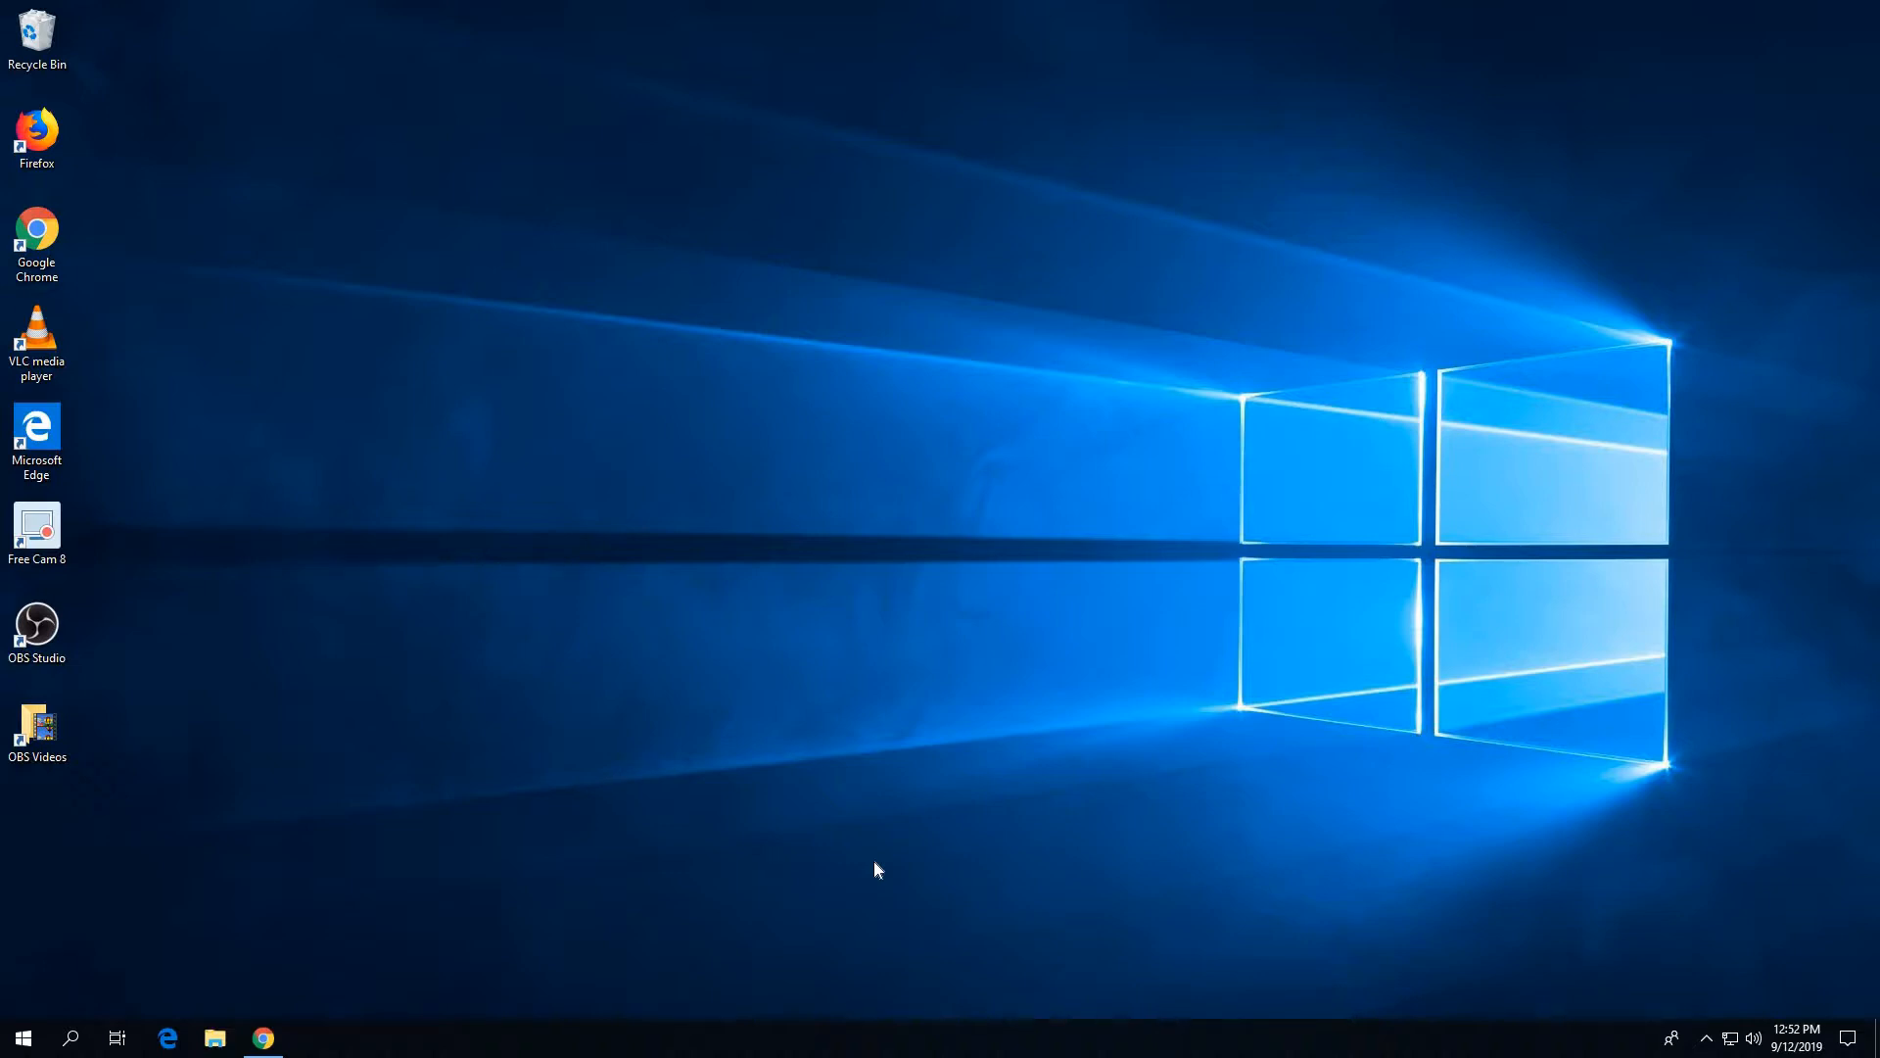
Start Excel, create a blank workbook and maximize its window
{"action": "left_click", "coordinate": [23, 1040]}
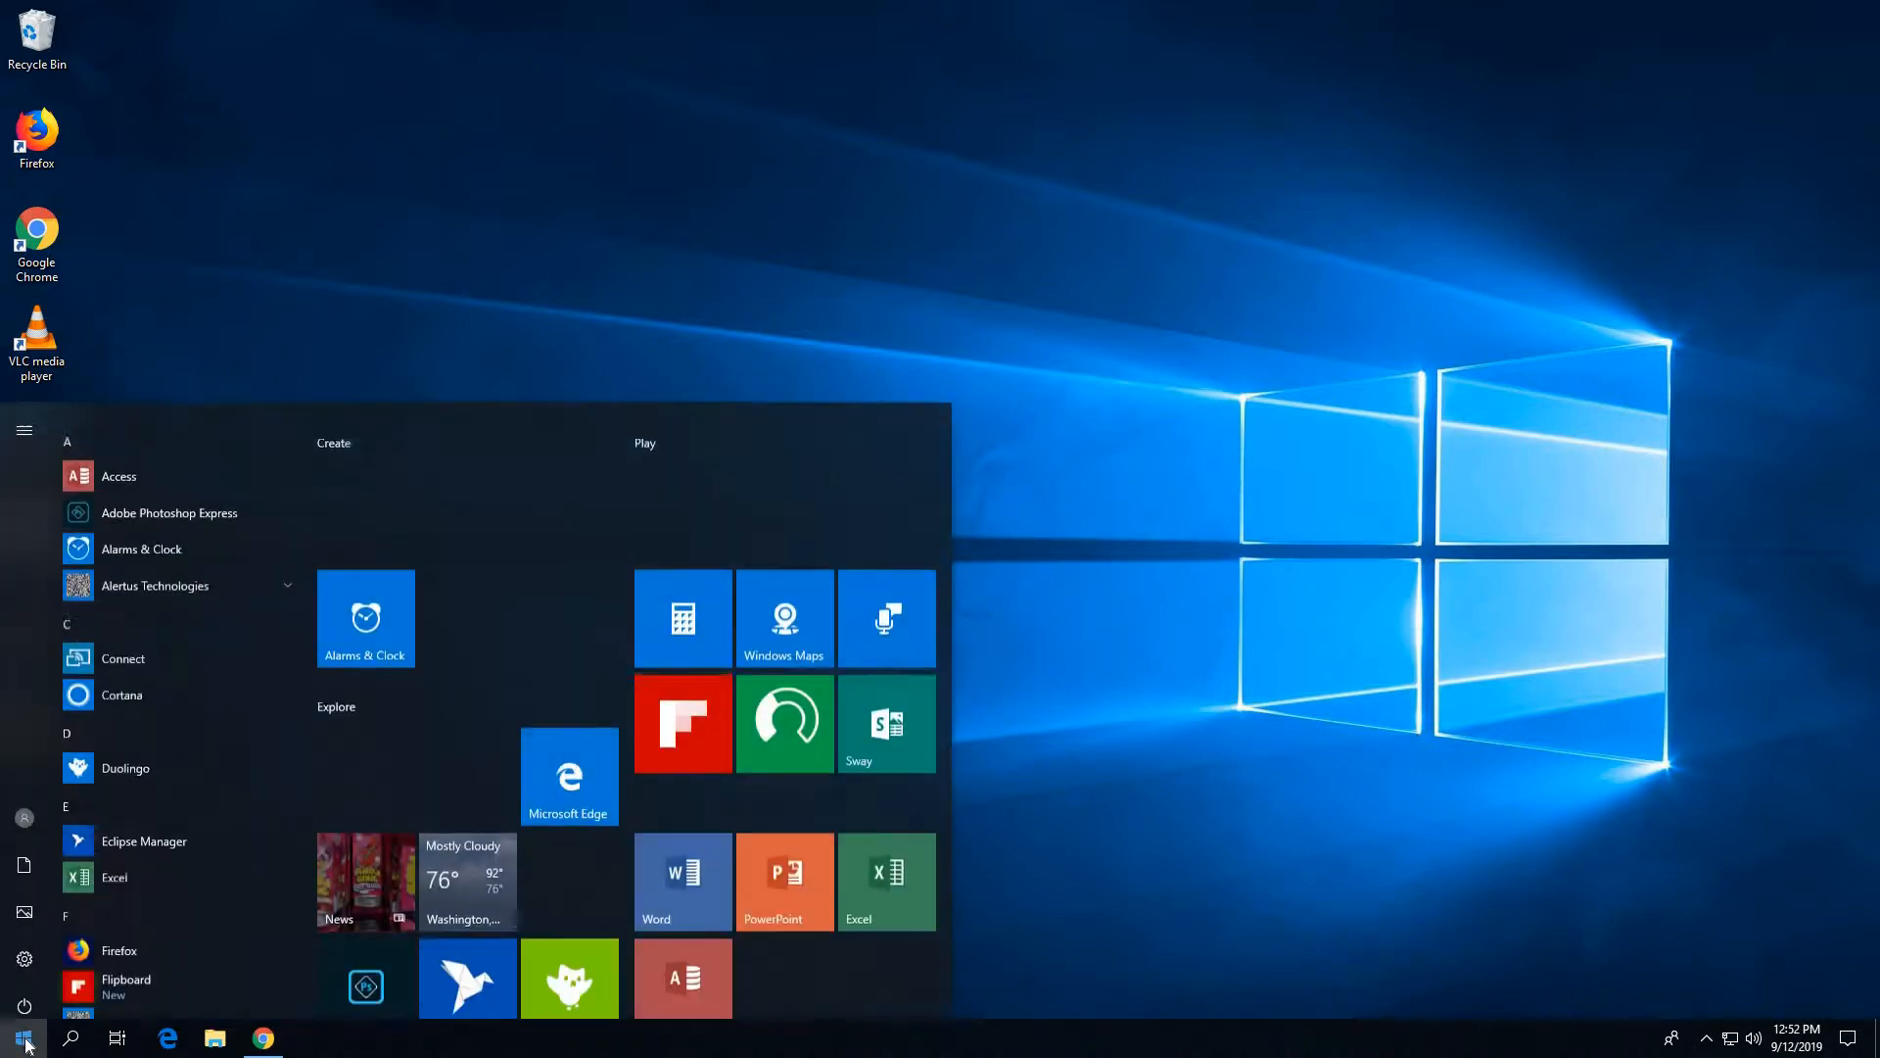
{"action": "left_click", "coordinate": [882, 864]}
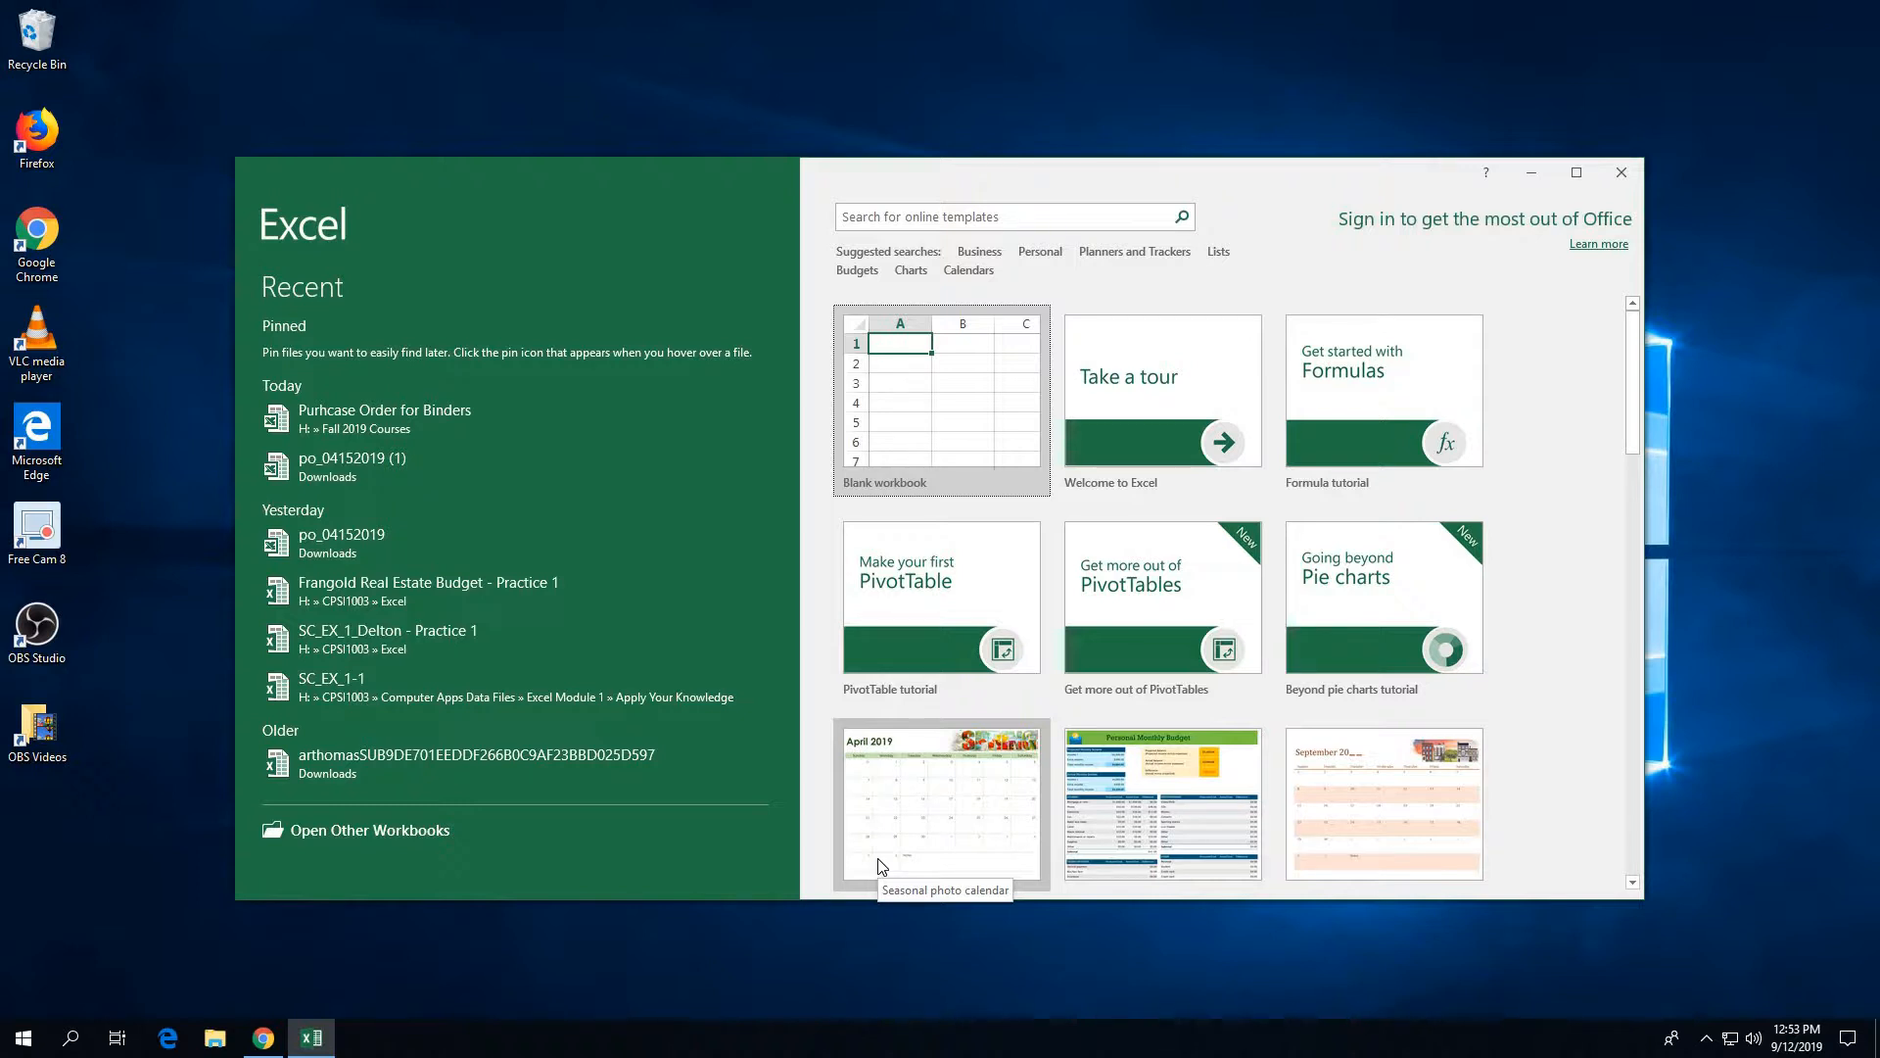
{"action": "left_click", "coordinate": [948, 434]}
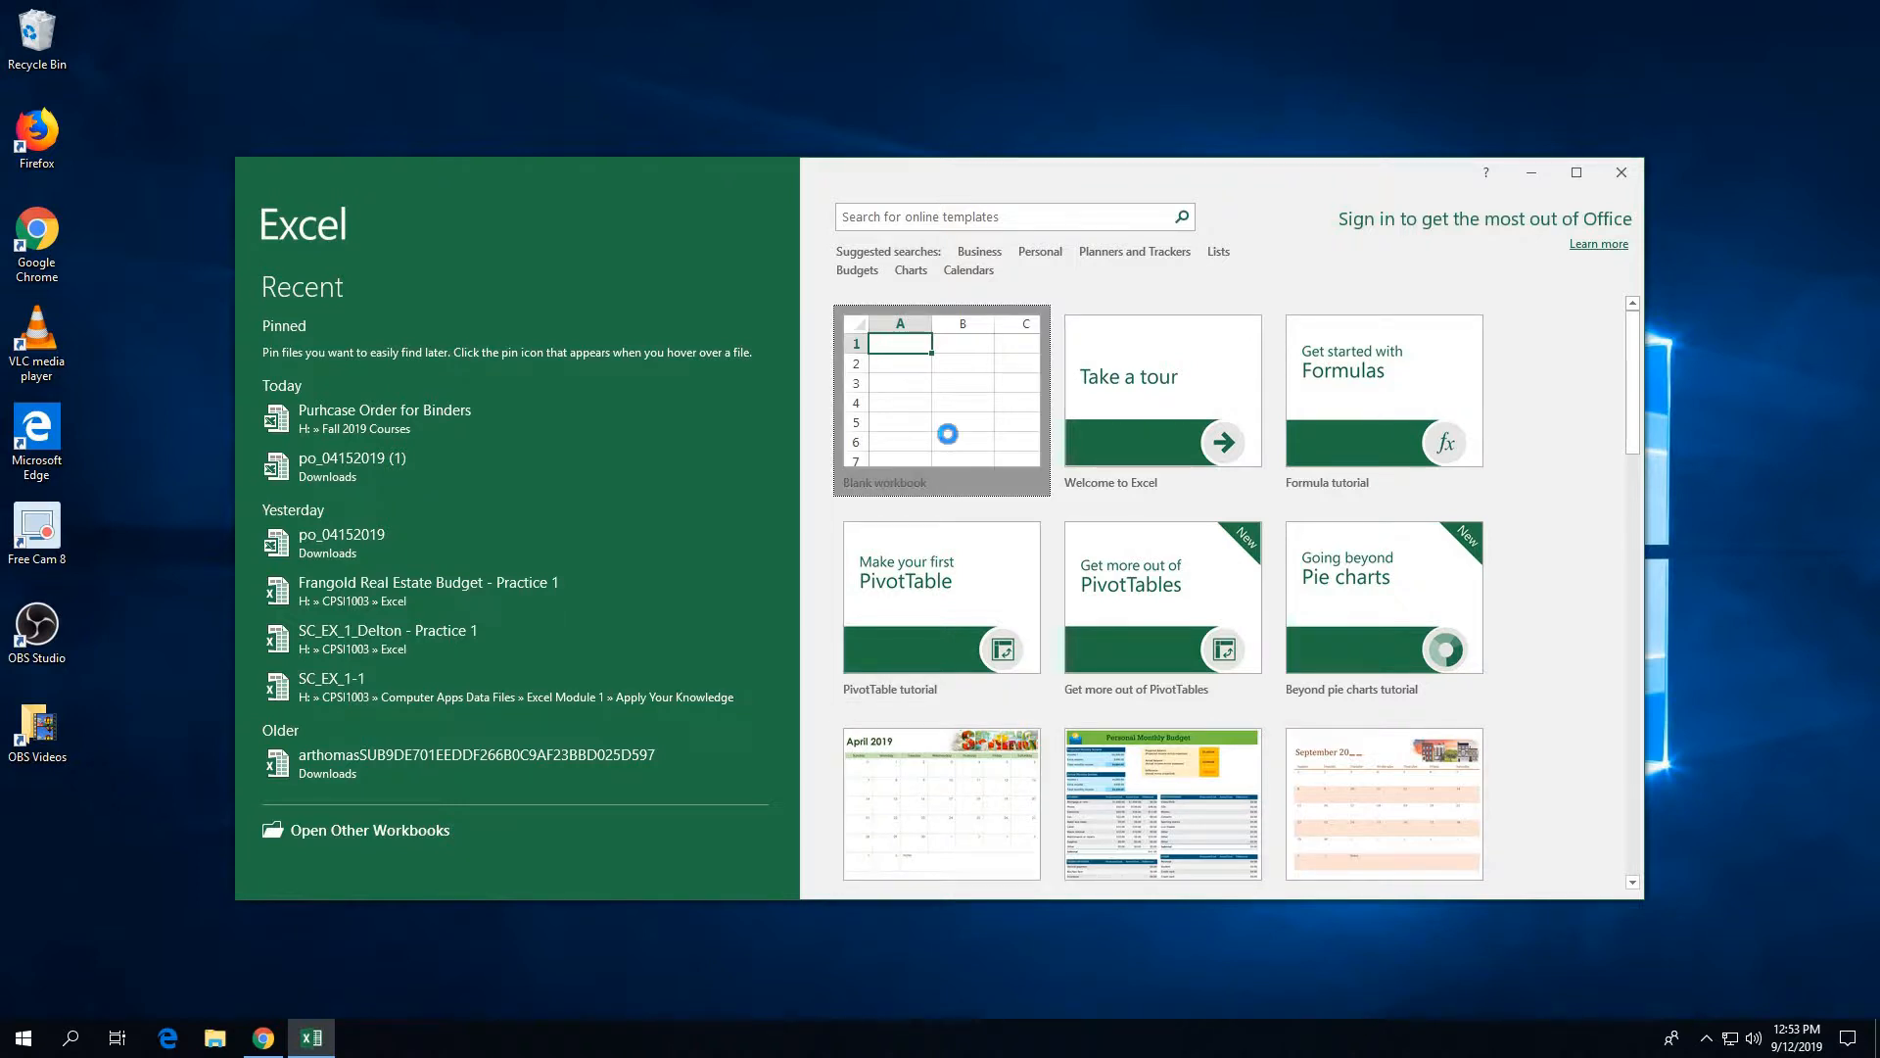
{"action": "left_click", "coordinate": [1576, 173]}
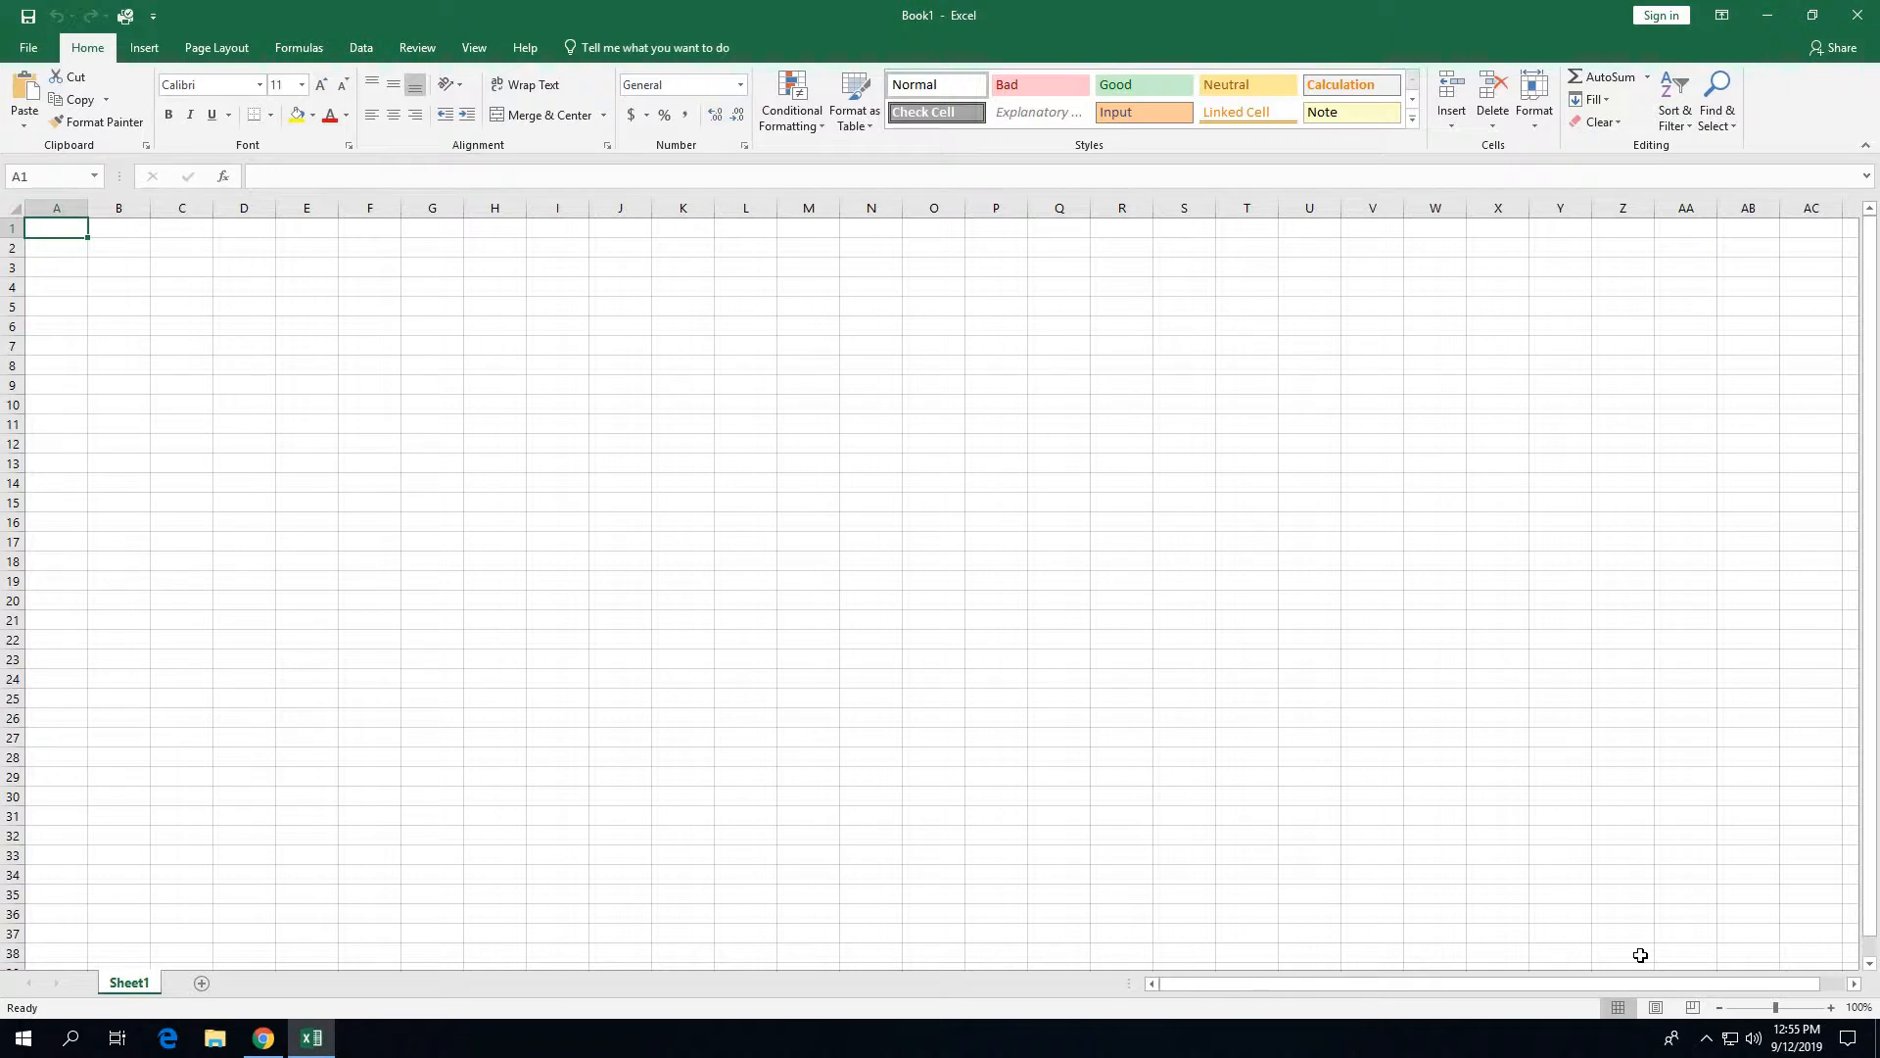
Enter the worksheet title "Frangold Real Estate Budget" in cell A1
{"action": "type", "text": "Frag"}
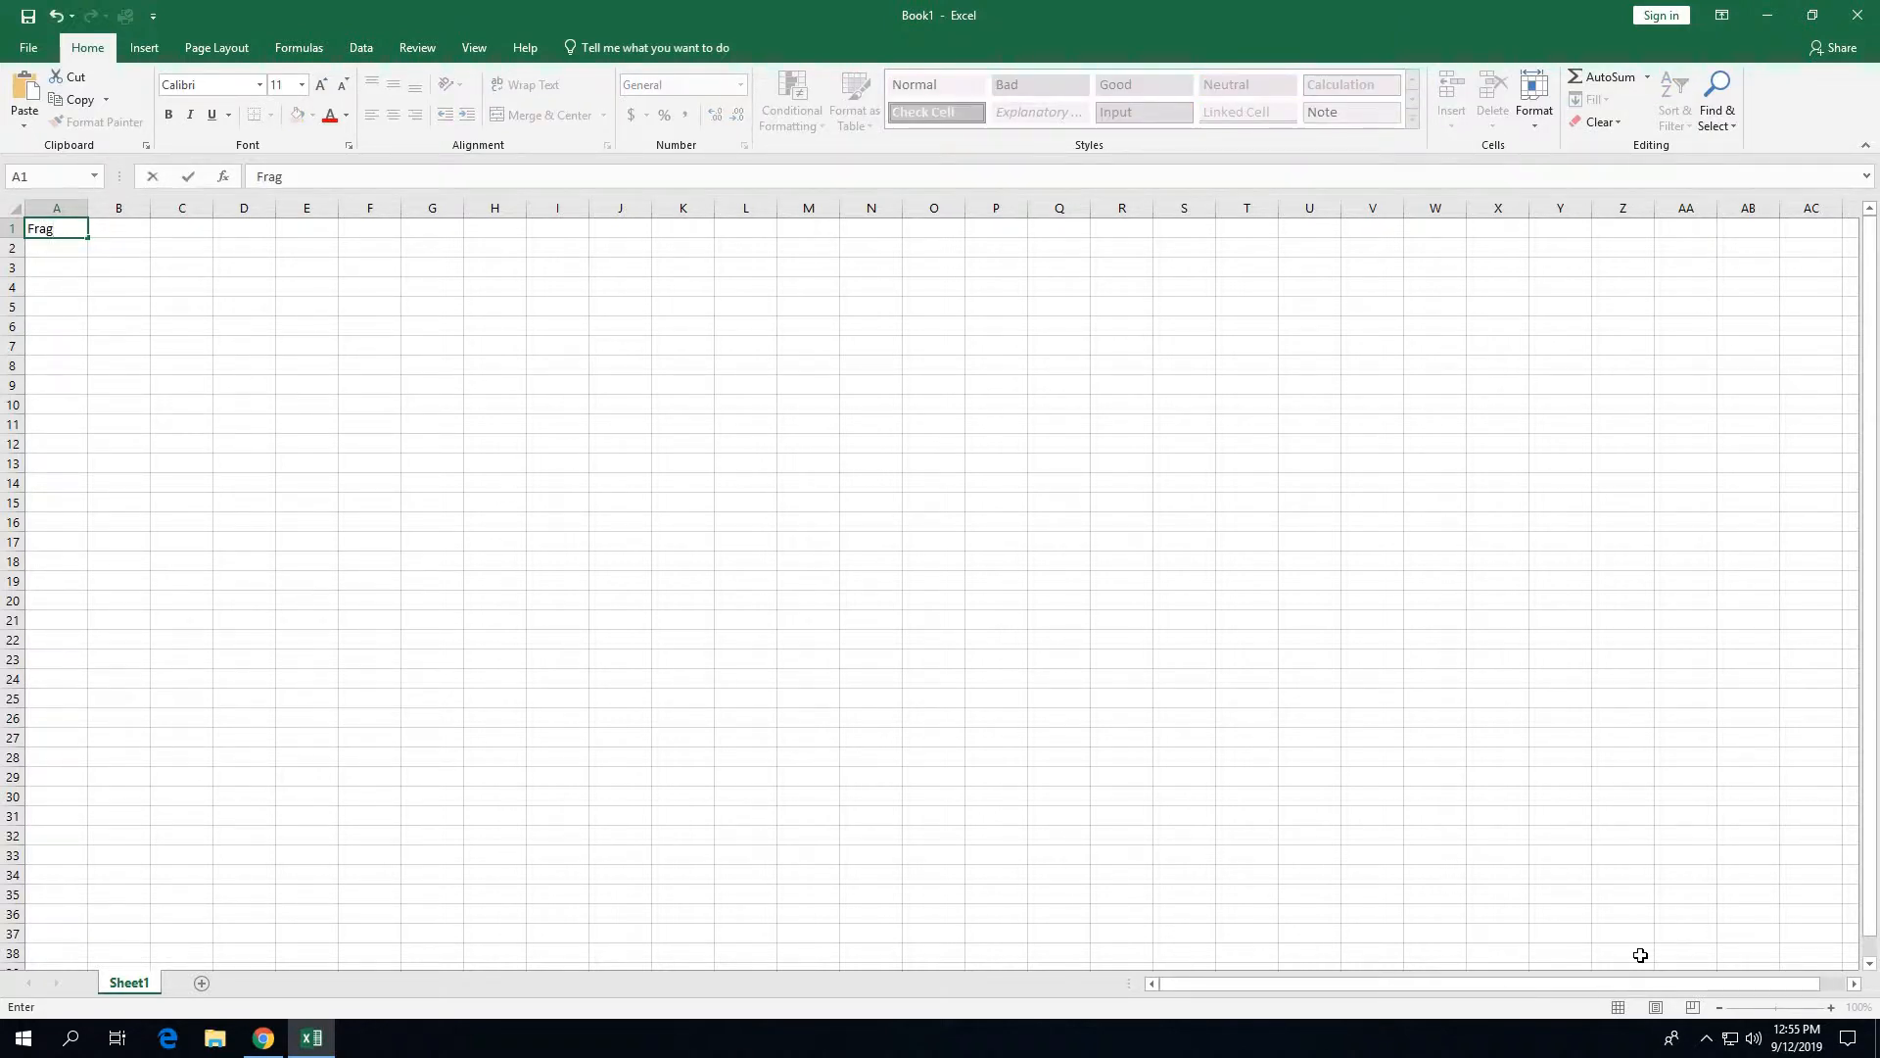
{"action": "key", "text": "BackSpace"}
{"action": "type", "text": "ng"}
{"action": "type", "text": "old Real Esta"}
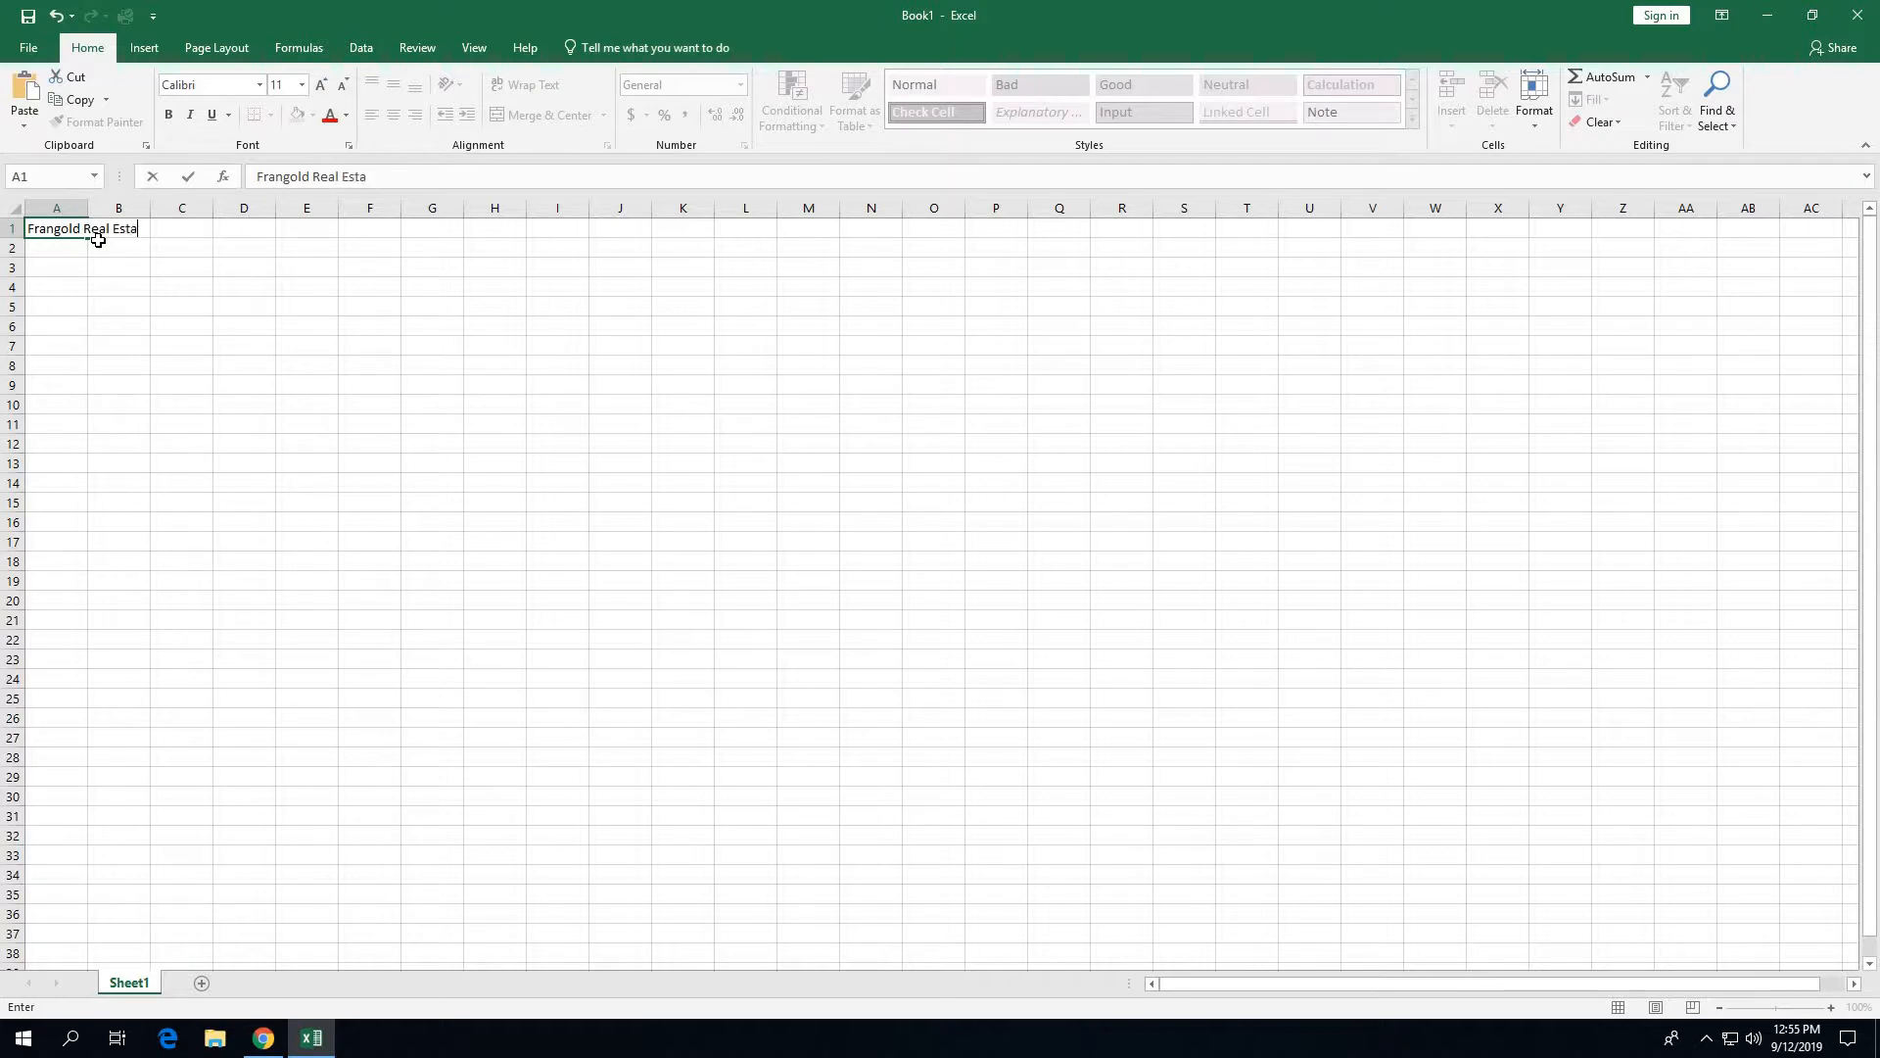
{"action": "type", "text": "te Budget"}
{"action": "left_click", "coordinate": [190, 180]}
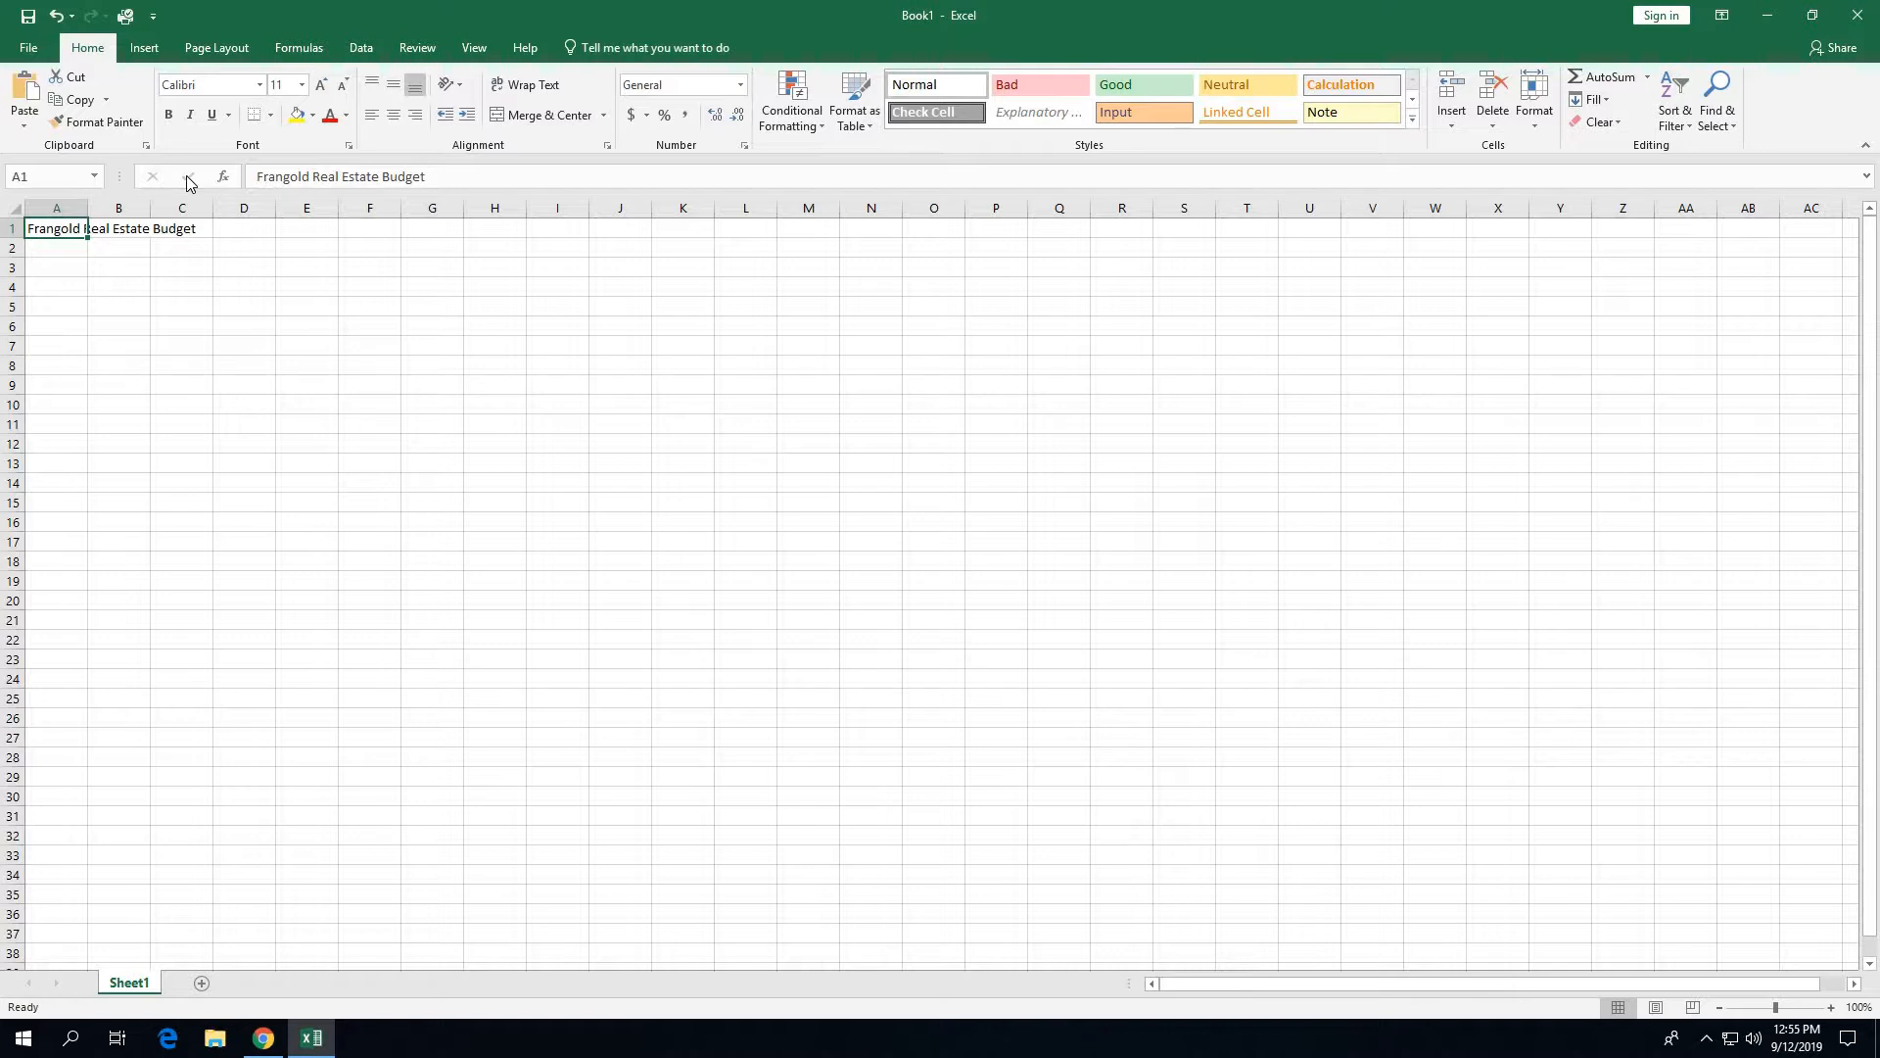
Enter the subtitle "Monthly Expenses" in cell A2
{"action": "left_click", "coordinate": [1831, 1007]}
{"action": "left_click", "coordinate": [1832, 1008]}
{"action": "left_click", "coordinate": [1831, 1008]}
{"action": "left_click", "coordinate": [1832, 1008]}
{"action": "left_click", "coordinate": [1831, 1007]}
{"action": "left_click", "coordinate": [1831, 1008]}
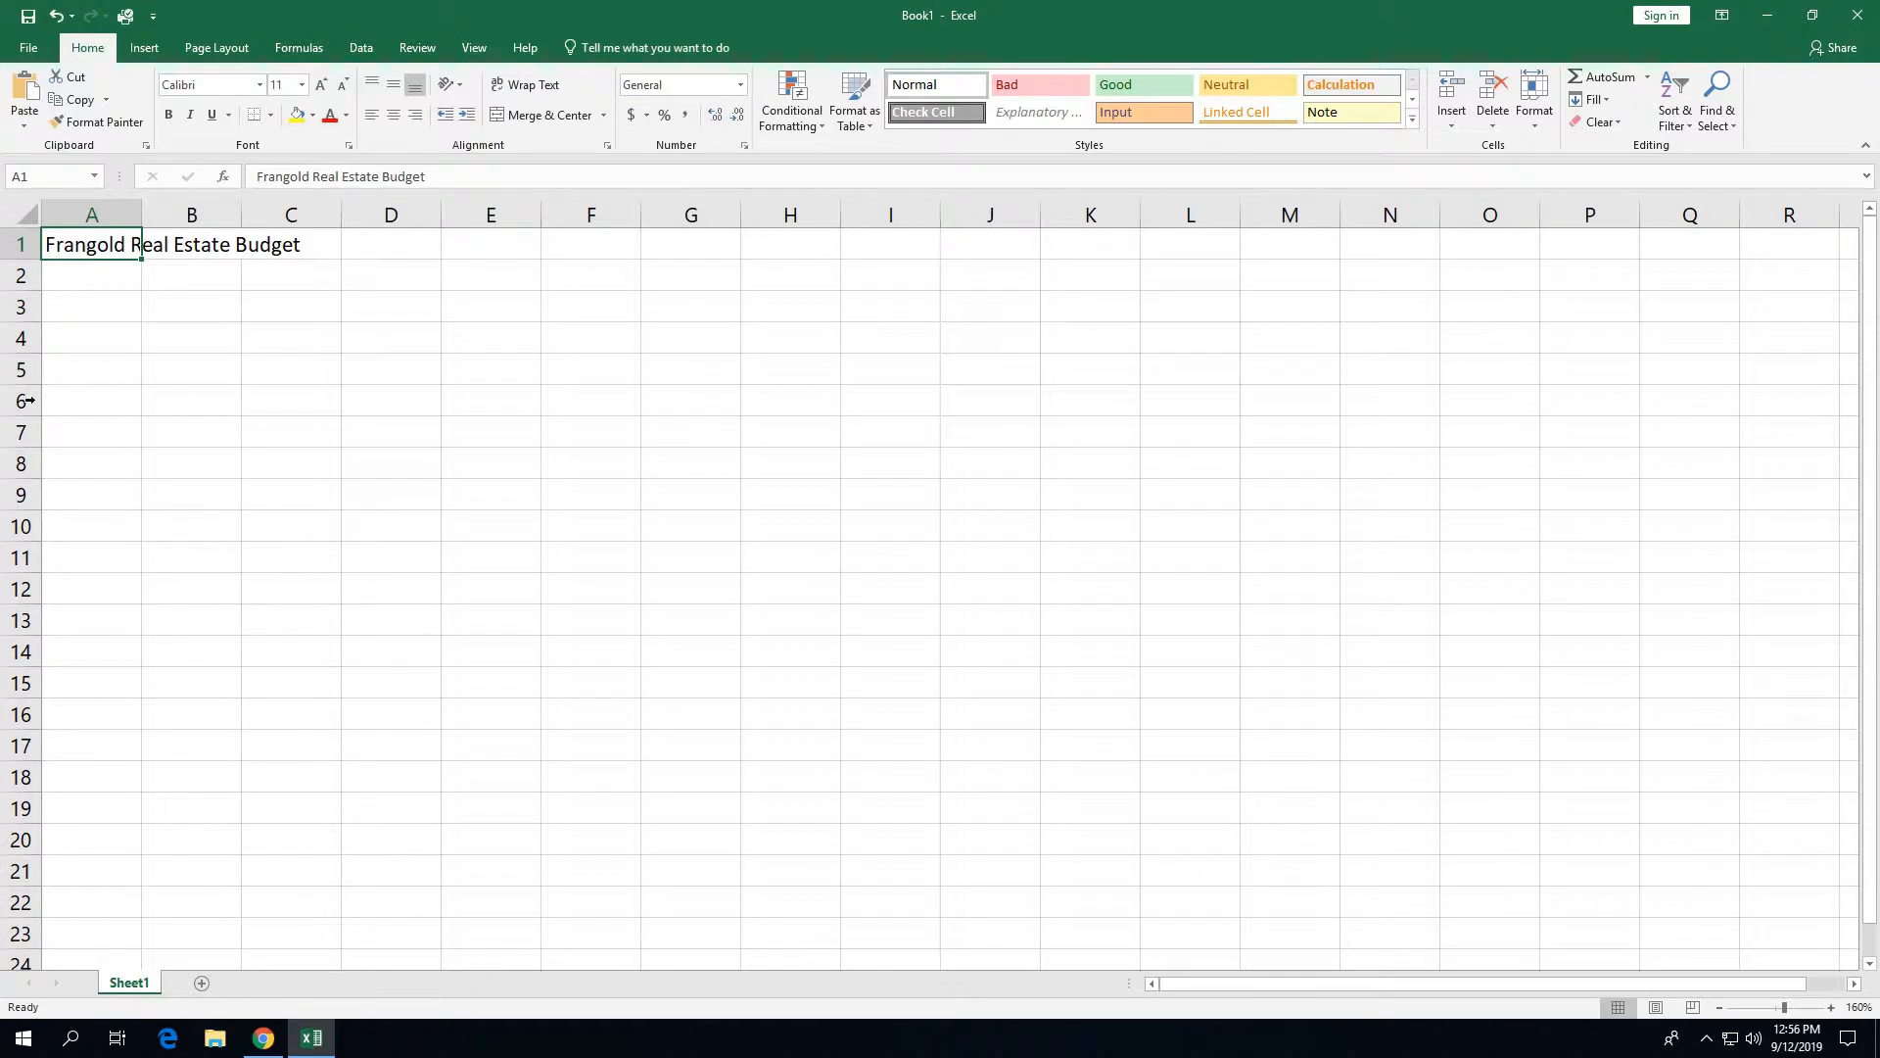
{"action": "left_click", "coordinate": [57, 275]}
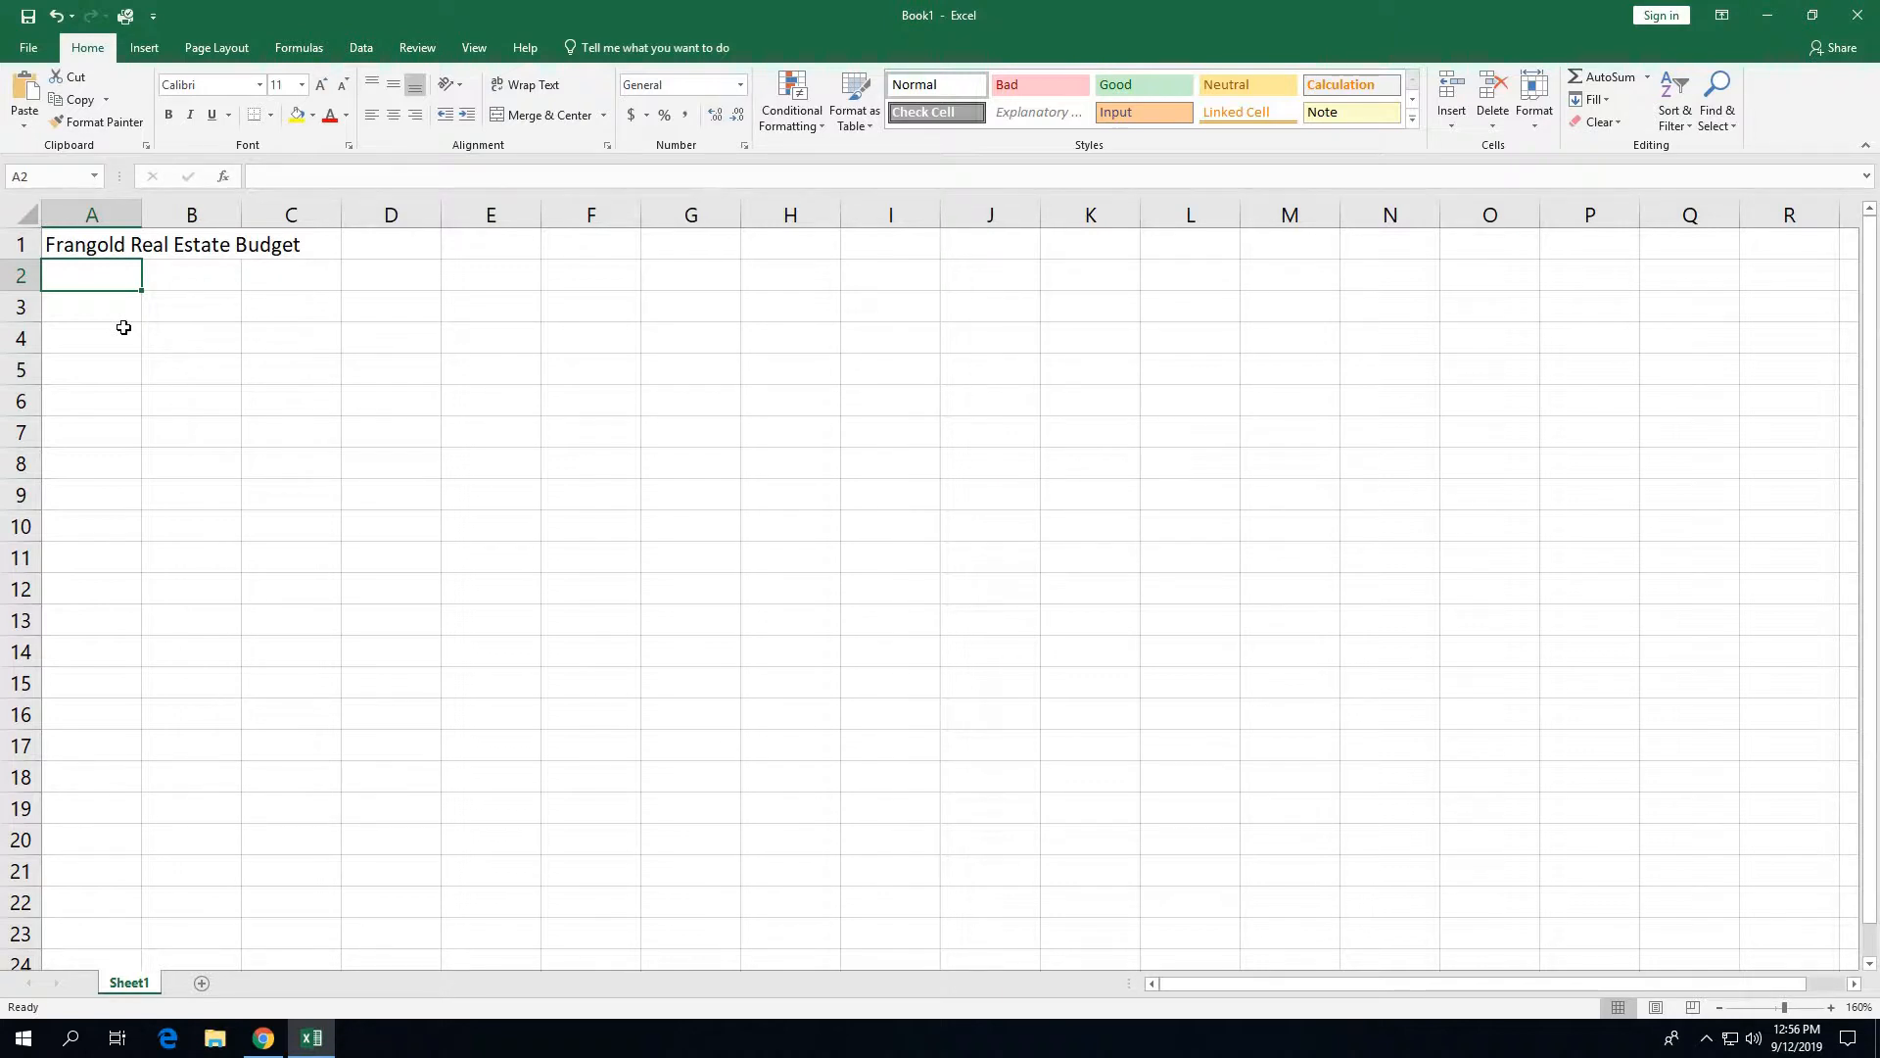
{"action": "type", "text": "Month"}
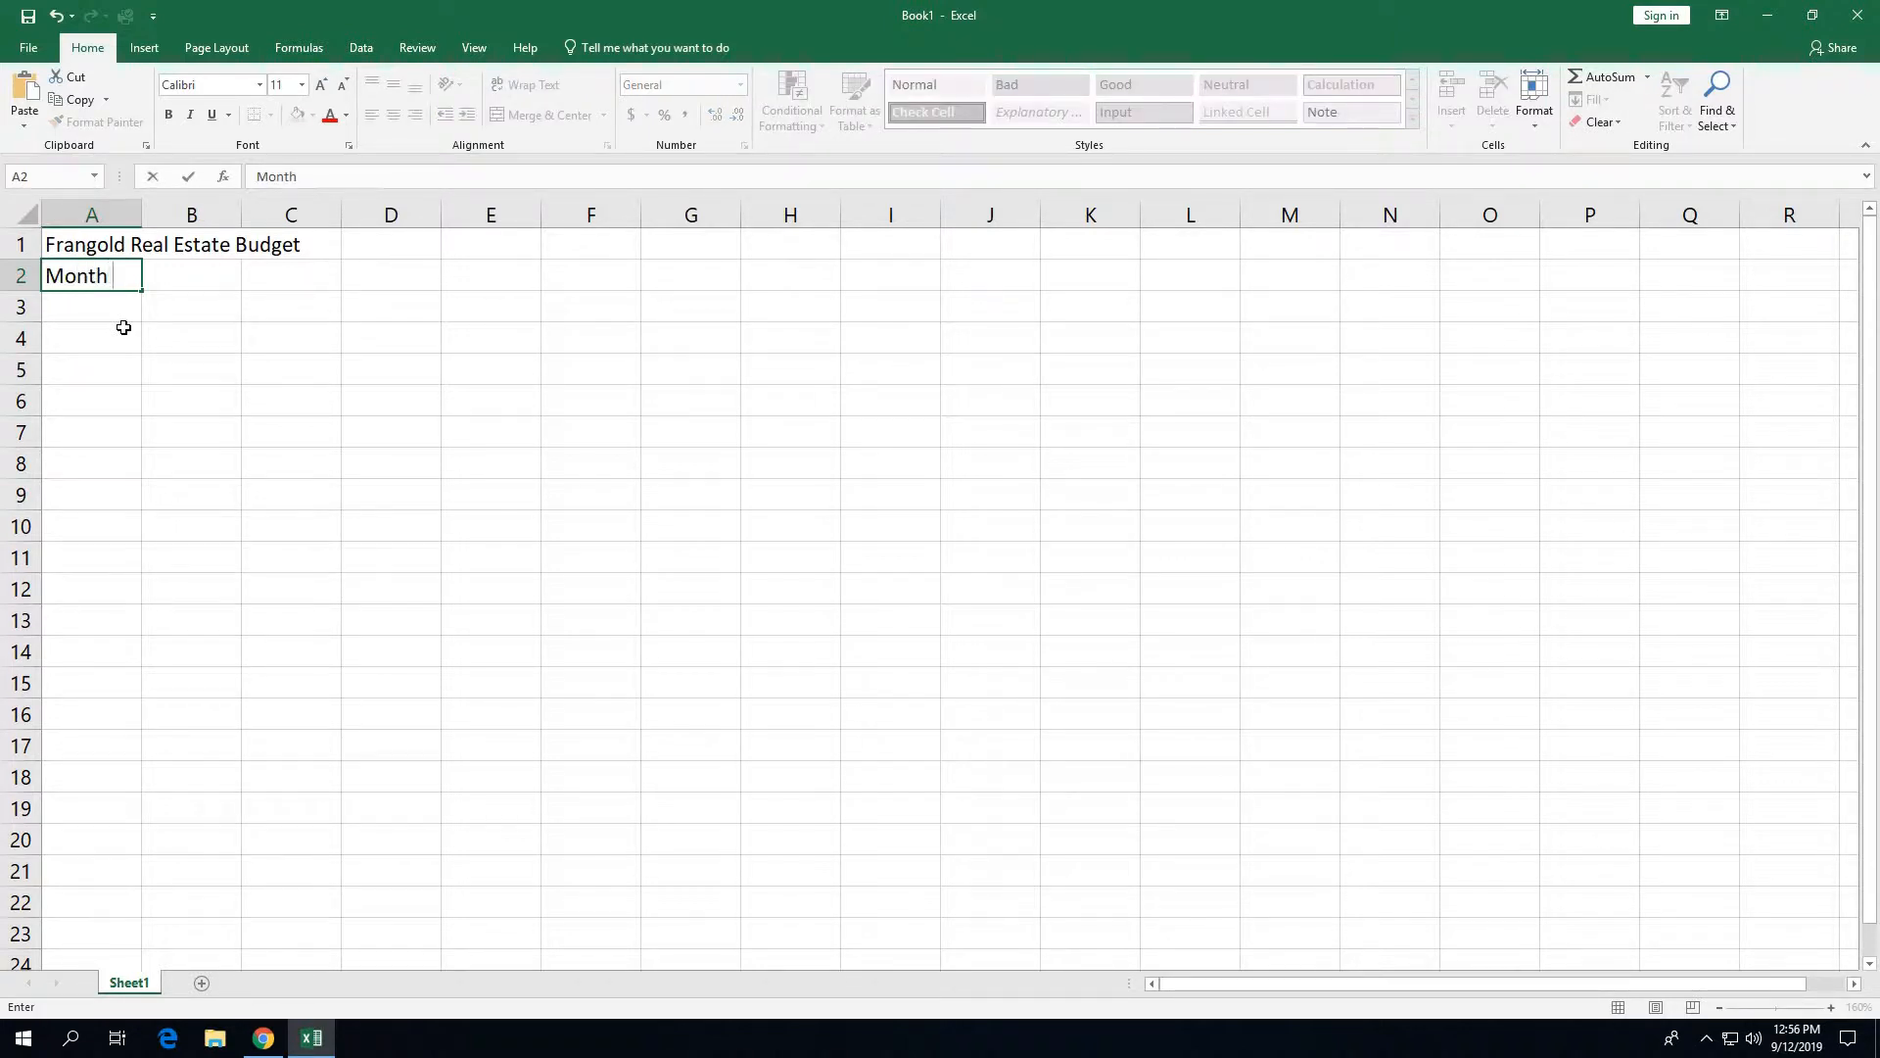
{"action": "key", "text": "BackSpace"}
{"action": "type", "text": "ly Expenses"}
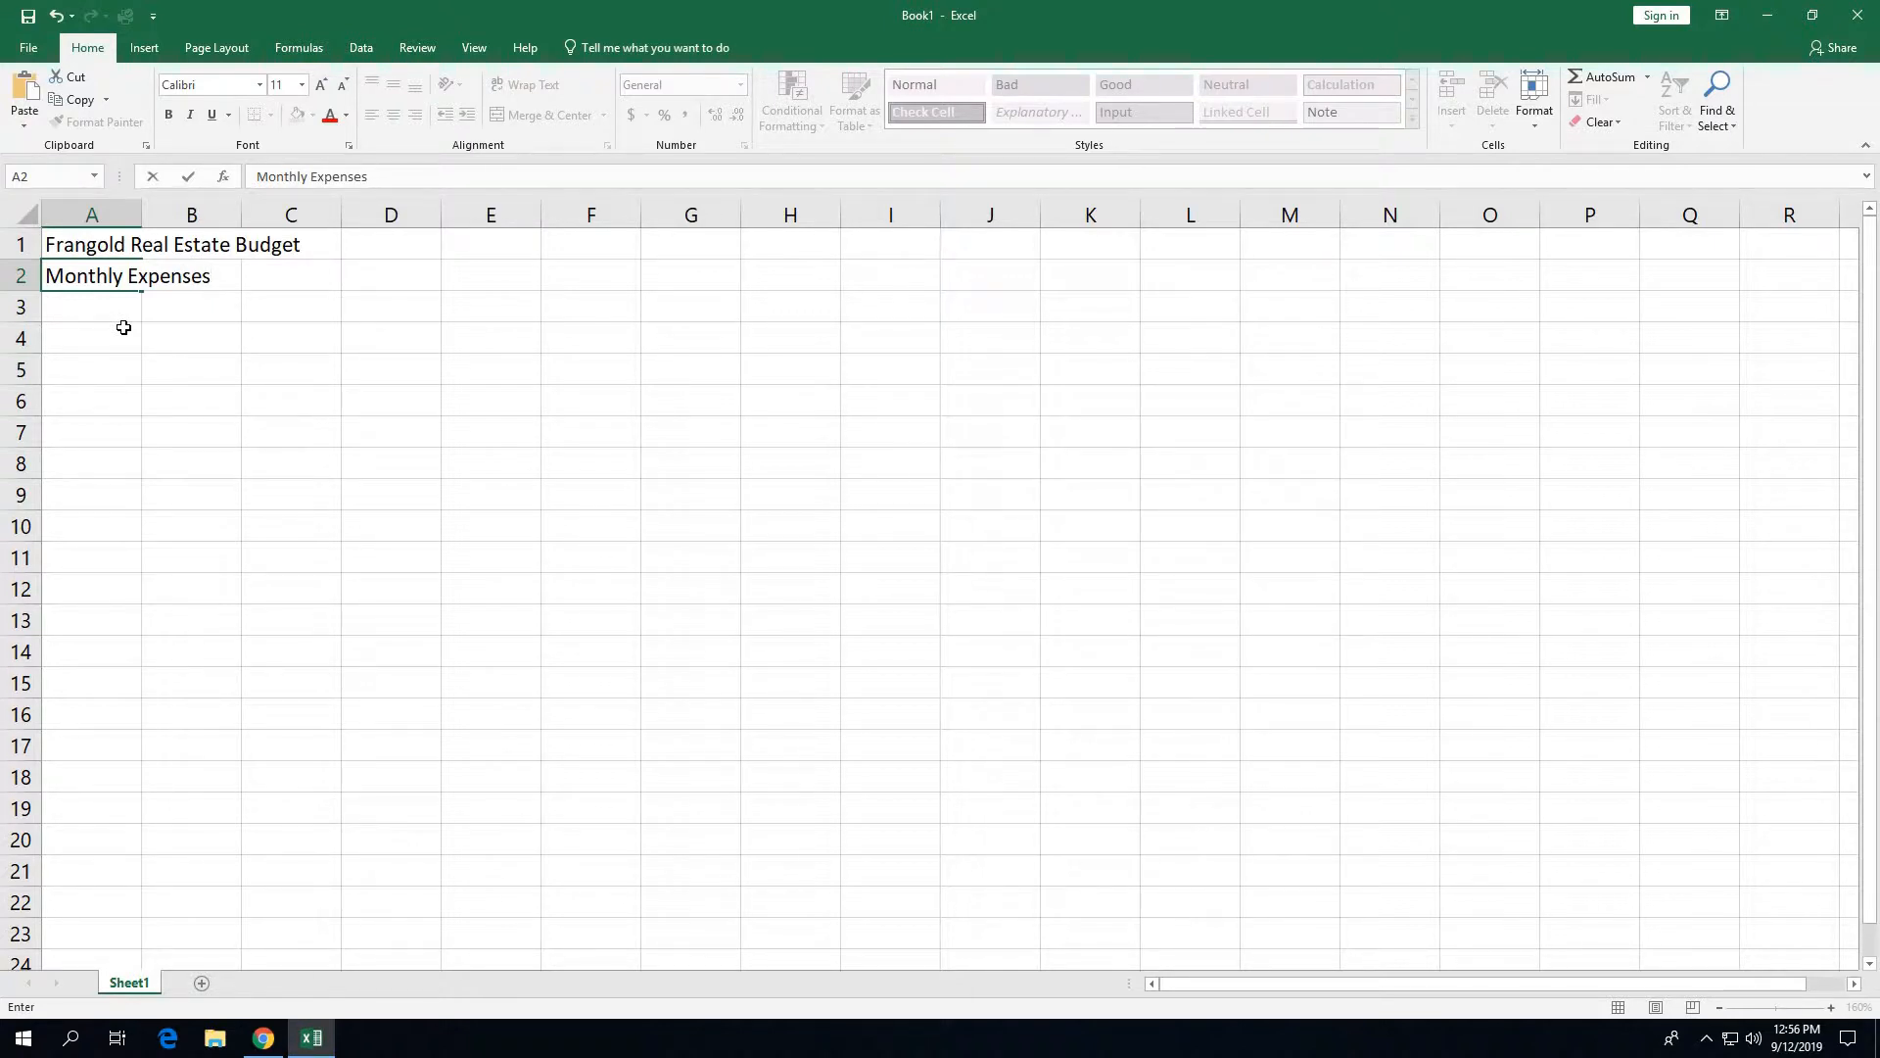
{"action": "left_click", "coordinate": [190, 179]}
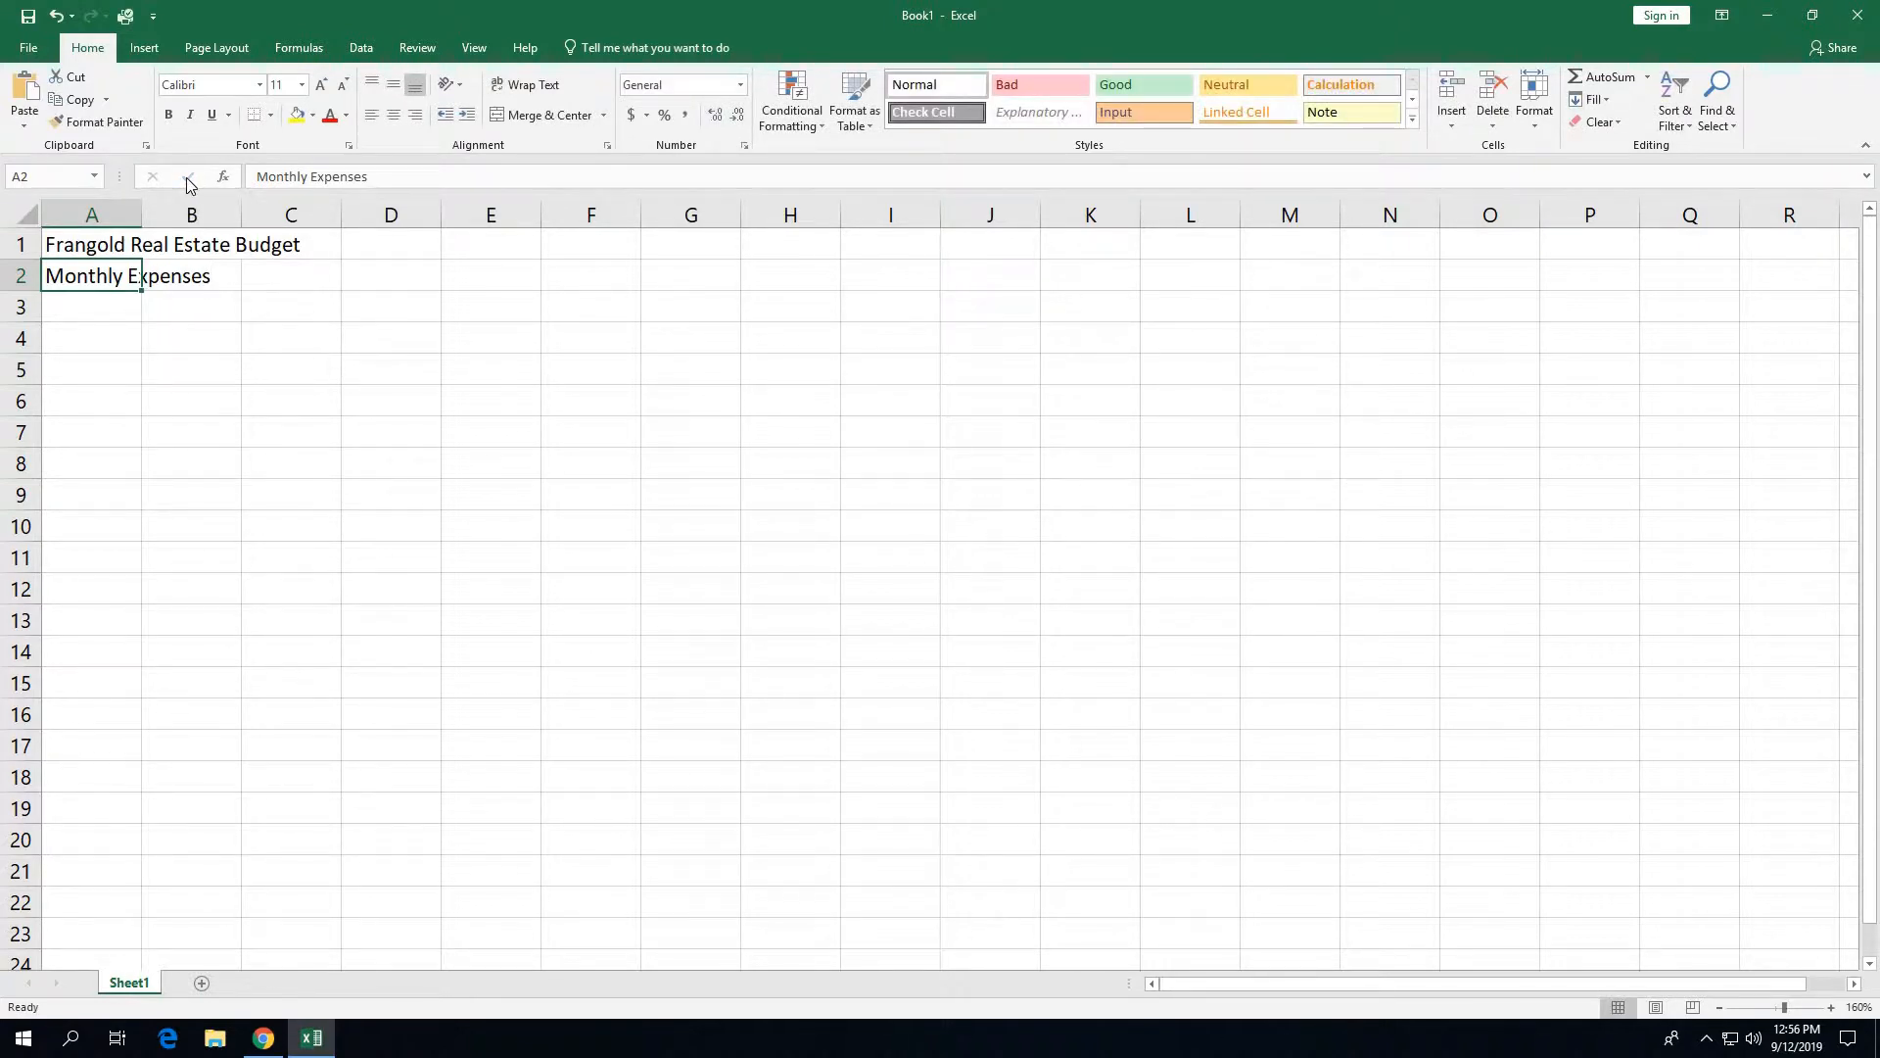
Enter the heading "Income" in cell A3 and "January" in cell B3
{"action": "left_click", "coordinate": [102, 307]}
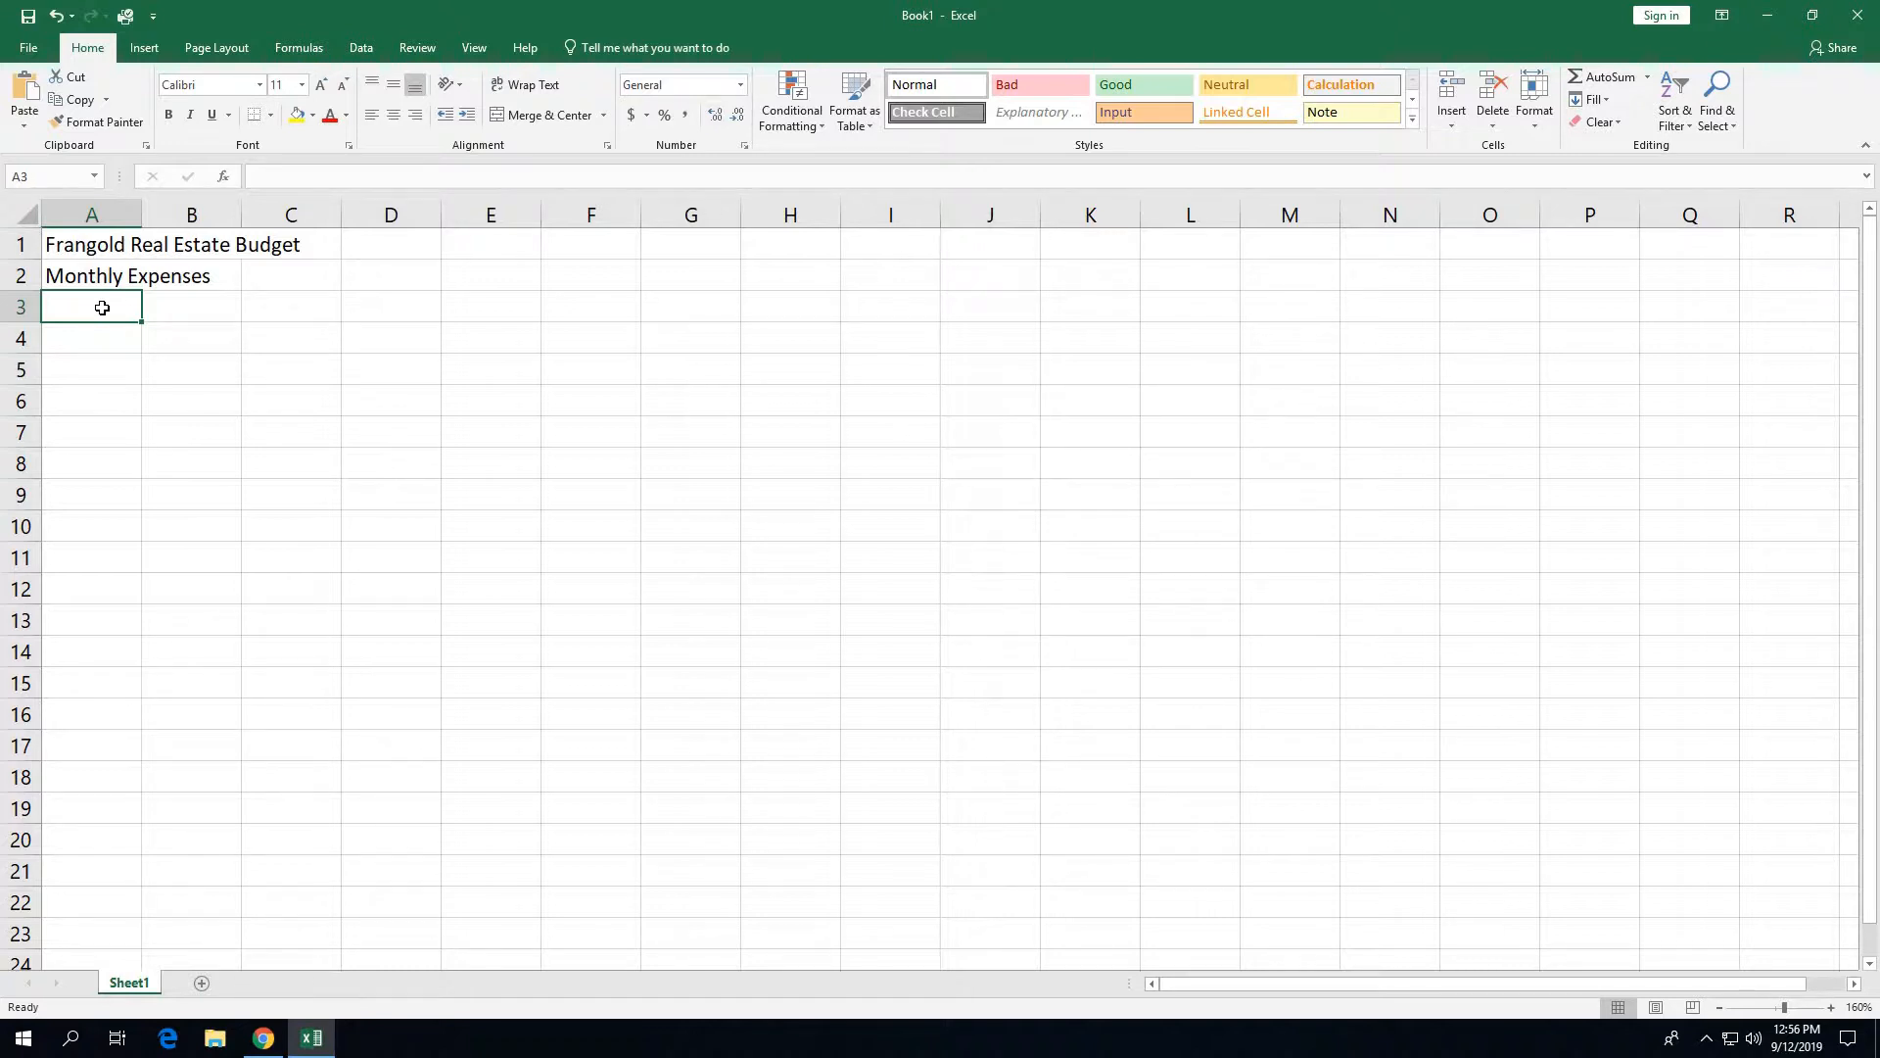
{"action": "type", "text": "Income"}
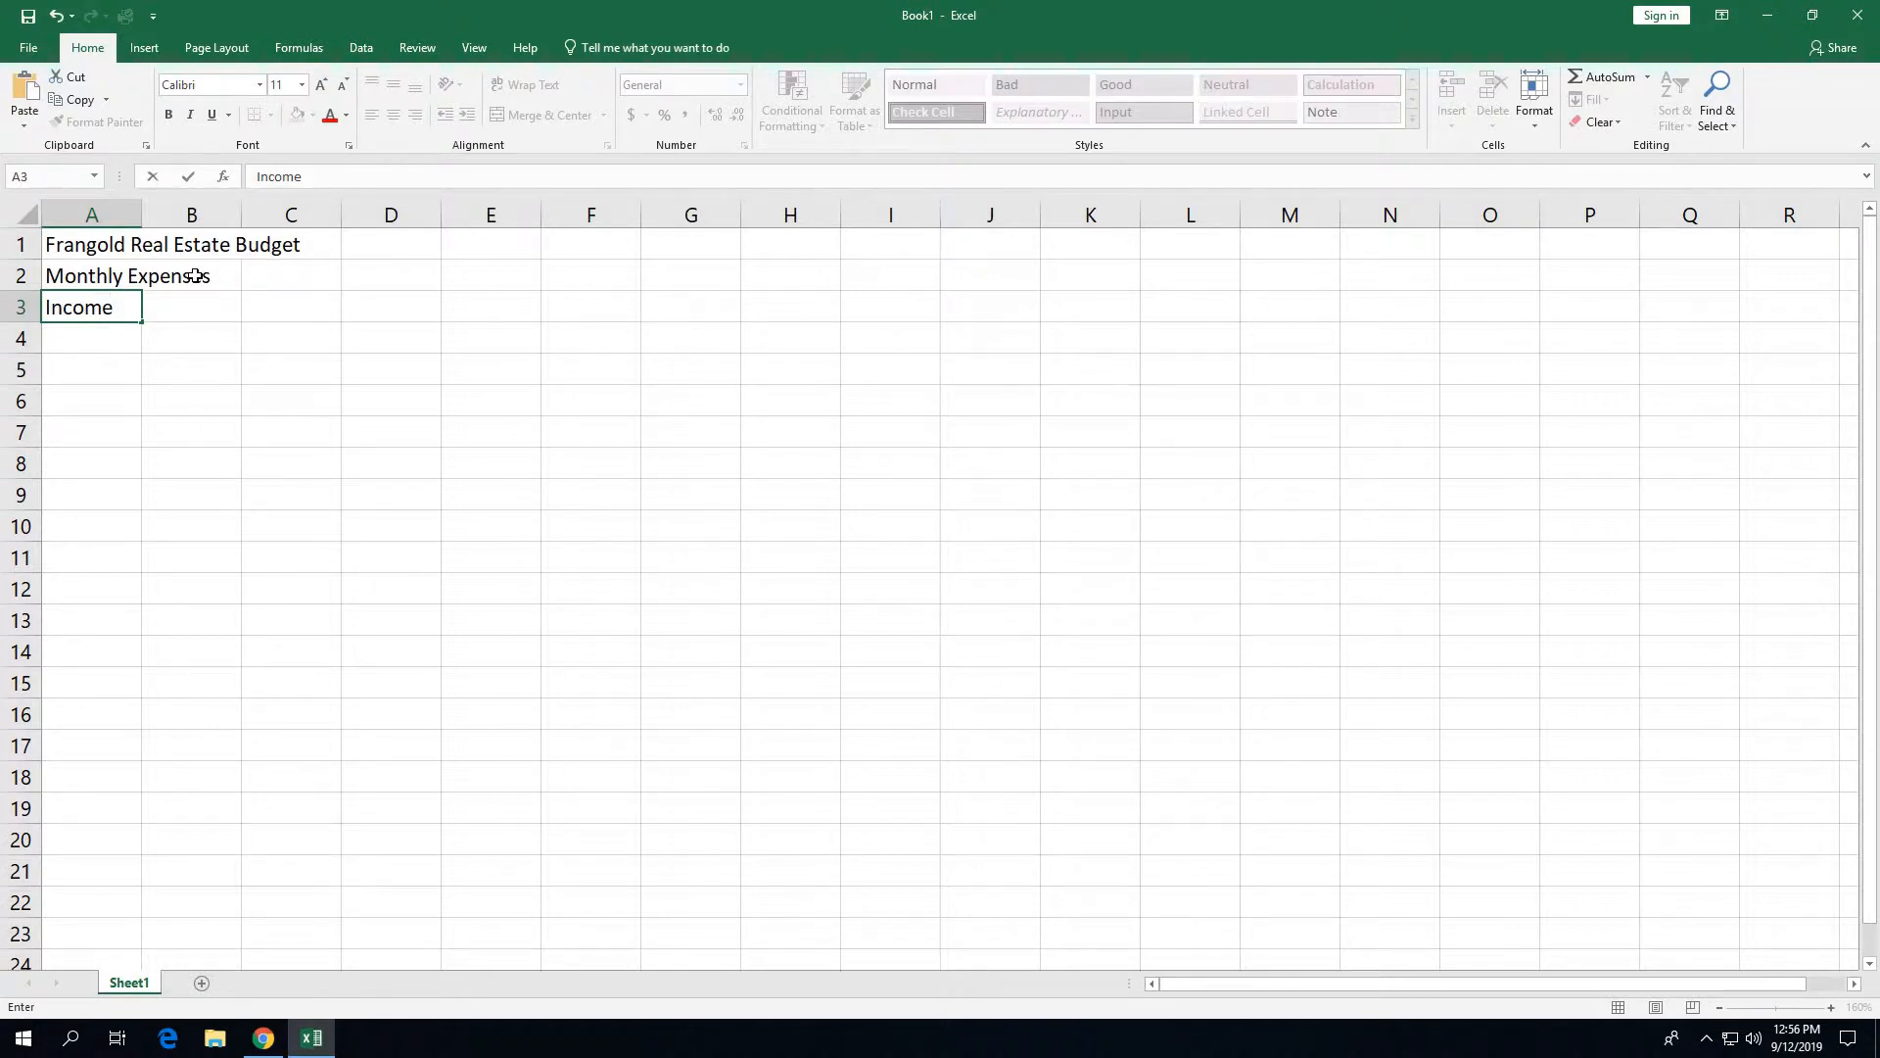
{"action": "key", "text": "Tab"}
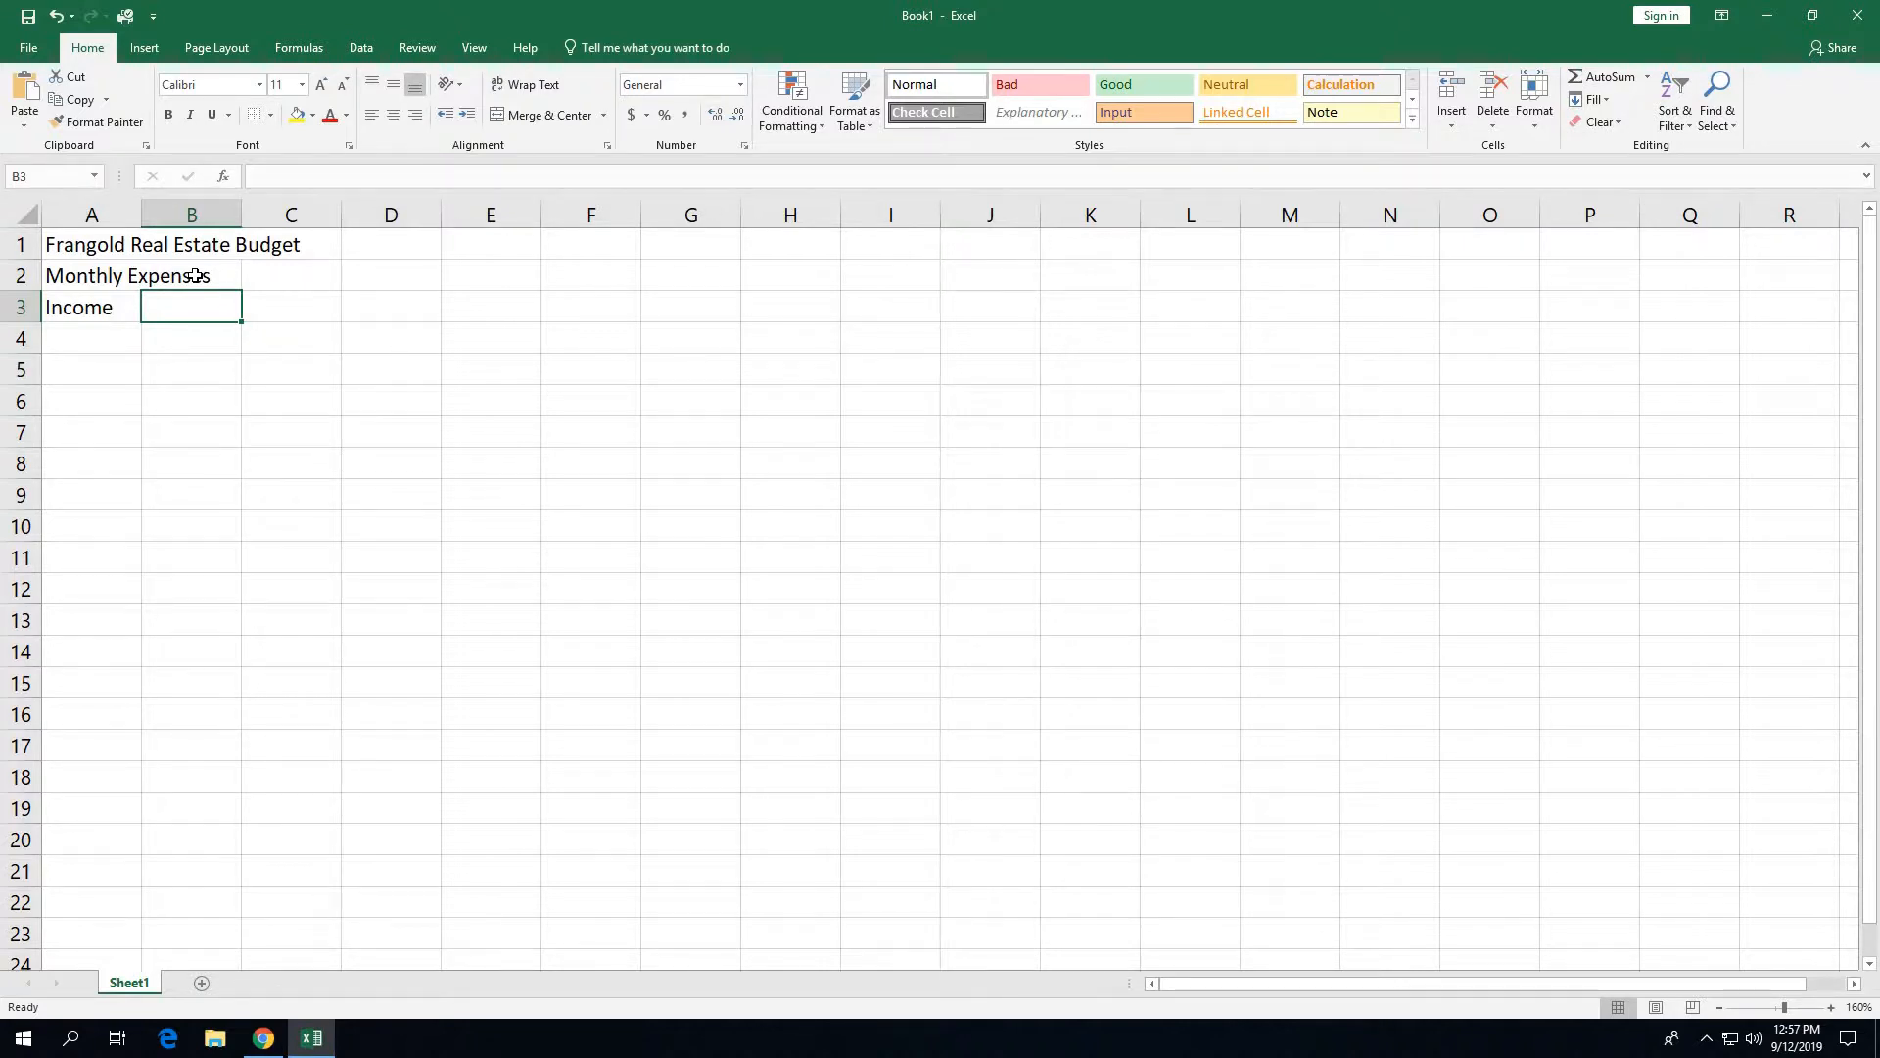
{"action": "type", "text": "Jan"}
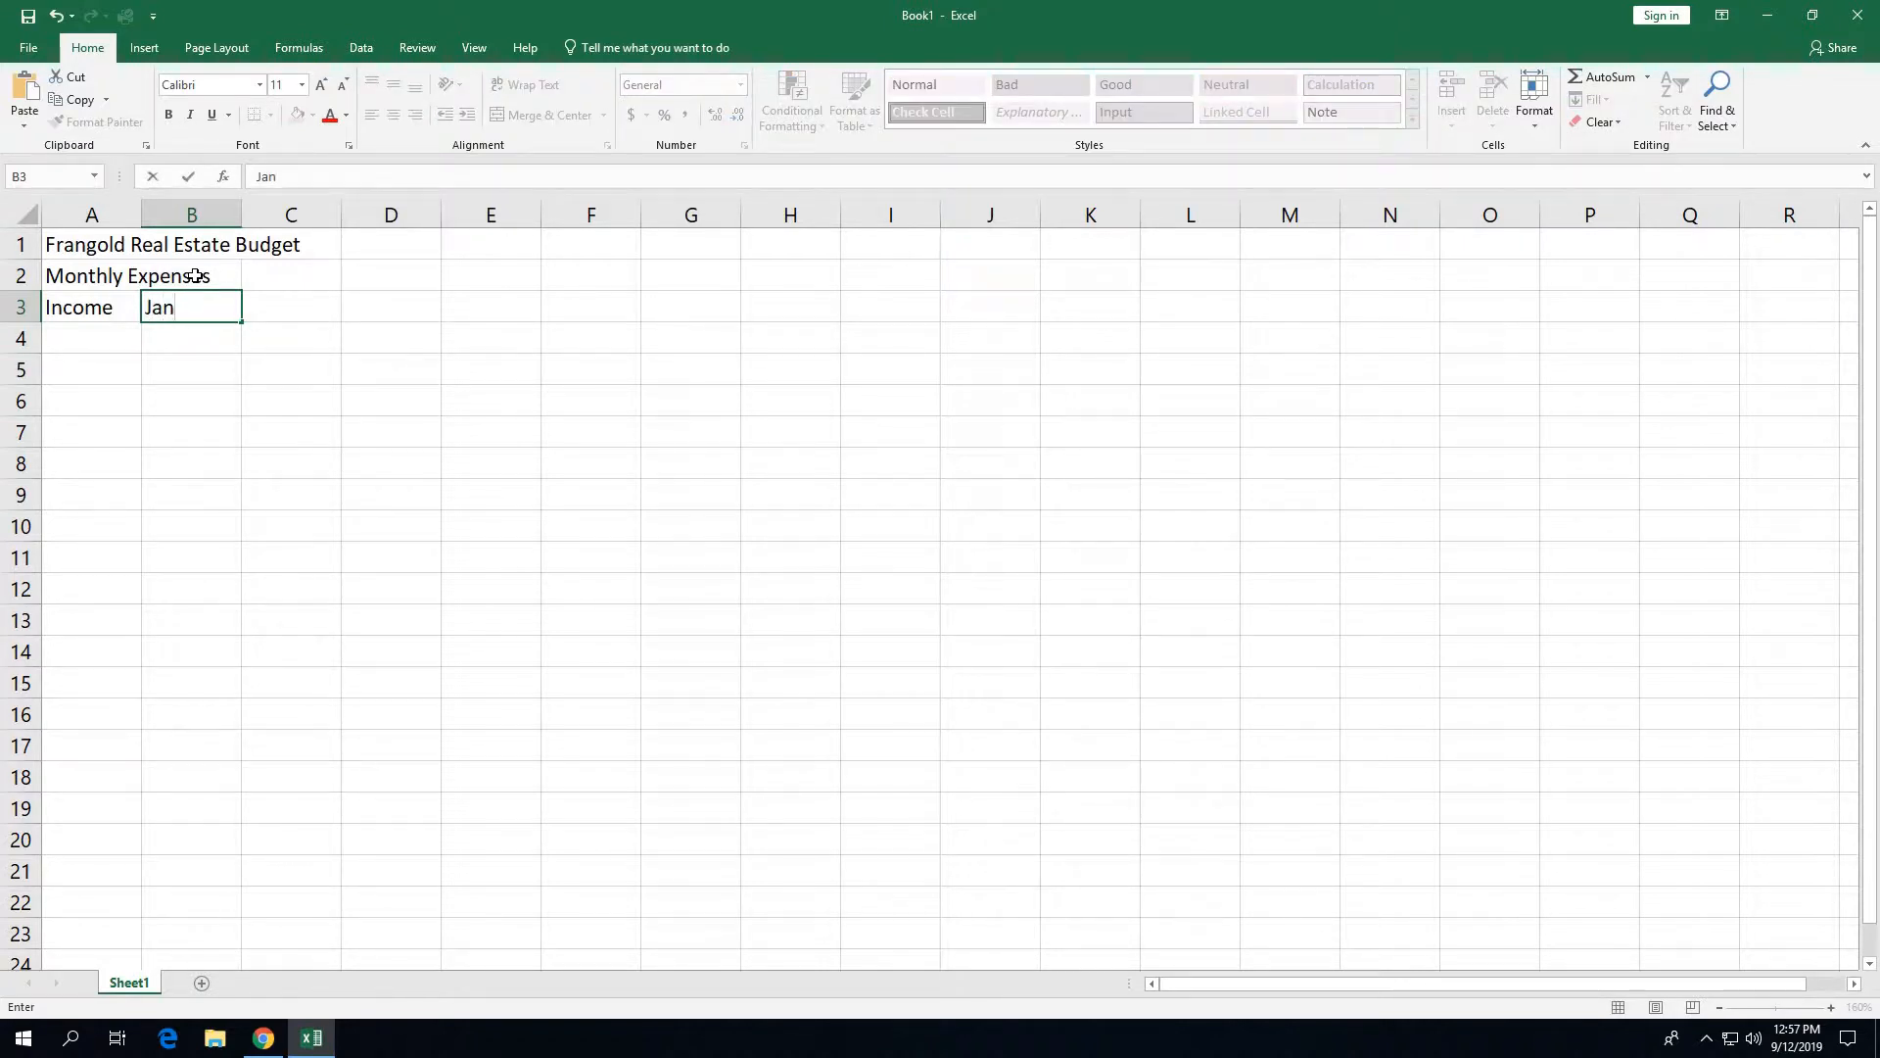
{"action": "type", "text": "uary"}
{"action": "left_click", "coordinate": [188, 178]}
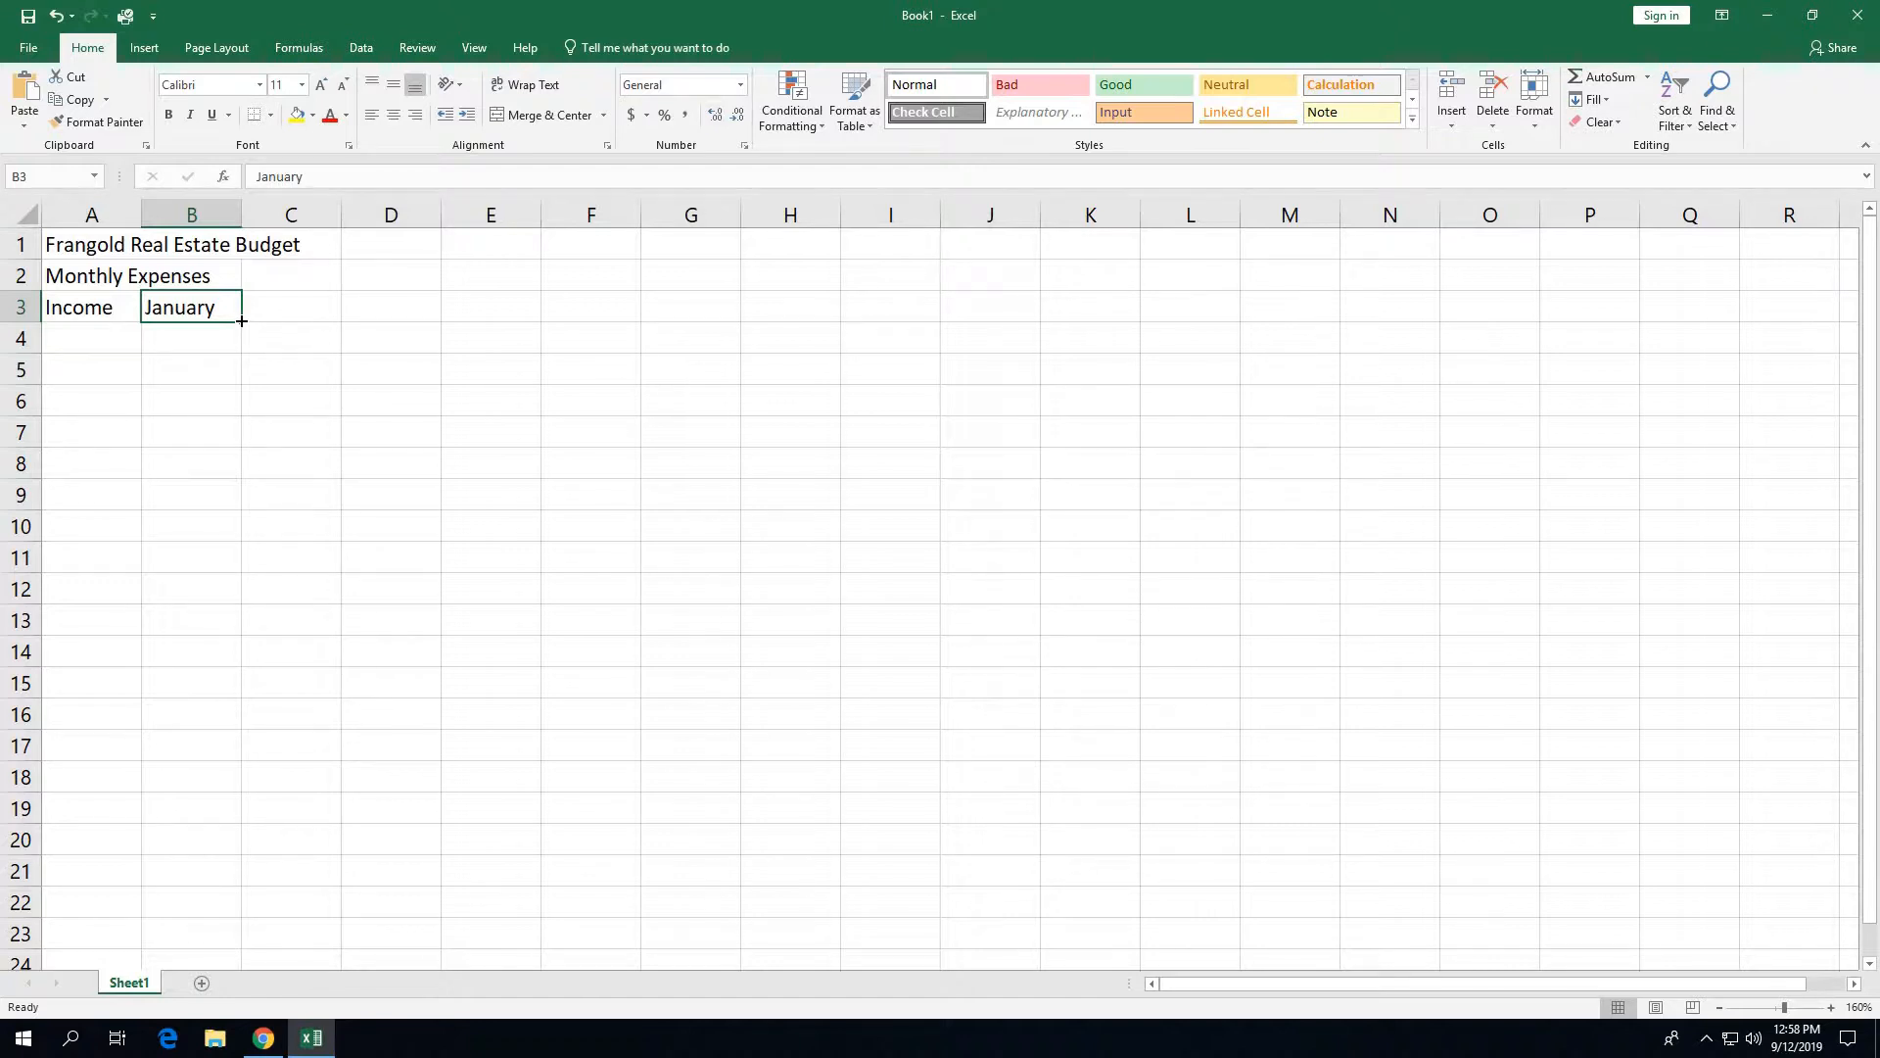
Auto fill the income row's month headings from B3 through December in M3 and enter "Total" in N3
{"action": "left_click_drag", "start_coordinate": [241, 321], "coordinate": [1302, 291]}
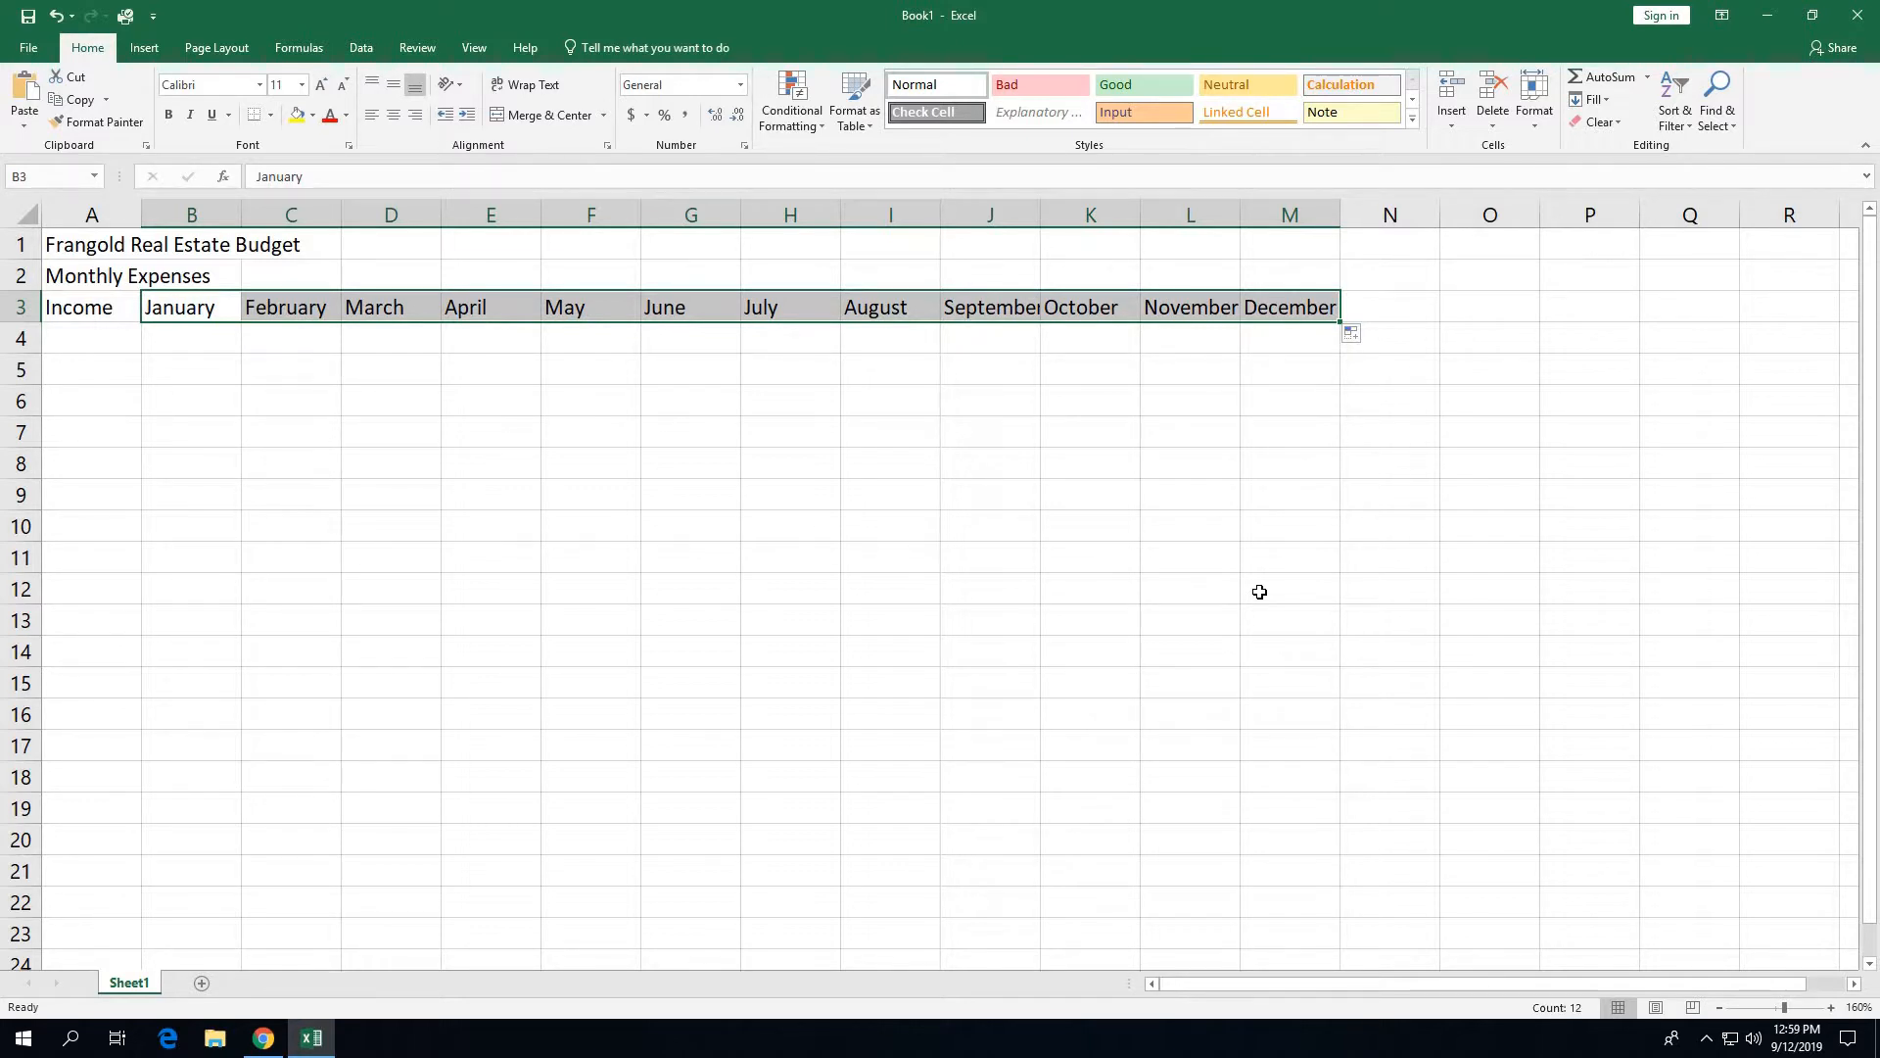
{"action": "left_click", "coordinate": [1367, 308]}
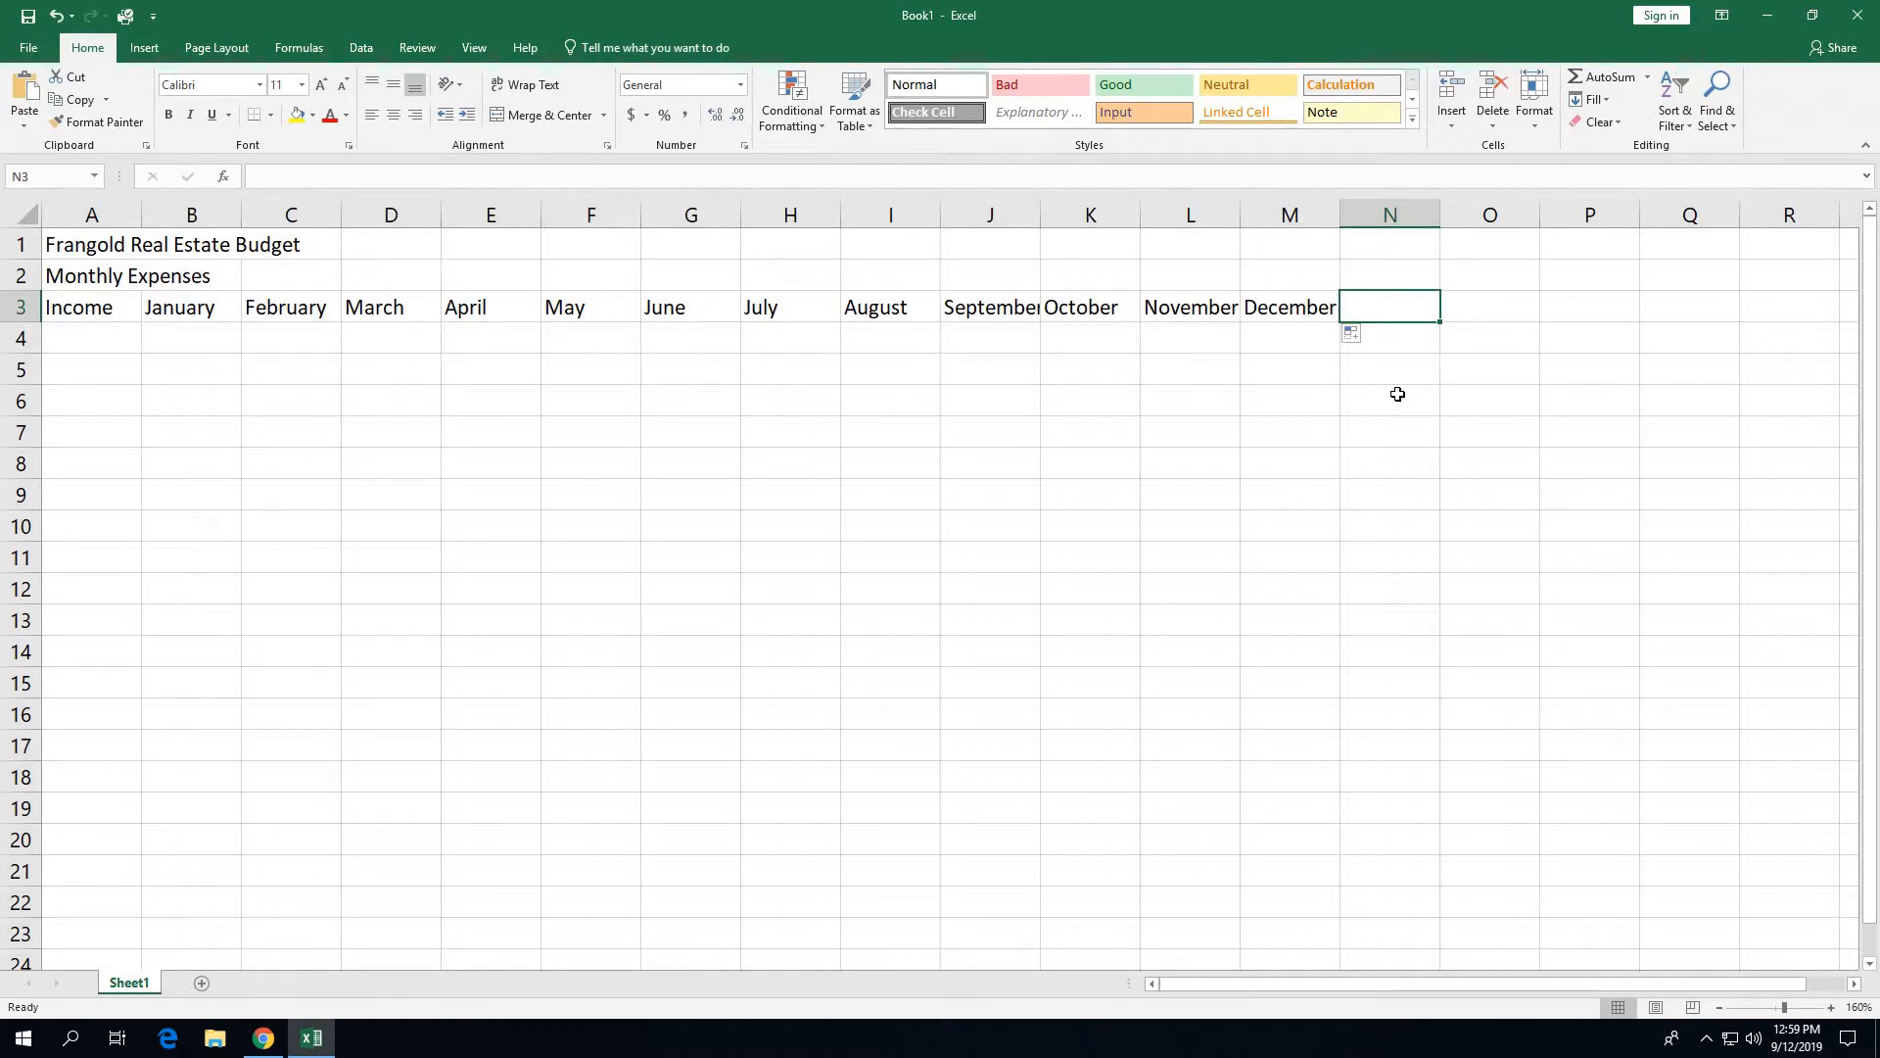
{"action": "type", "text": "Total"}
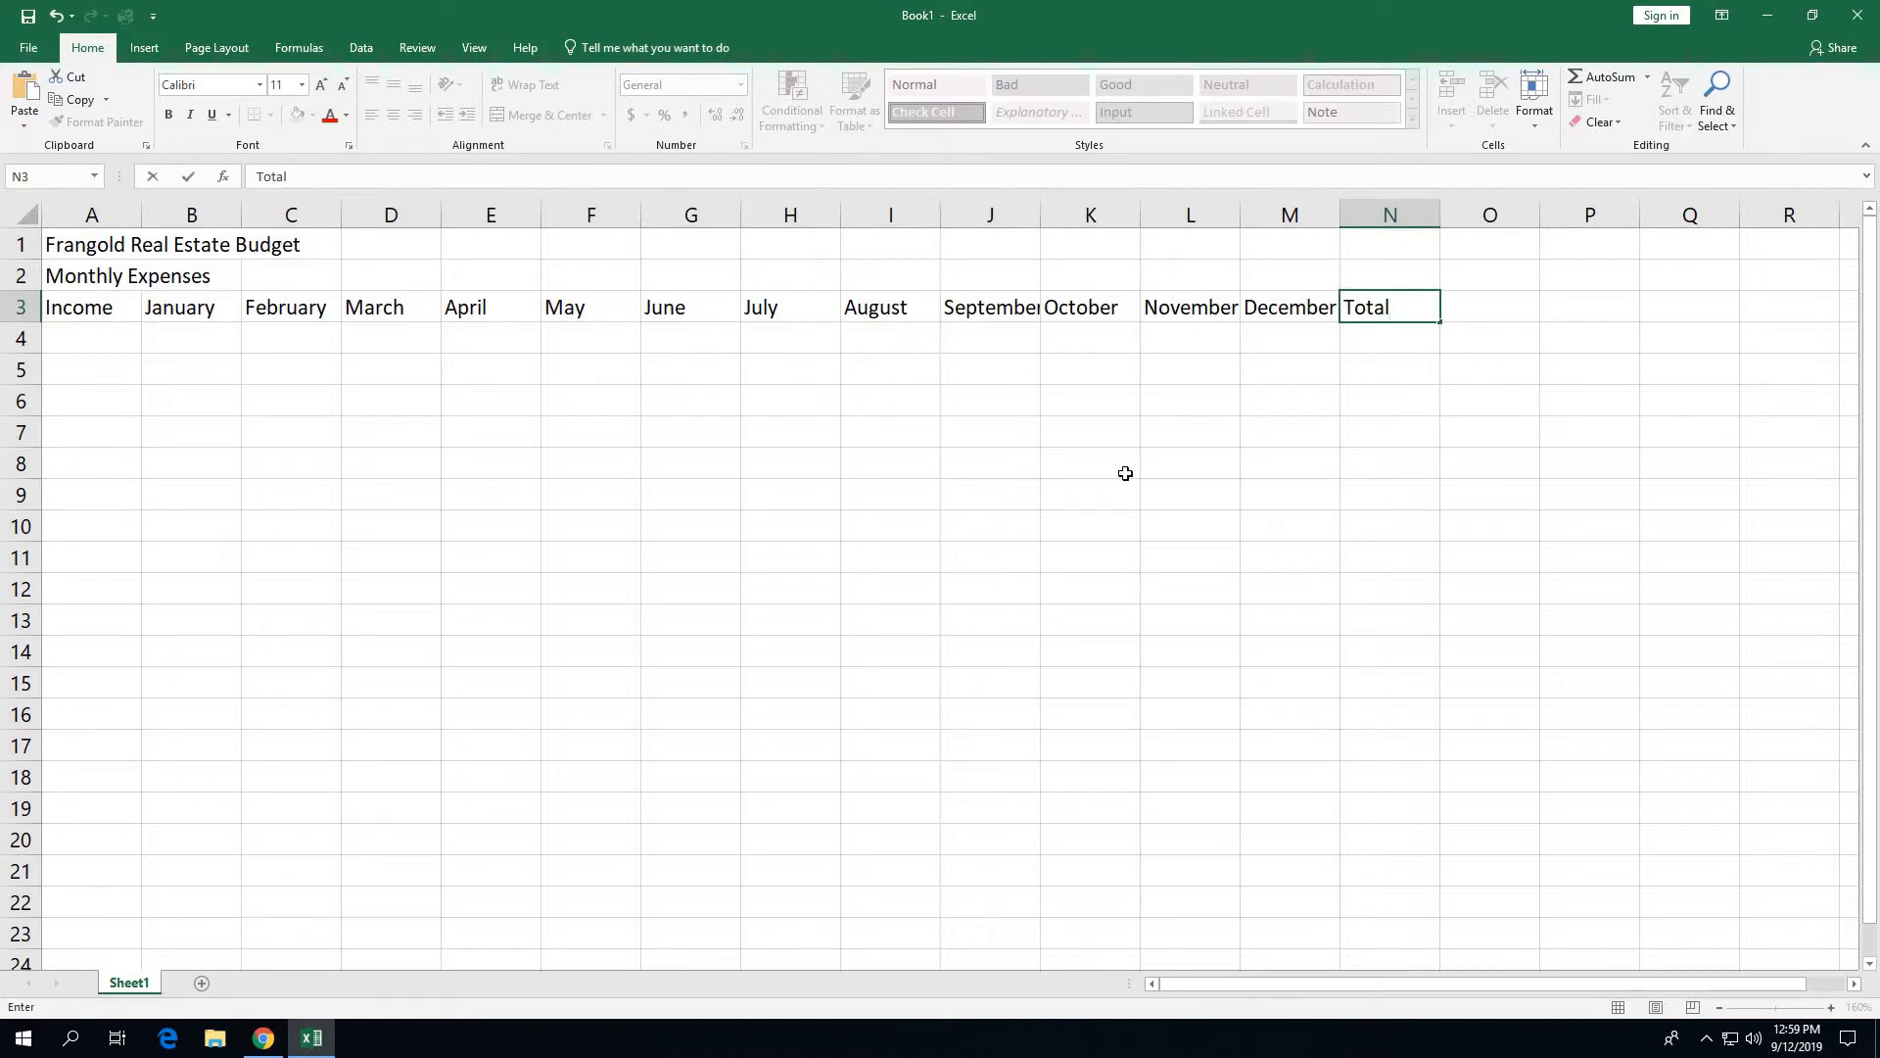
Enter the heading "Expenses" in cell A8 and "January" in cell B8
{"action": "left_click", "coordinate": [94, 469]}
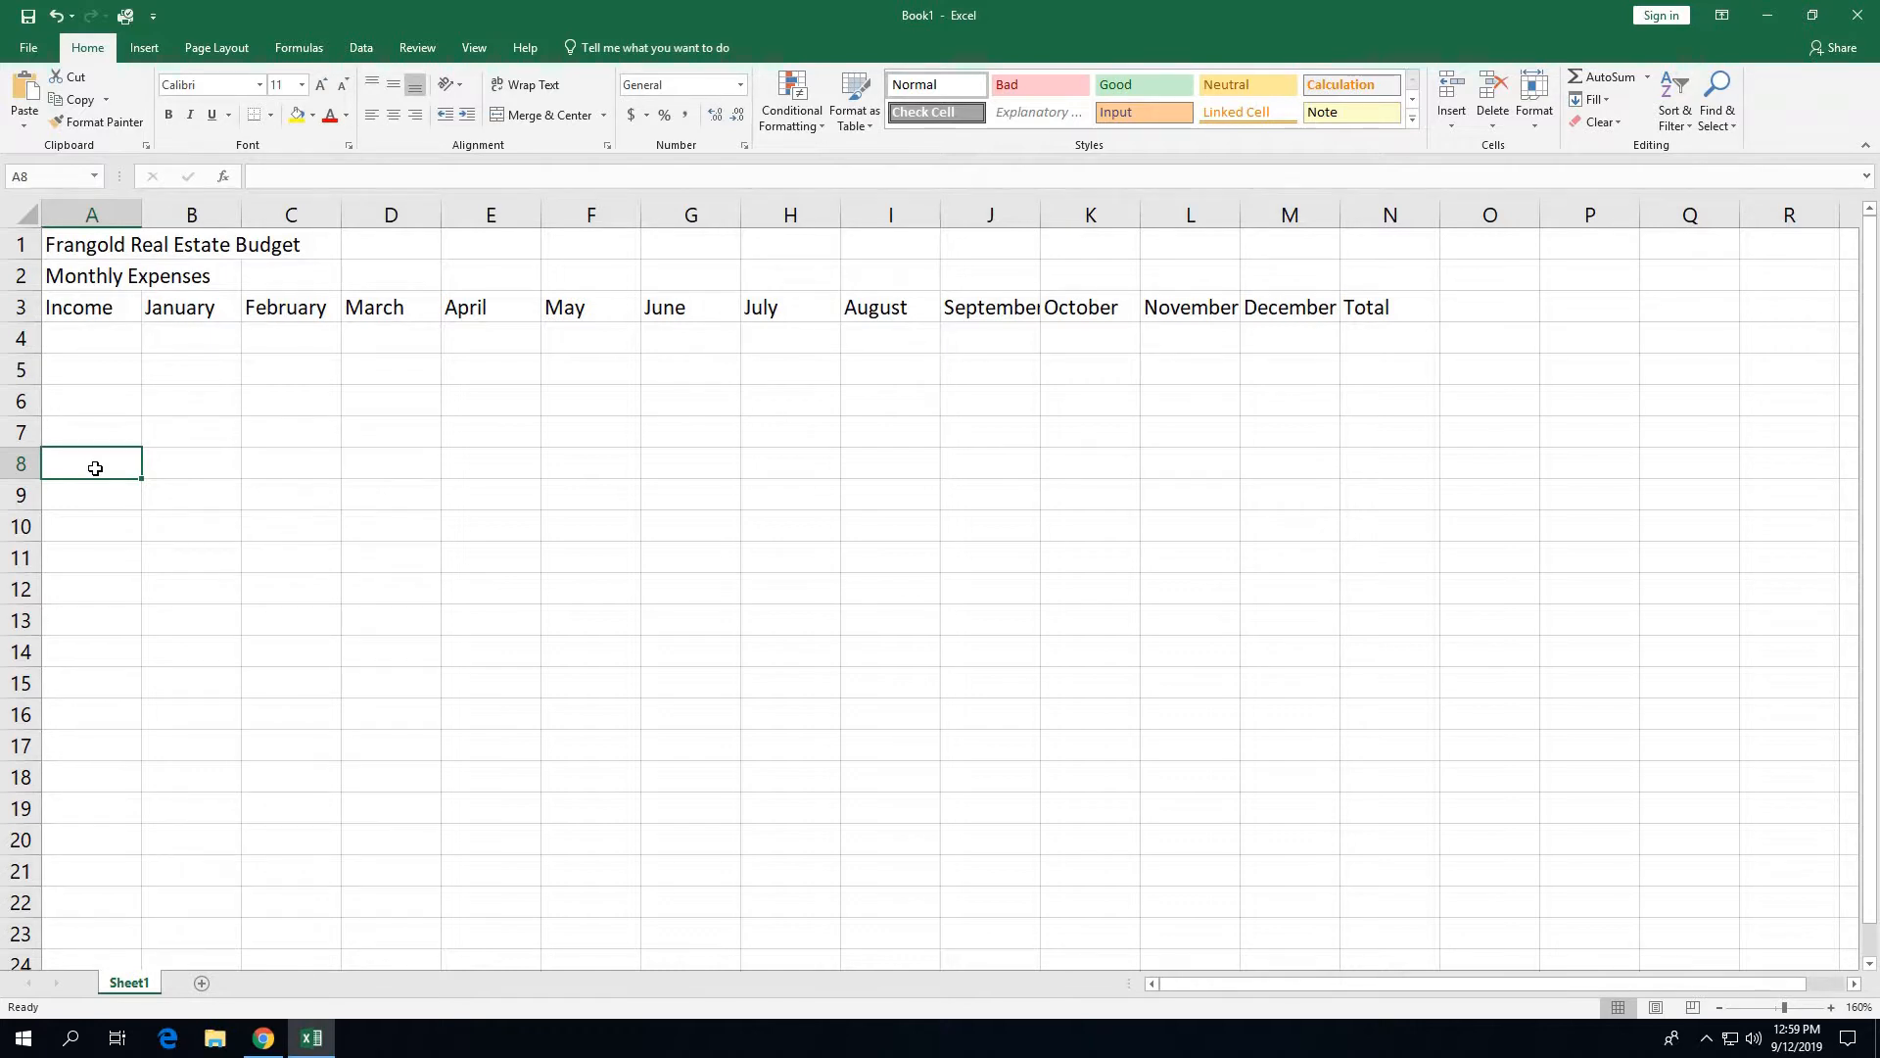
{"action": "type", "text": "E"}
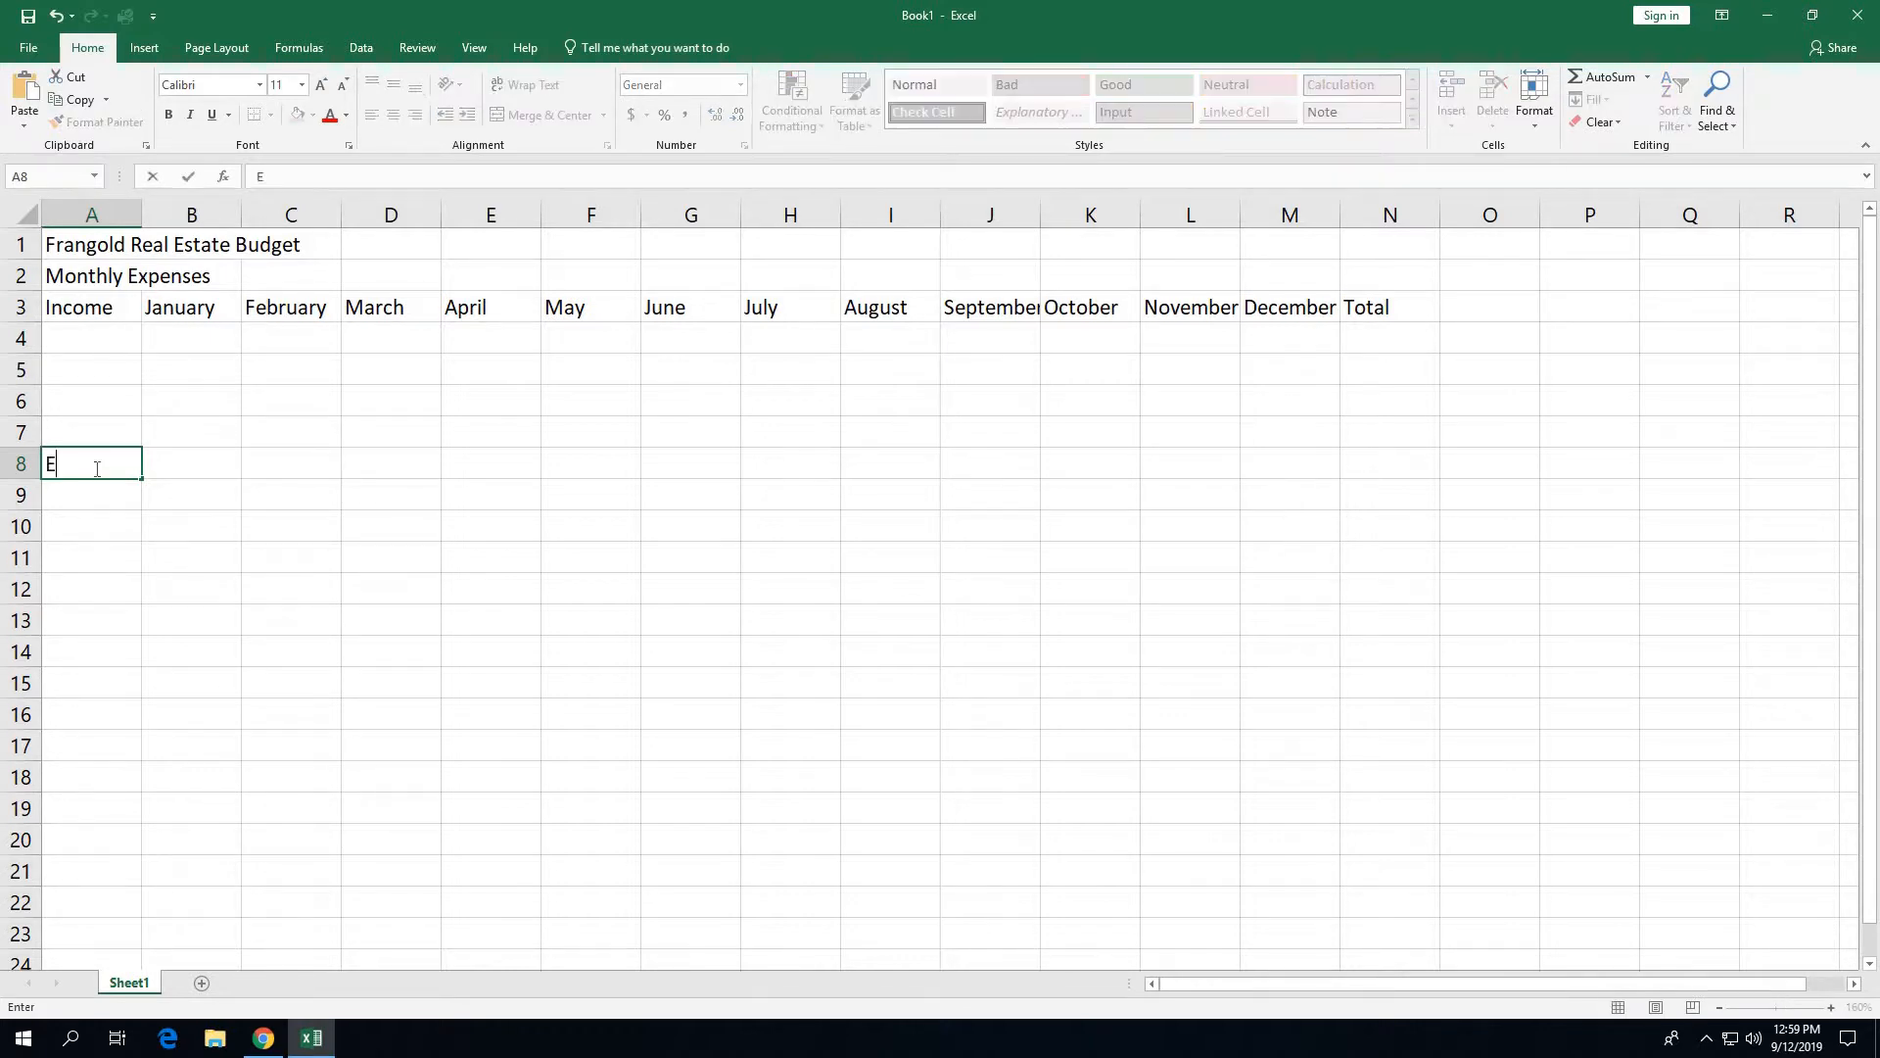
{"action": "type", "text": "xpenses"}
{"action": "key", "text": "Tab"}
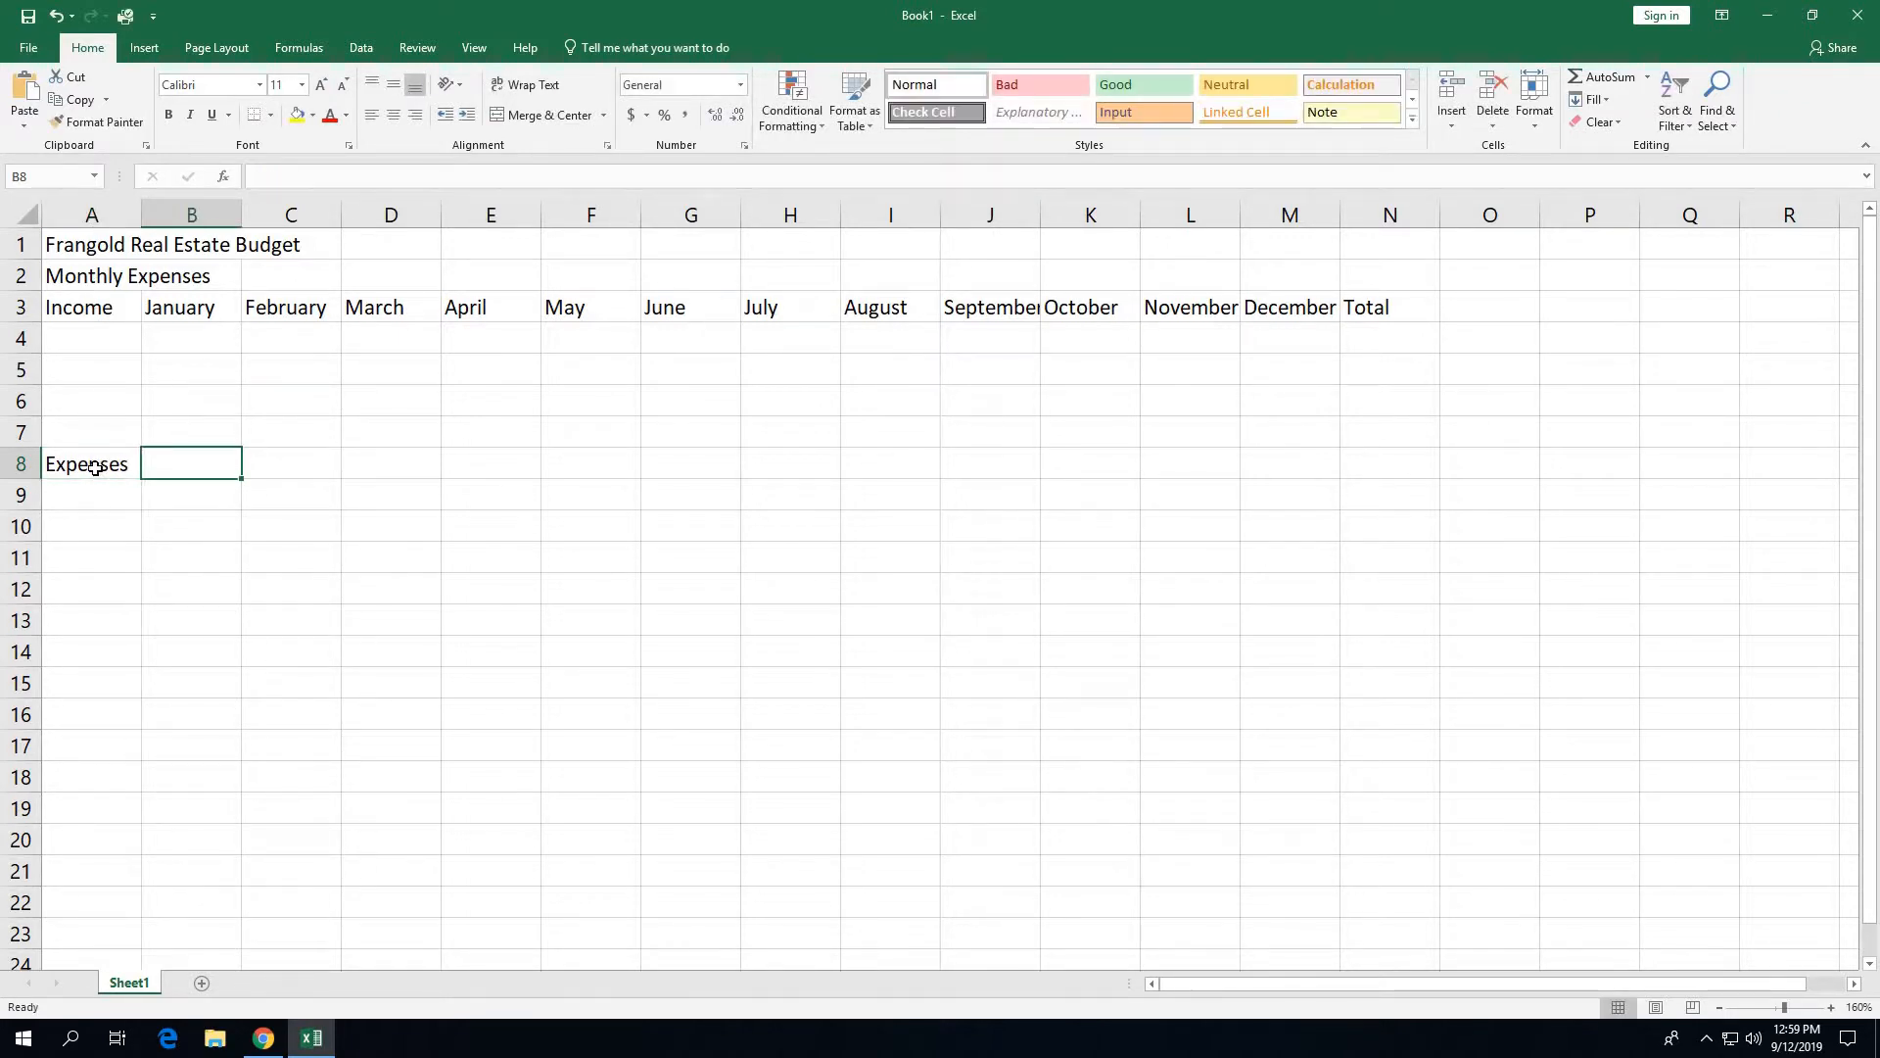
{"action": "type", "text": "January"}
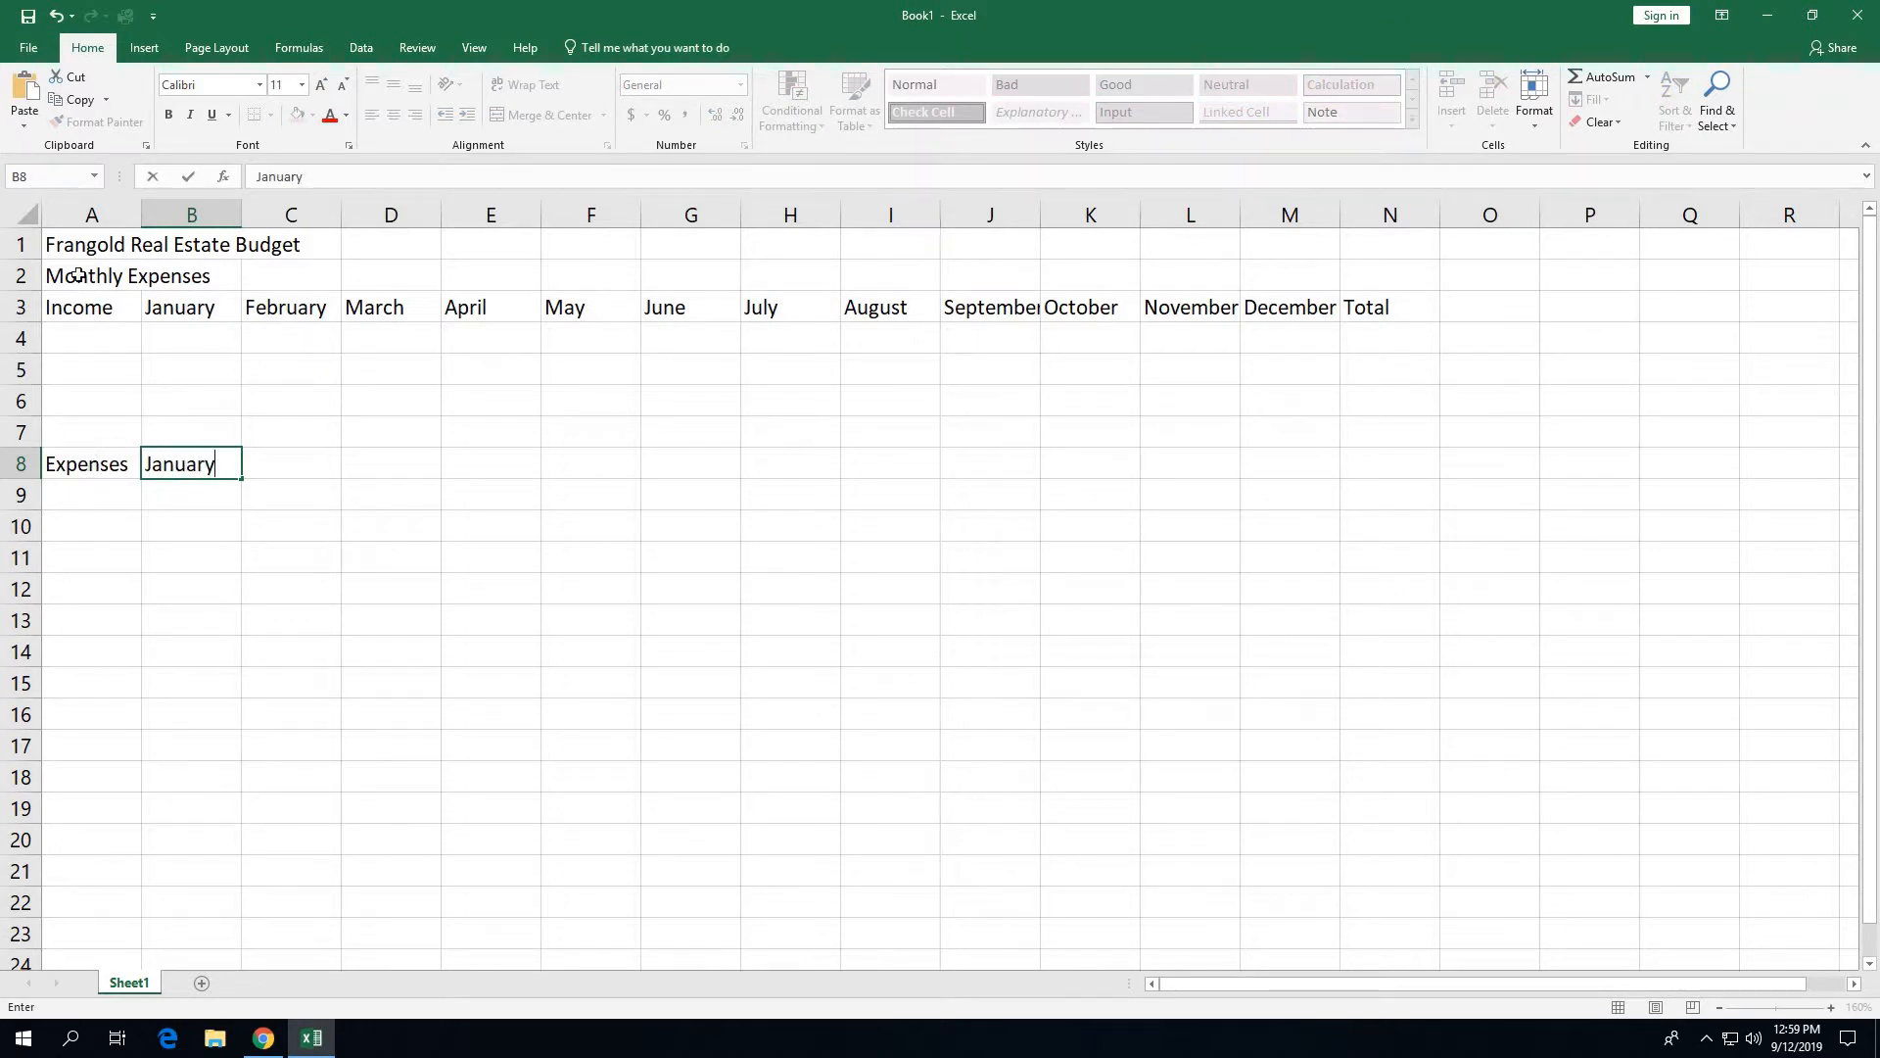
{"action": "left_click", "coordinate": [191, 176]}
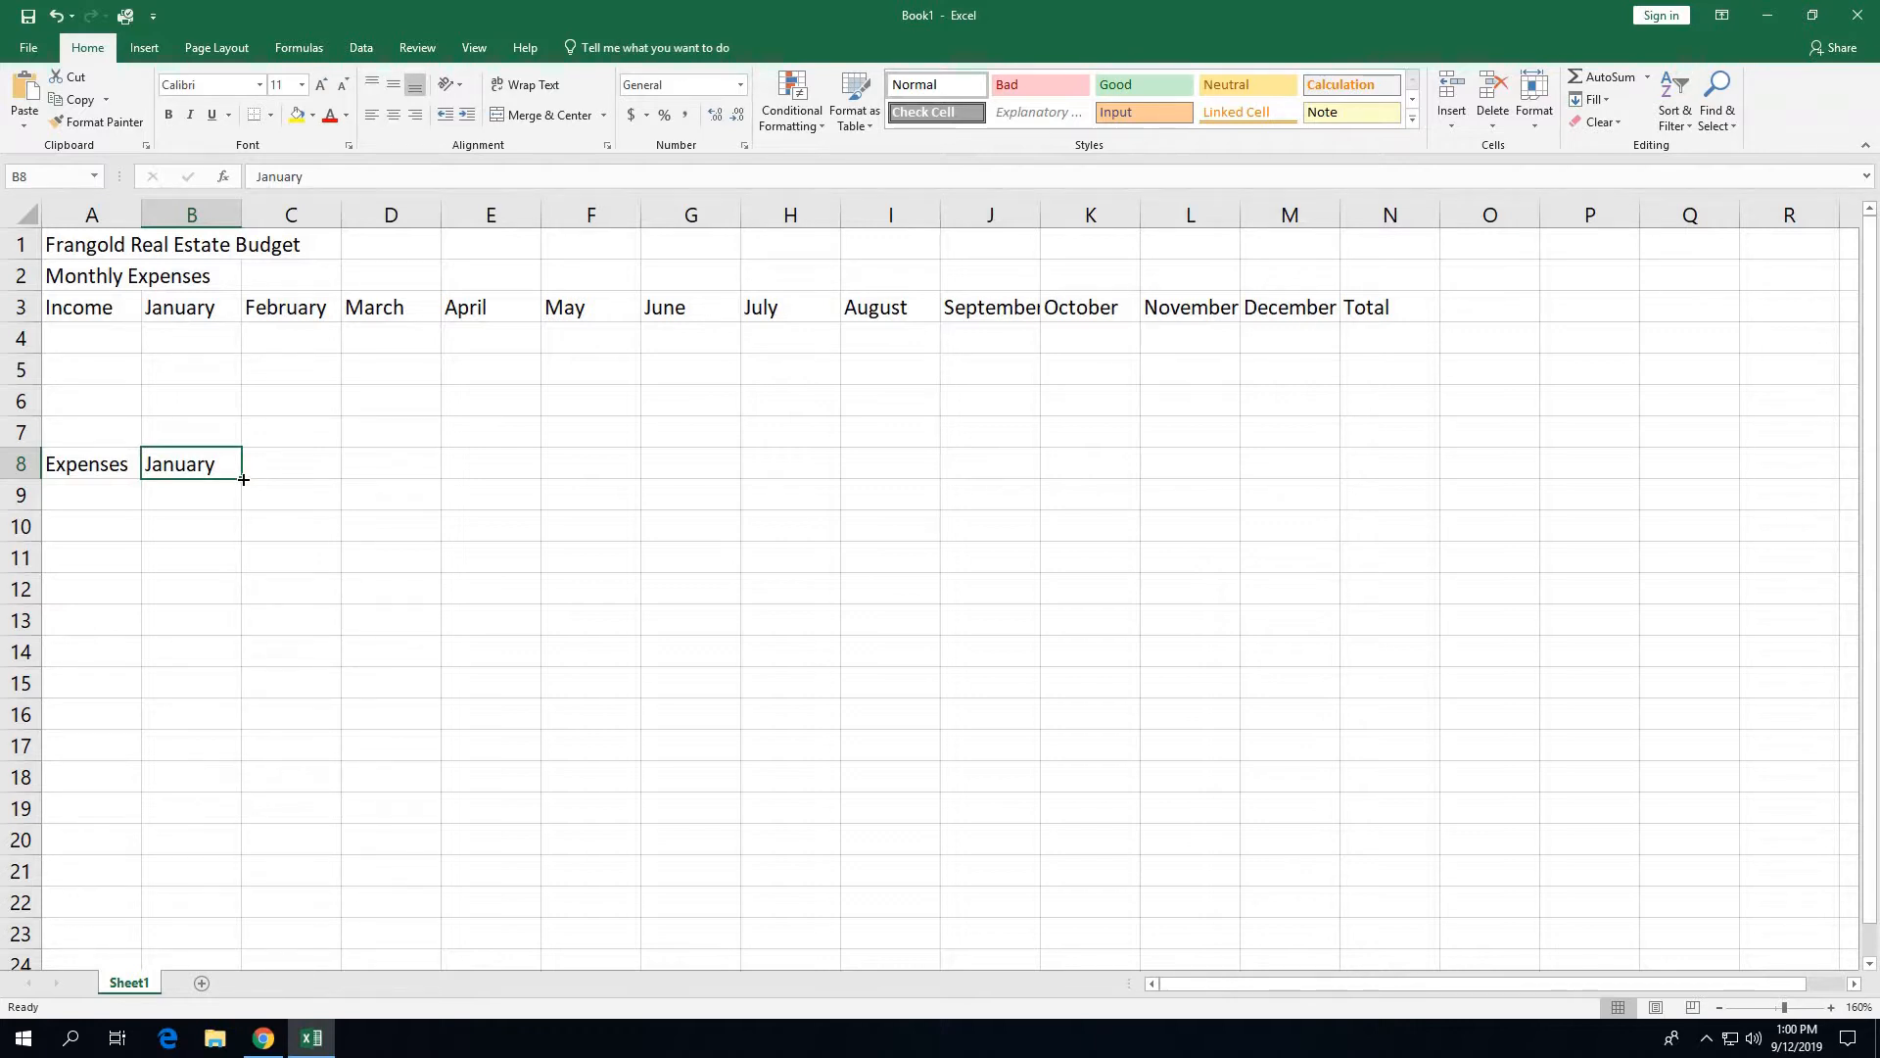
Auto fill the expenses row's month headings from B8 through December in M8 and enter "Total" in N8
{"action": "left_click_drag", "start_coordinate": [243, 479], "coordinate": [1307, 470]}
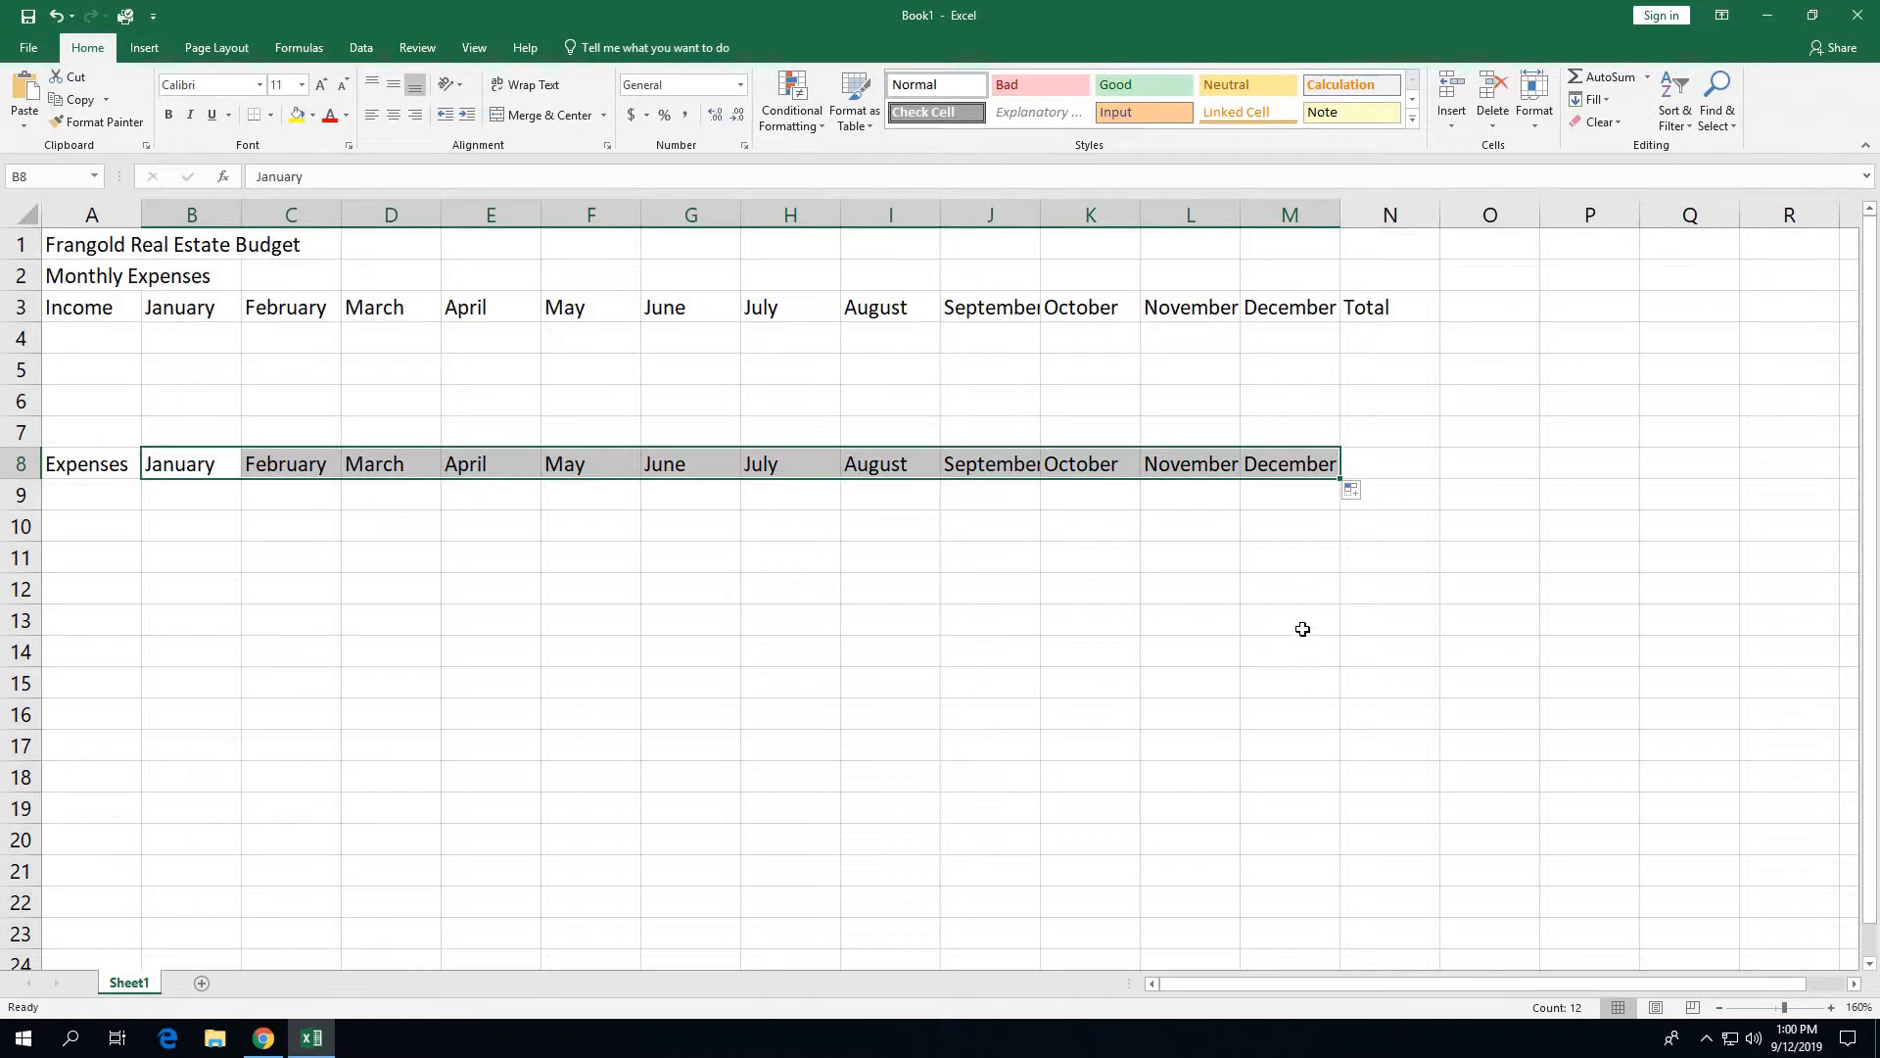
{"action": "left_click", "coordinate": [1385, 471]}
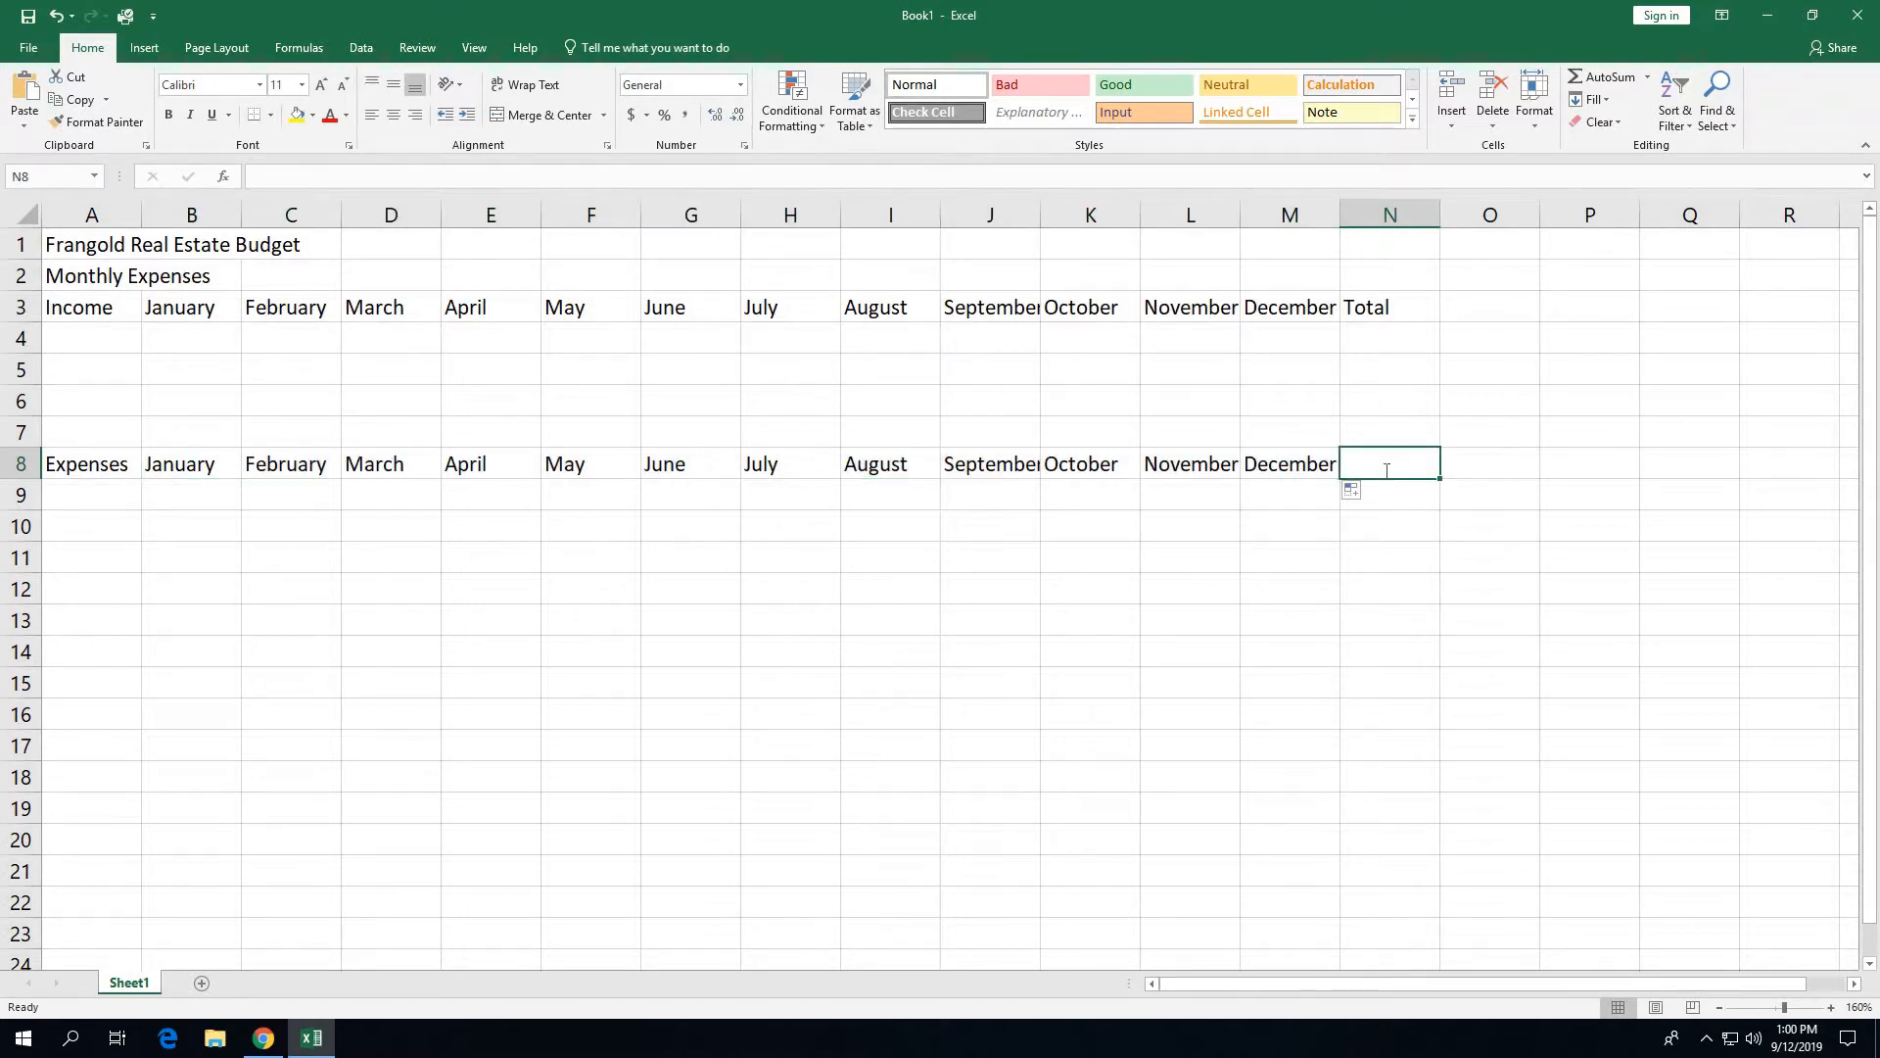
{"action": "type", "text": "Total"}
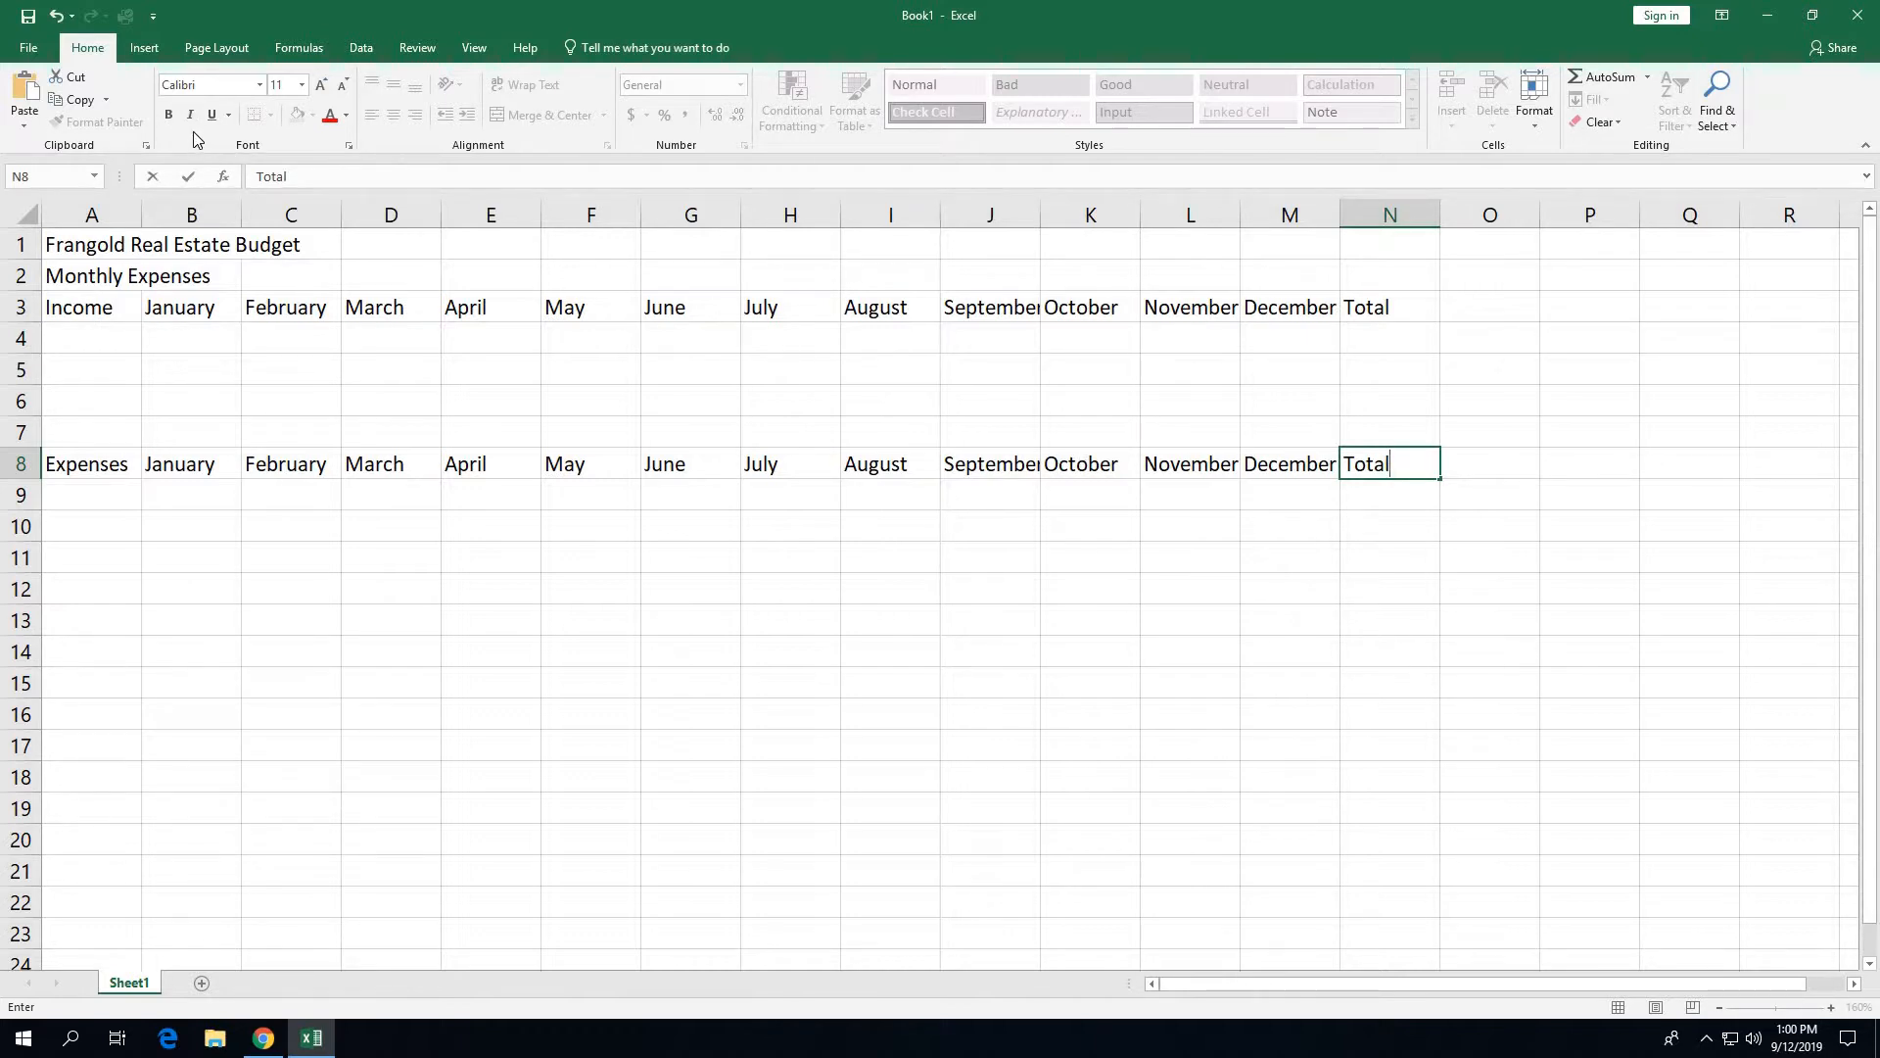
{"action": "left_click", "coordinate": [188, 180]}
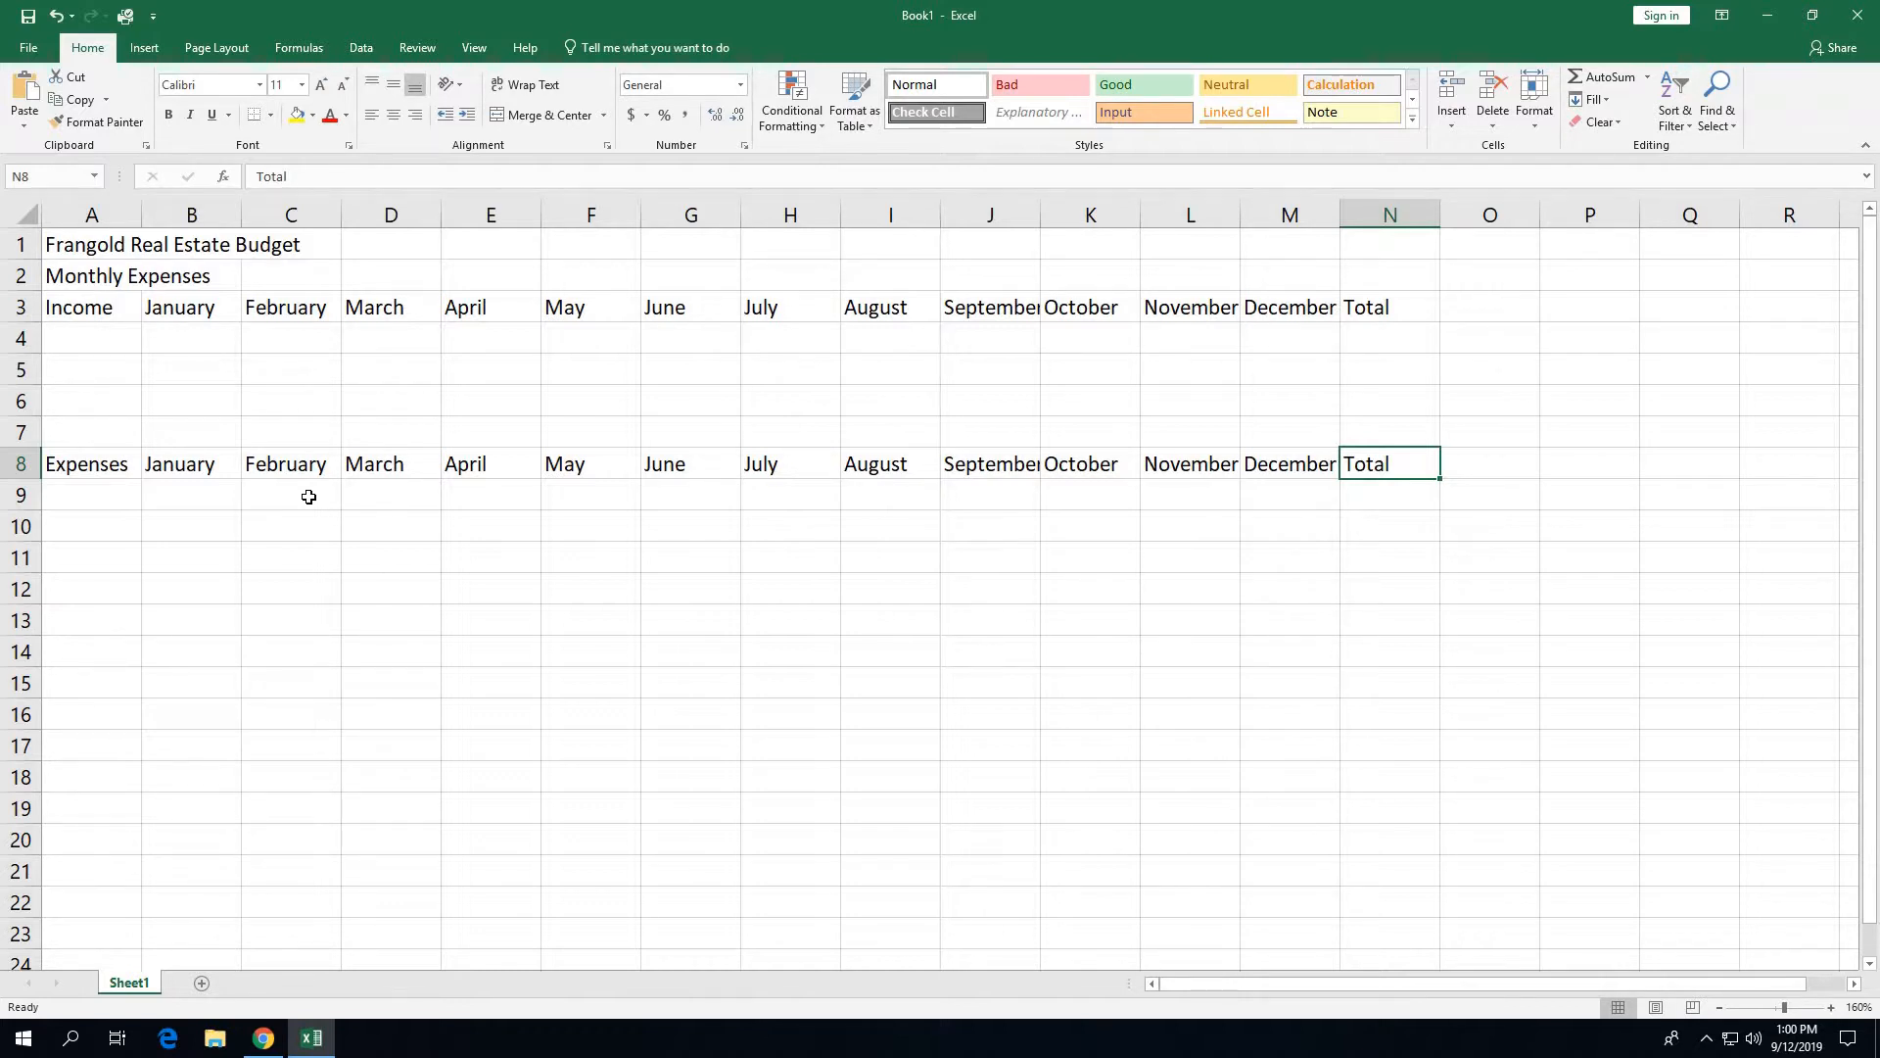
Enter the income row labels "Commission", "Interest" and "Total" in cells A4 to A6
{"action": "left_click", "coordinate": [112, 344]}
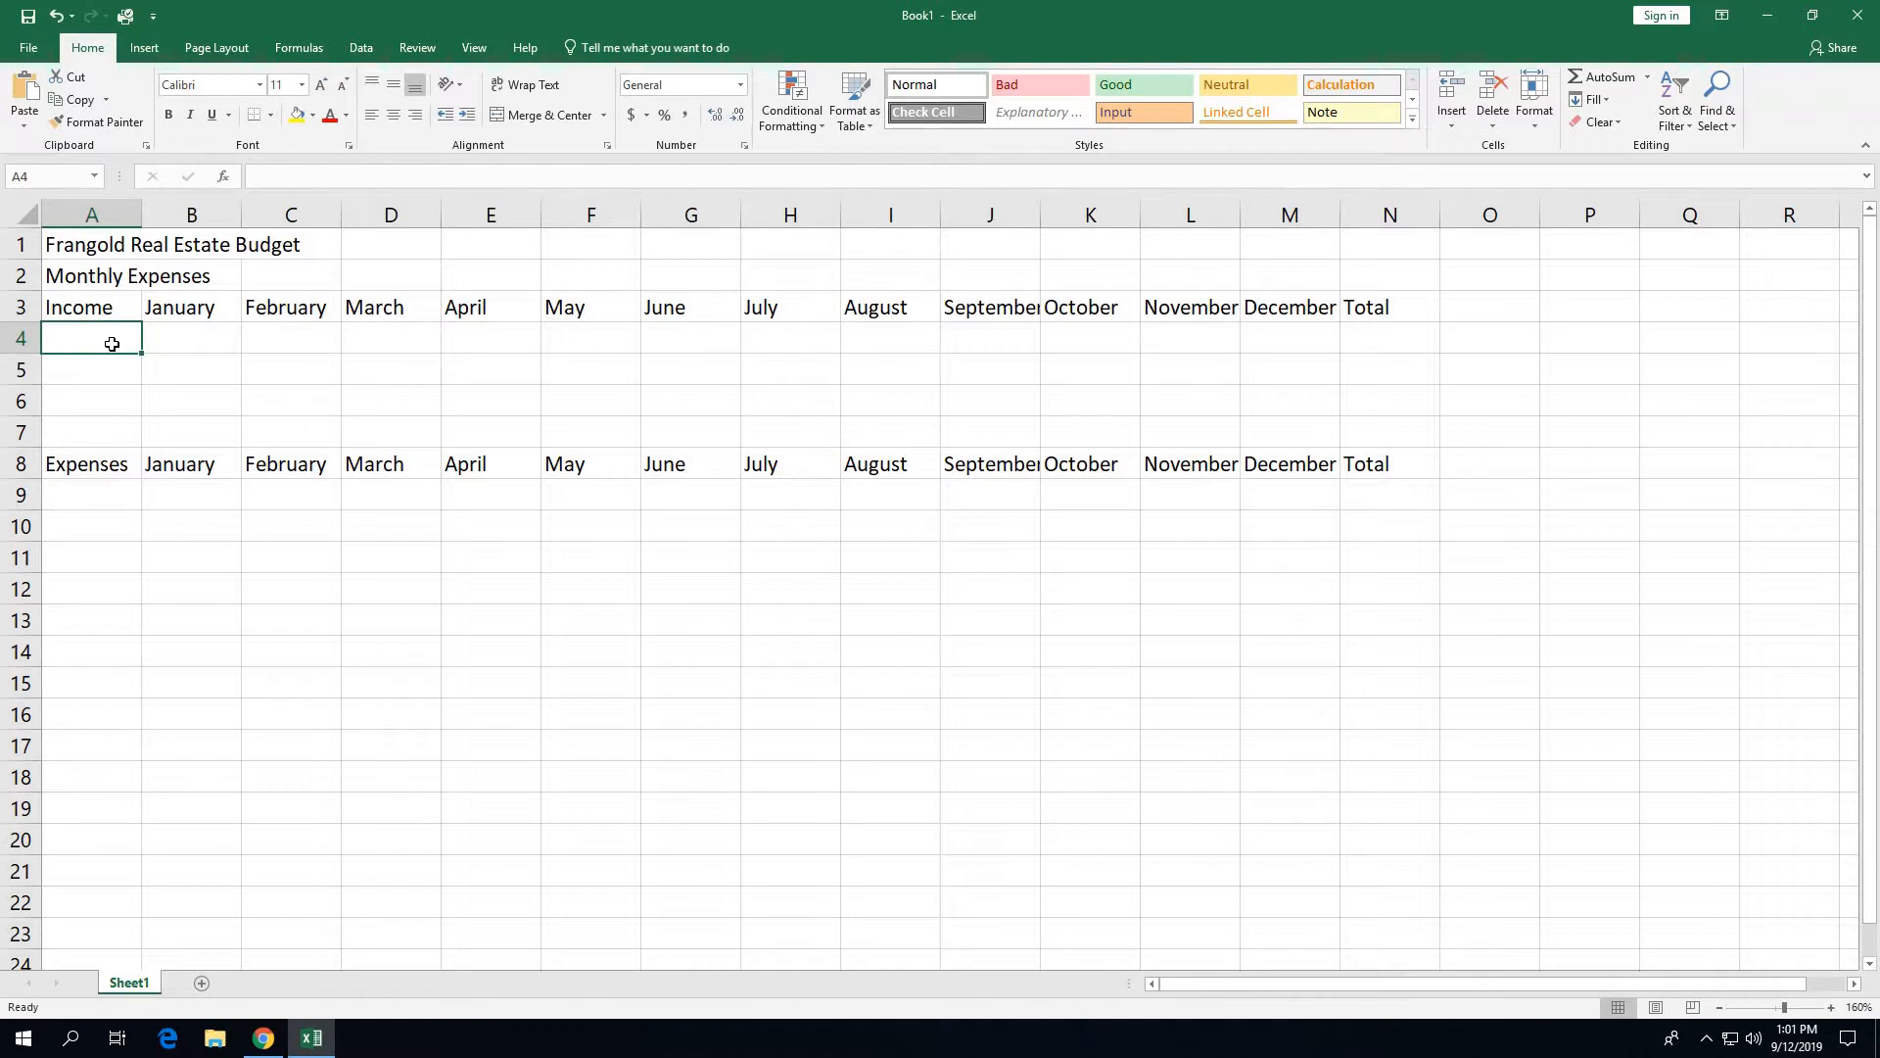
{"action": "type", "text": "Commiss"}
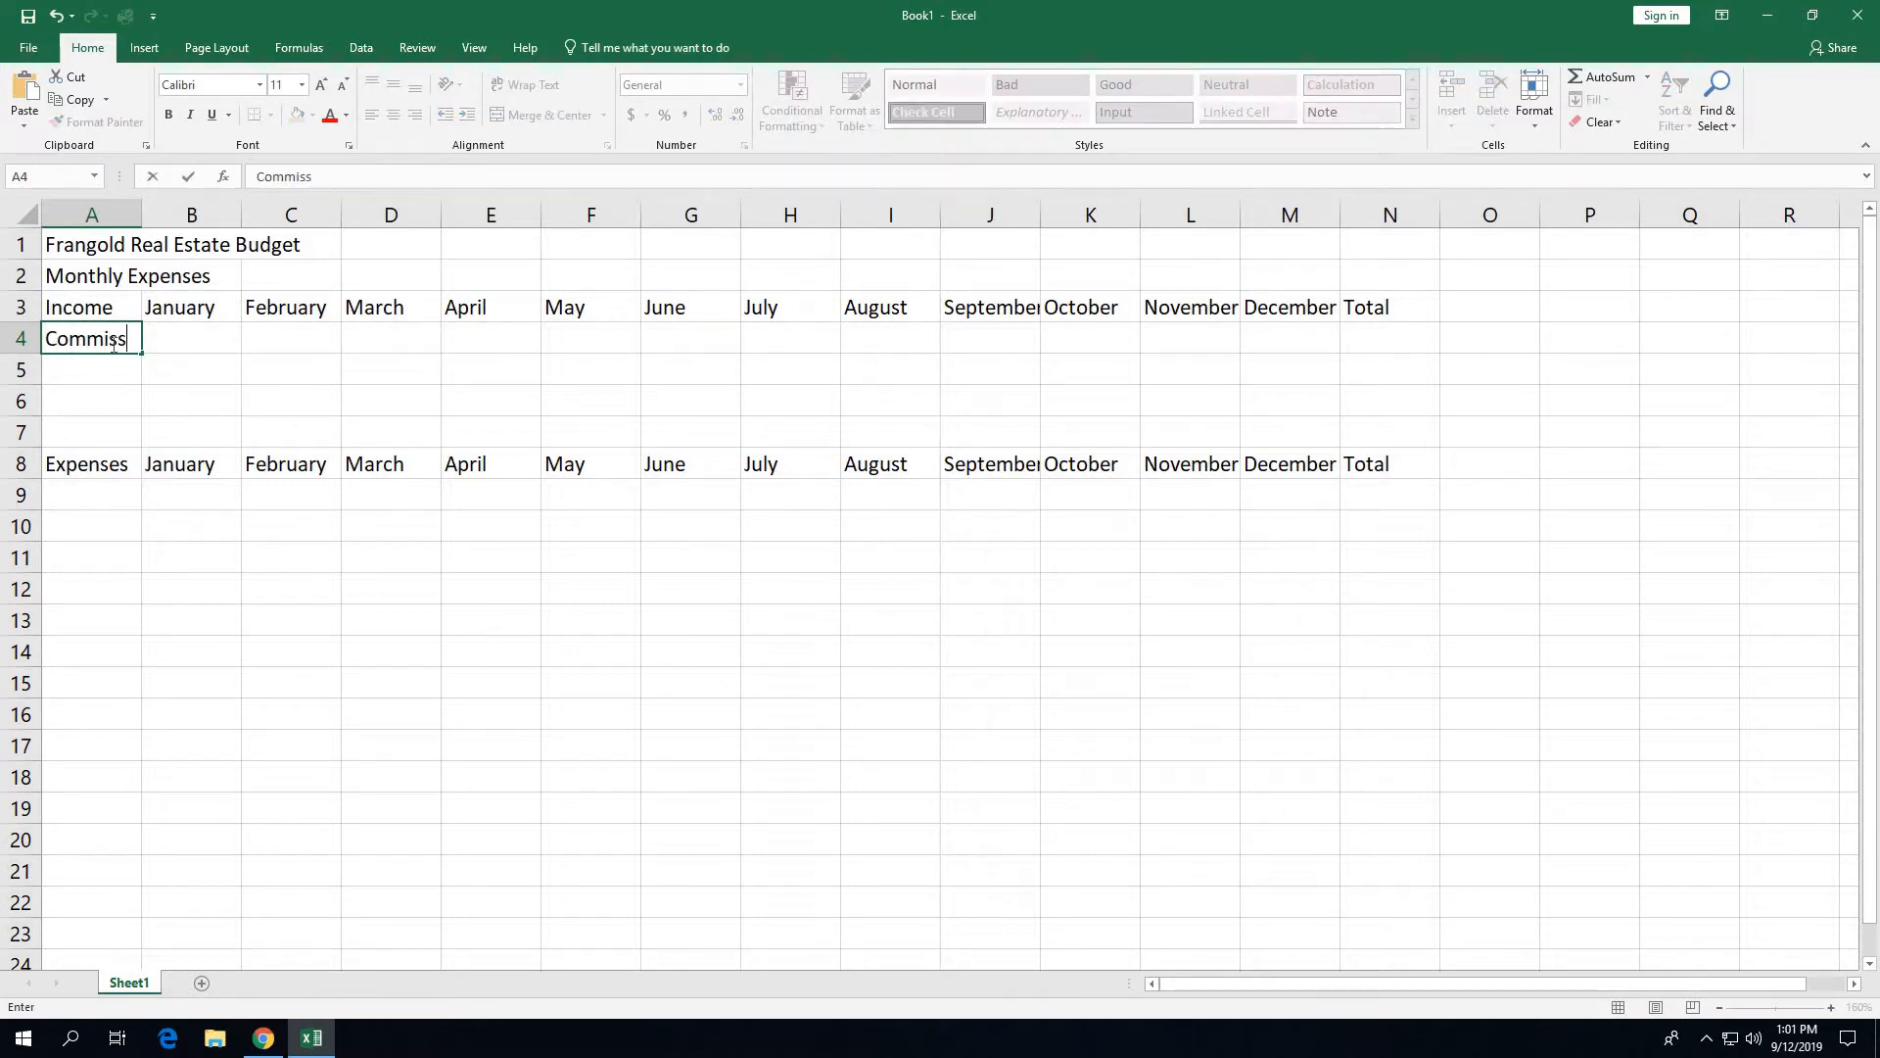
{"action": "type", "text": "ion"}
{"action": "key", "text": "Return"}
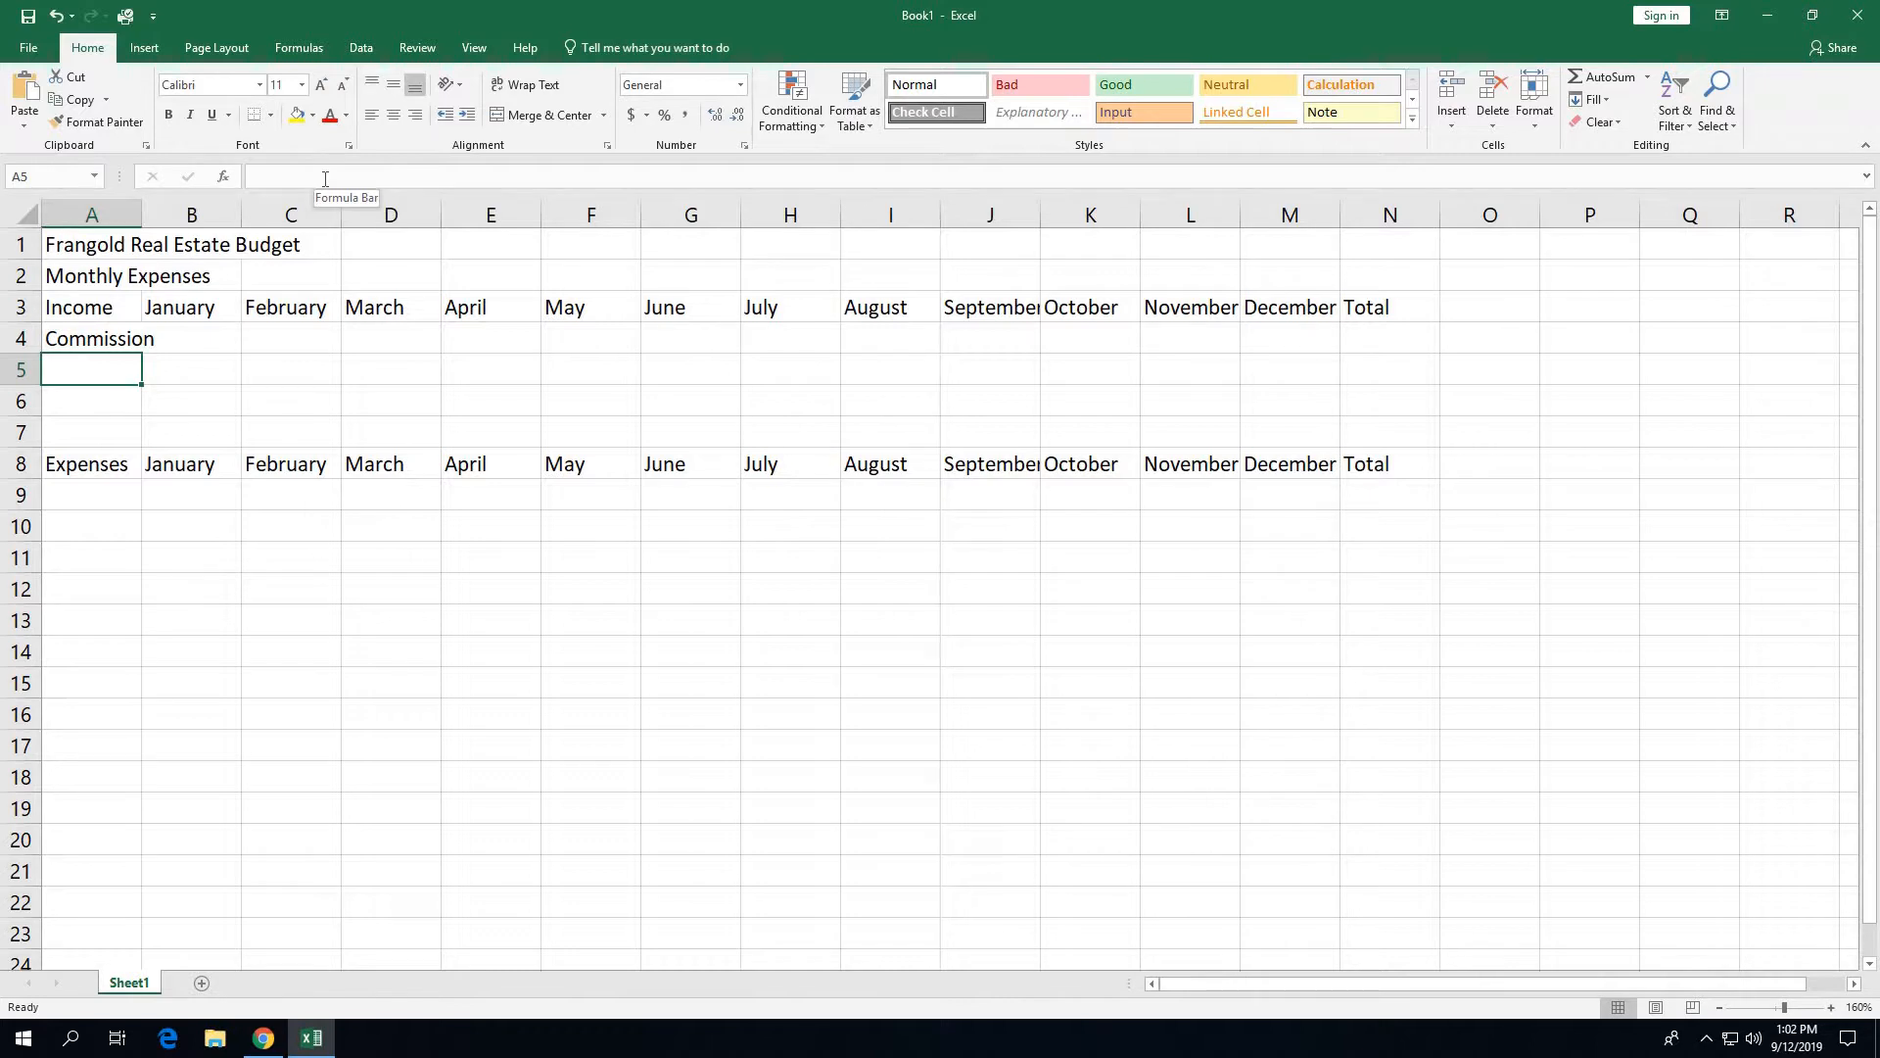
{"action": "type", "text": "Interest"}
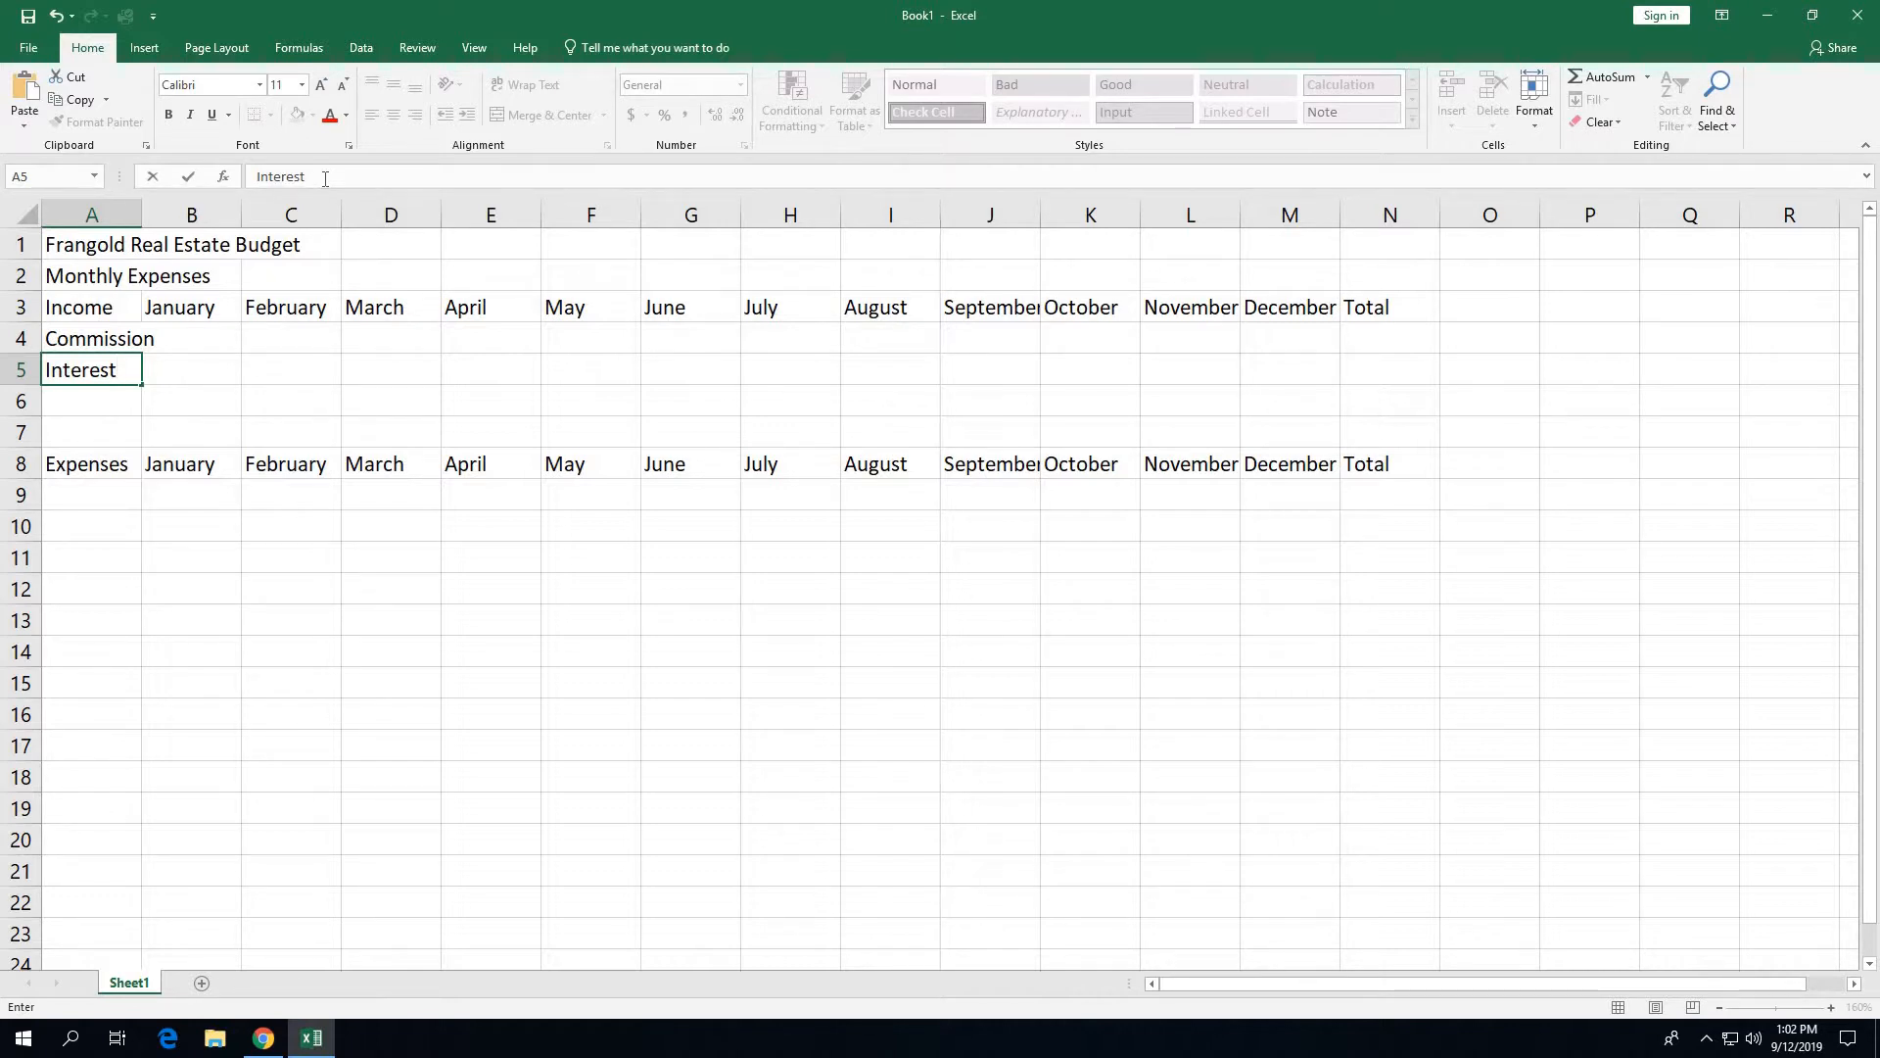
{"action": "key", "text": "Return"}
{"action": "type", "text": "Total"}
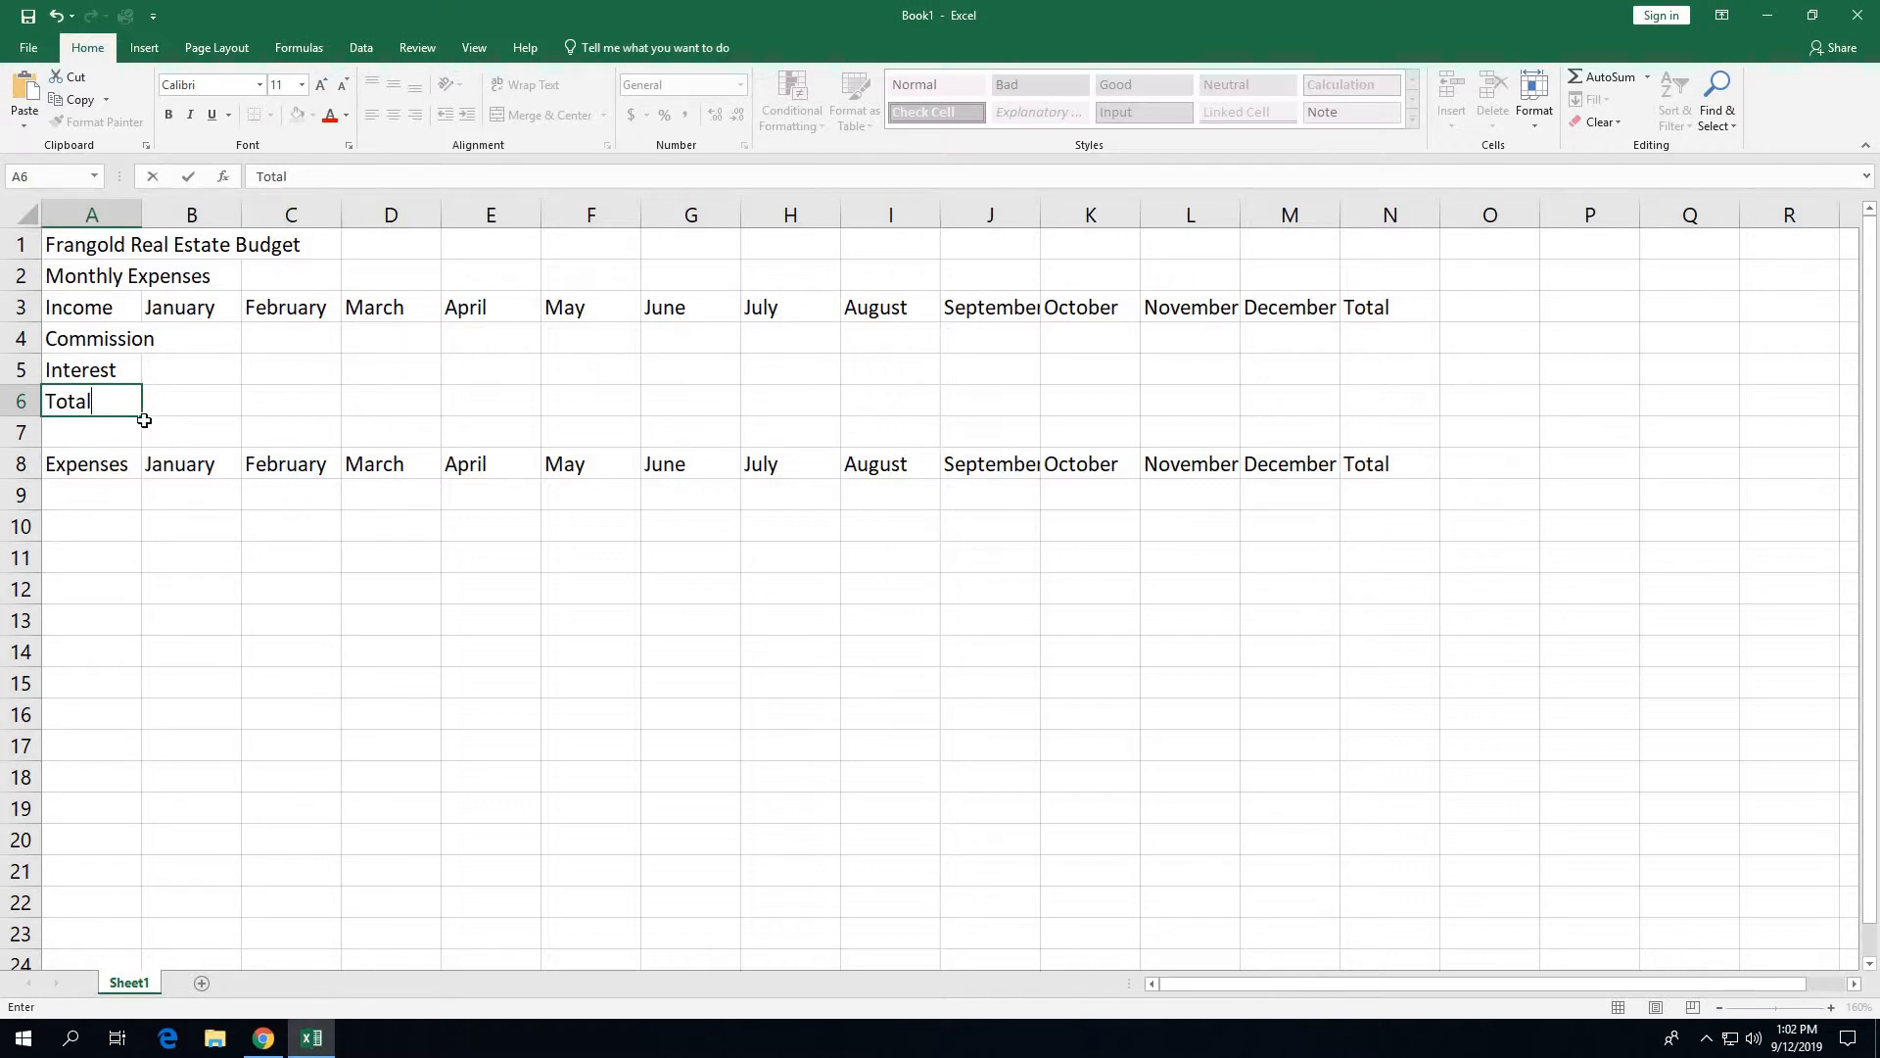
{"action": "left_click", "coordinate": [100, 496]}
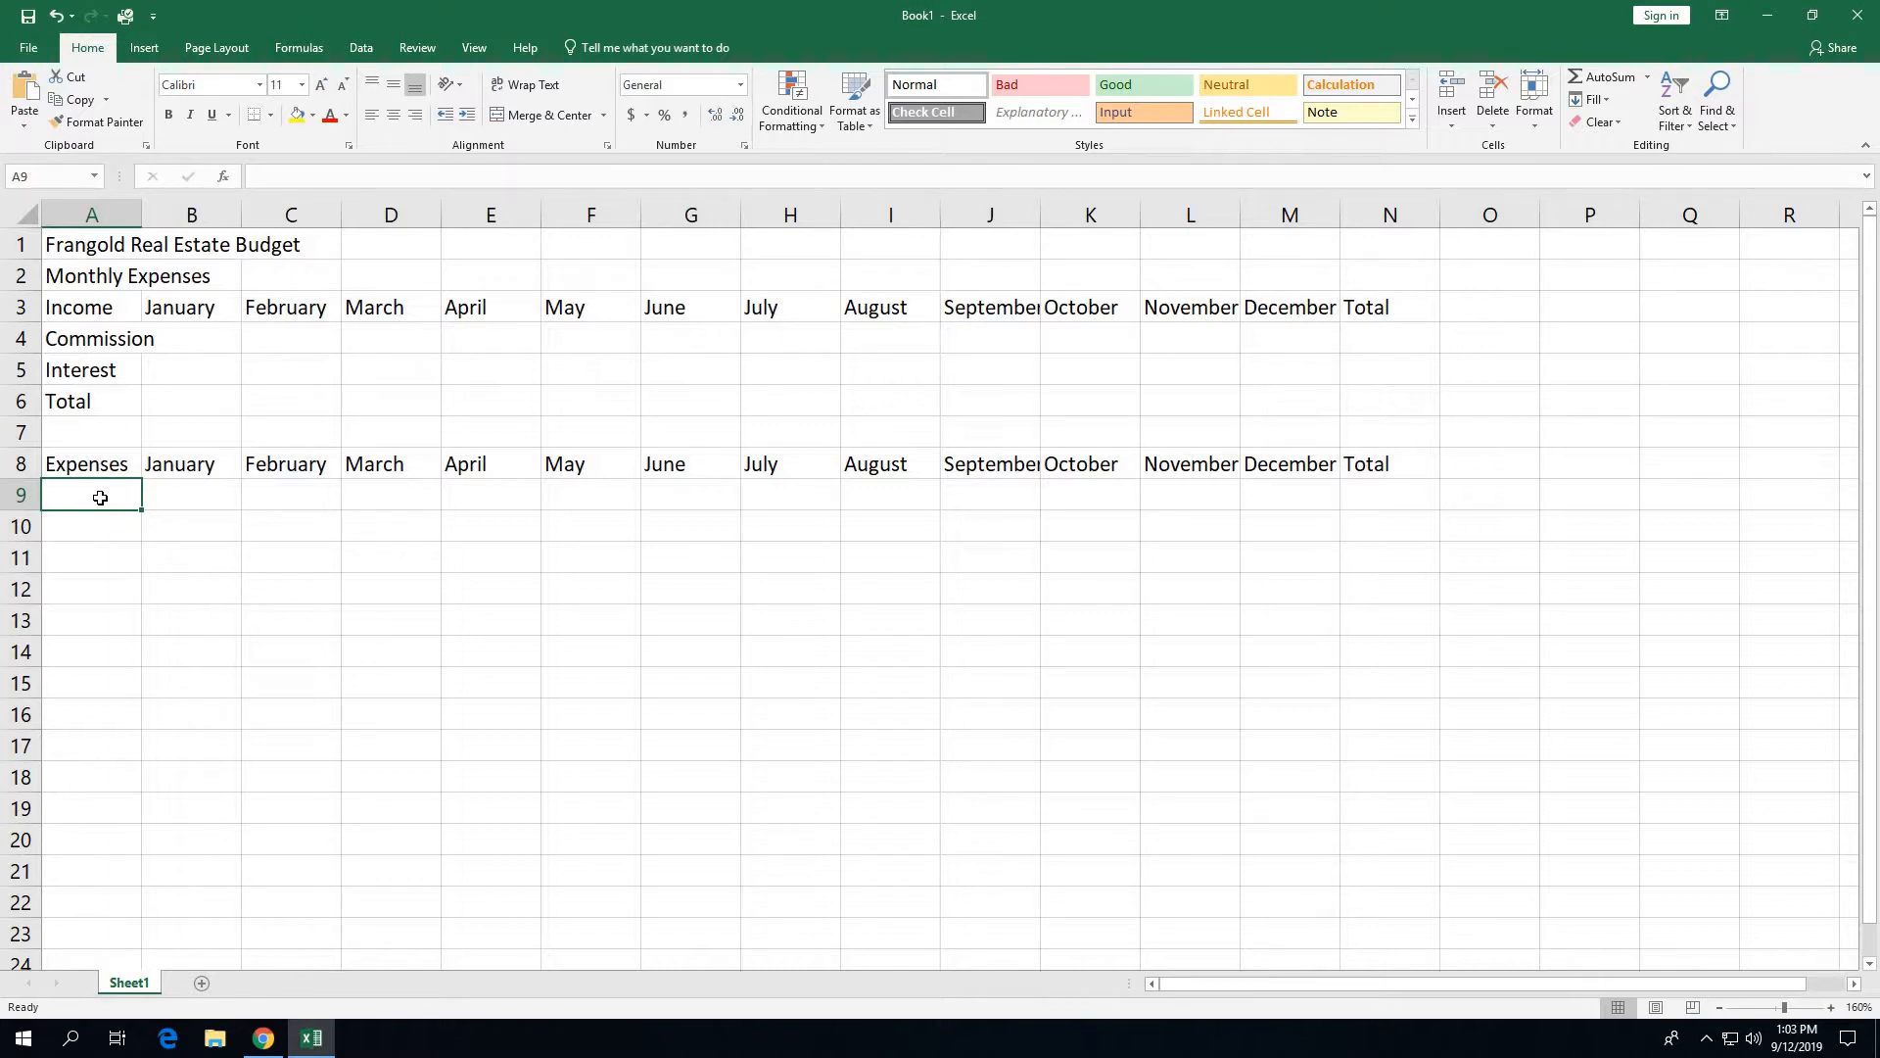
Enter the expense row labels "Rent", "Utilities" and "Advertising" in cells A9 to A11
{"action": "type", "text": "Rent"}
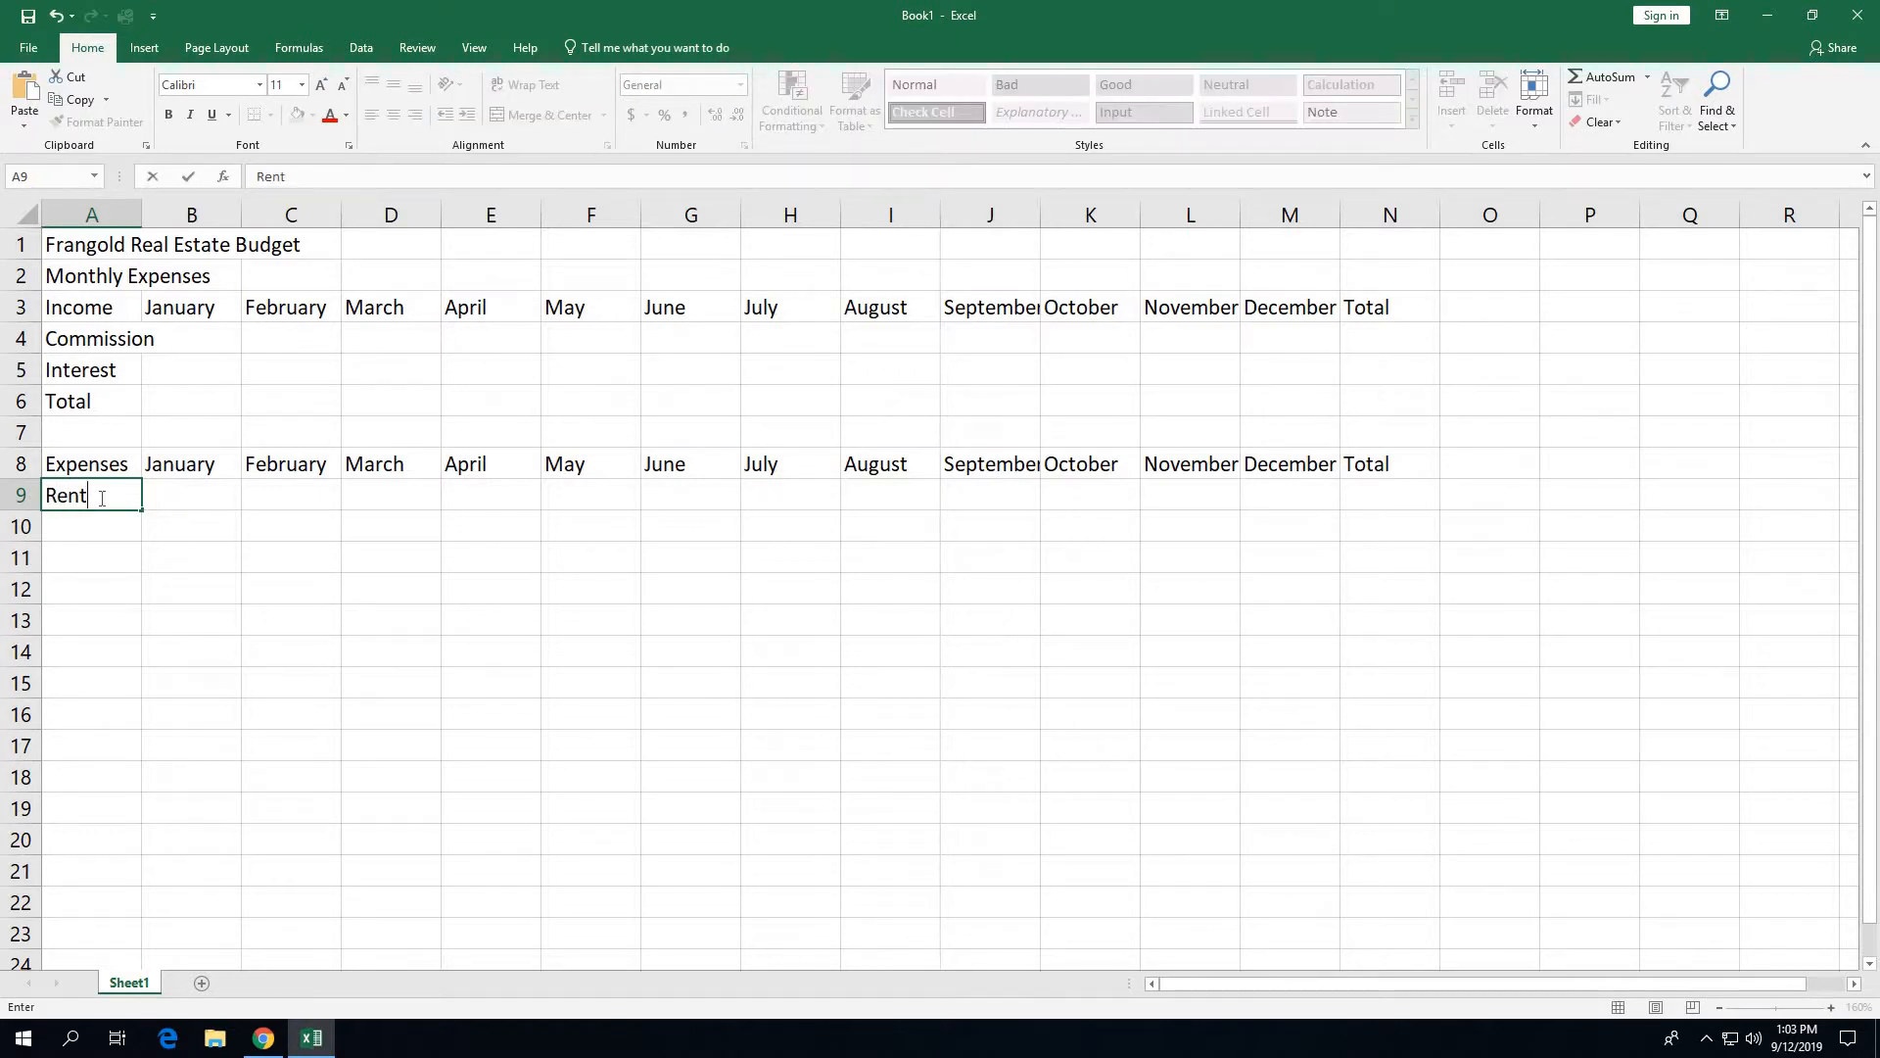
{"action": "key", "text": "Return"}
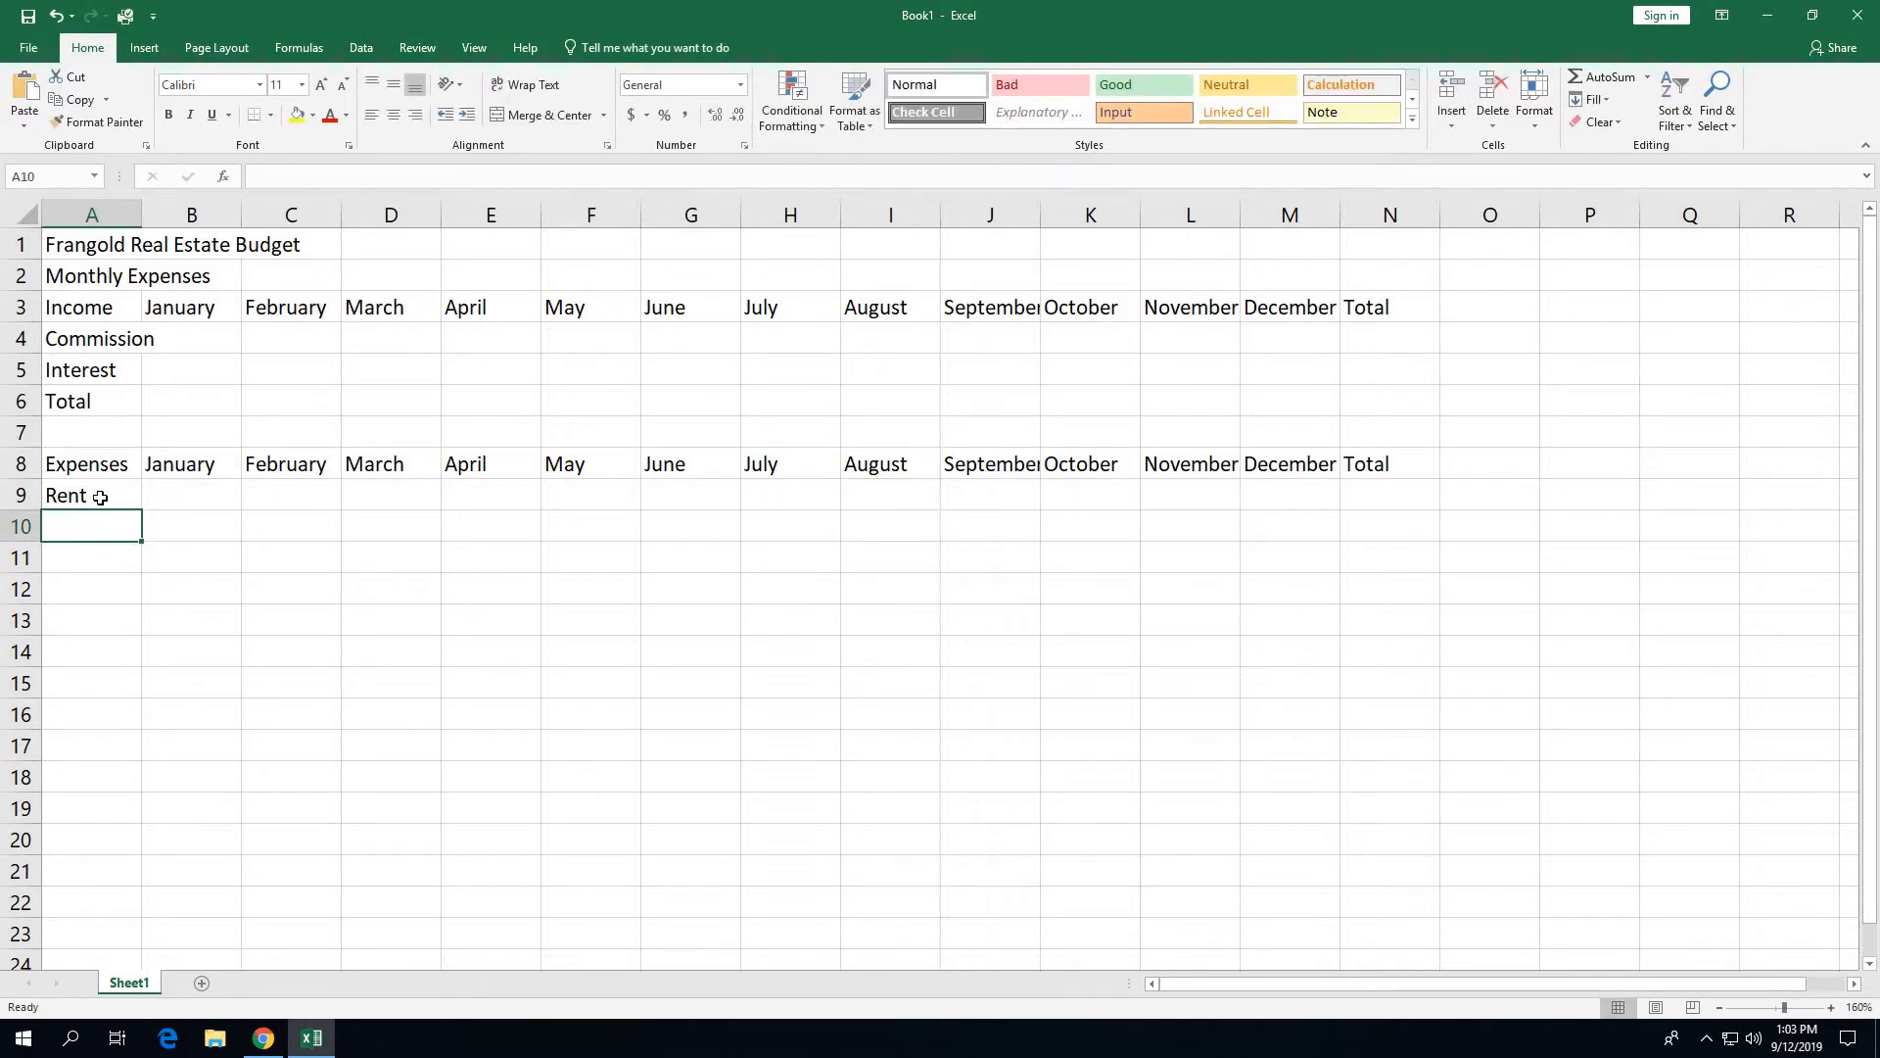
{"action": "type", "text": "Utilities"}
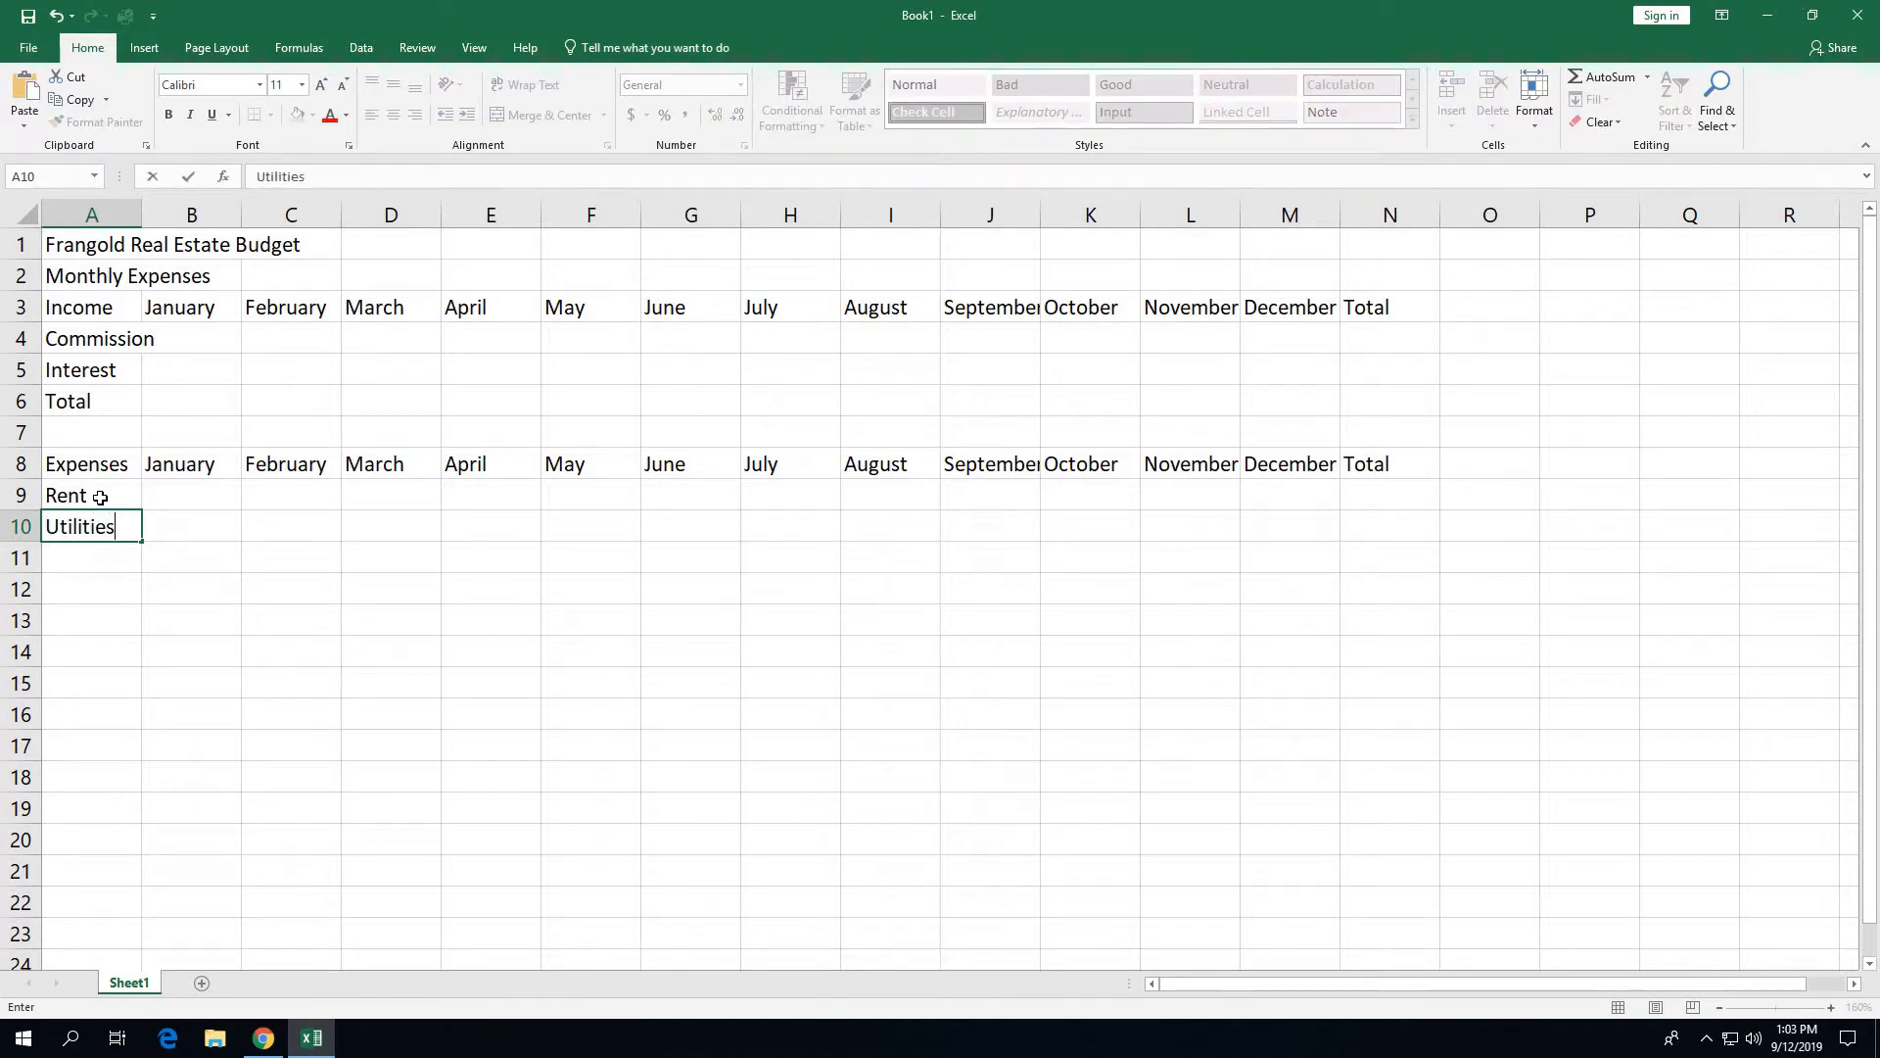
{"action": "key", "text": "Return"}
{"action": "type", "text": "Adver"}
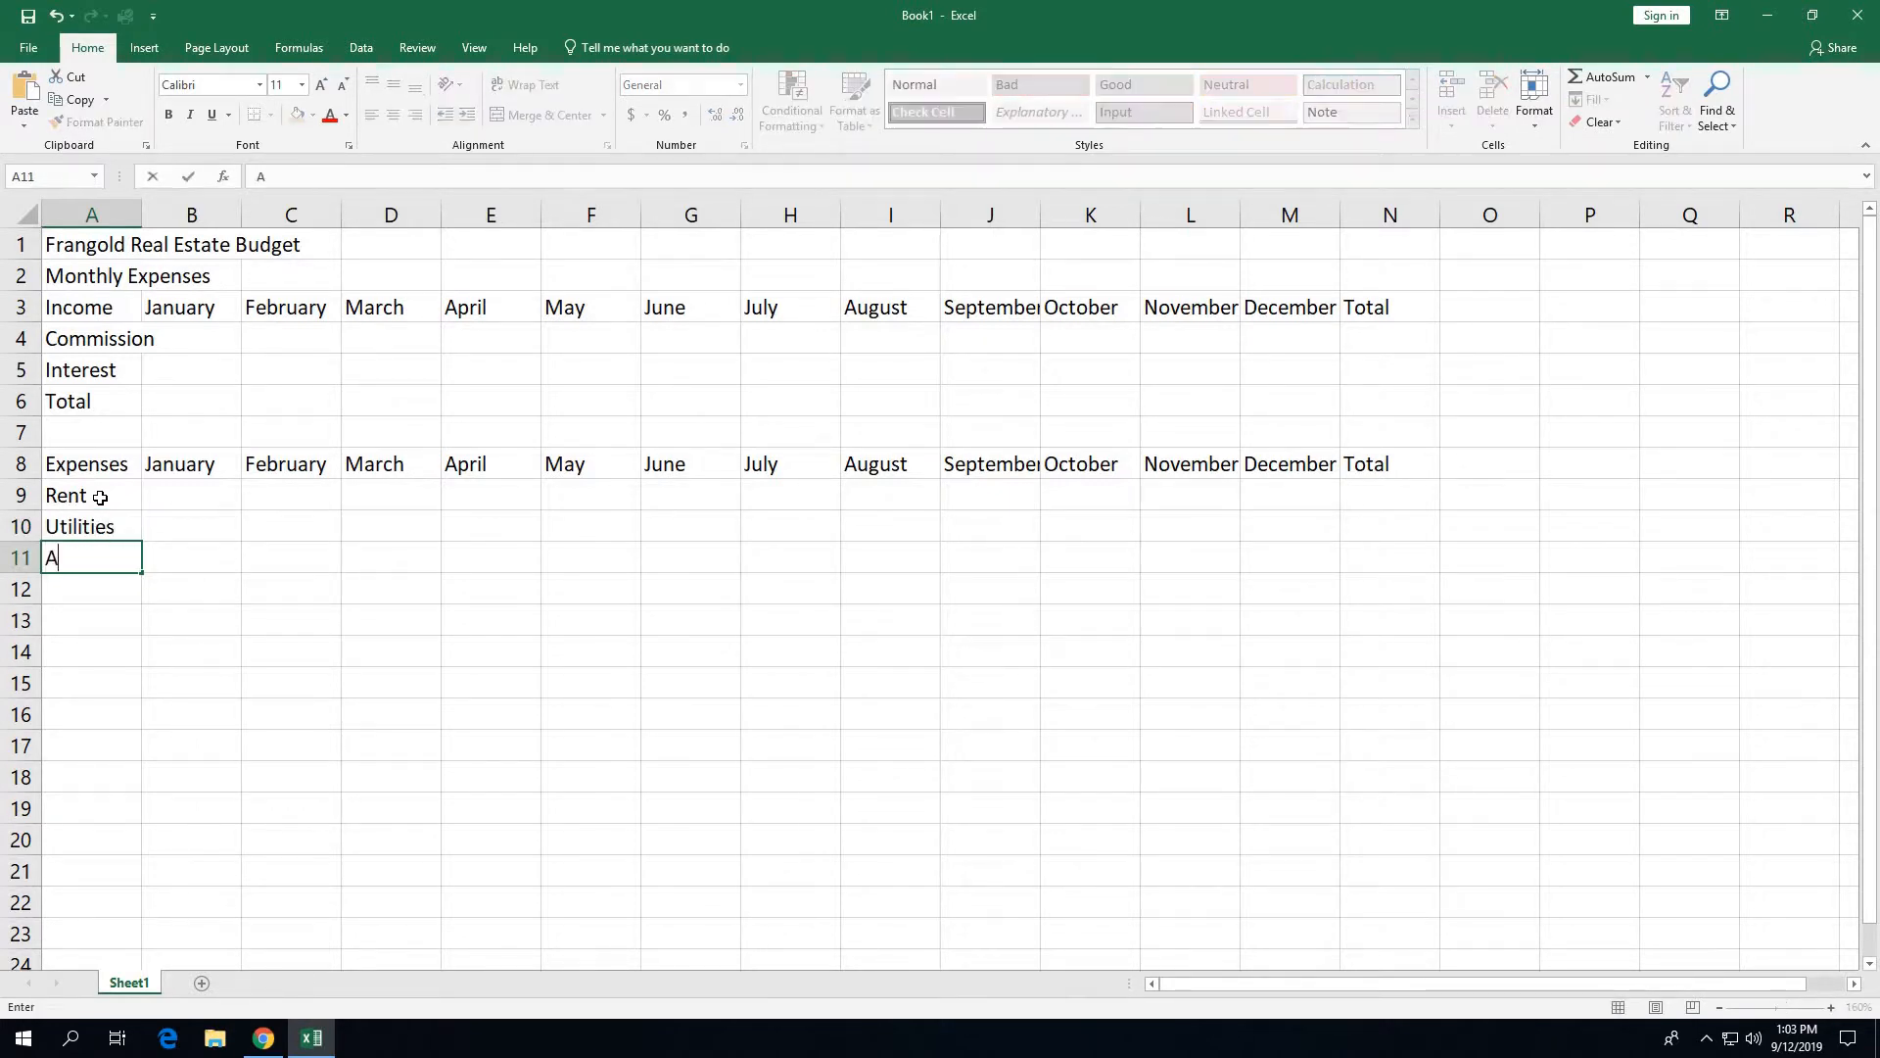
{"action": "type", "text": "tising"}
{"action": "key", "text": "Return"}
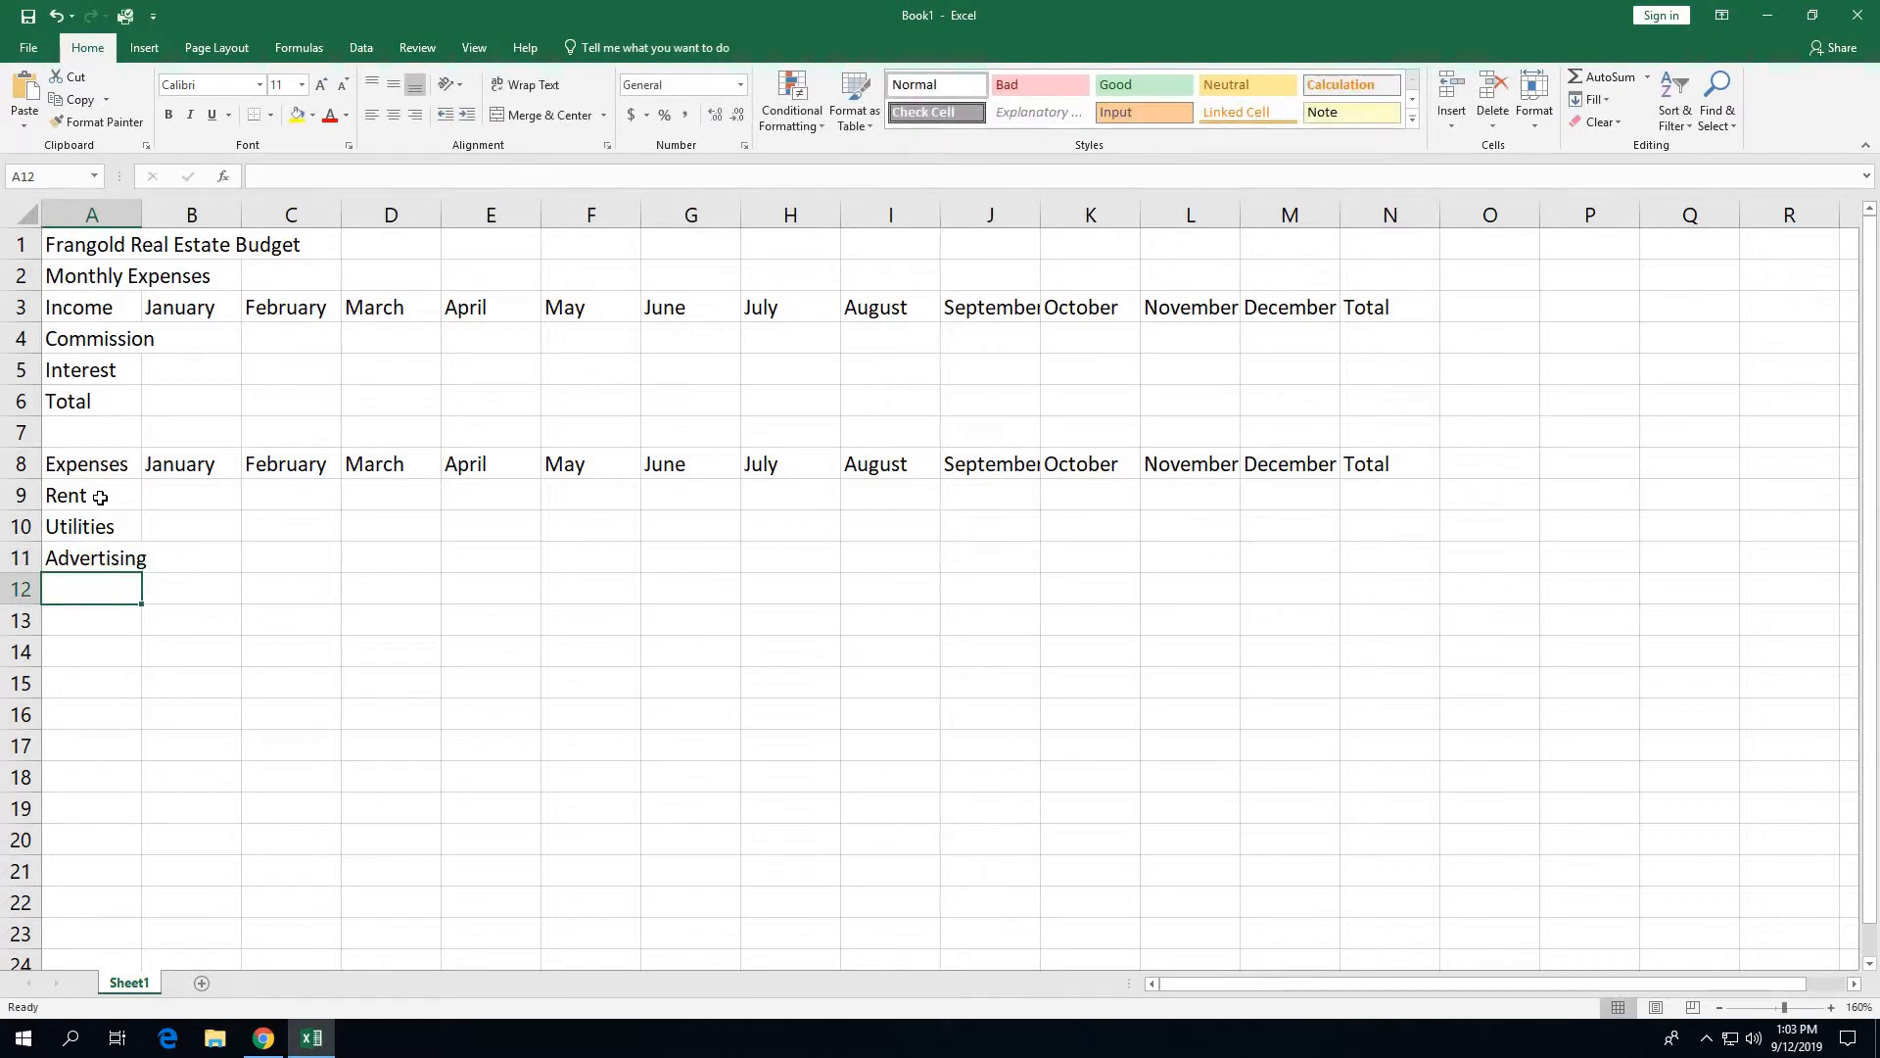
Enter the expense row labels "Website" in cell A12 and "Printing" in cell A13
{"action": "type", "text": "Westi"}
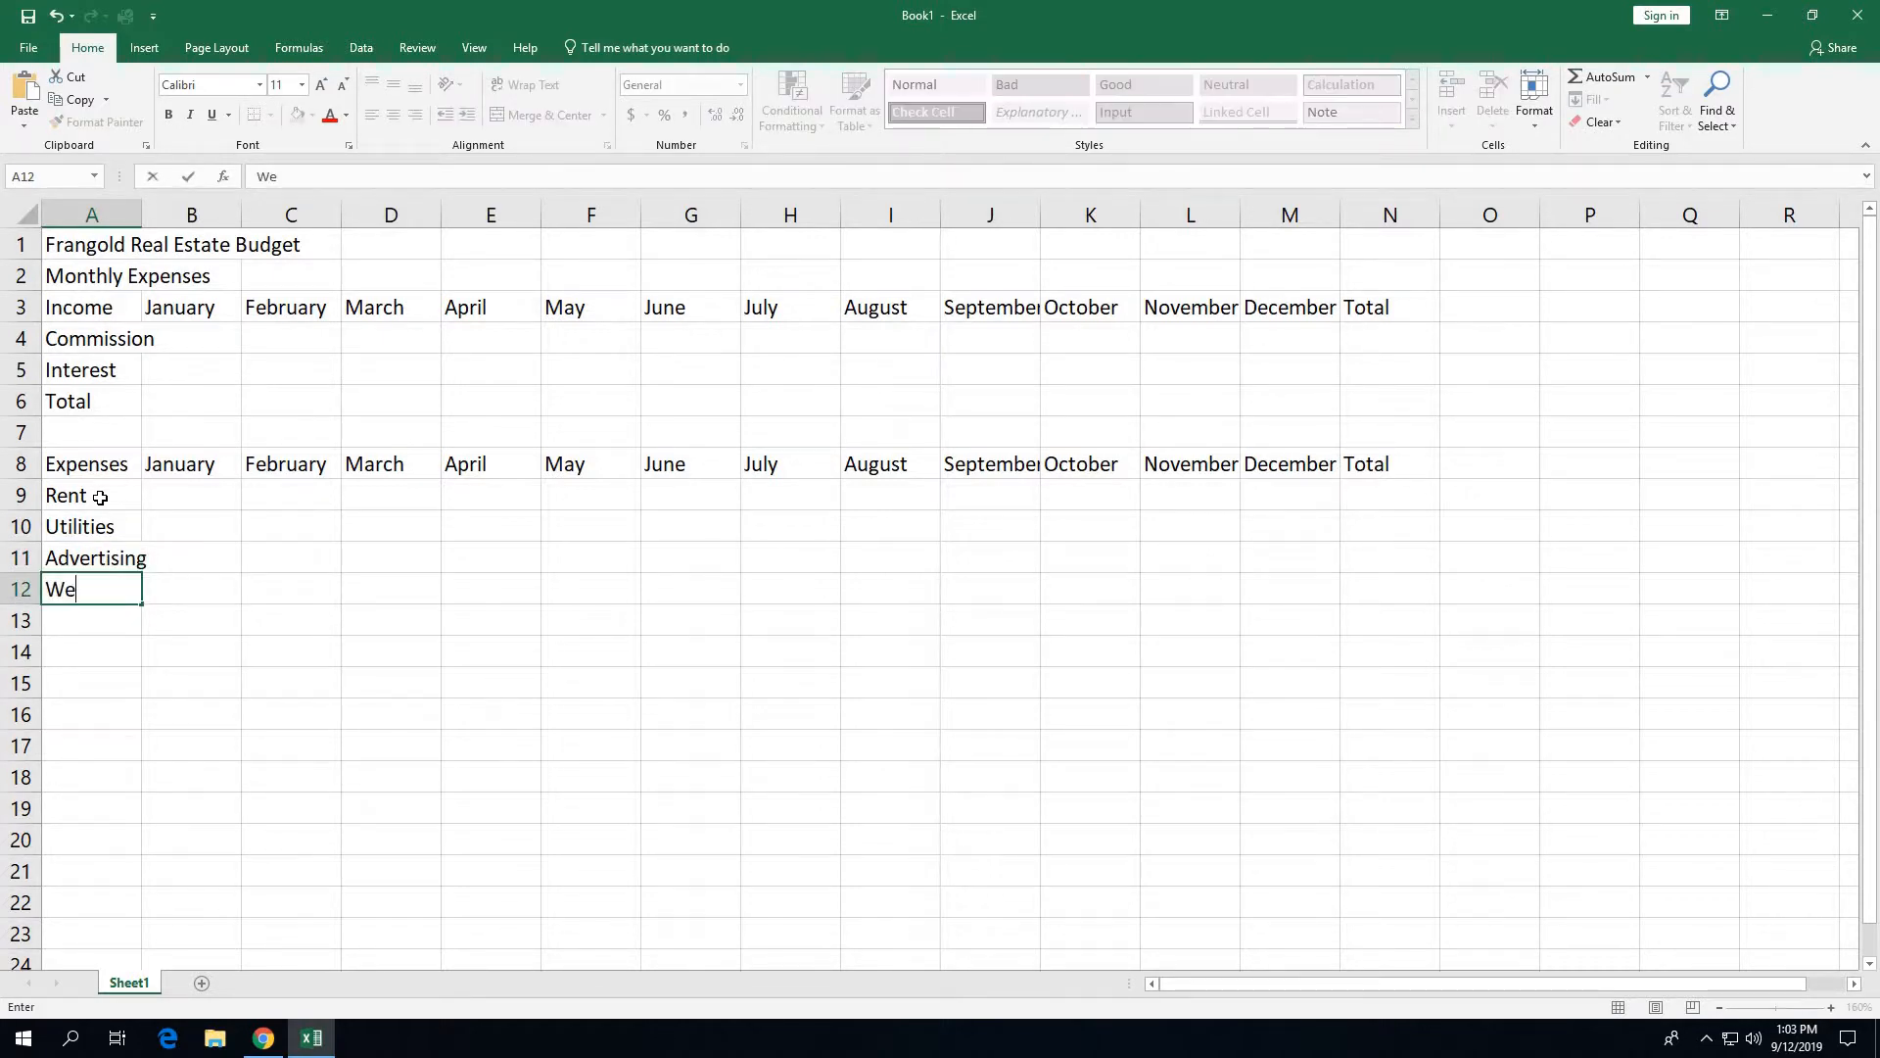
{"action": "key", "text": "BackSpace"}
{"action": "key", "text": "BackSpace"}
{"action": "key", "text": "BackSpace"}
{"action": "type", "text": "bsite"}
{"action": "key", "text": "Return"}
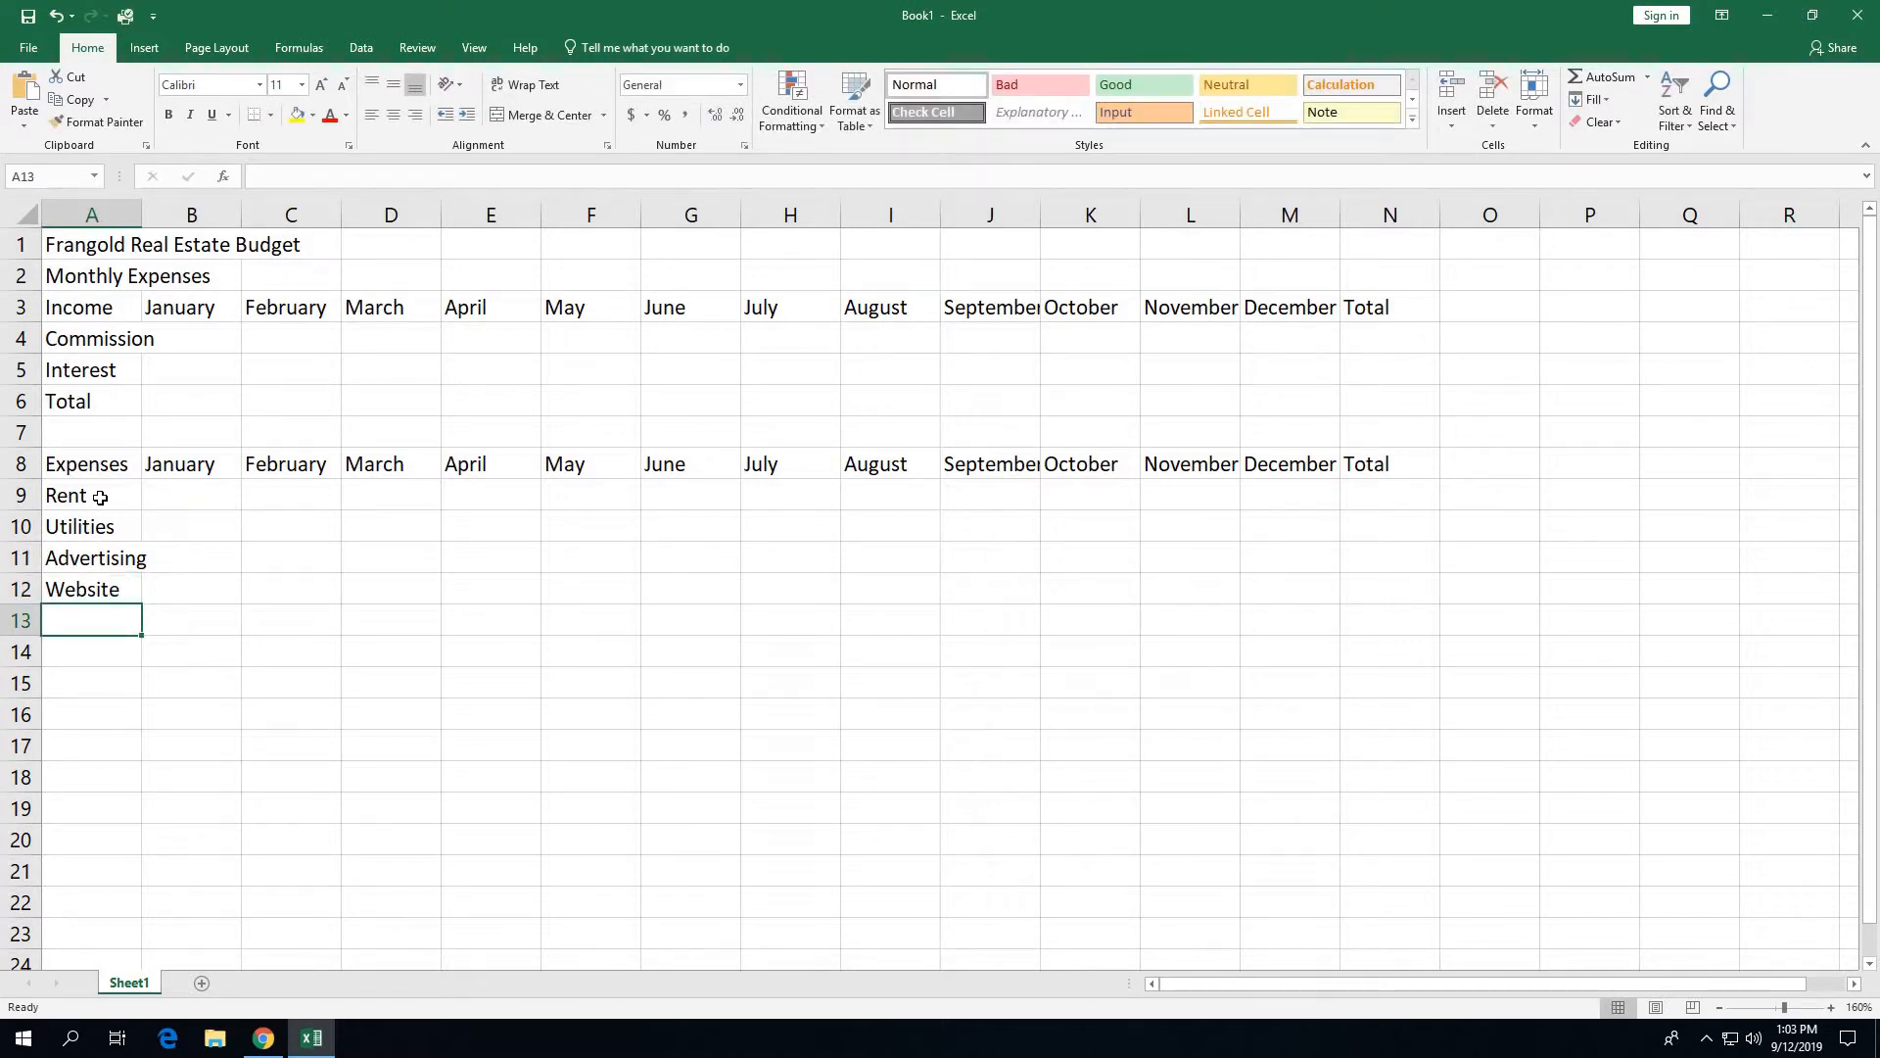
{"action": "type", "text": "Printing"}
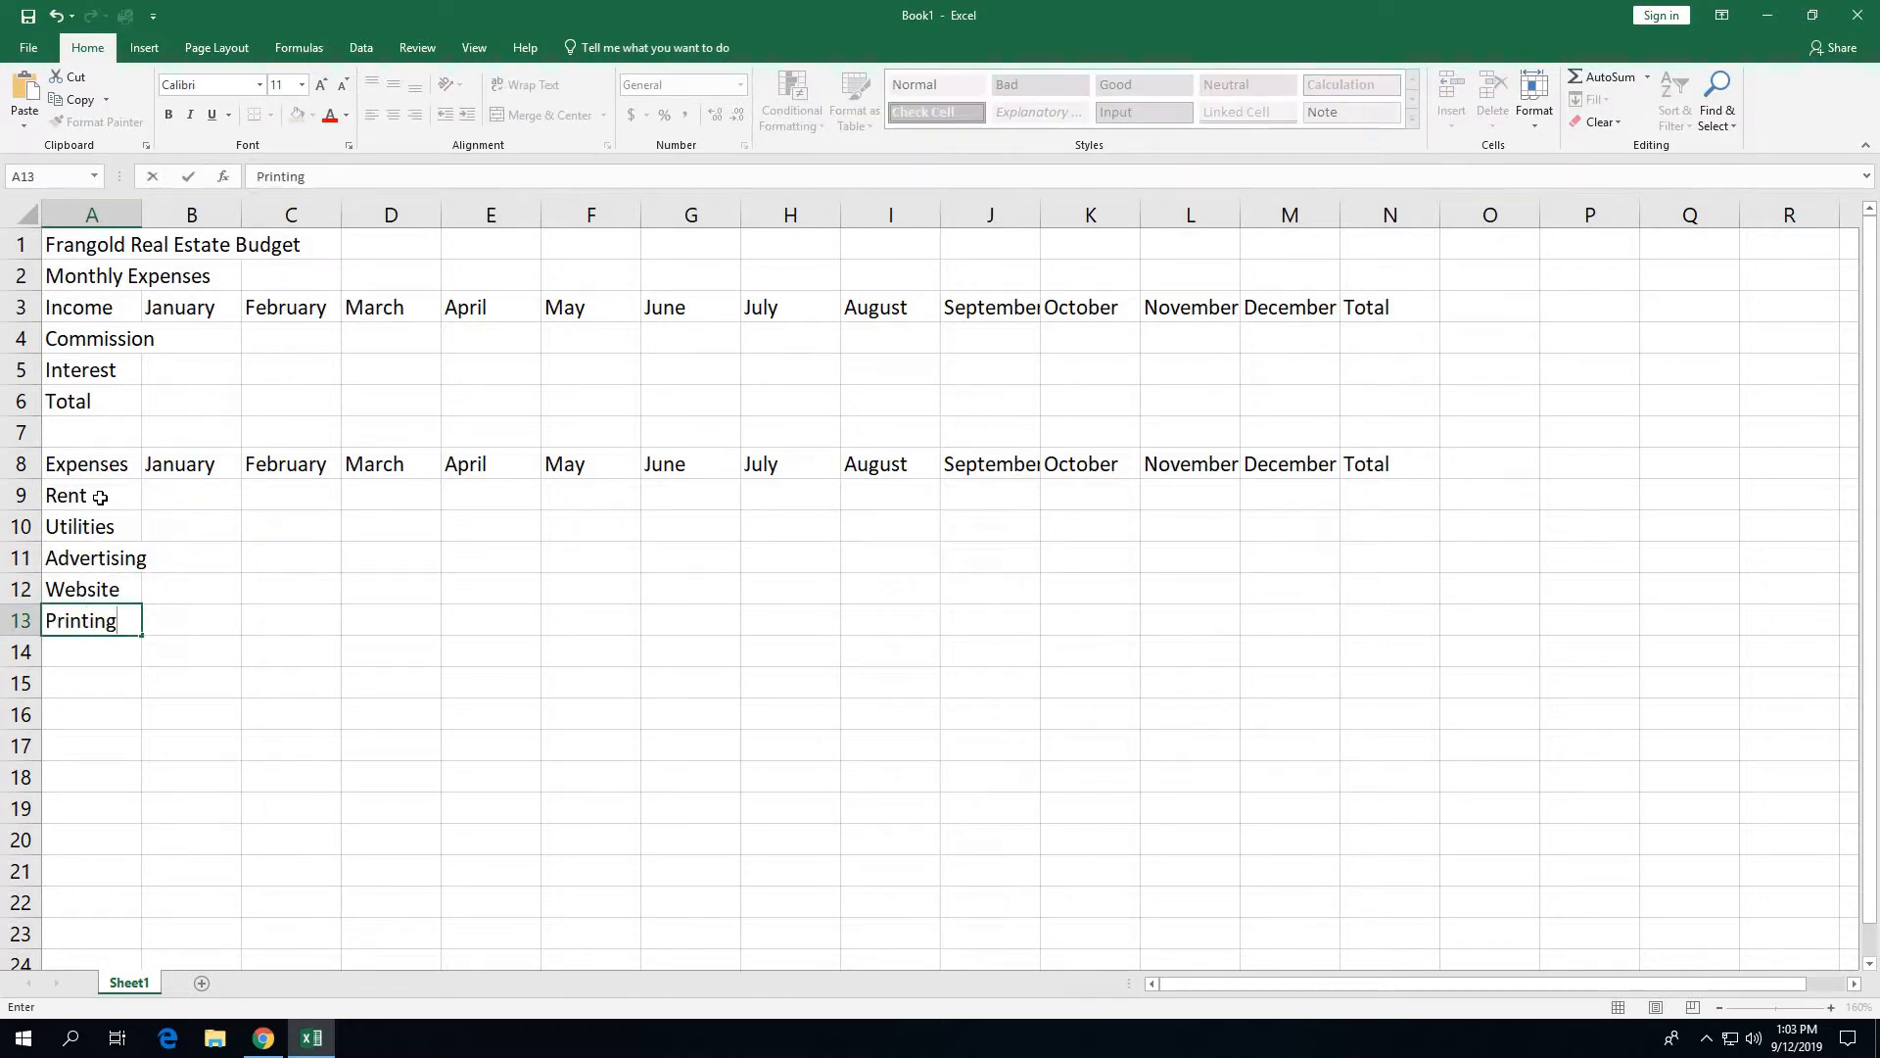
{"action": "key", "text": "Return"}
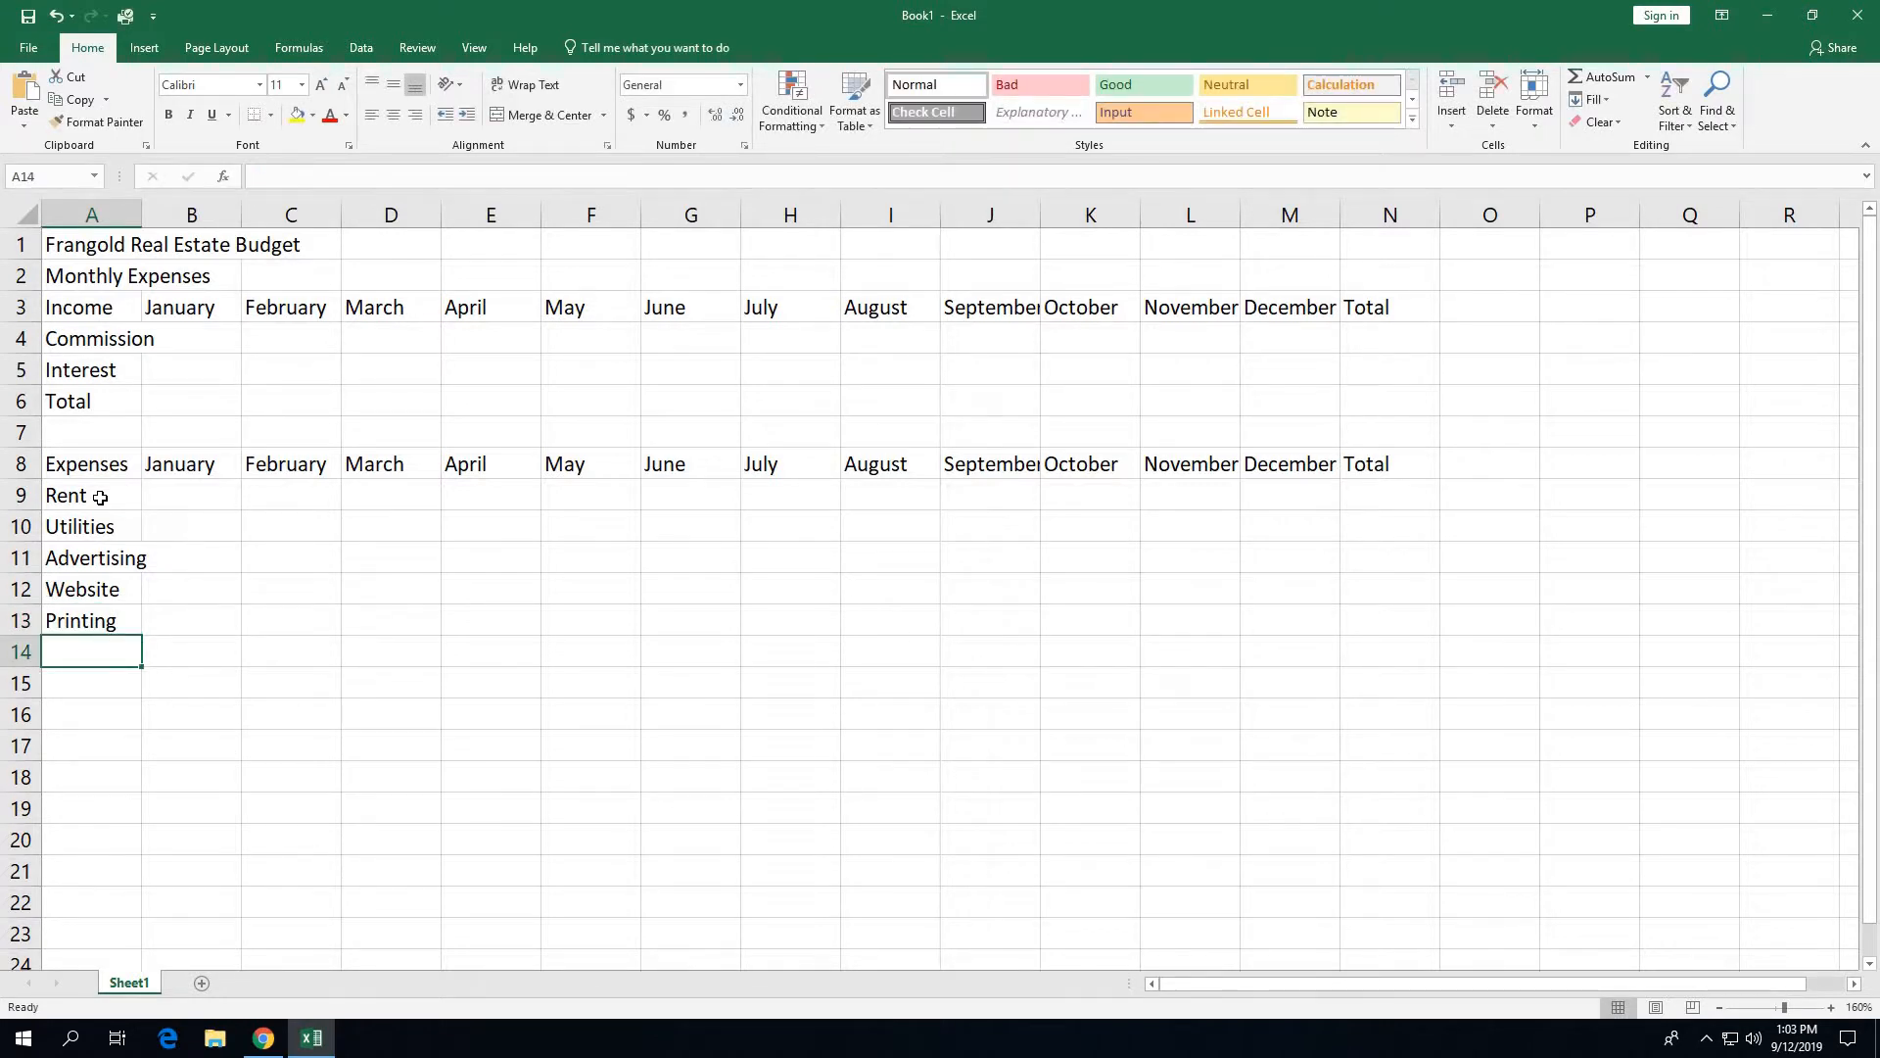
Enter the expense row labels "Office Supplies", "Gas" and "Miscellaneous" in cells A14 to A16
{"action": "type", "text": "Office S"}
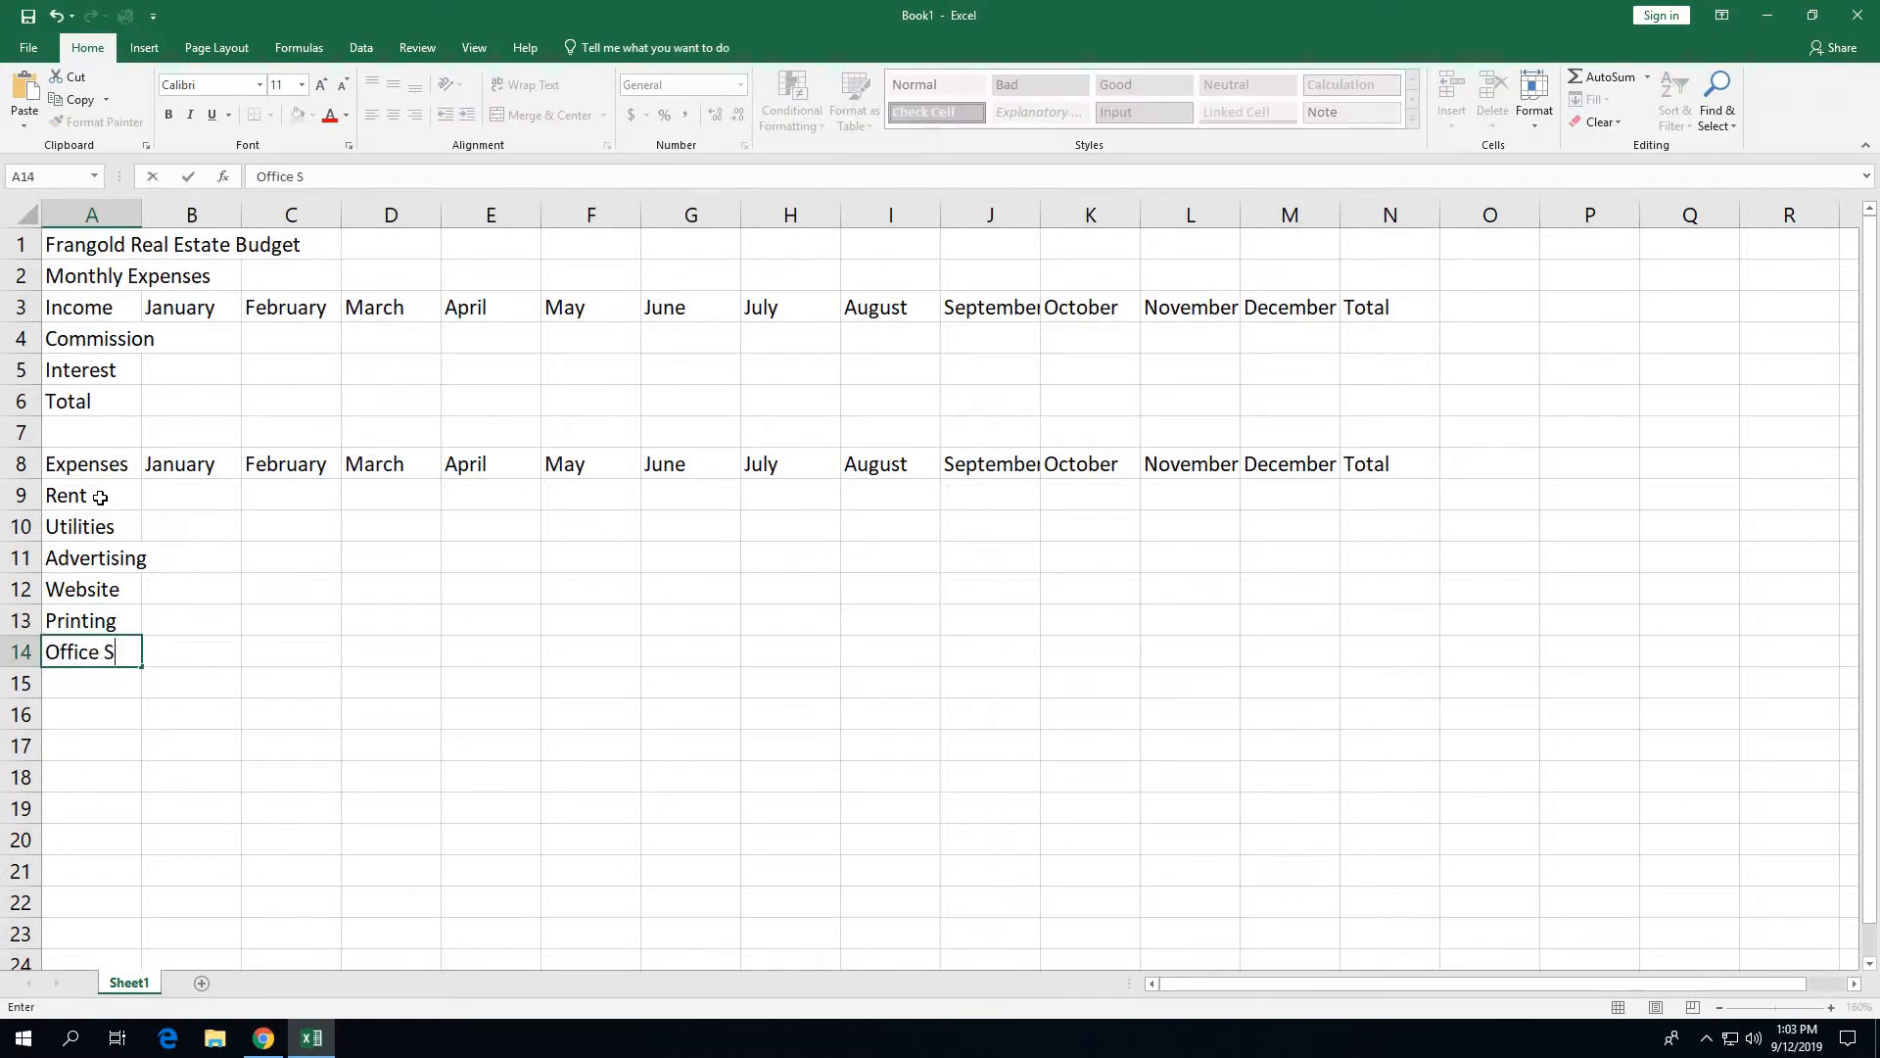
{"action": "type", "text": "upplies"}
{"action": "key", "text": "Return"}
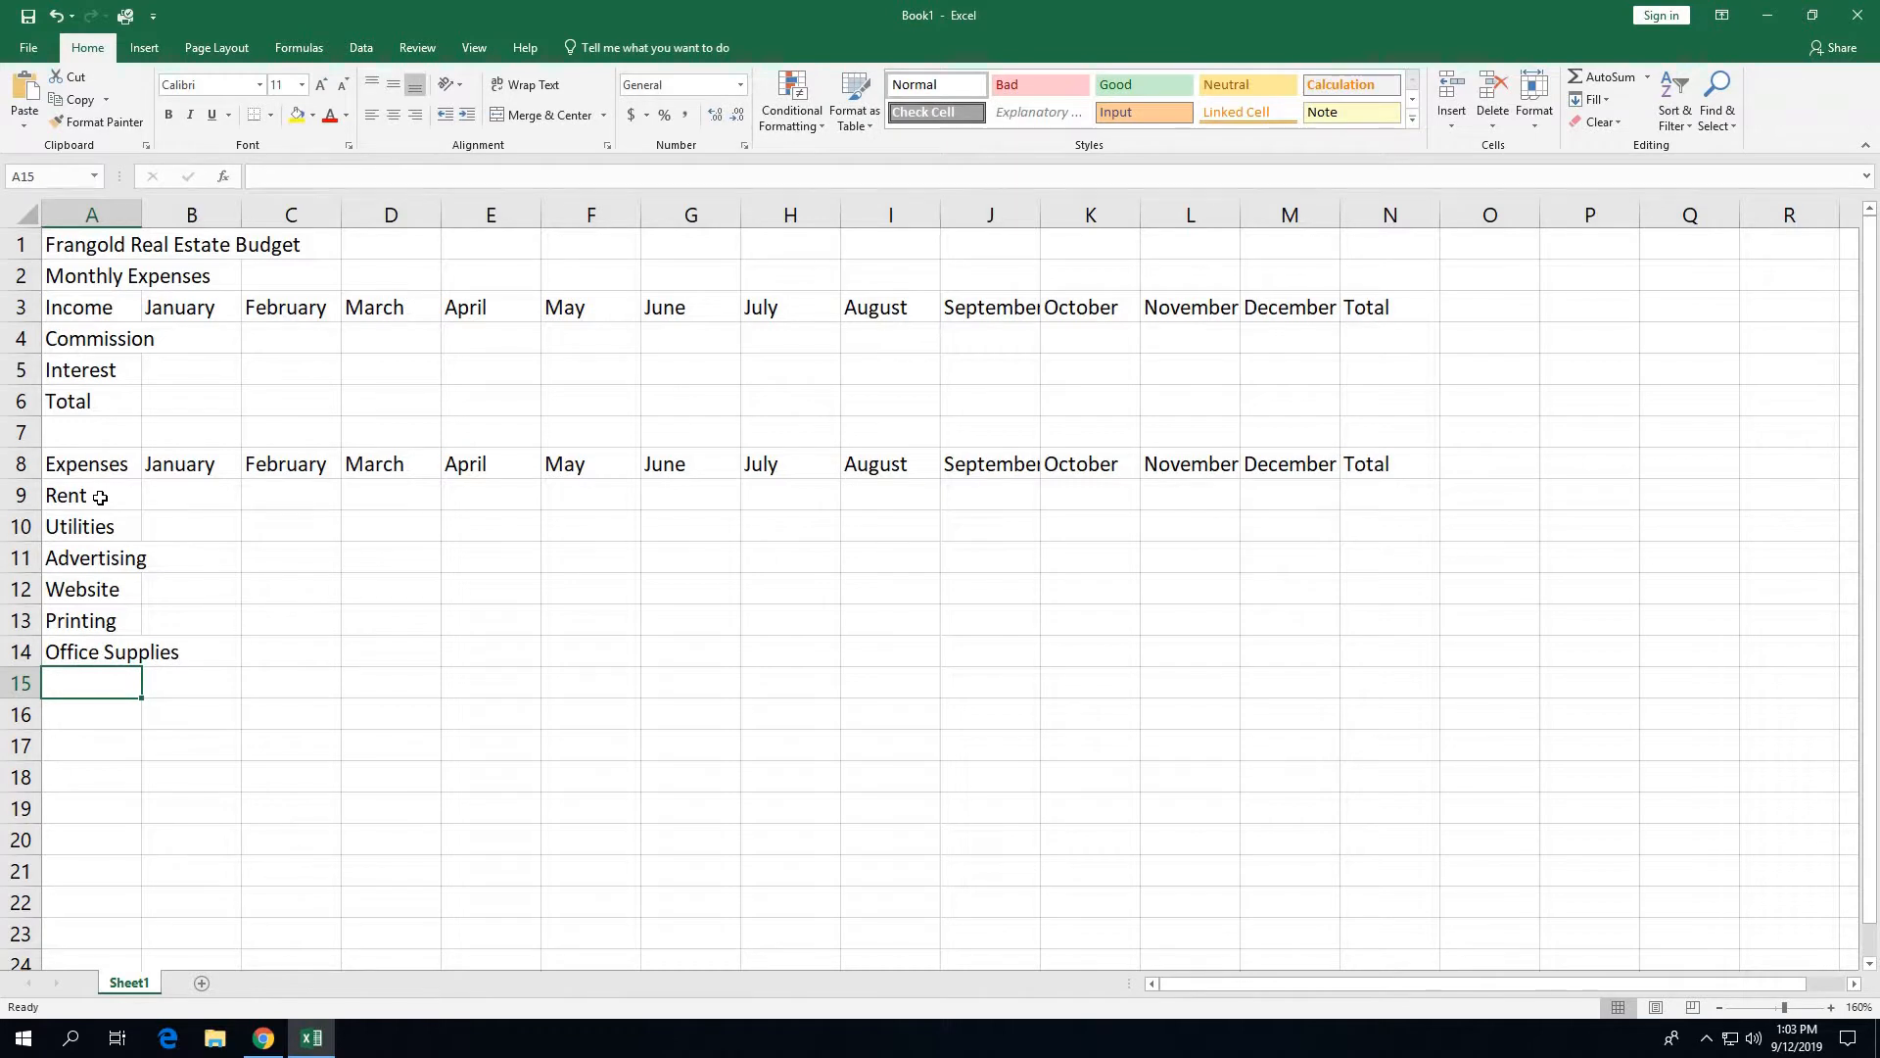
{"action": "type", "text": "Gas"}
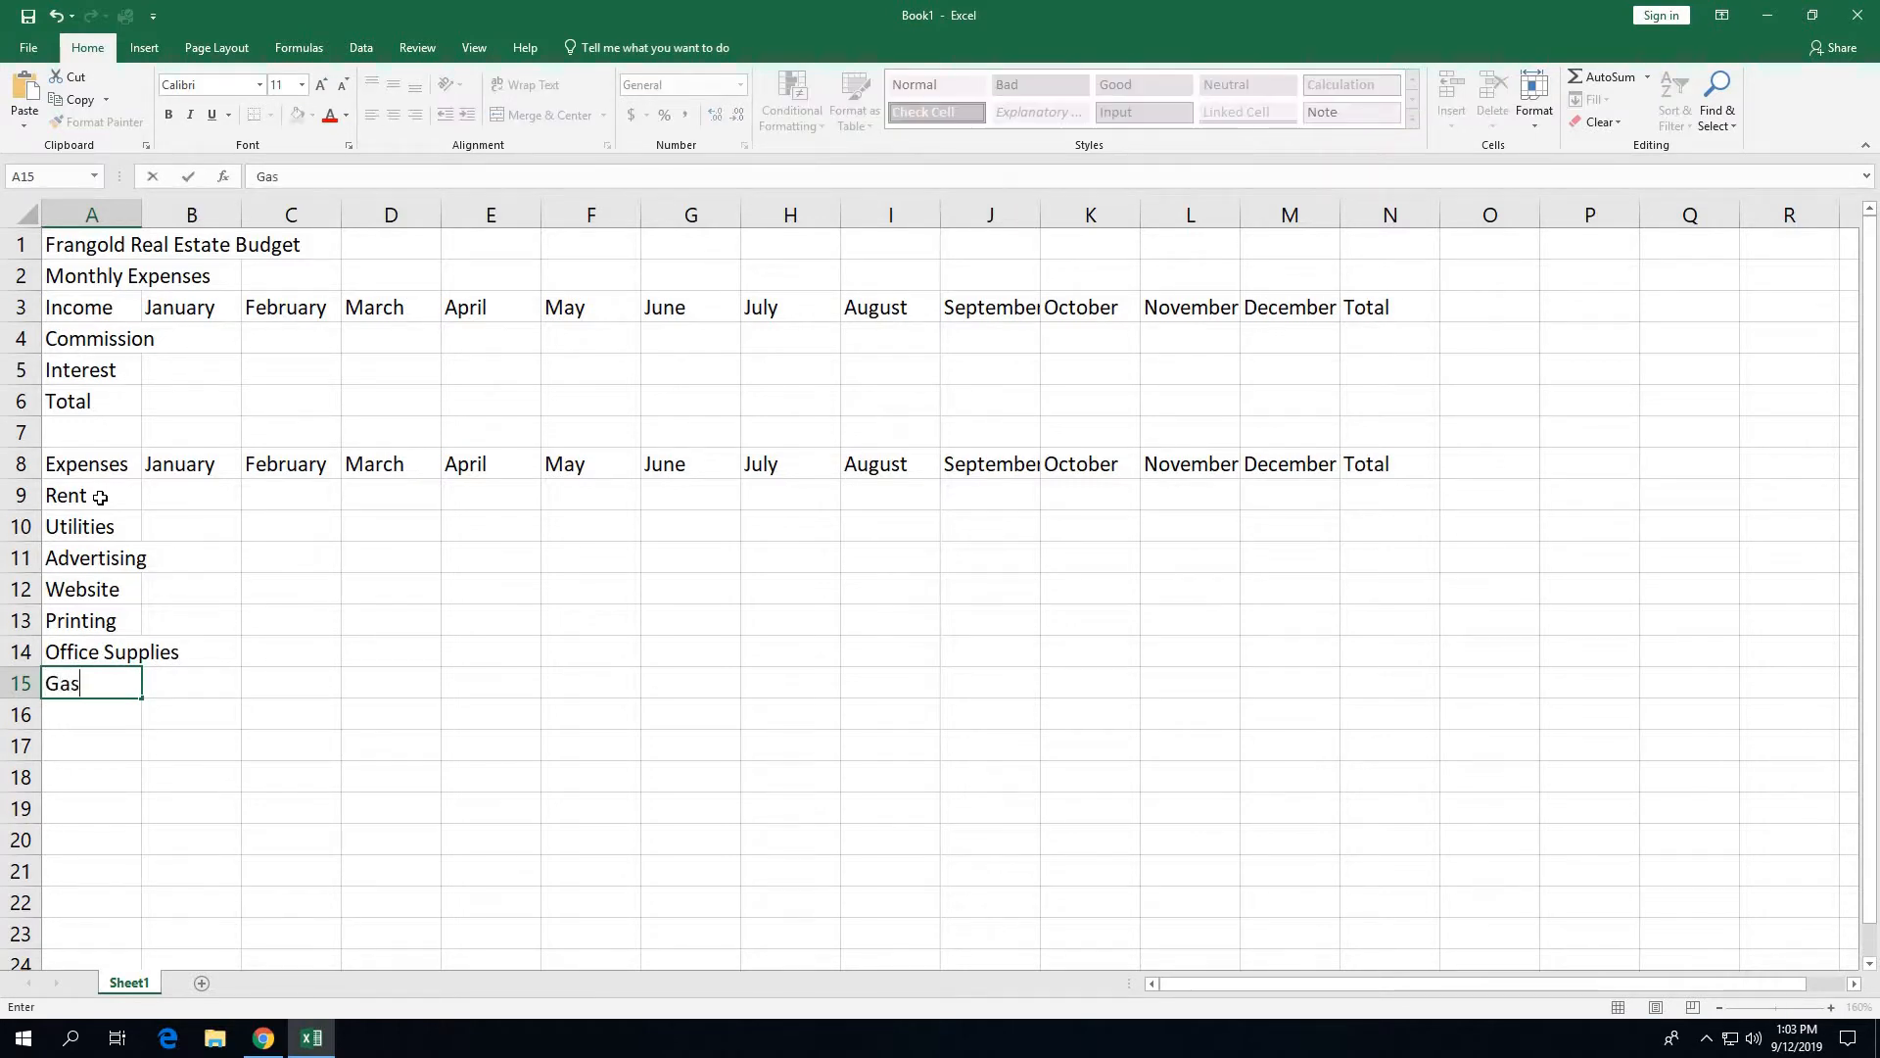
{"action": "key", "text": "Return"}
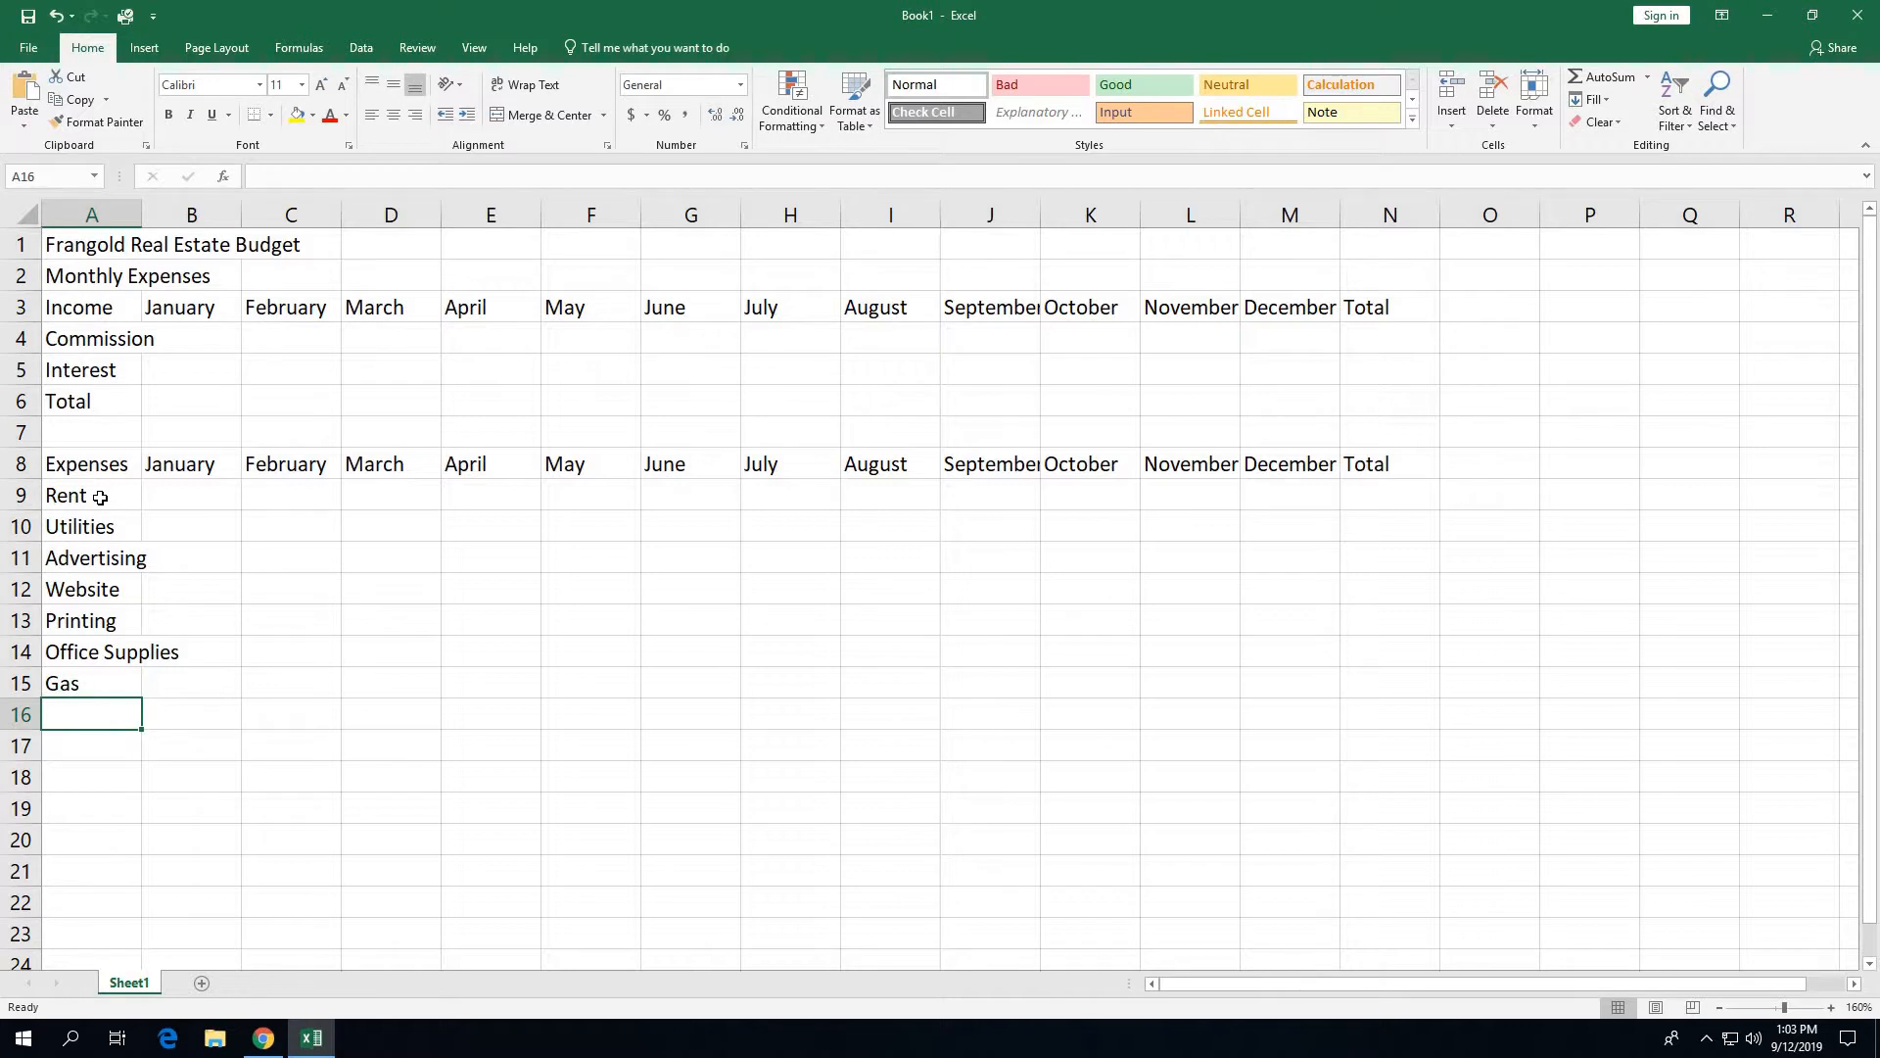
{"action": "type", "text": "Mis"}
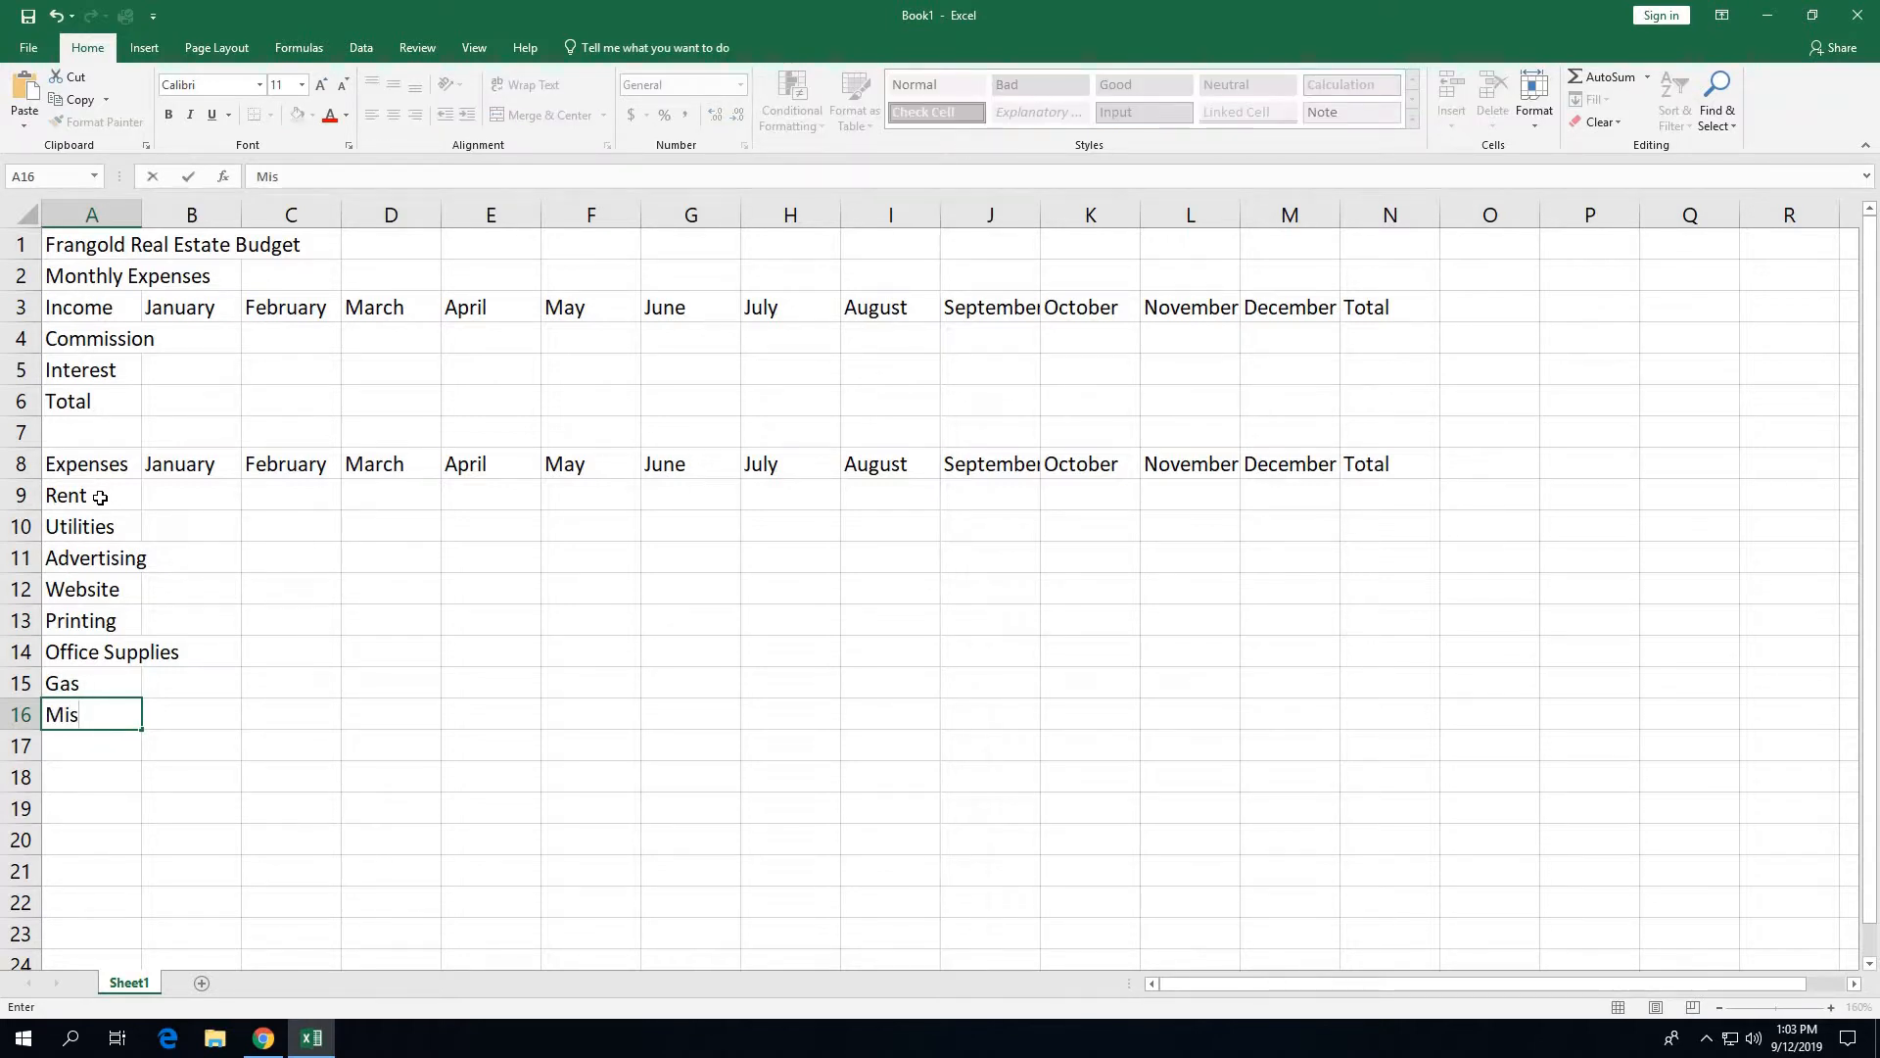
{"action": "type", "text": "cellaneous"}
{"action": "key", "text": "Return"}
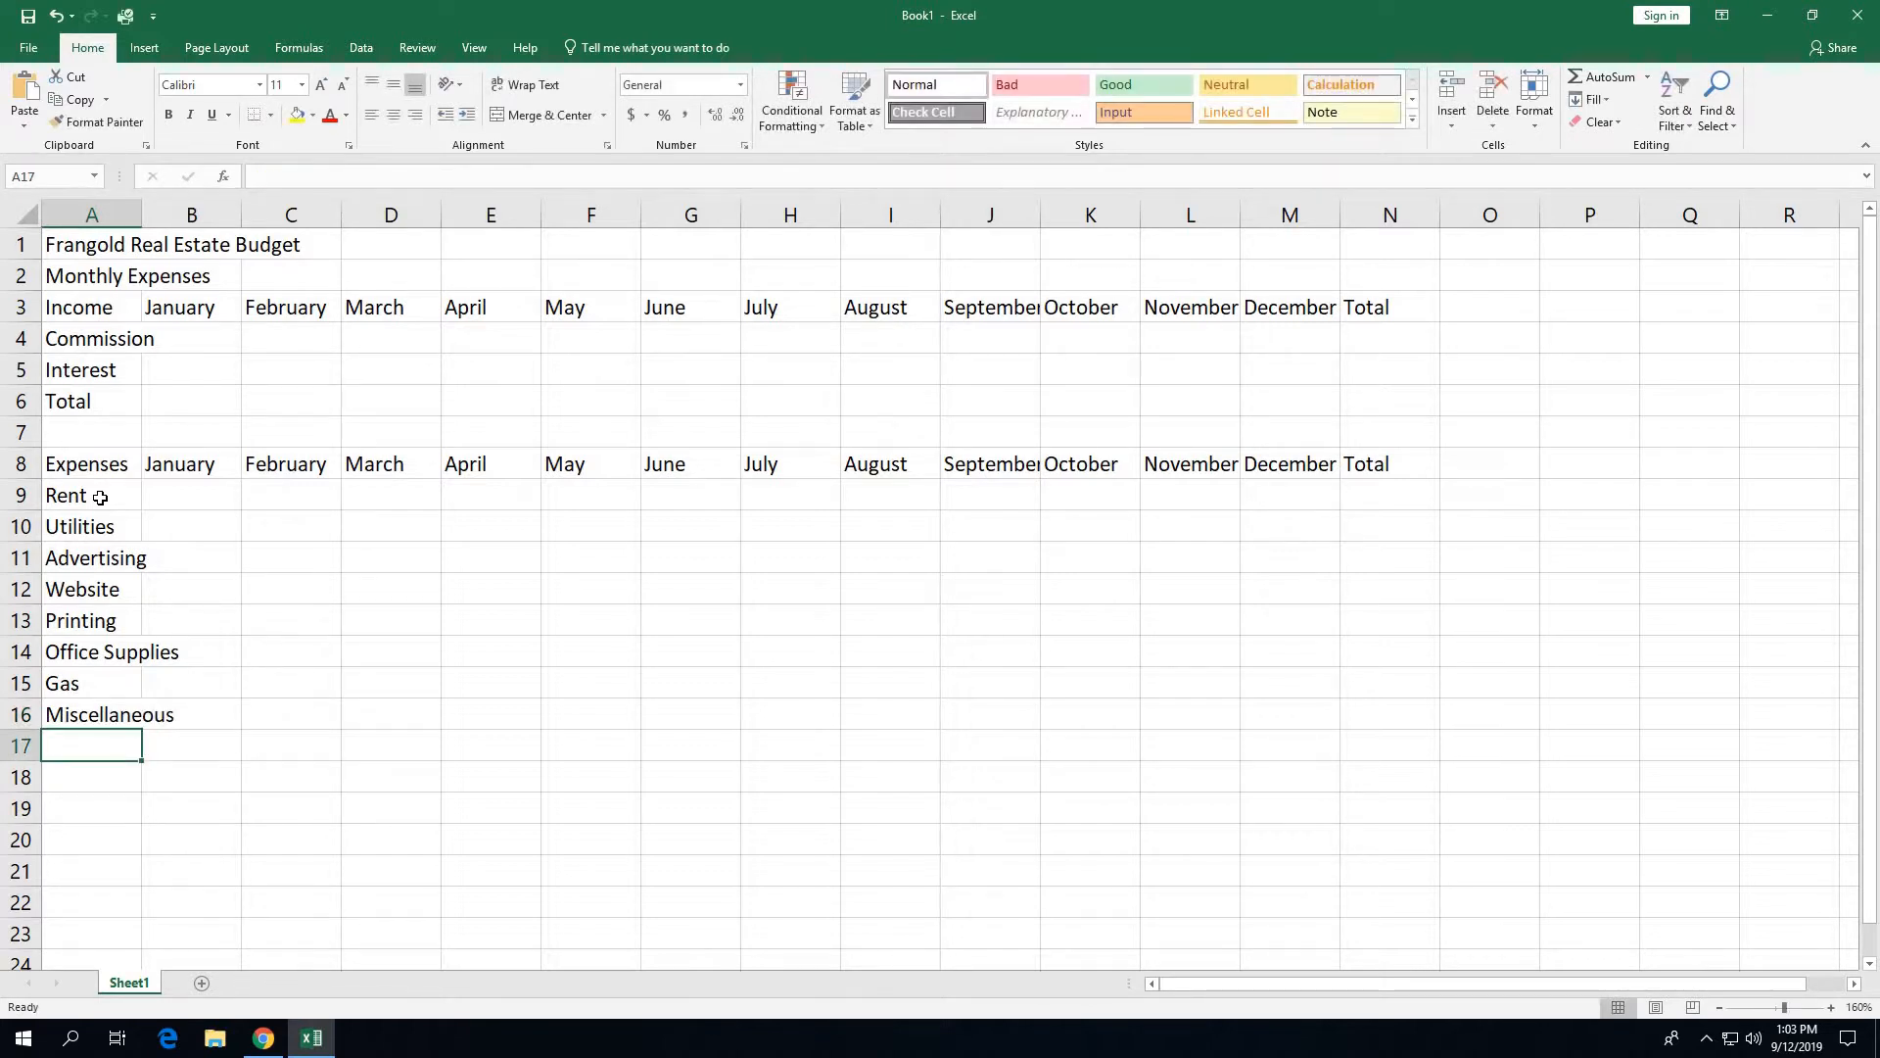
Enter the label "Total" in cell A17 and, leaving row 18 blank, "Net" in cell A19
{"action": "type", "text": "Total"}
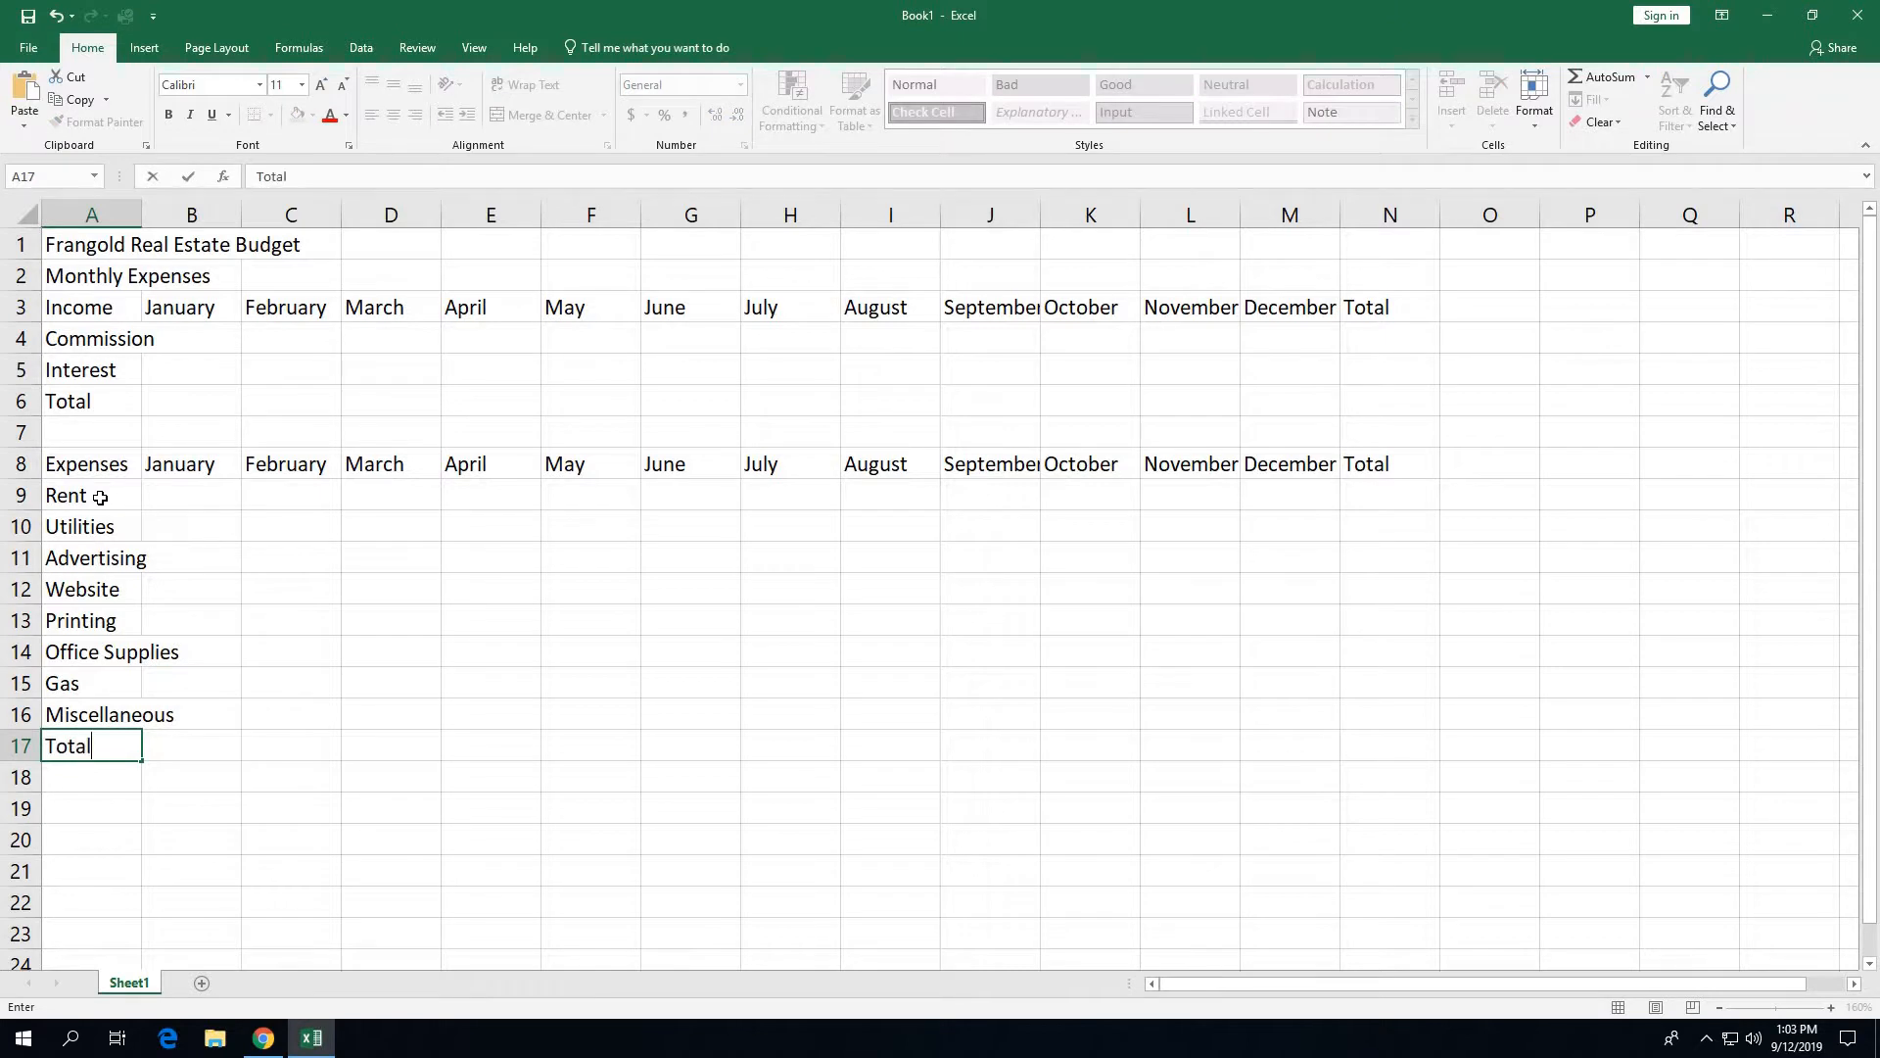
{"action": "key", "text": "Return"}
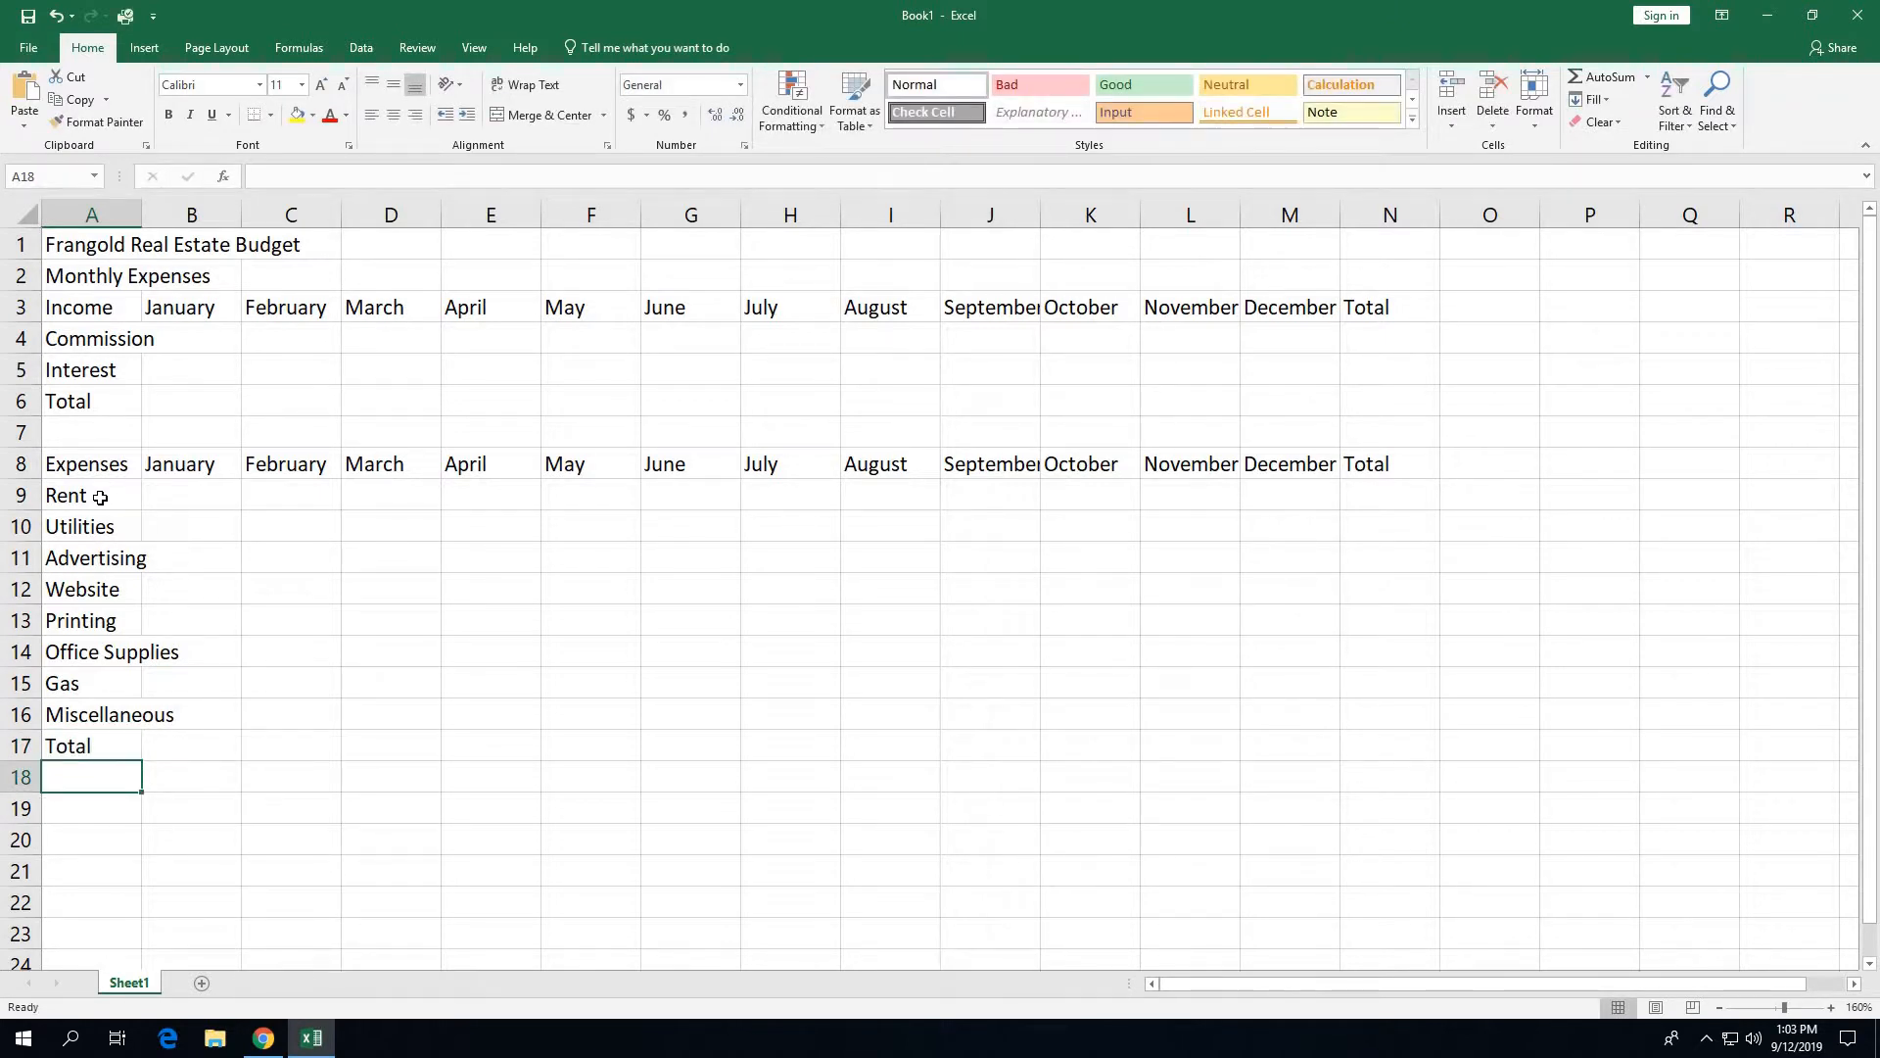
{"action": "key", "text": "Return"}
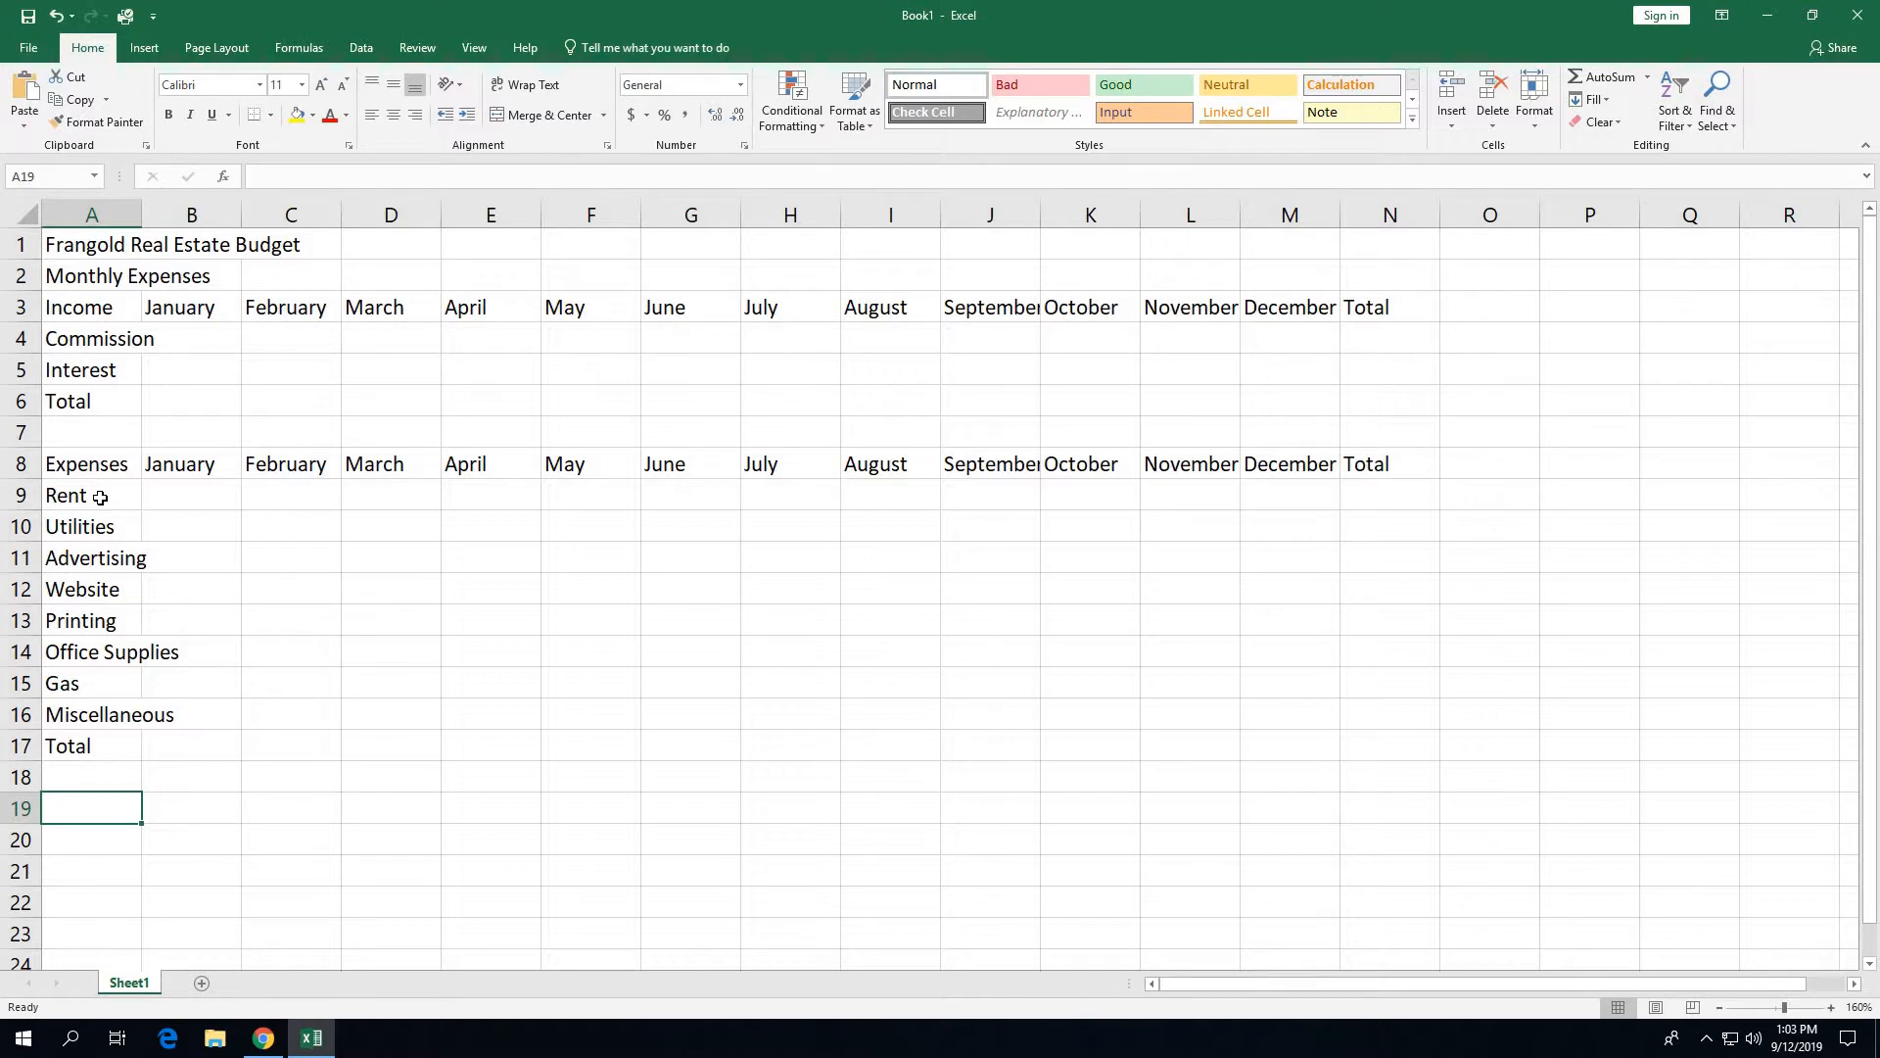
{"action": "type", "text": "Net"}
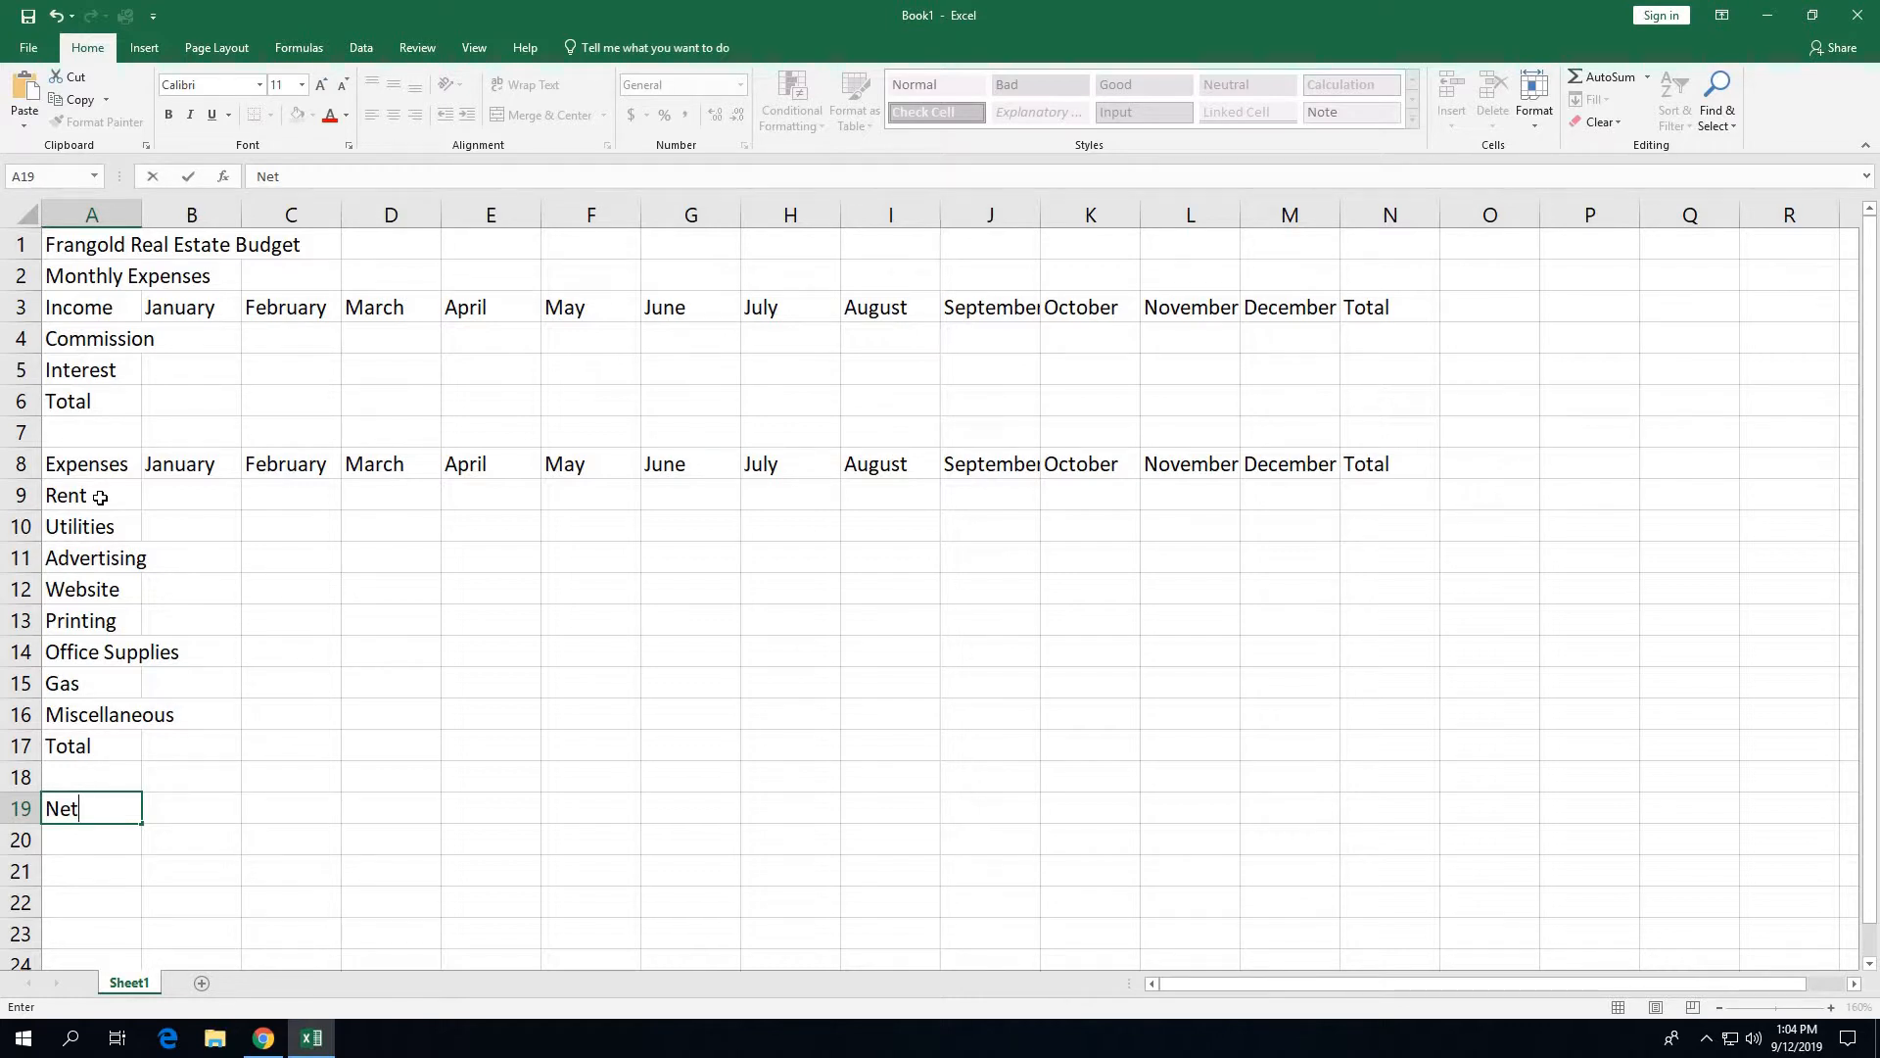
{"action": "left_click", "coordinate": [190, 177]}
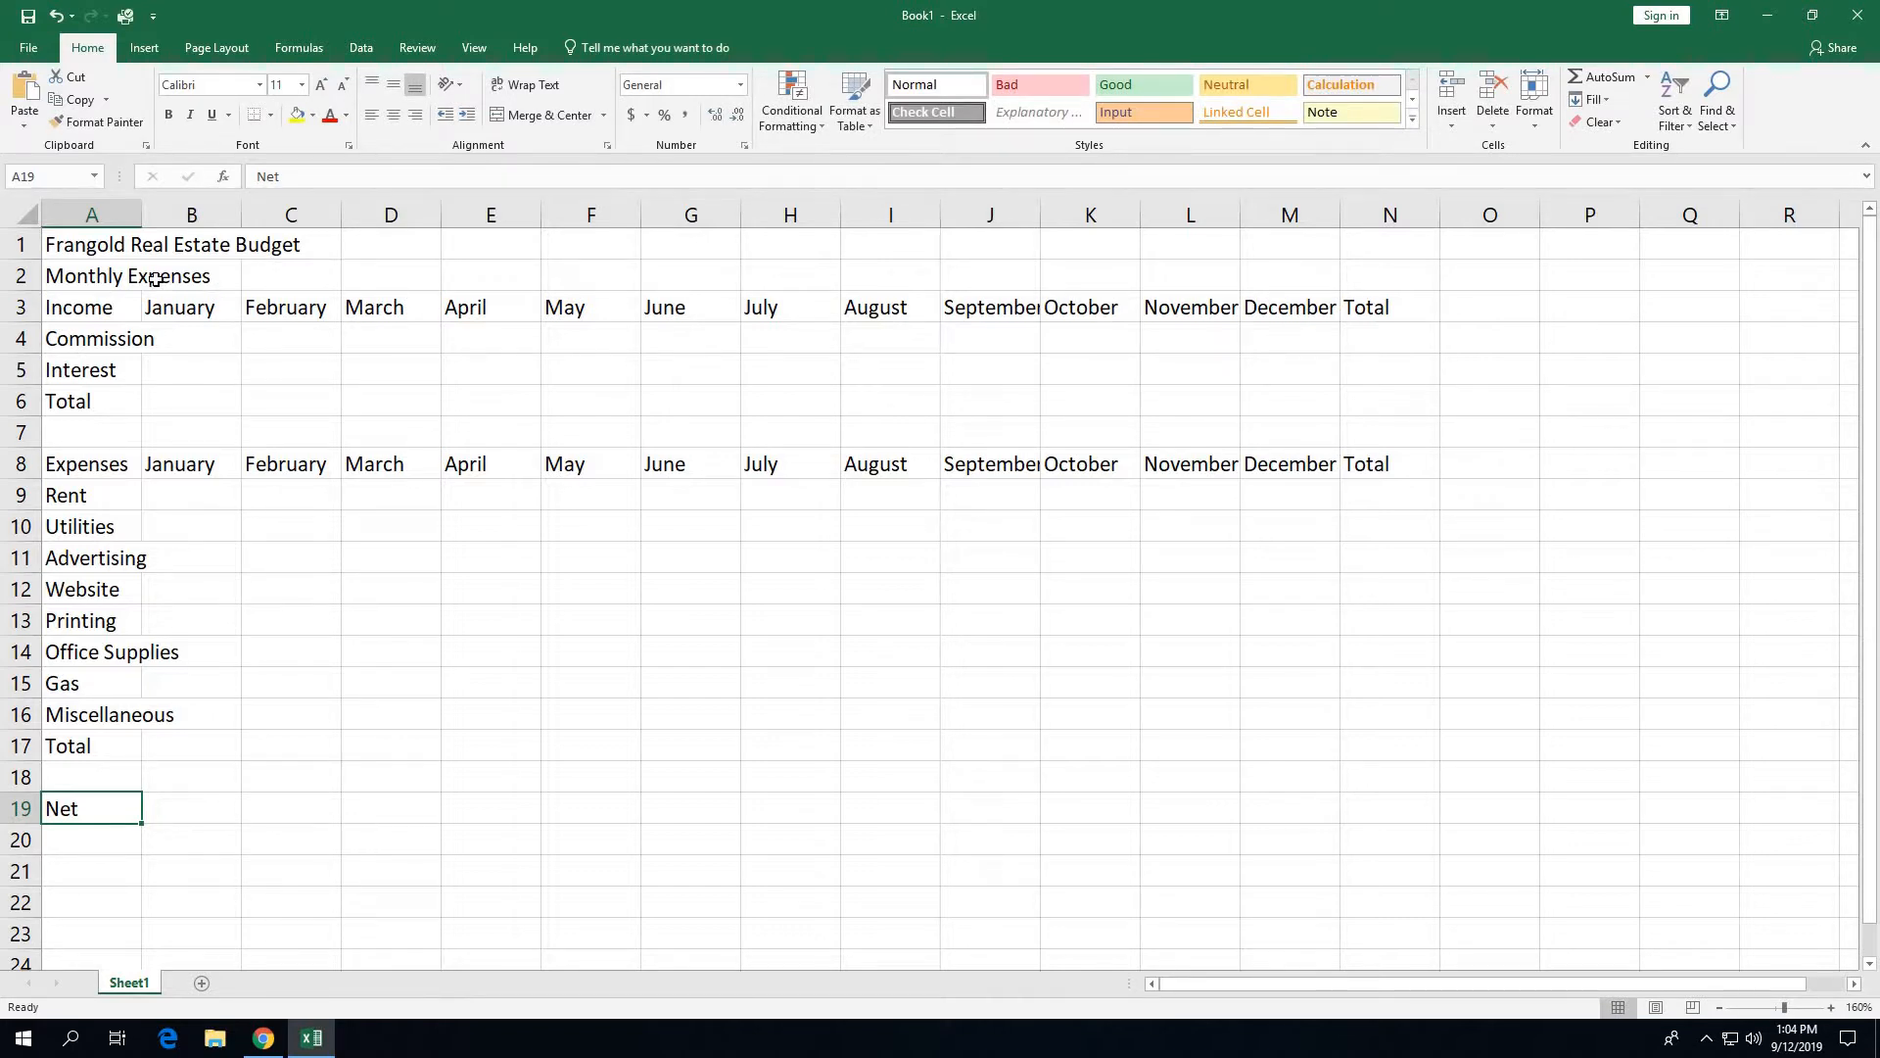
Change the subtitle in cell A2 to "Monthly Estimates"
{"action": "left_click", "coordinate": [103, 280]}
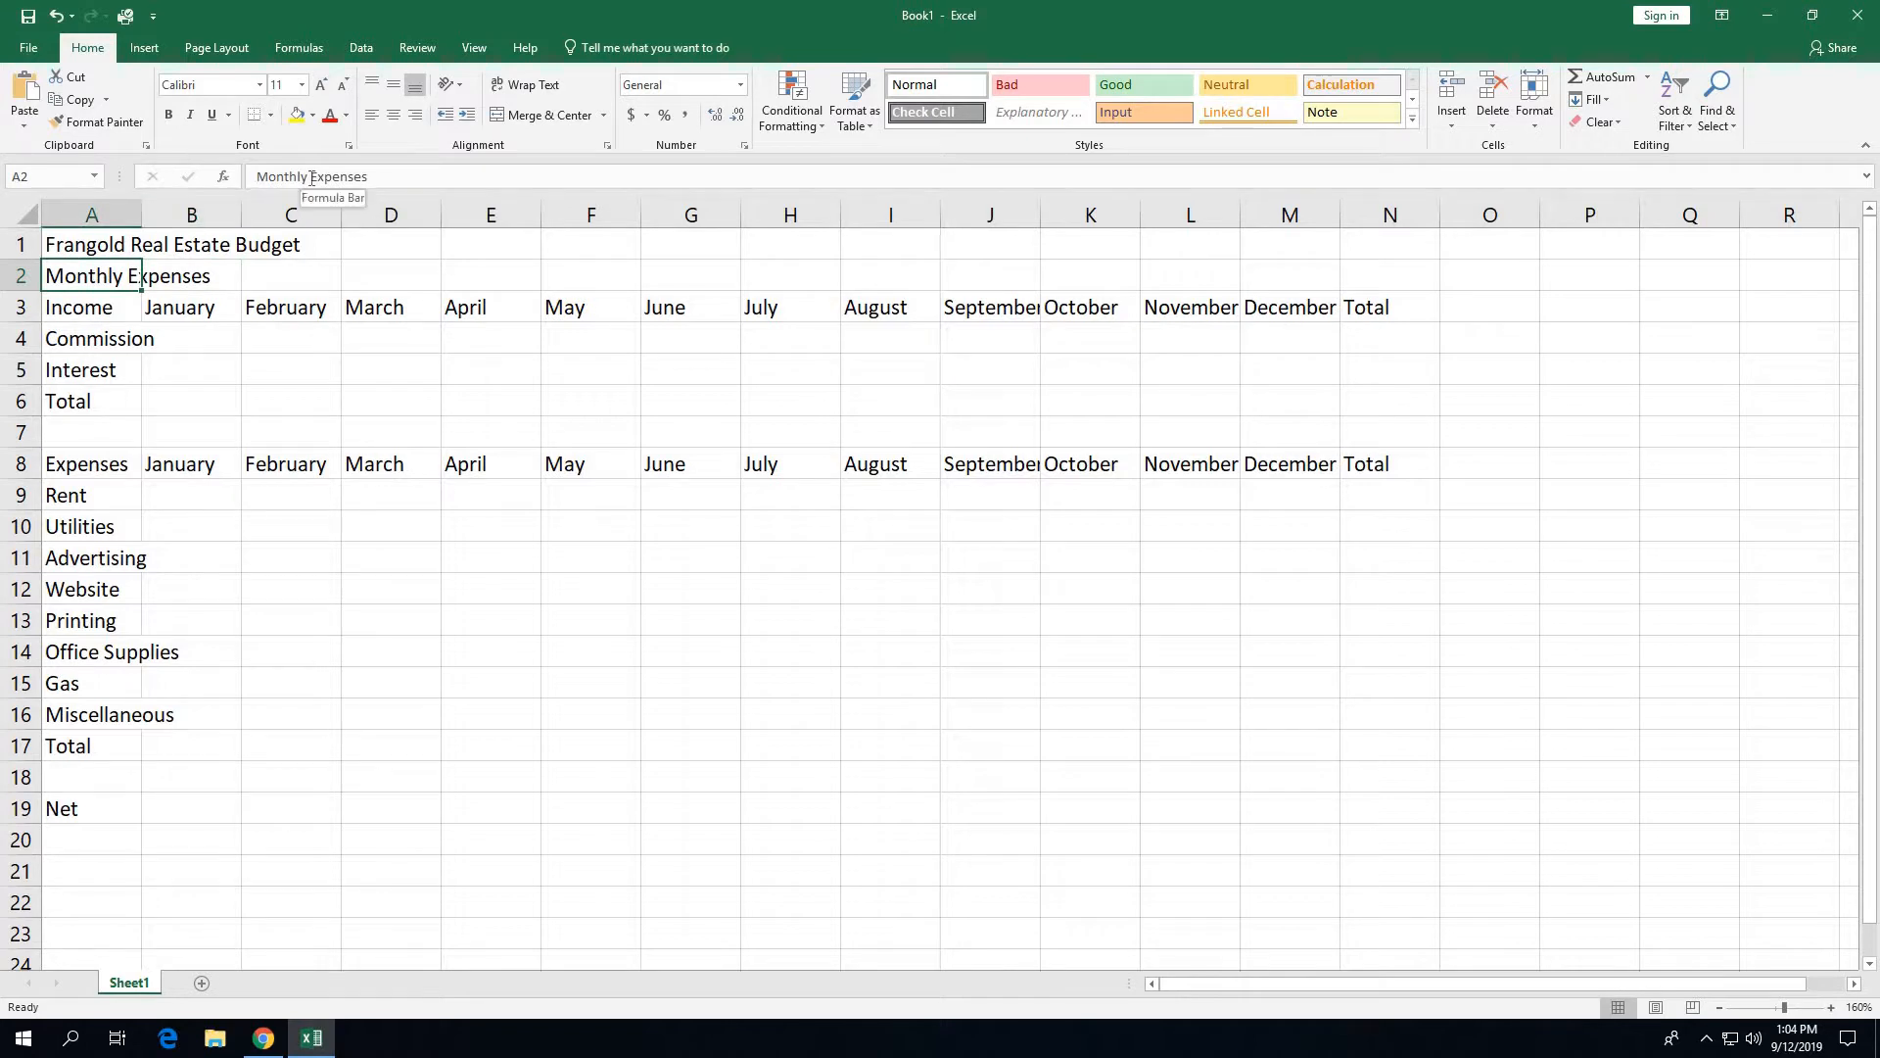
{"action": "left_click_drag", "start_coordinate": [311, 178], "coordinate": [392, 176]}
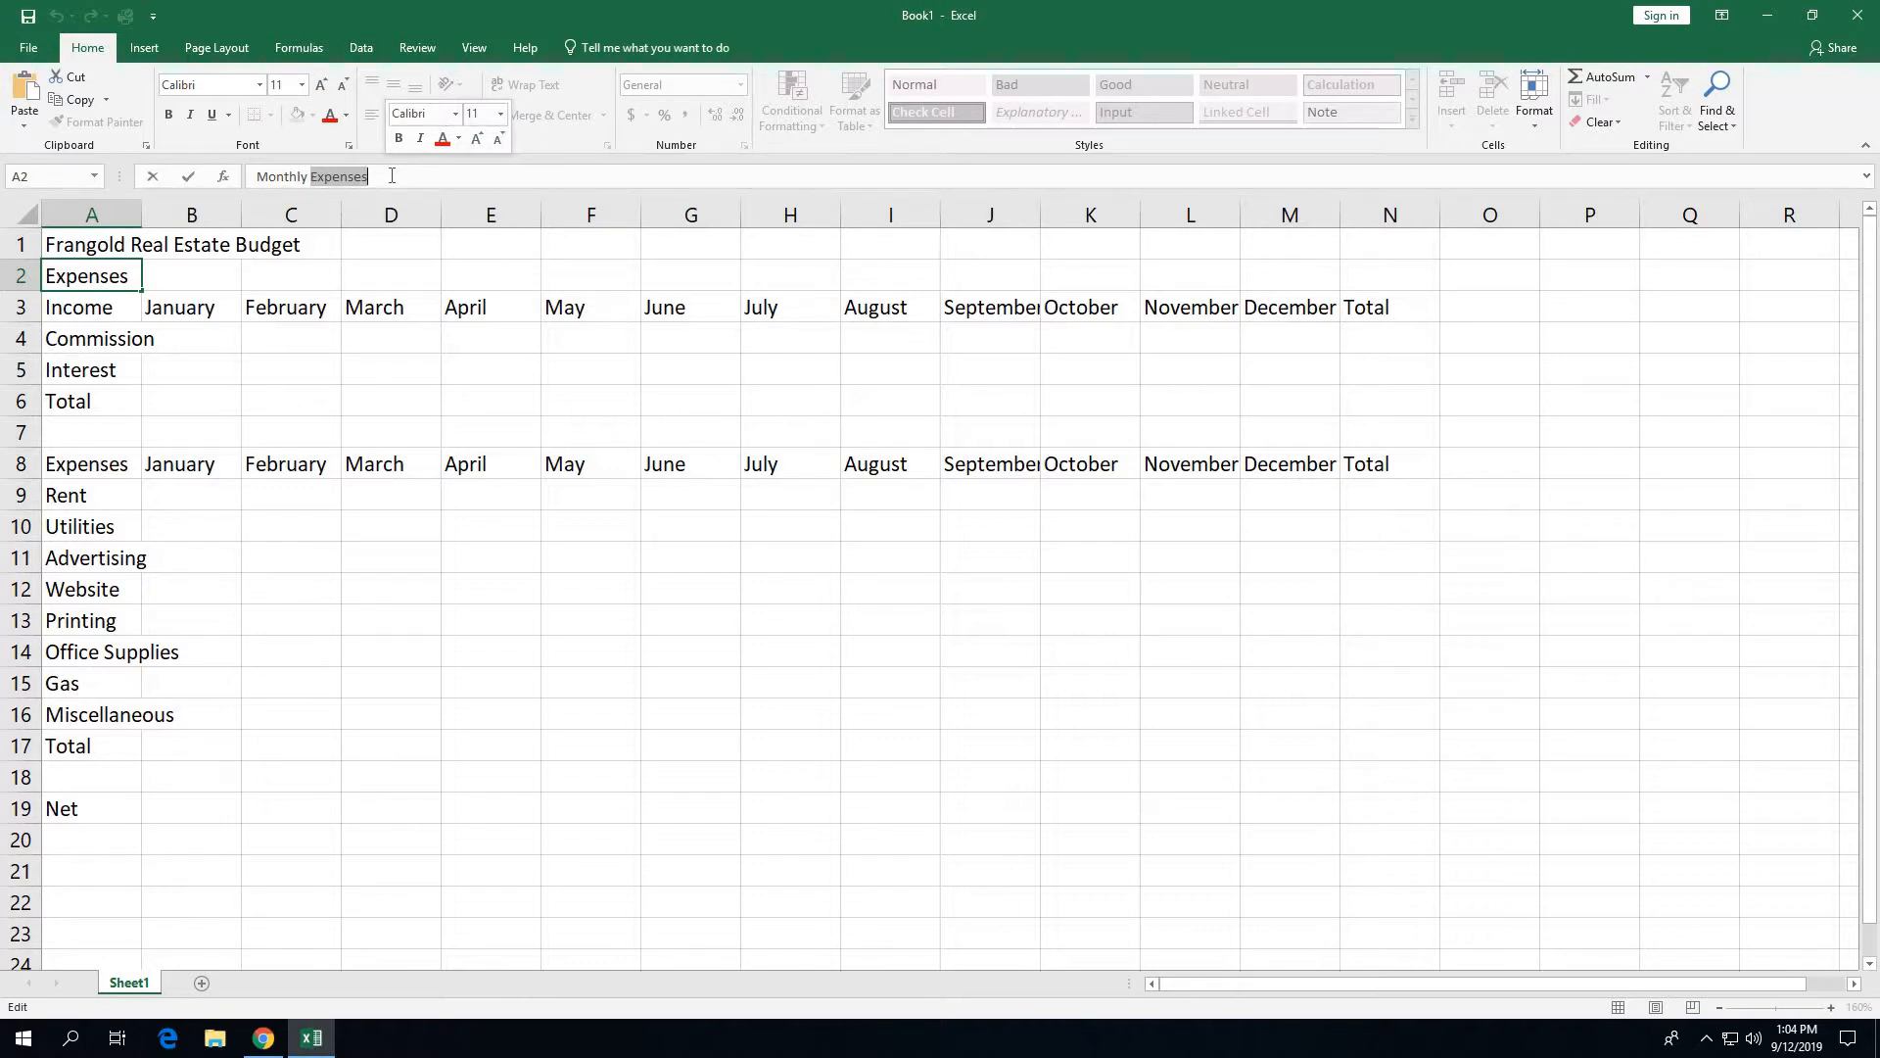
{"action": "type", "text": "E"}
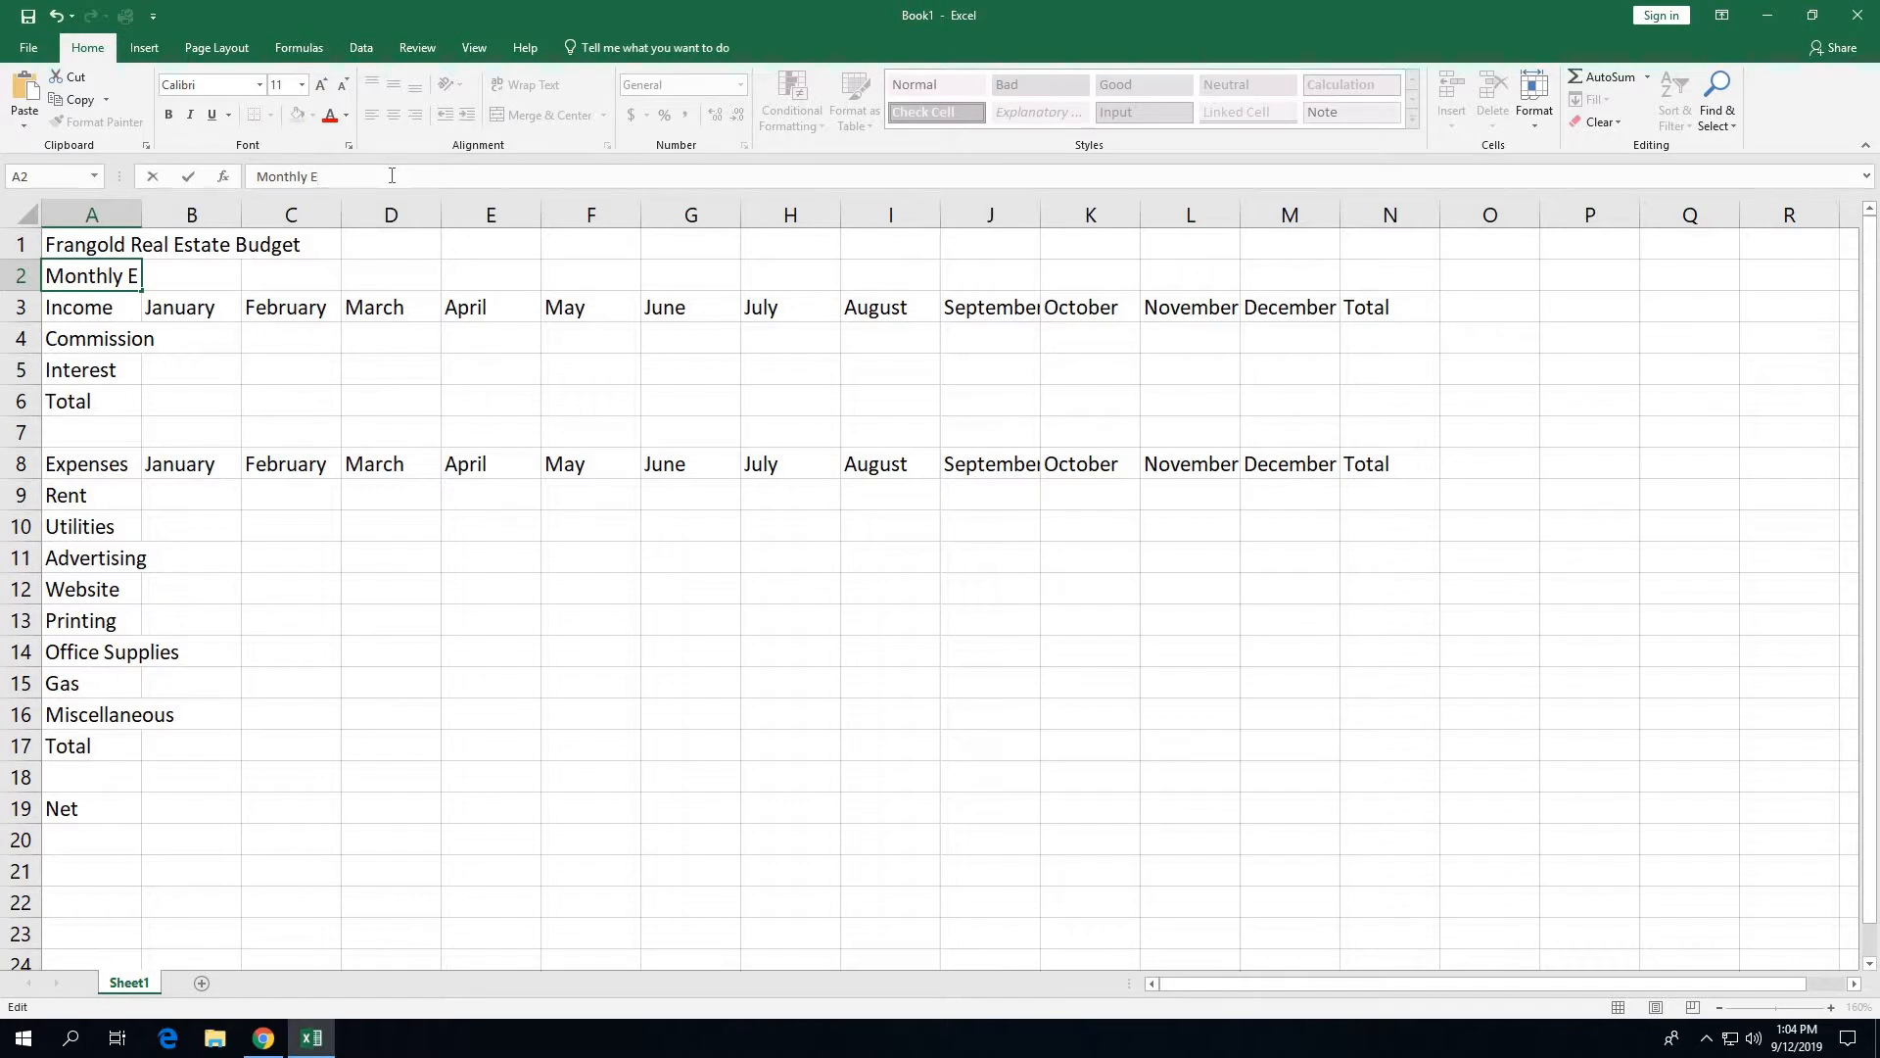
{"action": "type", "text": "stimates"}
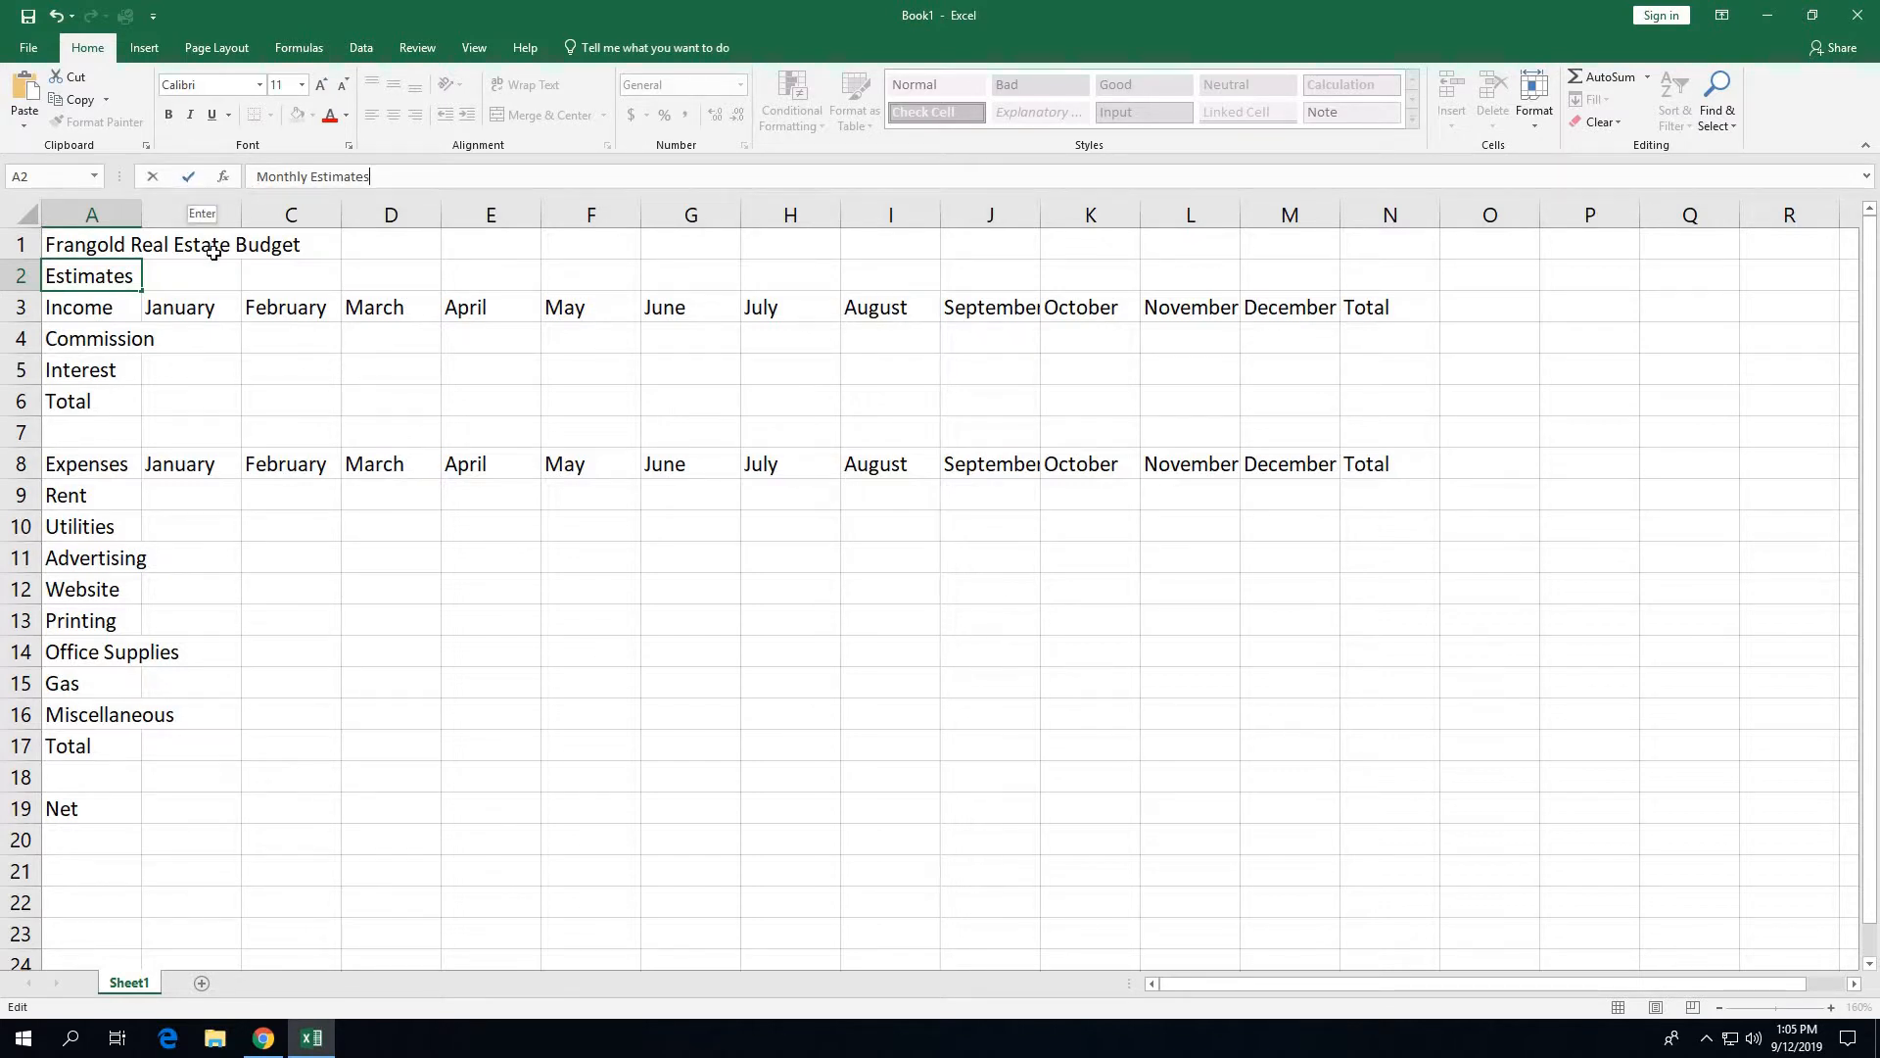
{"action": "left_click", "coordinate": [190, 178]}
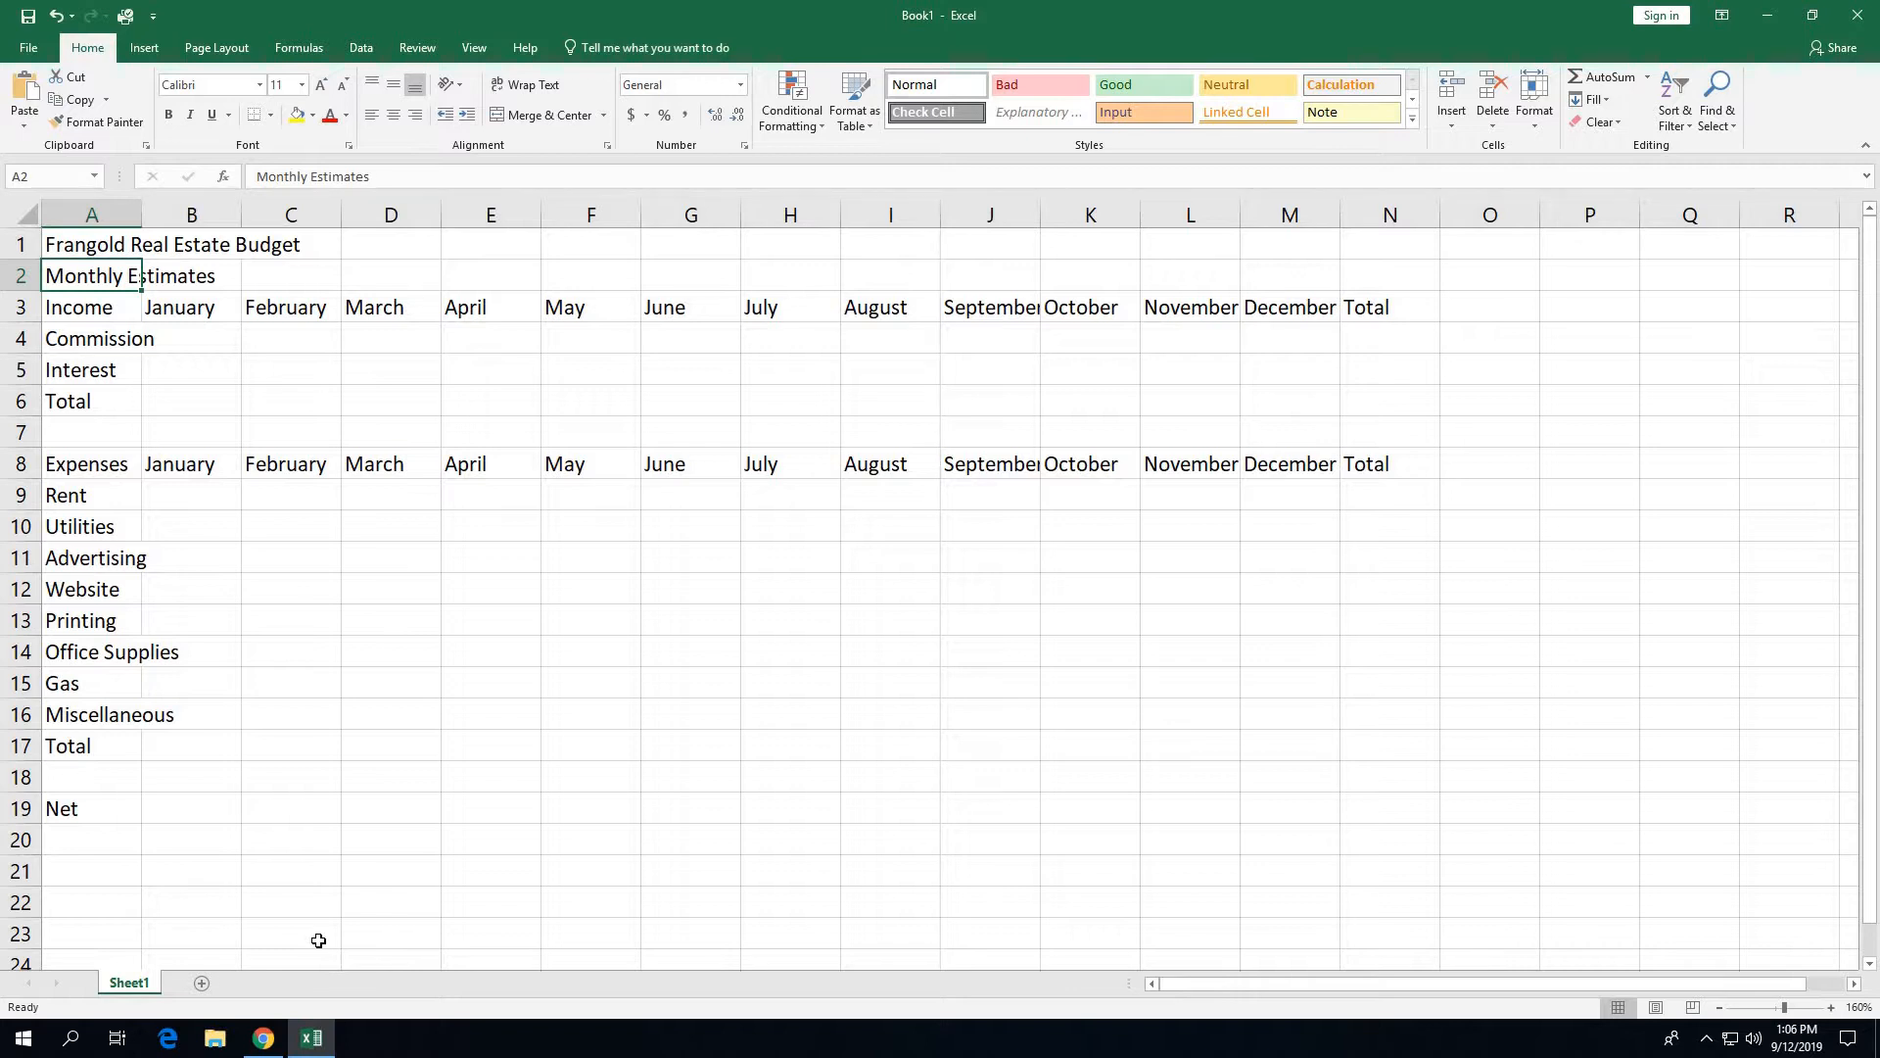
Enter 12000 as the estimated commission for January and February in cells B4 and C4
{"action": "left_click", "coordinate": [183, 343]}
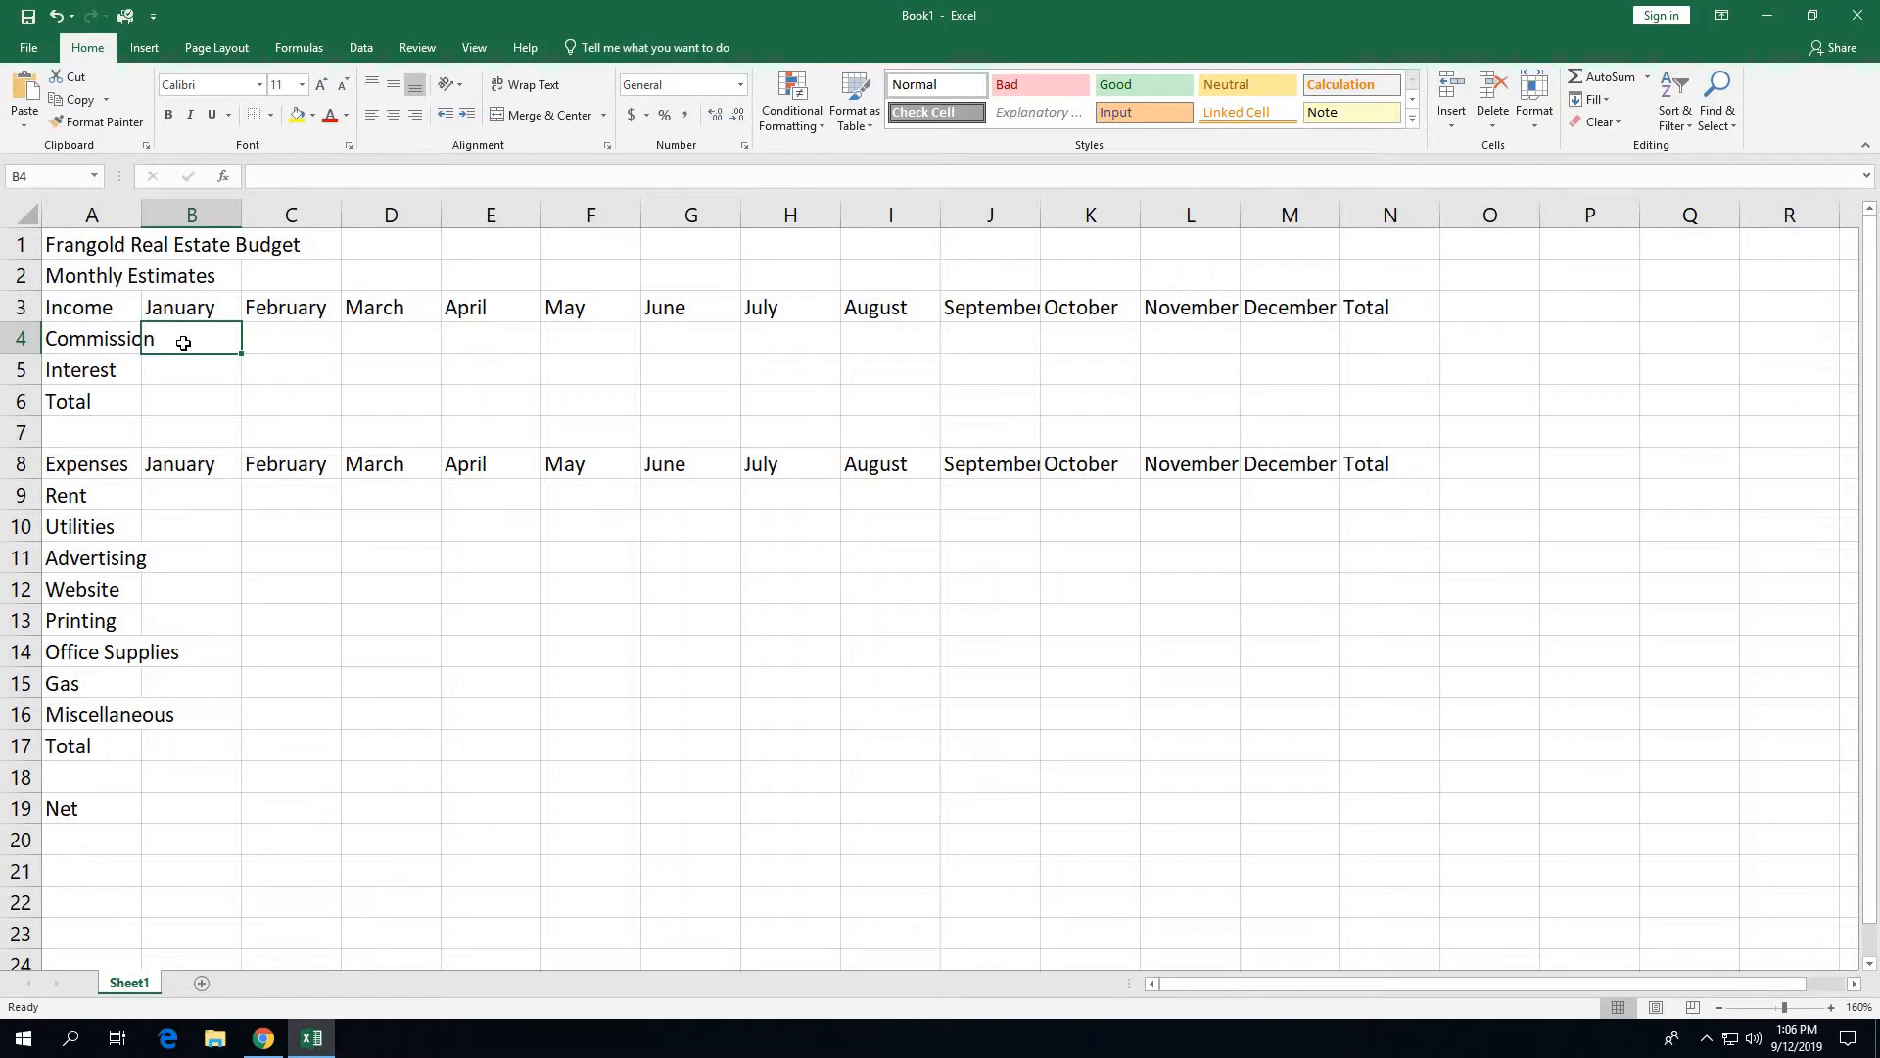
{"action": "type", "text": "12000"}
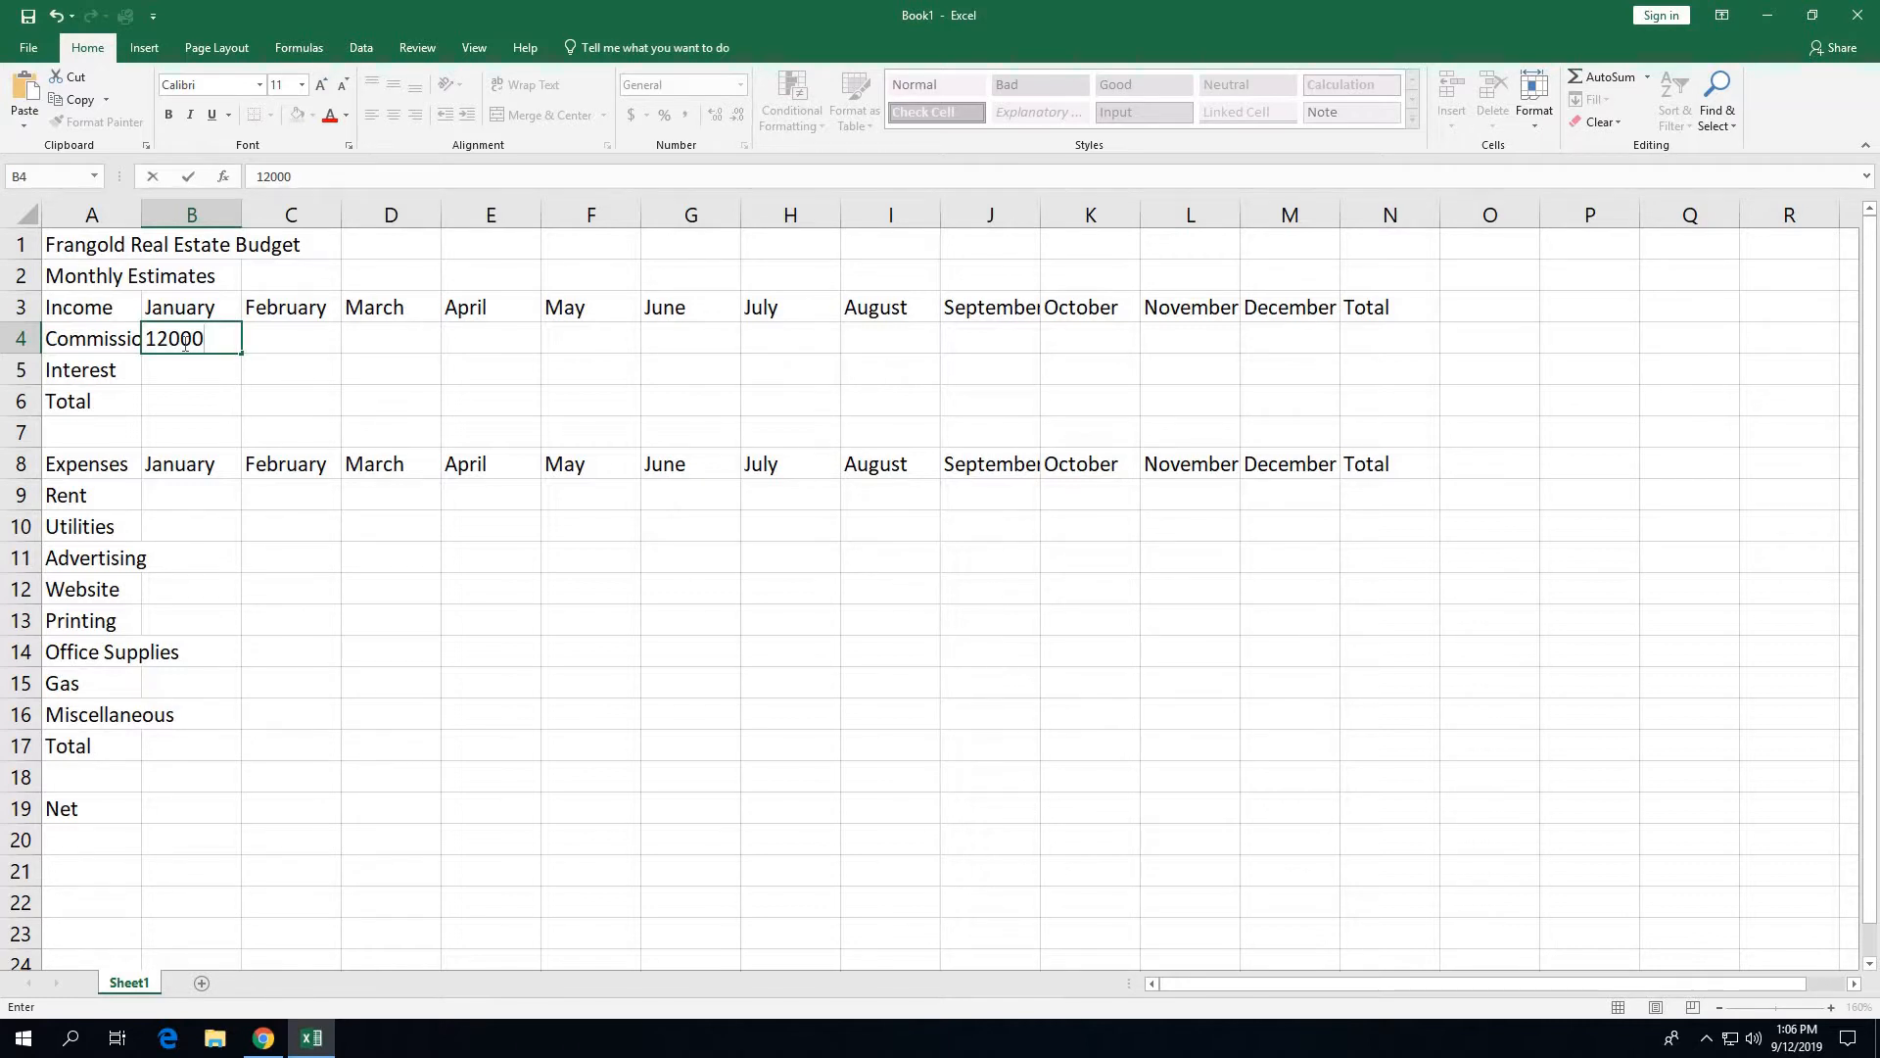
{"action": "key", "text": "Tab"}
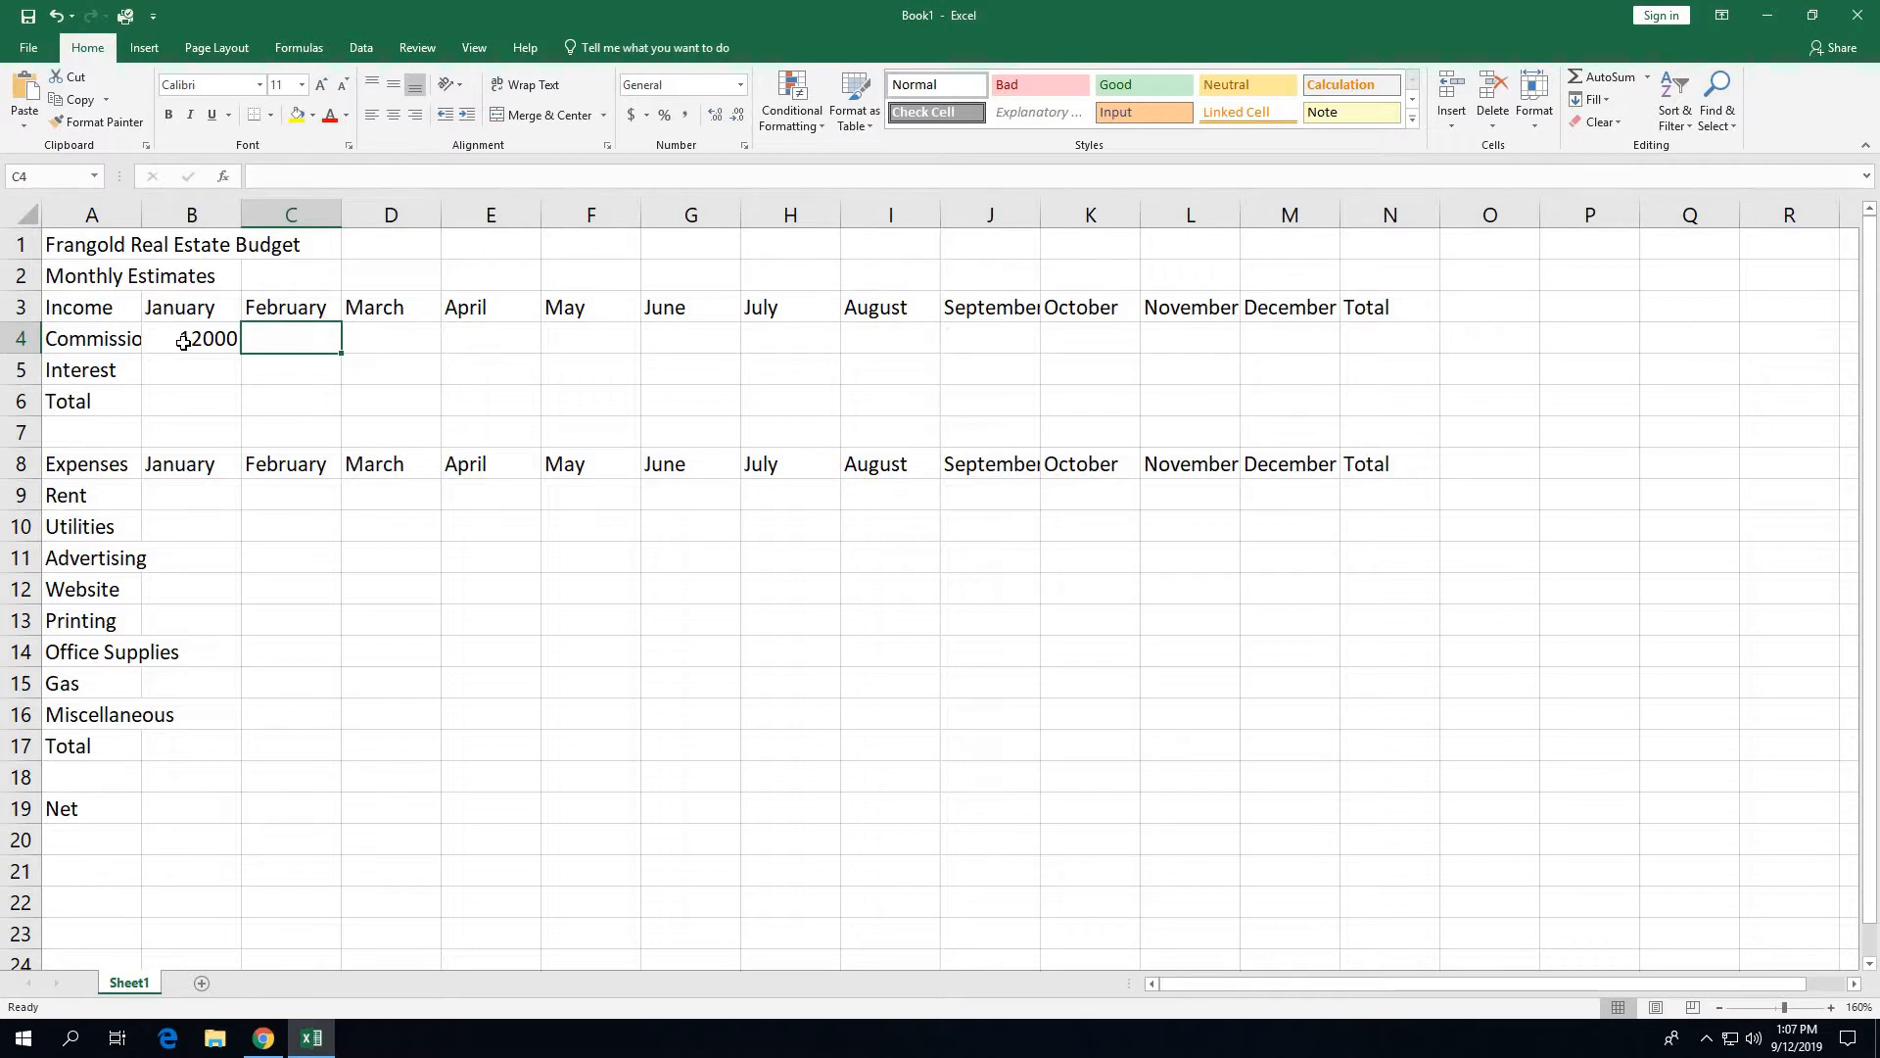
{"action": "type", "text": "12000"}
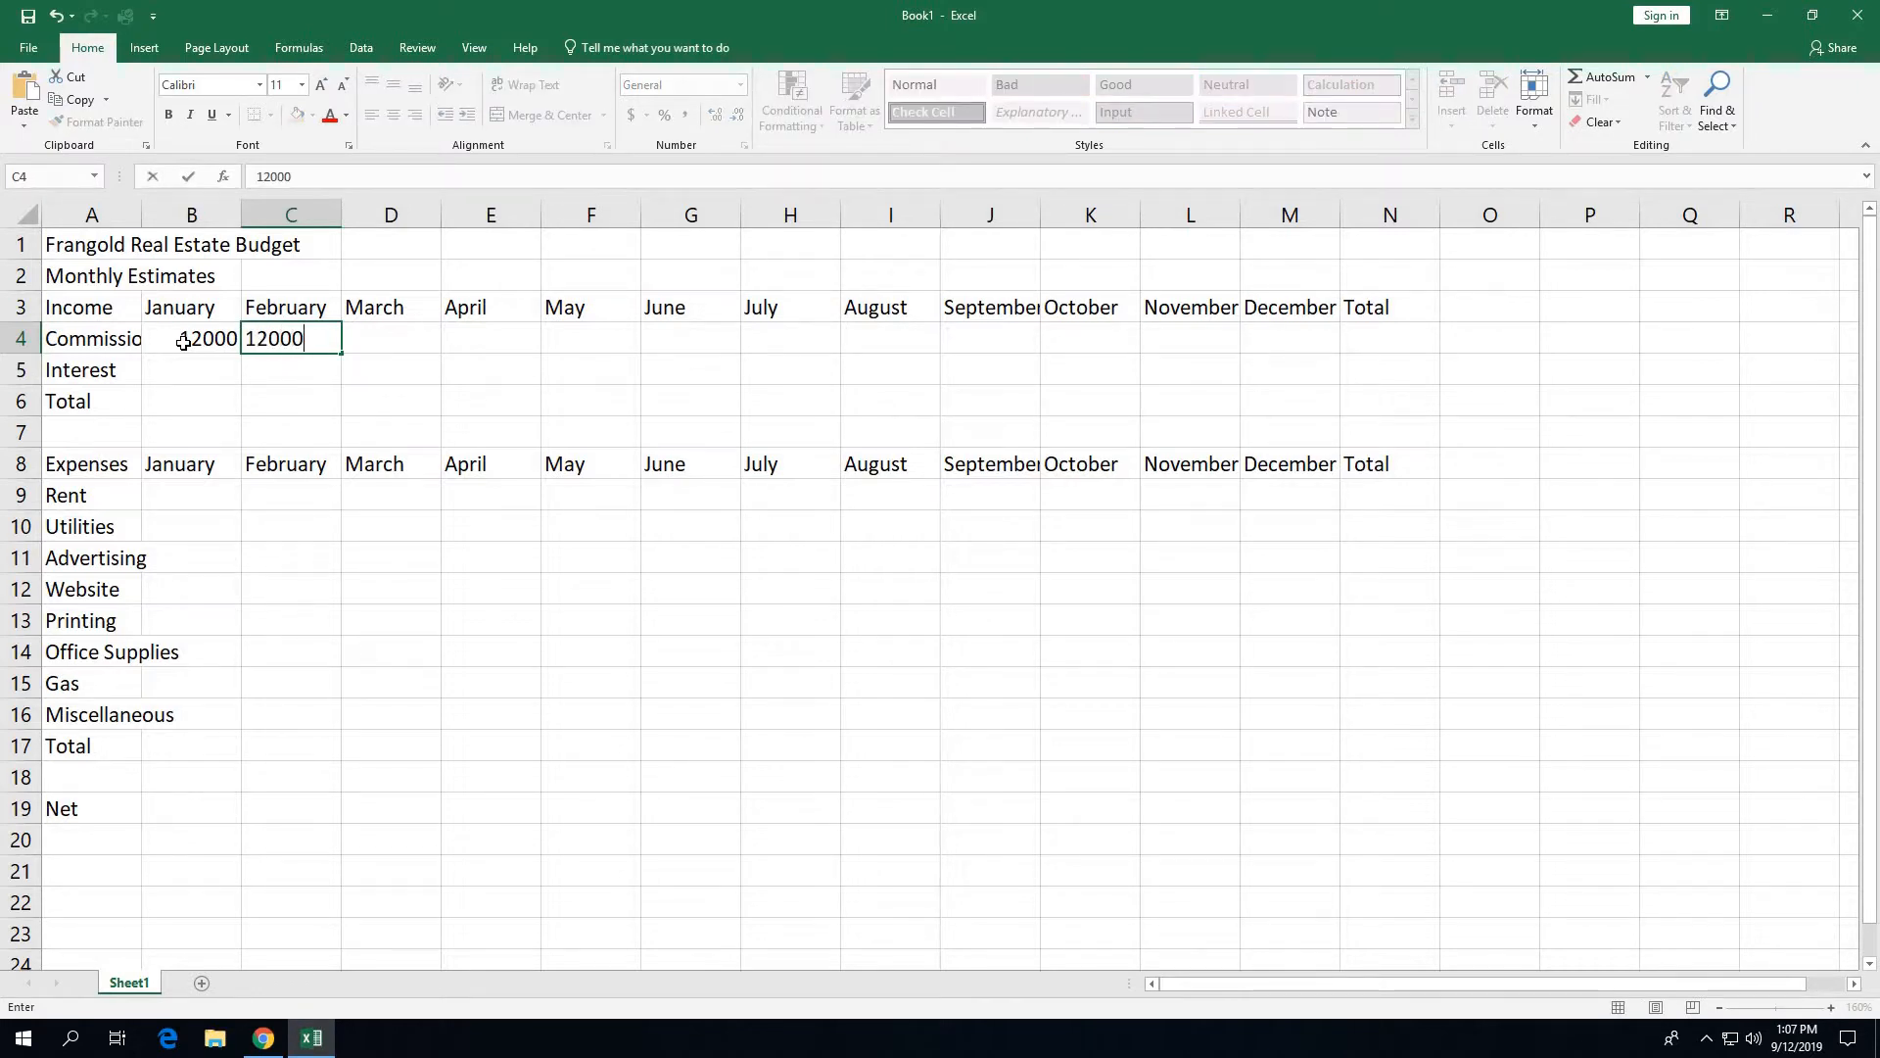
{"action": "key", "text": "Tab"}
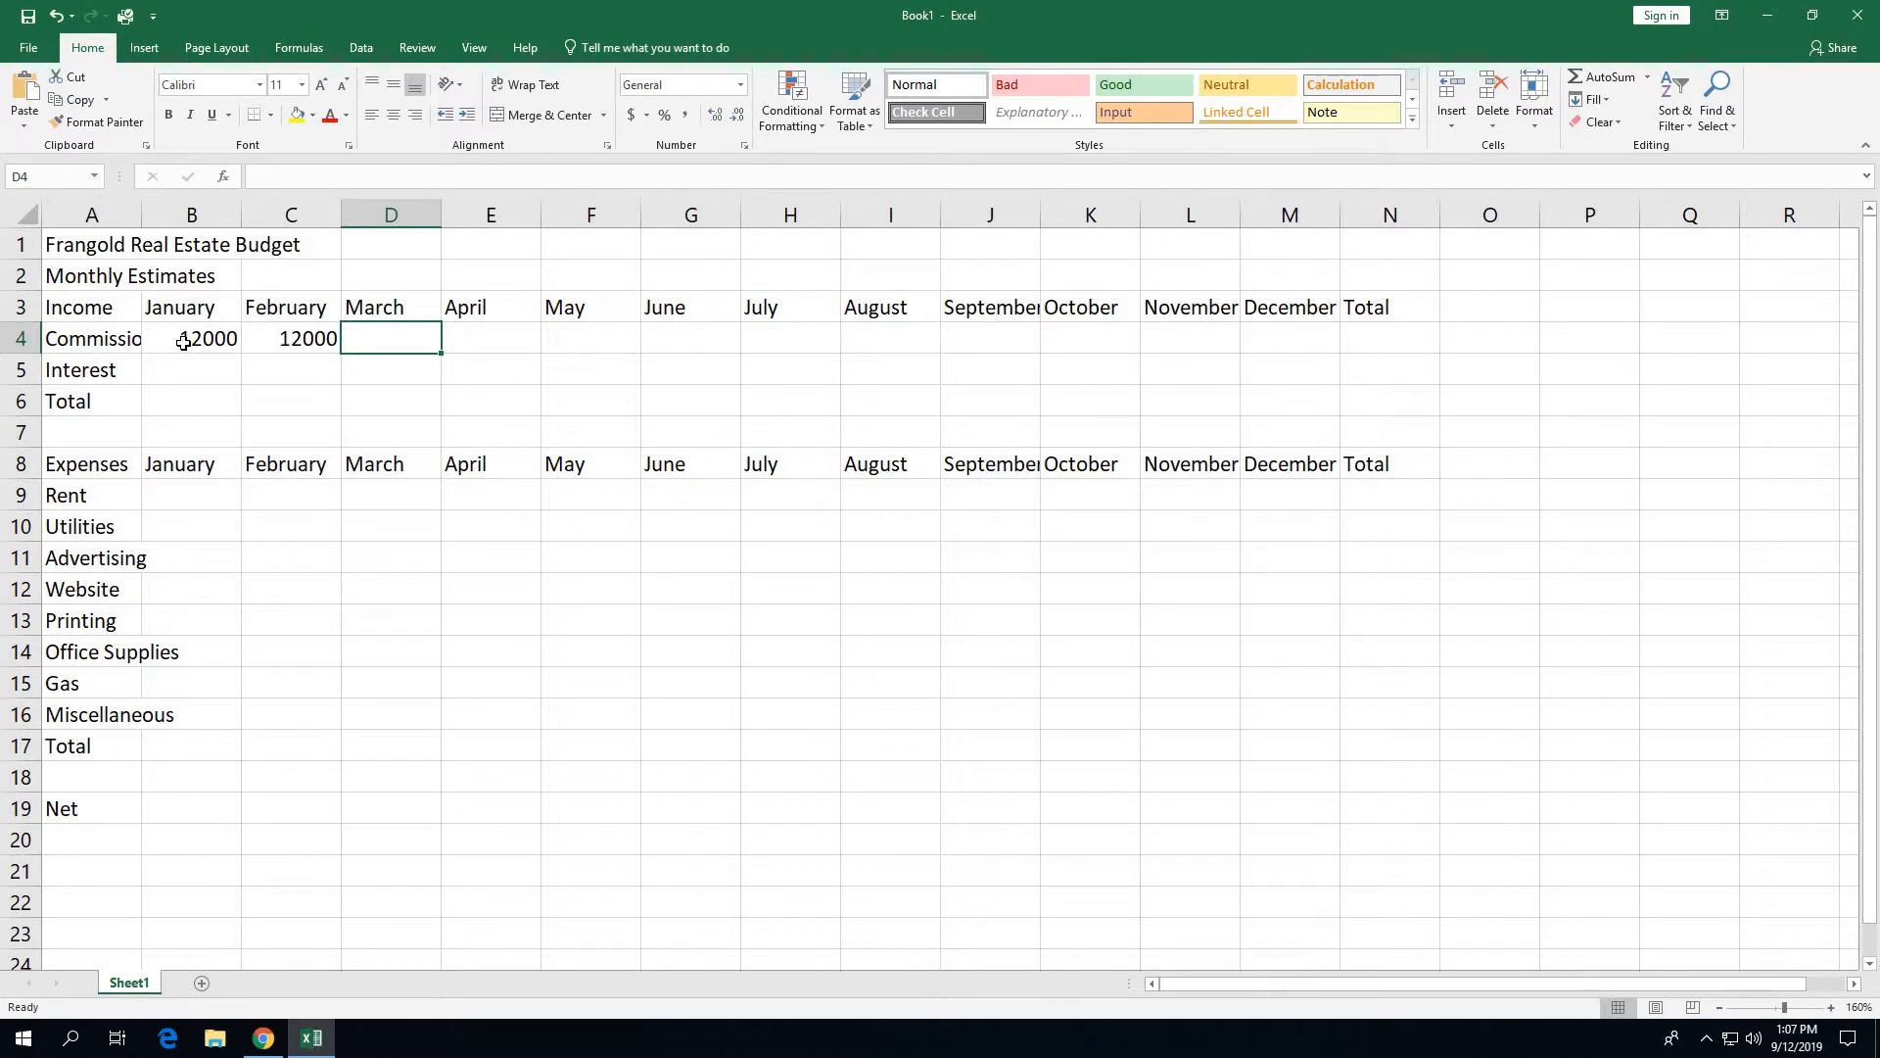
Enter 14000 as the estimated commission for March and April in cells D4 and E4
{"action": "type", "text": "14"}
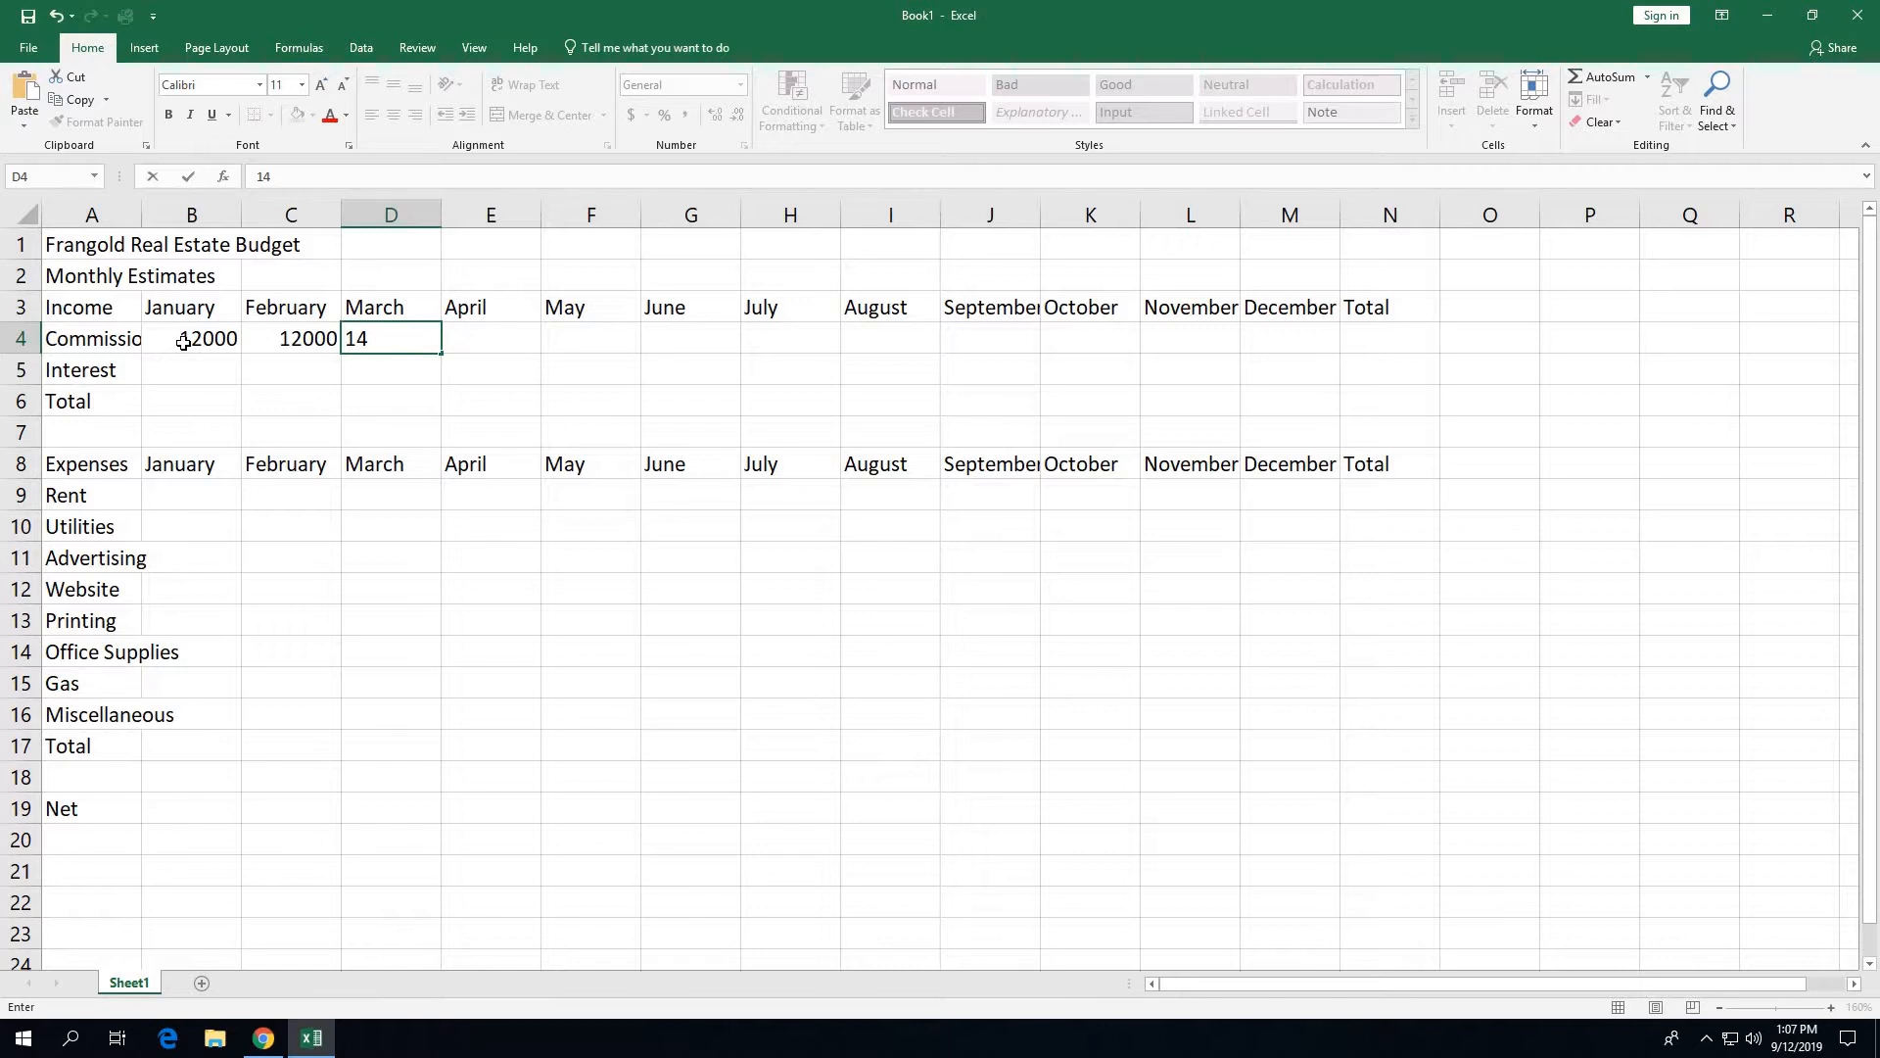
{"action": "type", "text": "000"}
{"action": "key", "text": "Tab"}
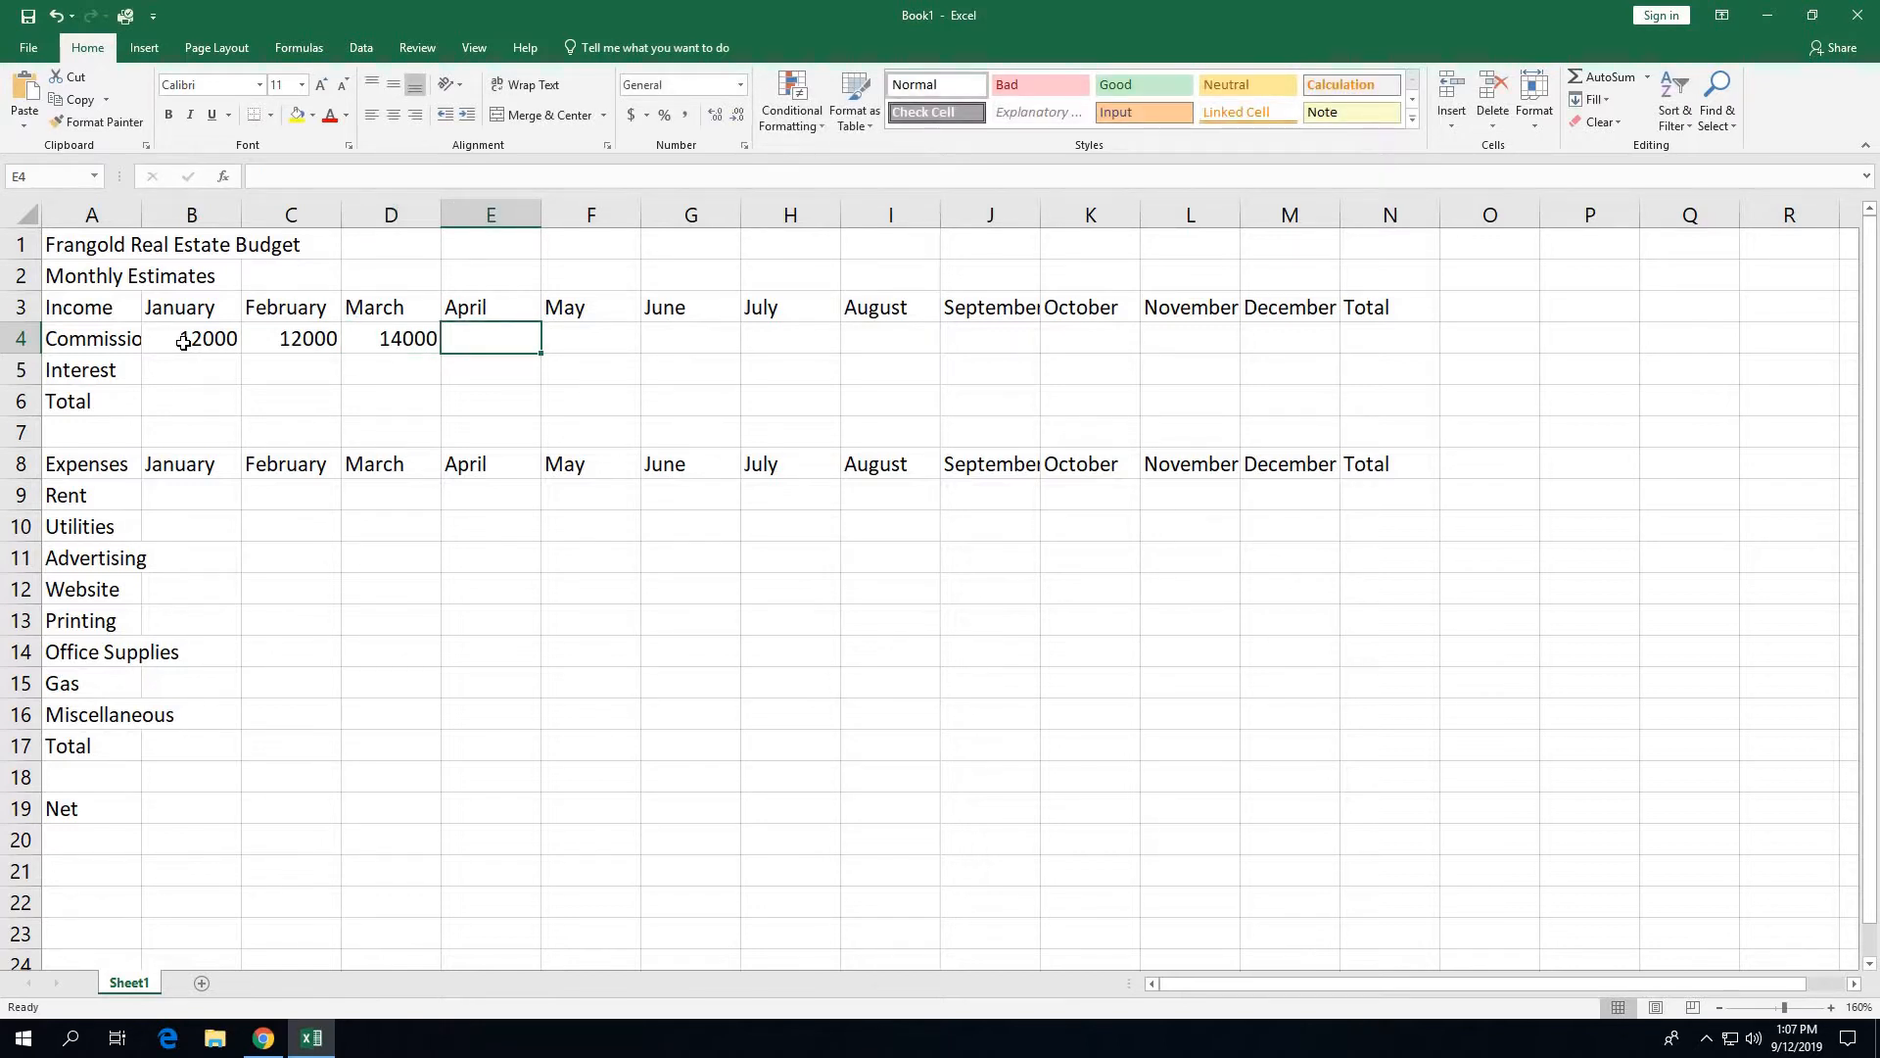
{"action": "type", "text": "14000"}
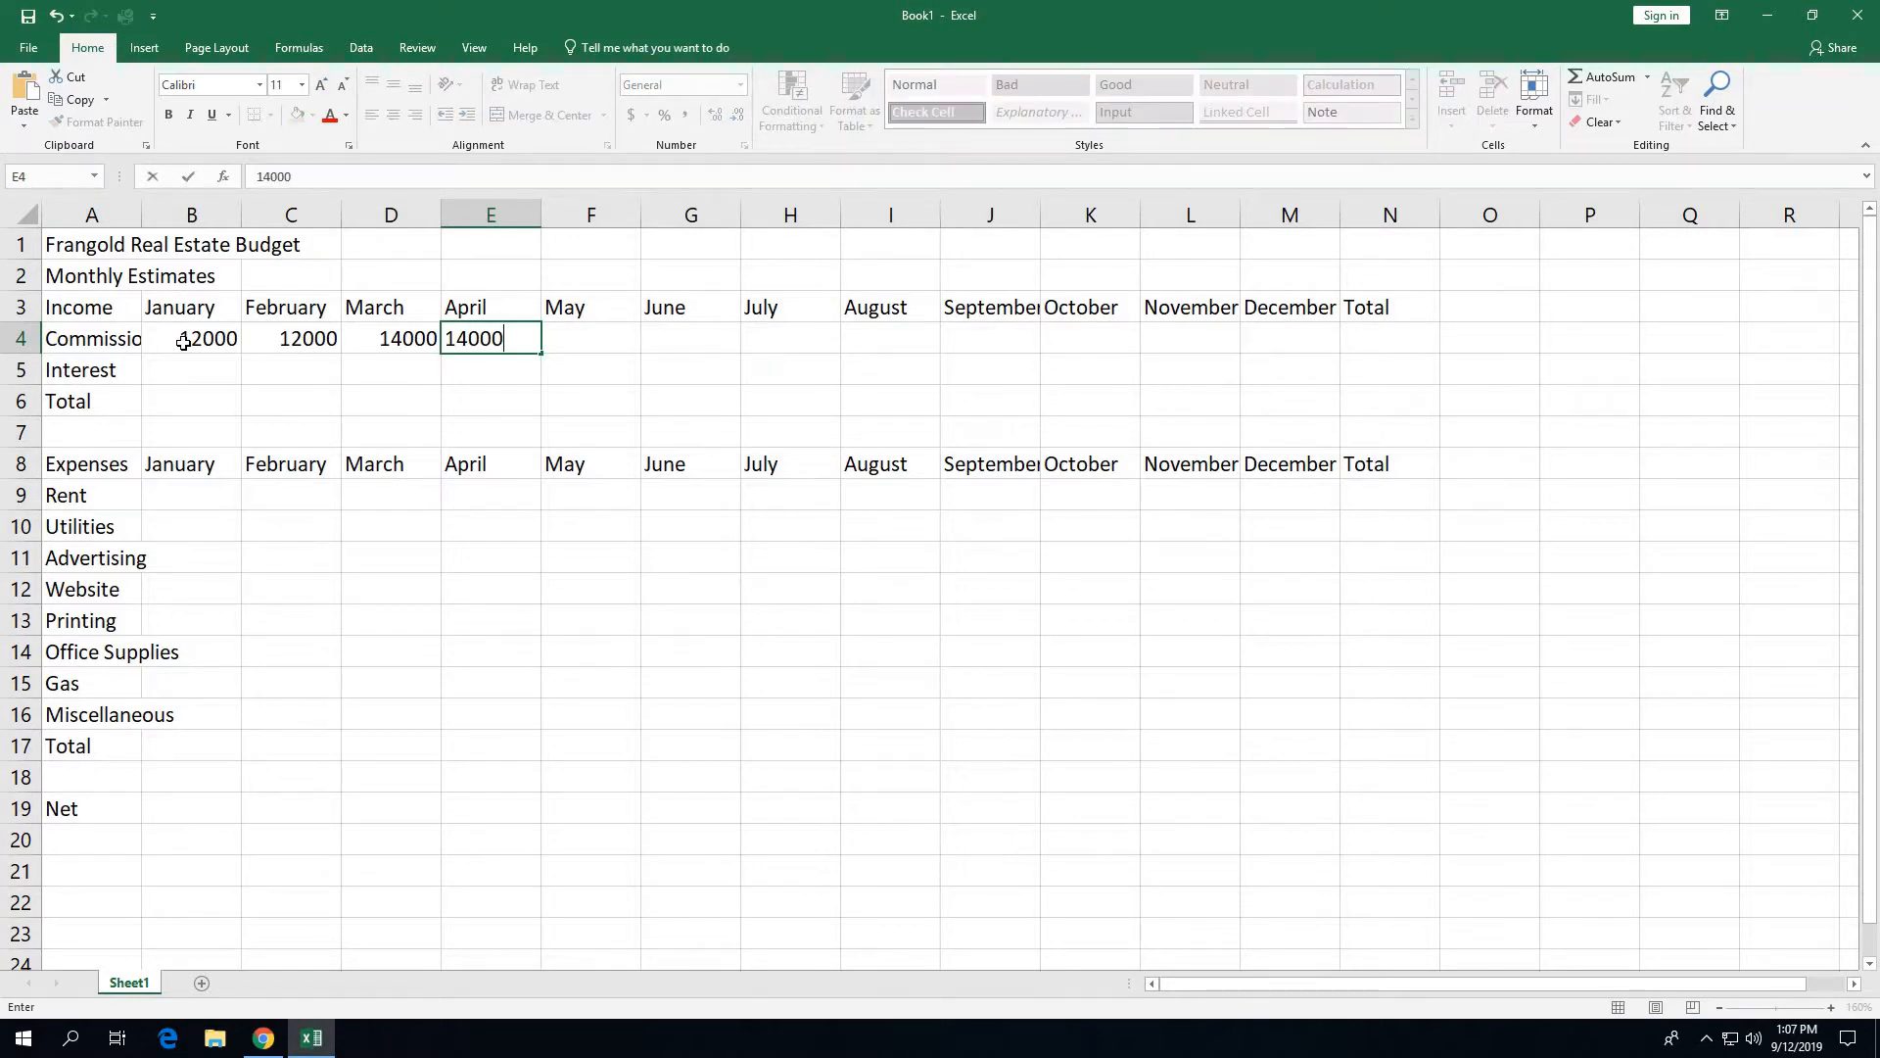
{"action": "key", "text": "Tab"}
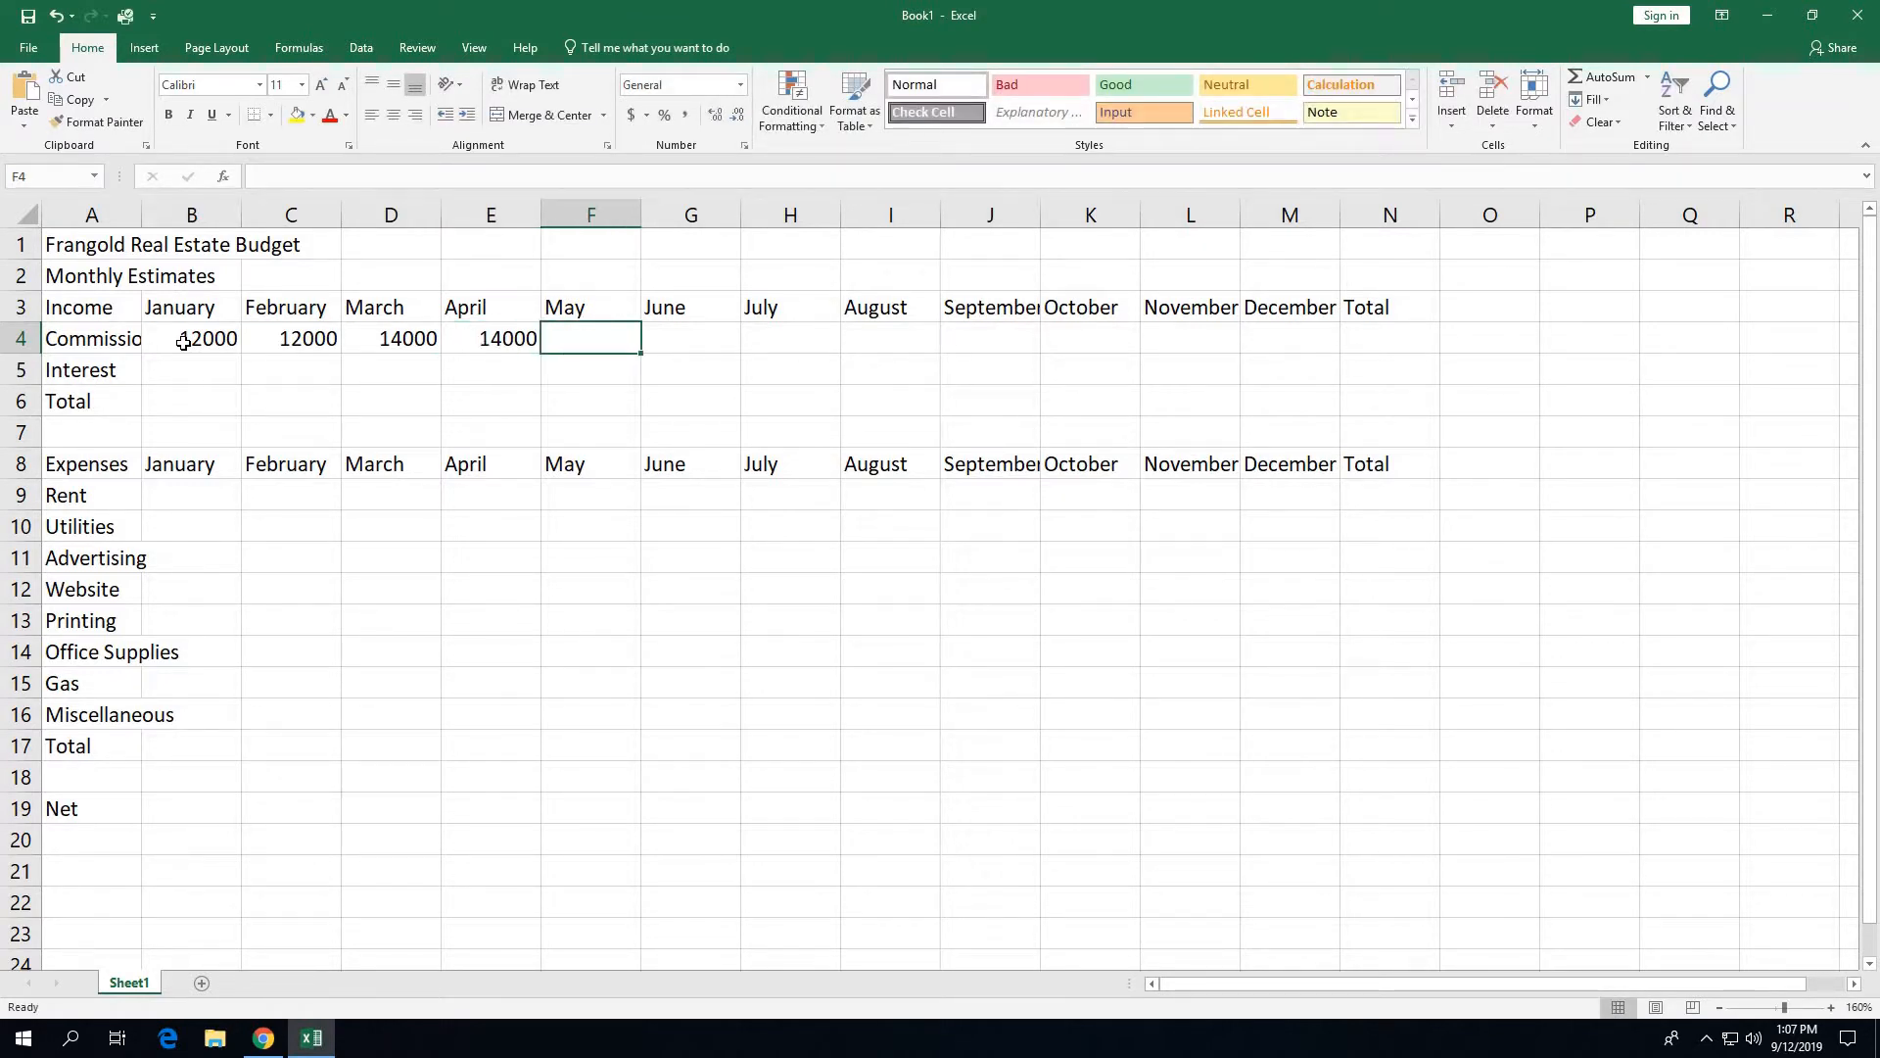
Enter the estimated commissions 16000 for May in cell F4 and 20000 for June in cell G4
{"action": "type", "text": "16000"}
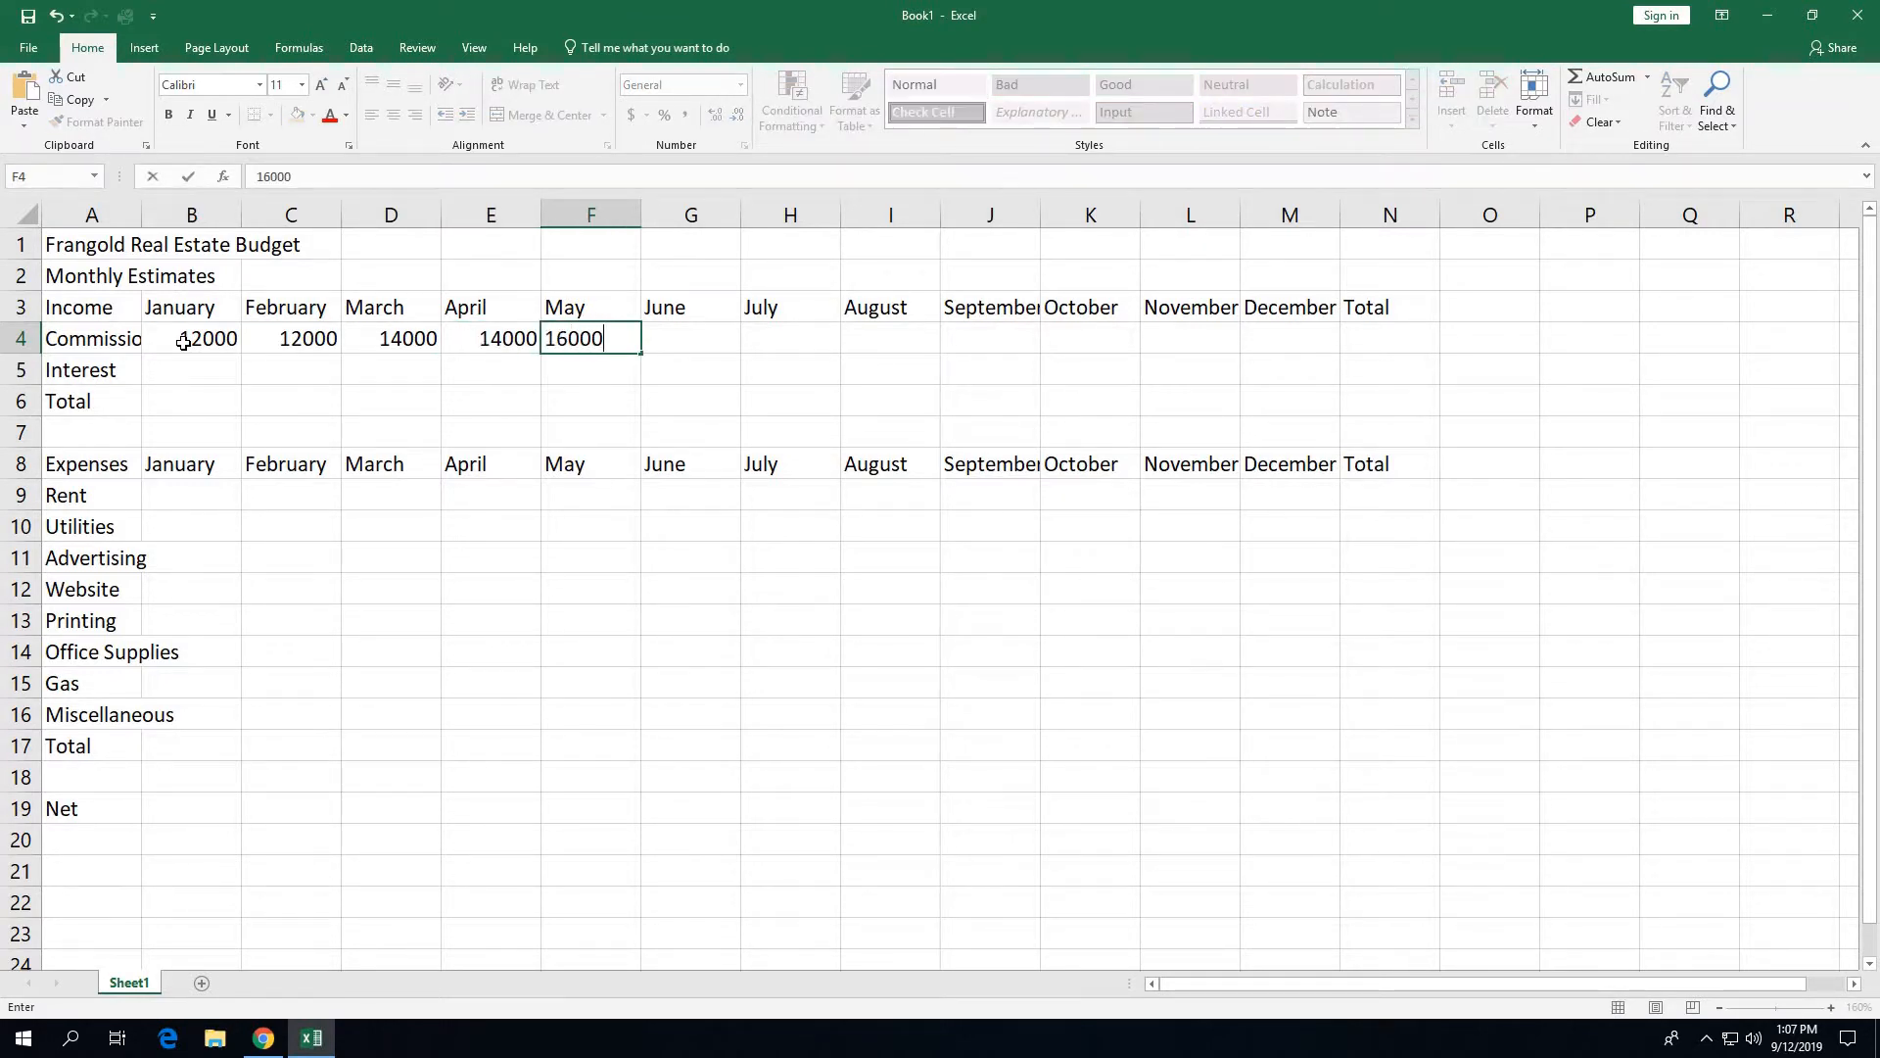
{"action": "key", "text": "Tab"}
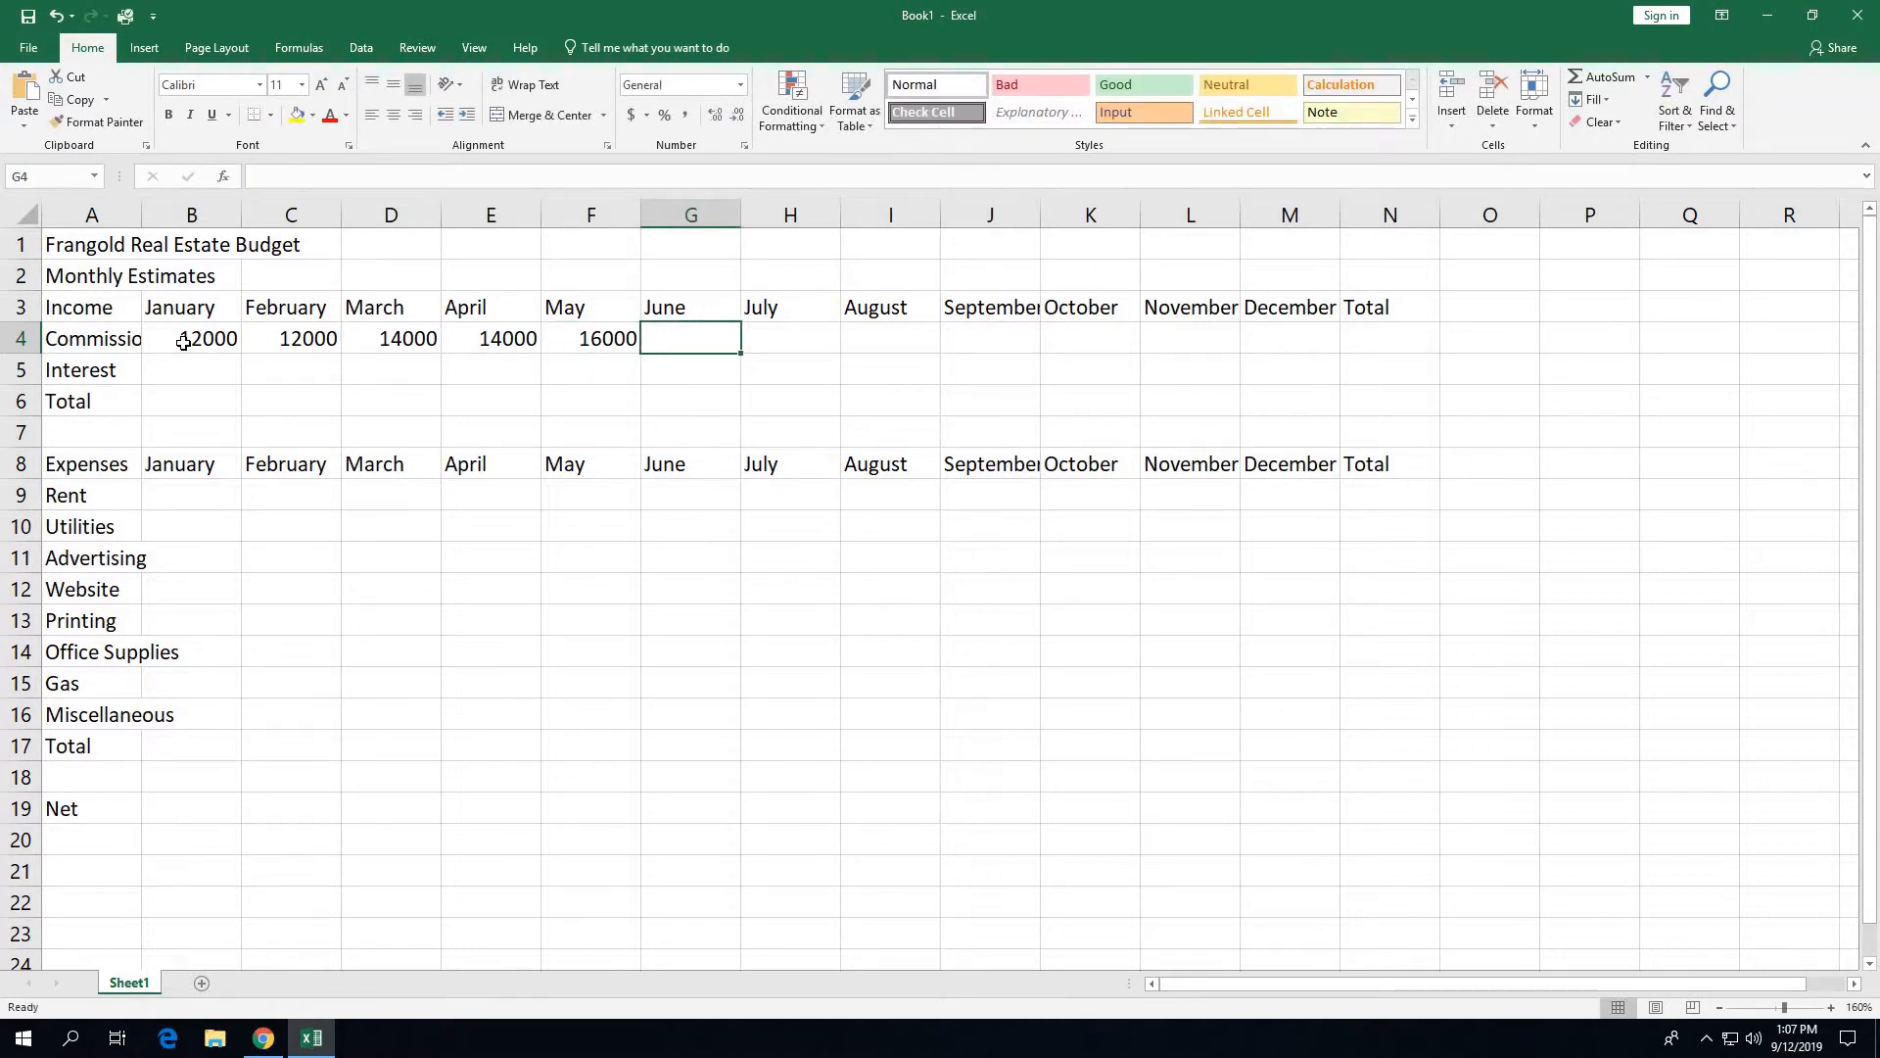
{"action": "type", "text": "20000"}
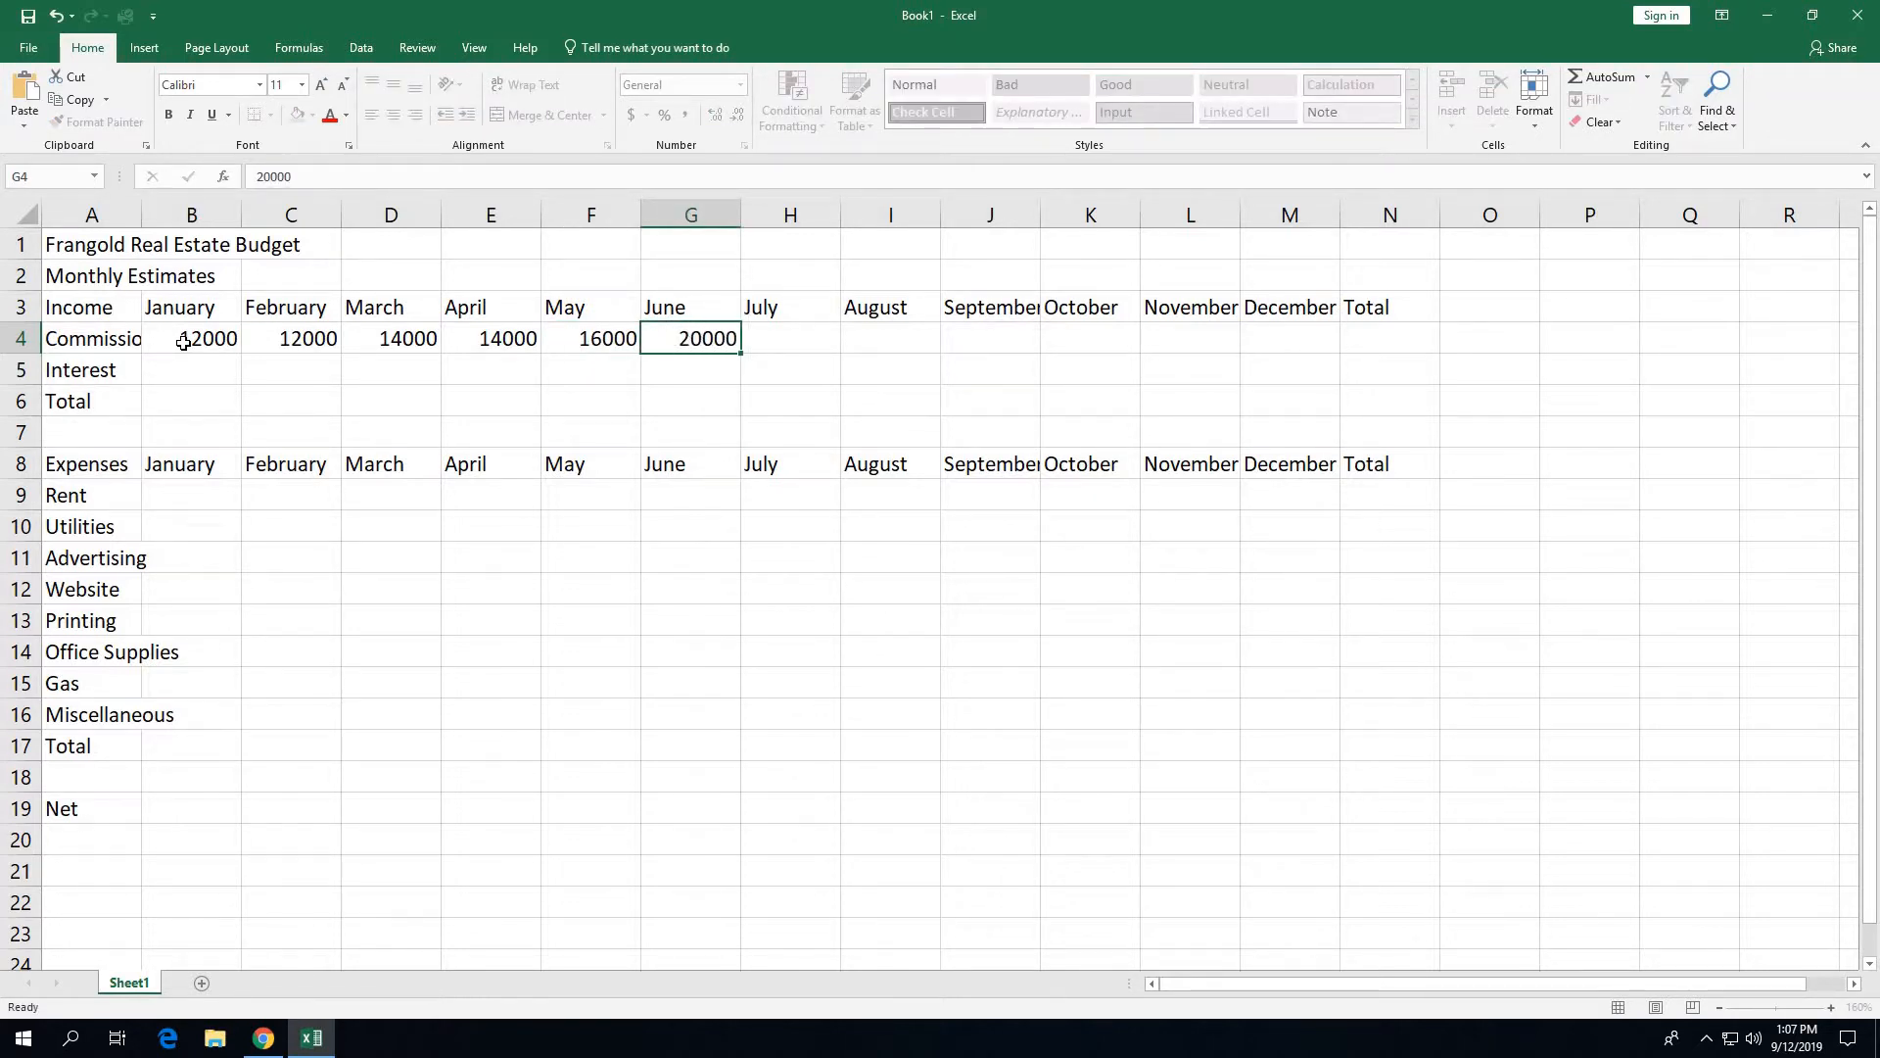
{"action": "key", "text": "Tab"}
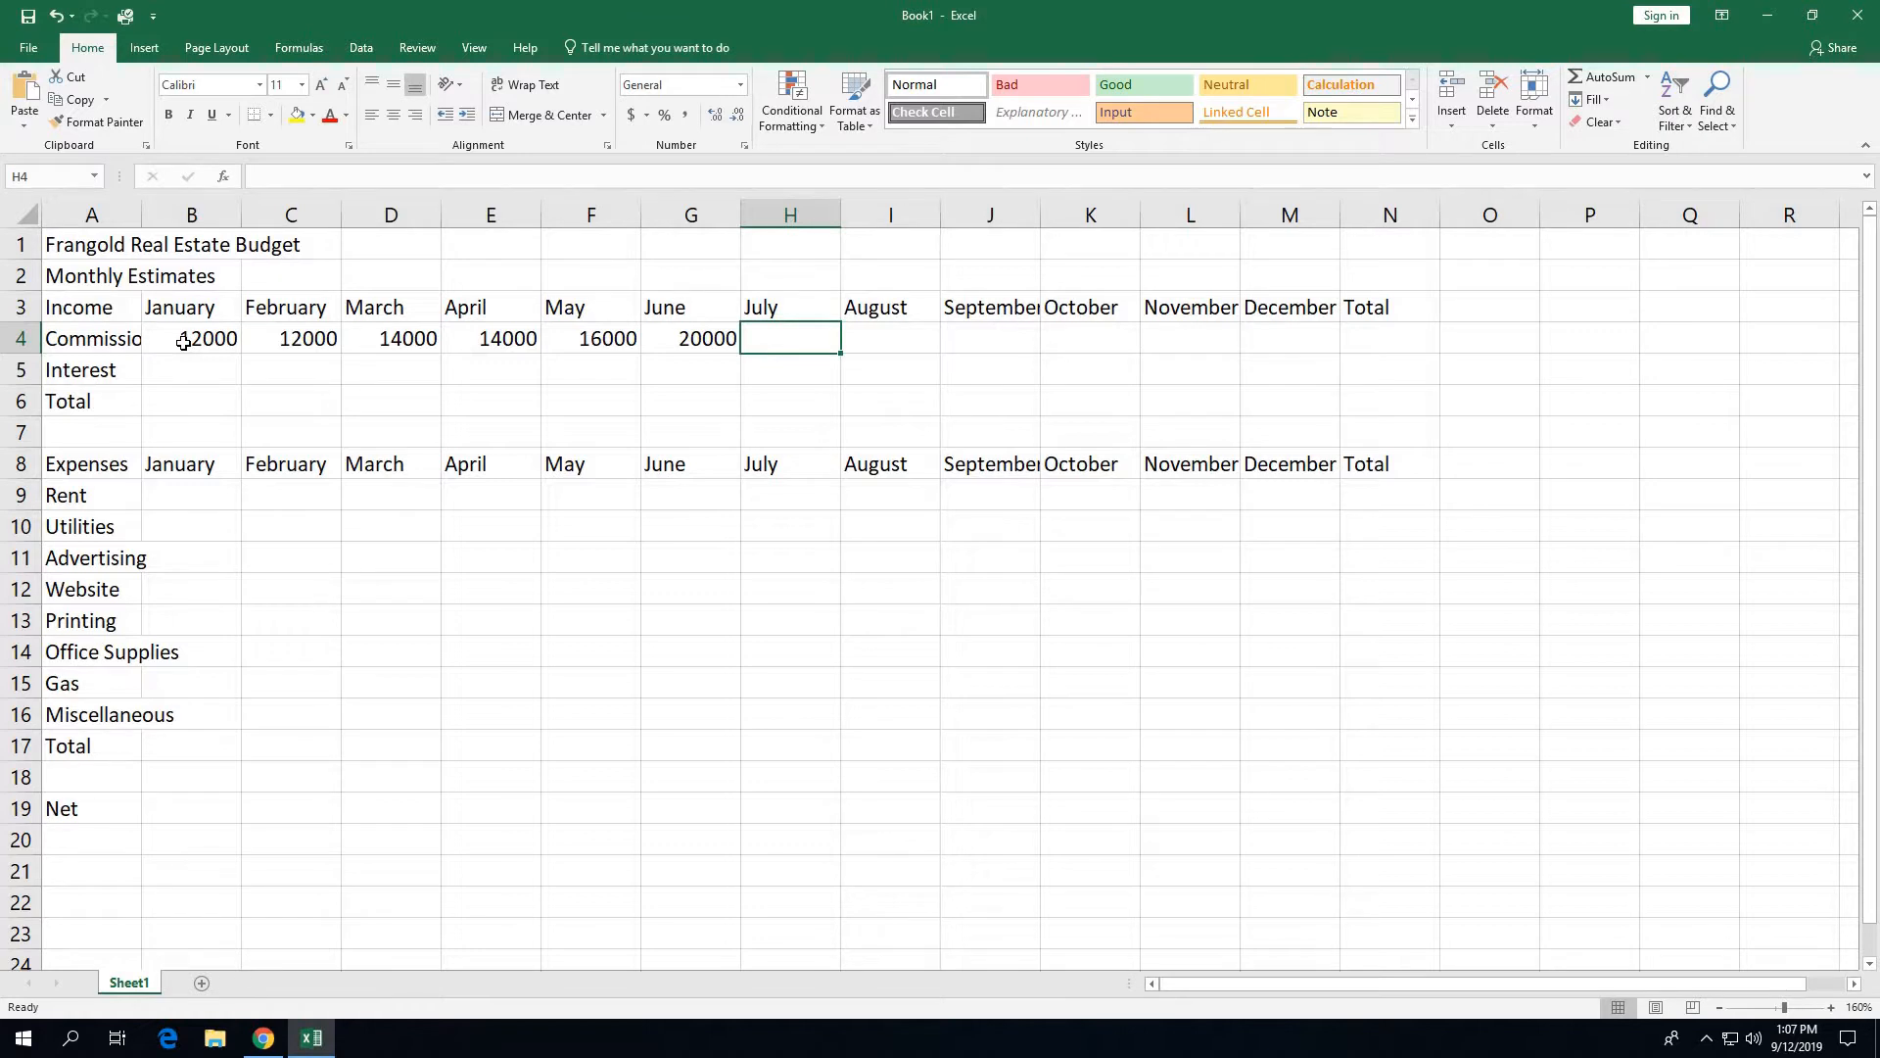
Change the June commission in cell G4 to 18500 and enter 20000 for July in cell H4
{"action": "left_click", "coordinate": [695, 342]}
{"action": "type", "text": "18500"}
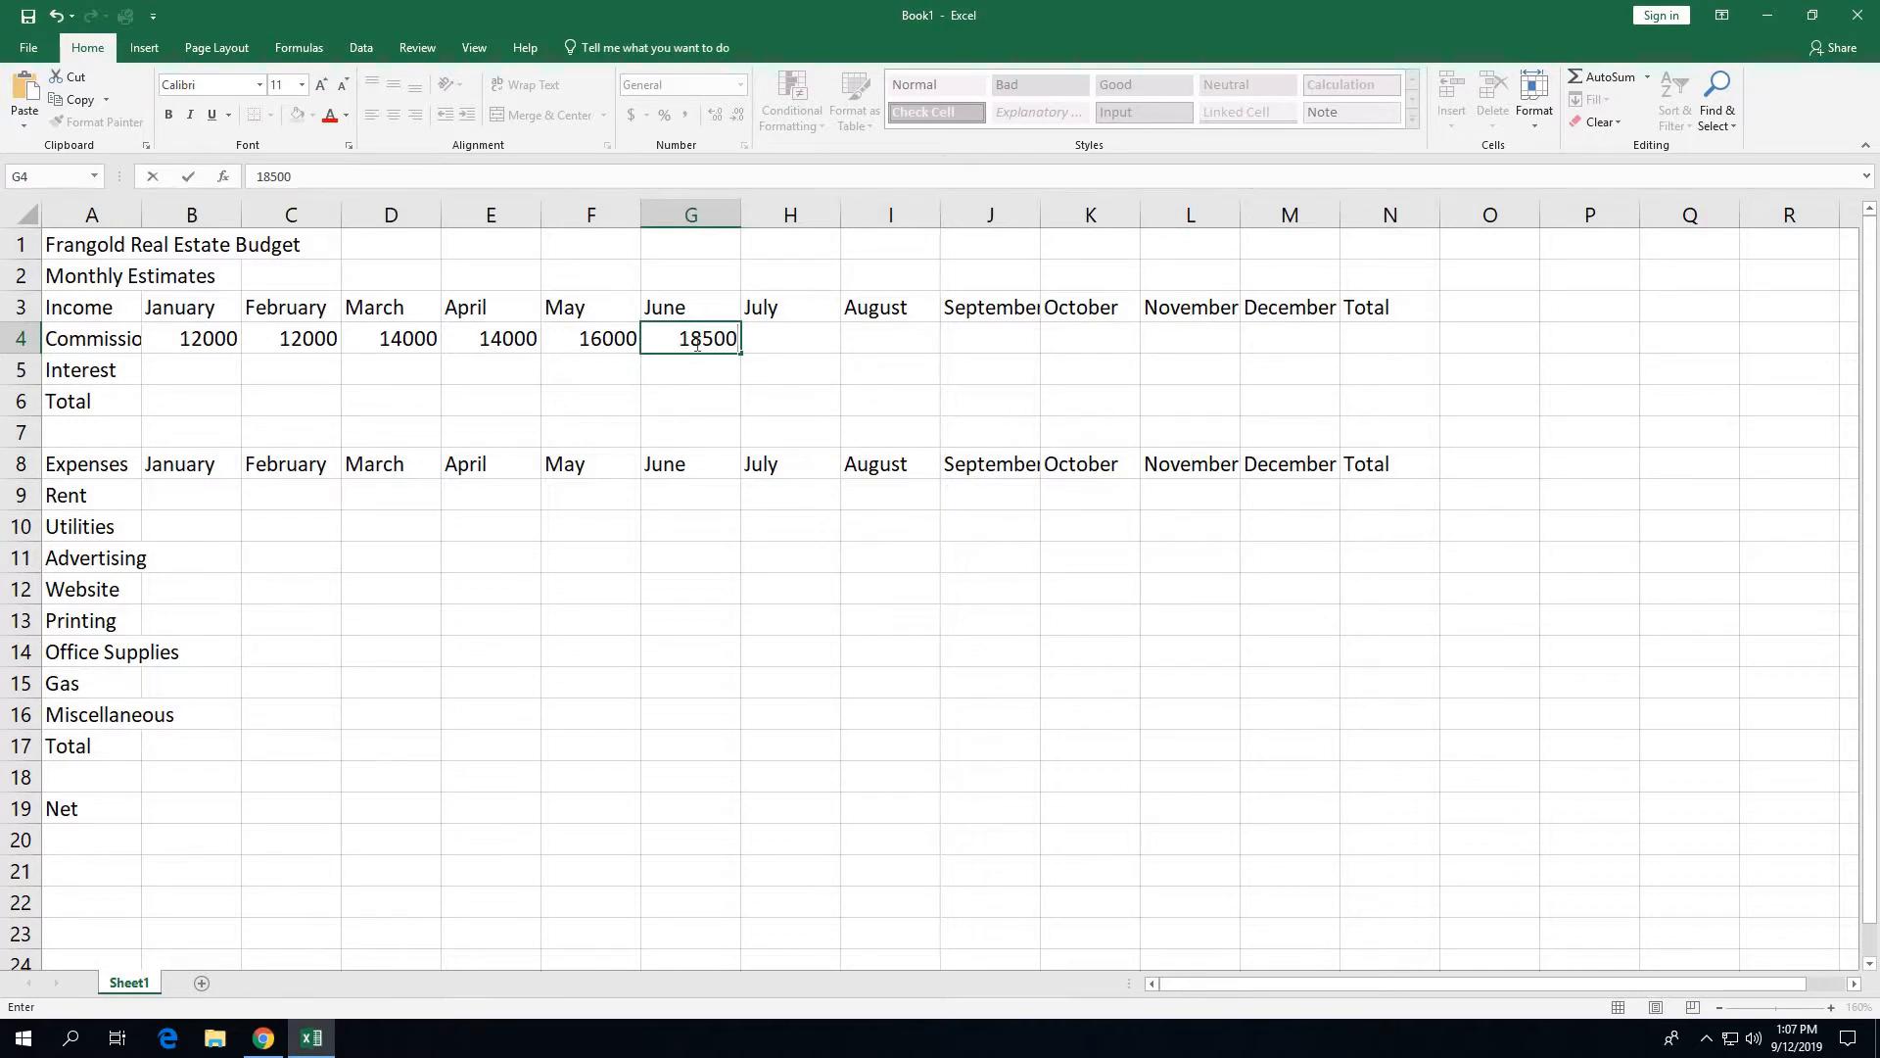
{"action": "key", "text": "Tab"}
{"action": "type", "text": "20000"}
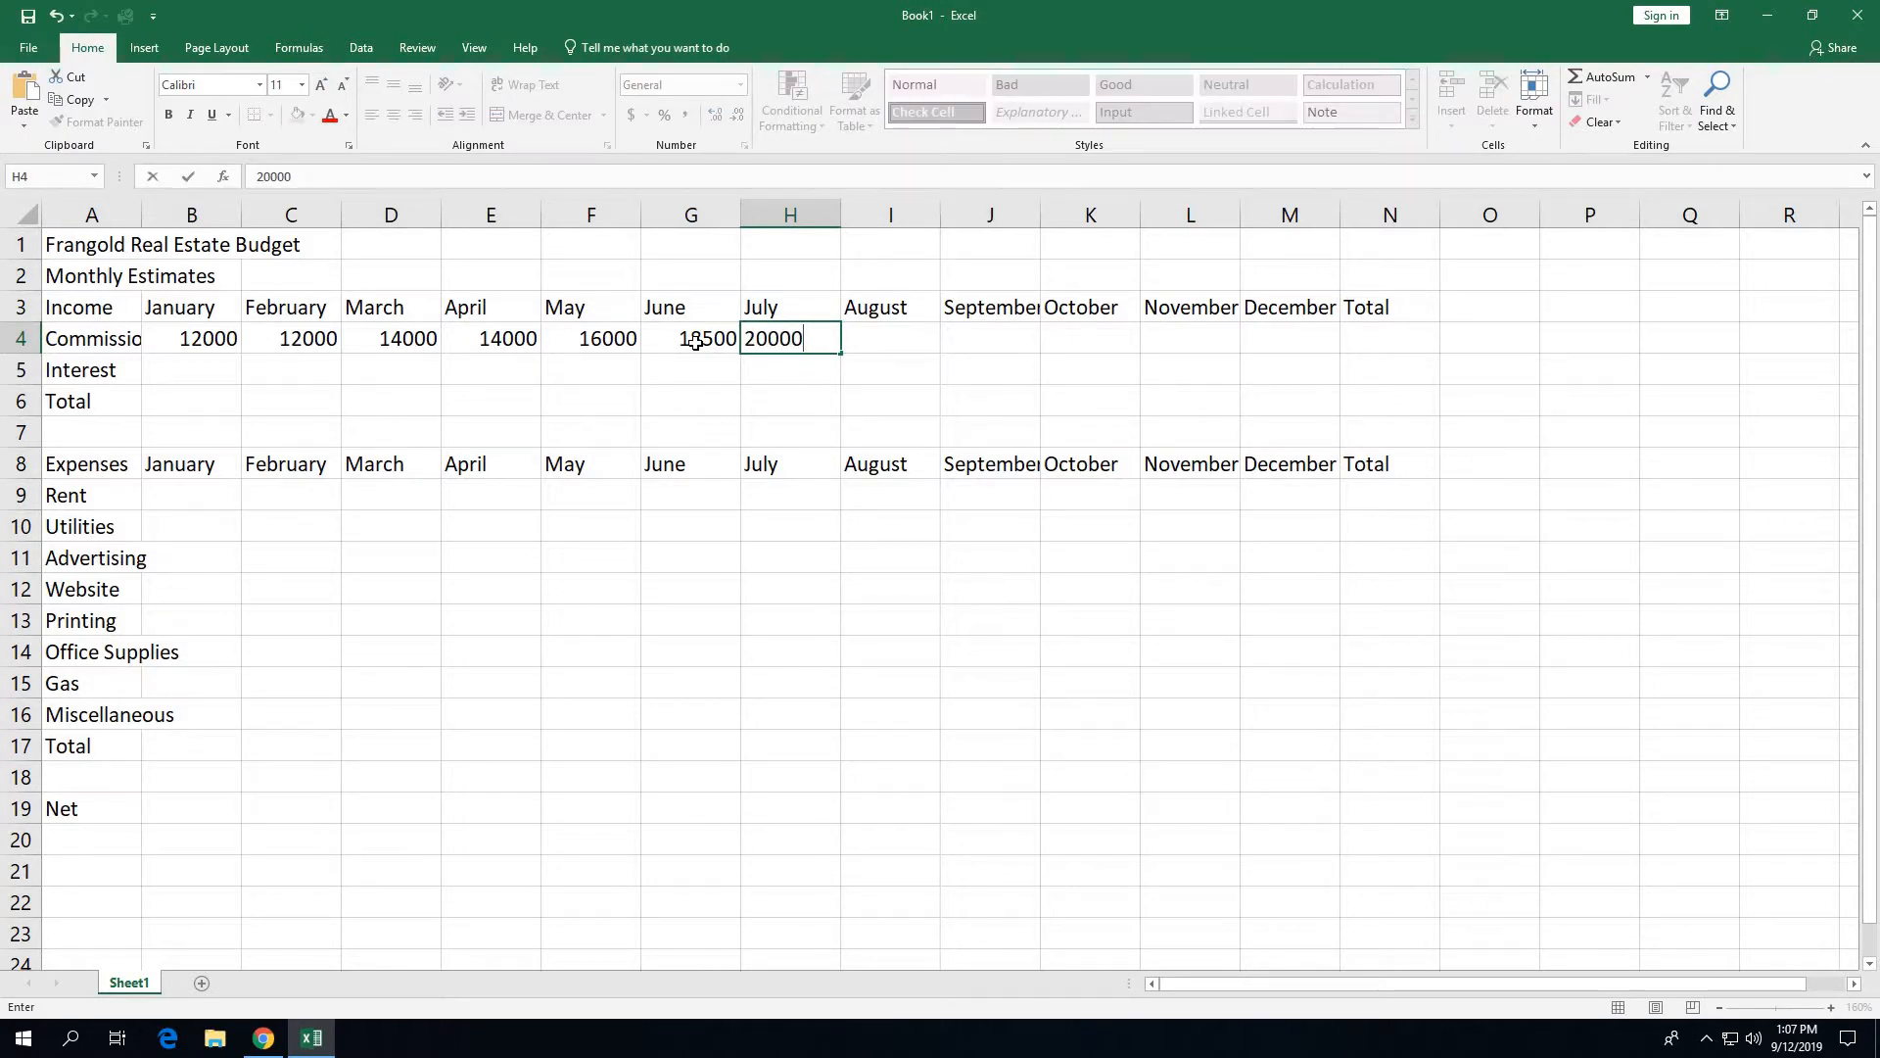
{"action": "key", "text": "Tab"}
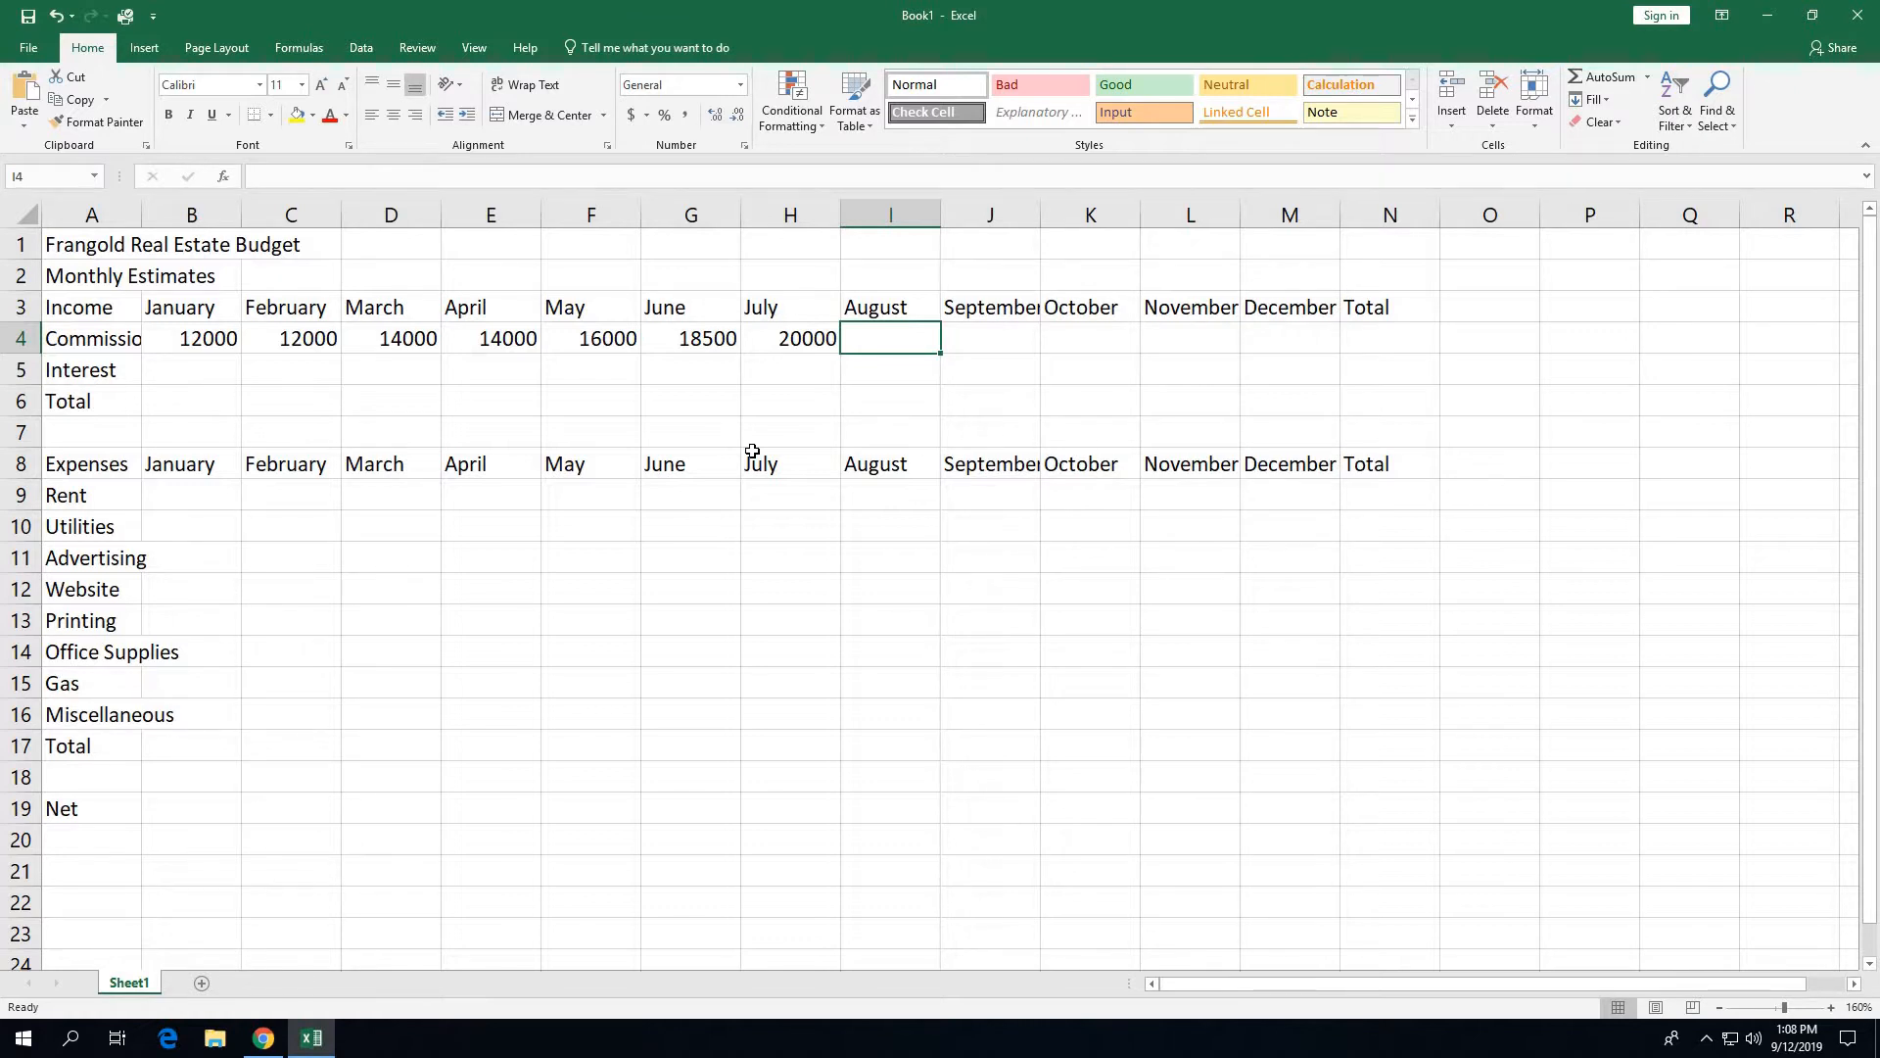
Enter 18500 as the estimated commission for August and September in cells I4 and J4
{"action": "type", "text": "18500"}
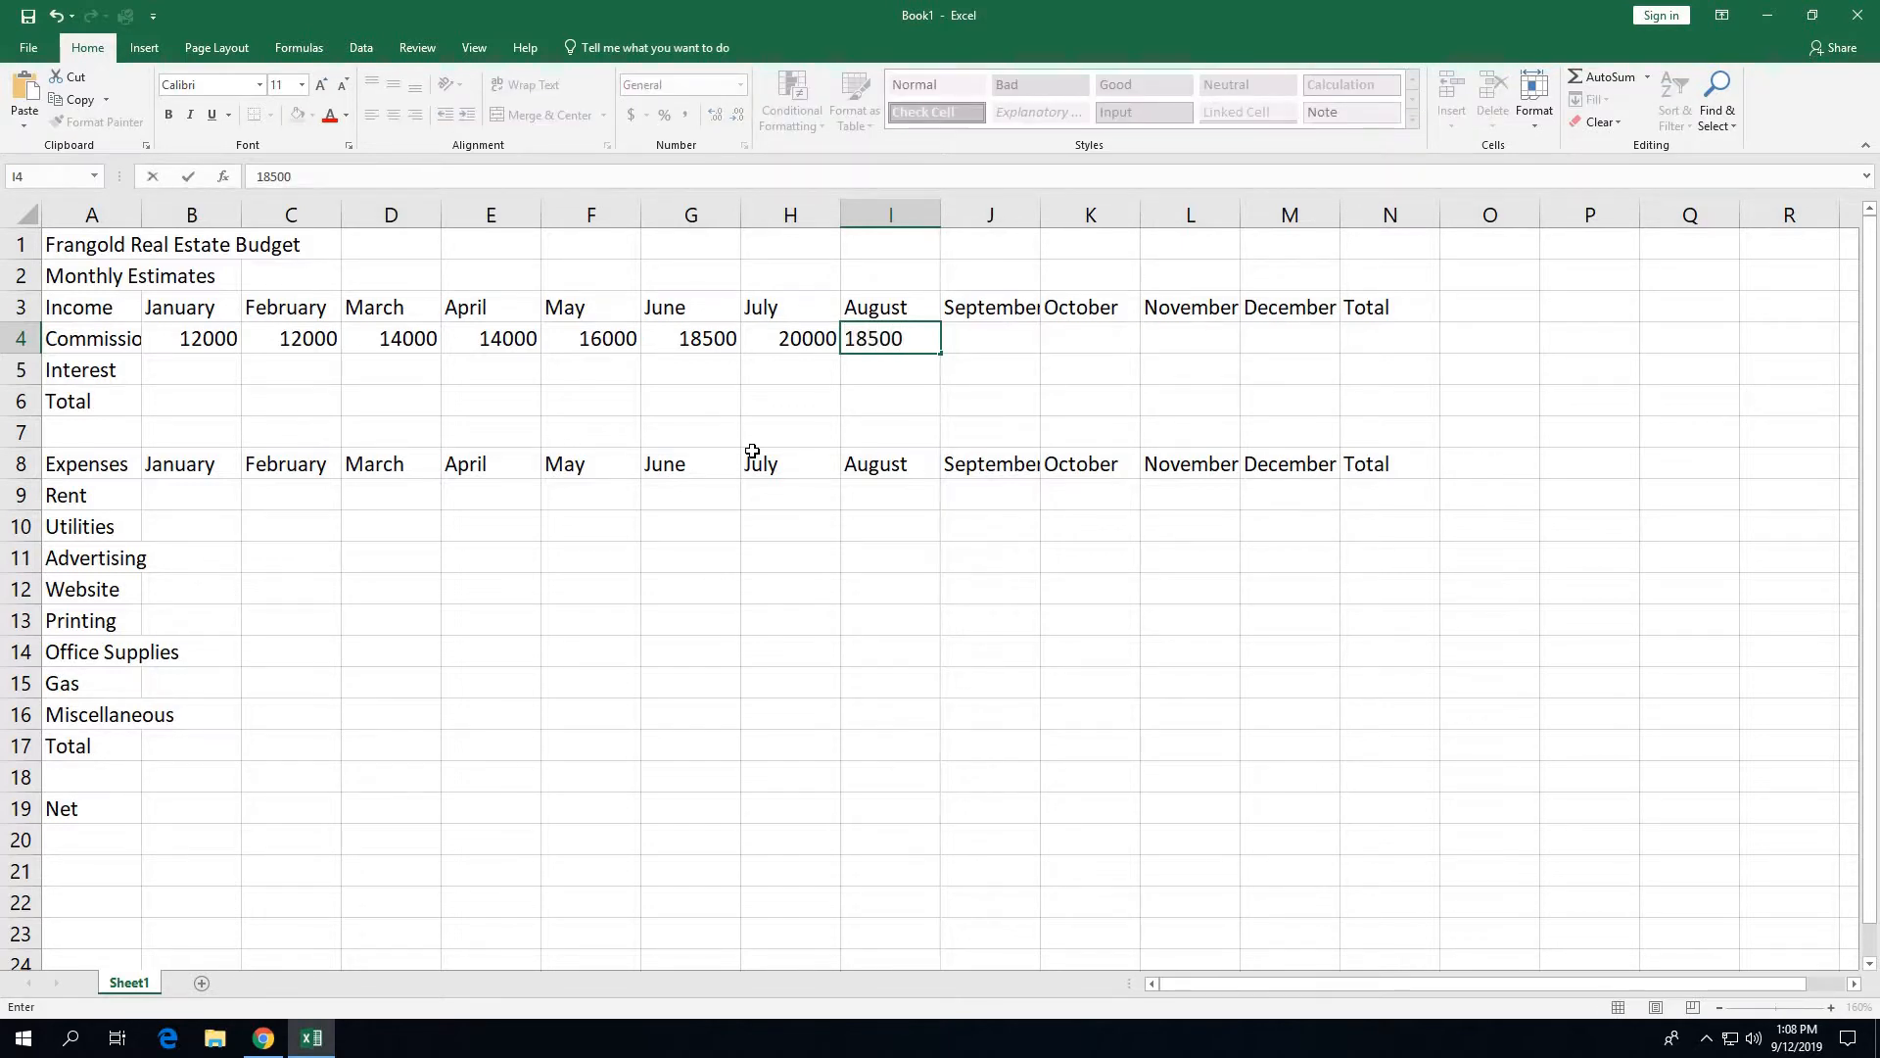
{"action": "key", "text": "Tab"}
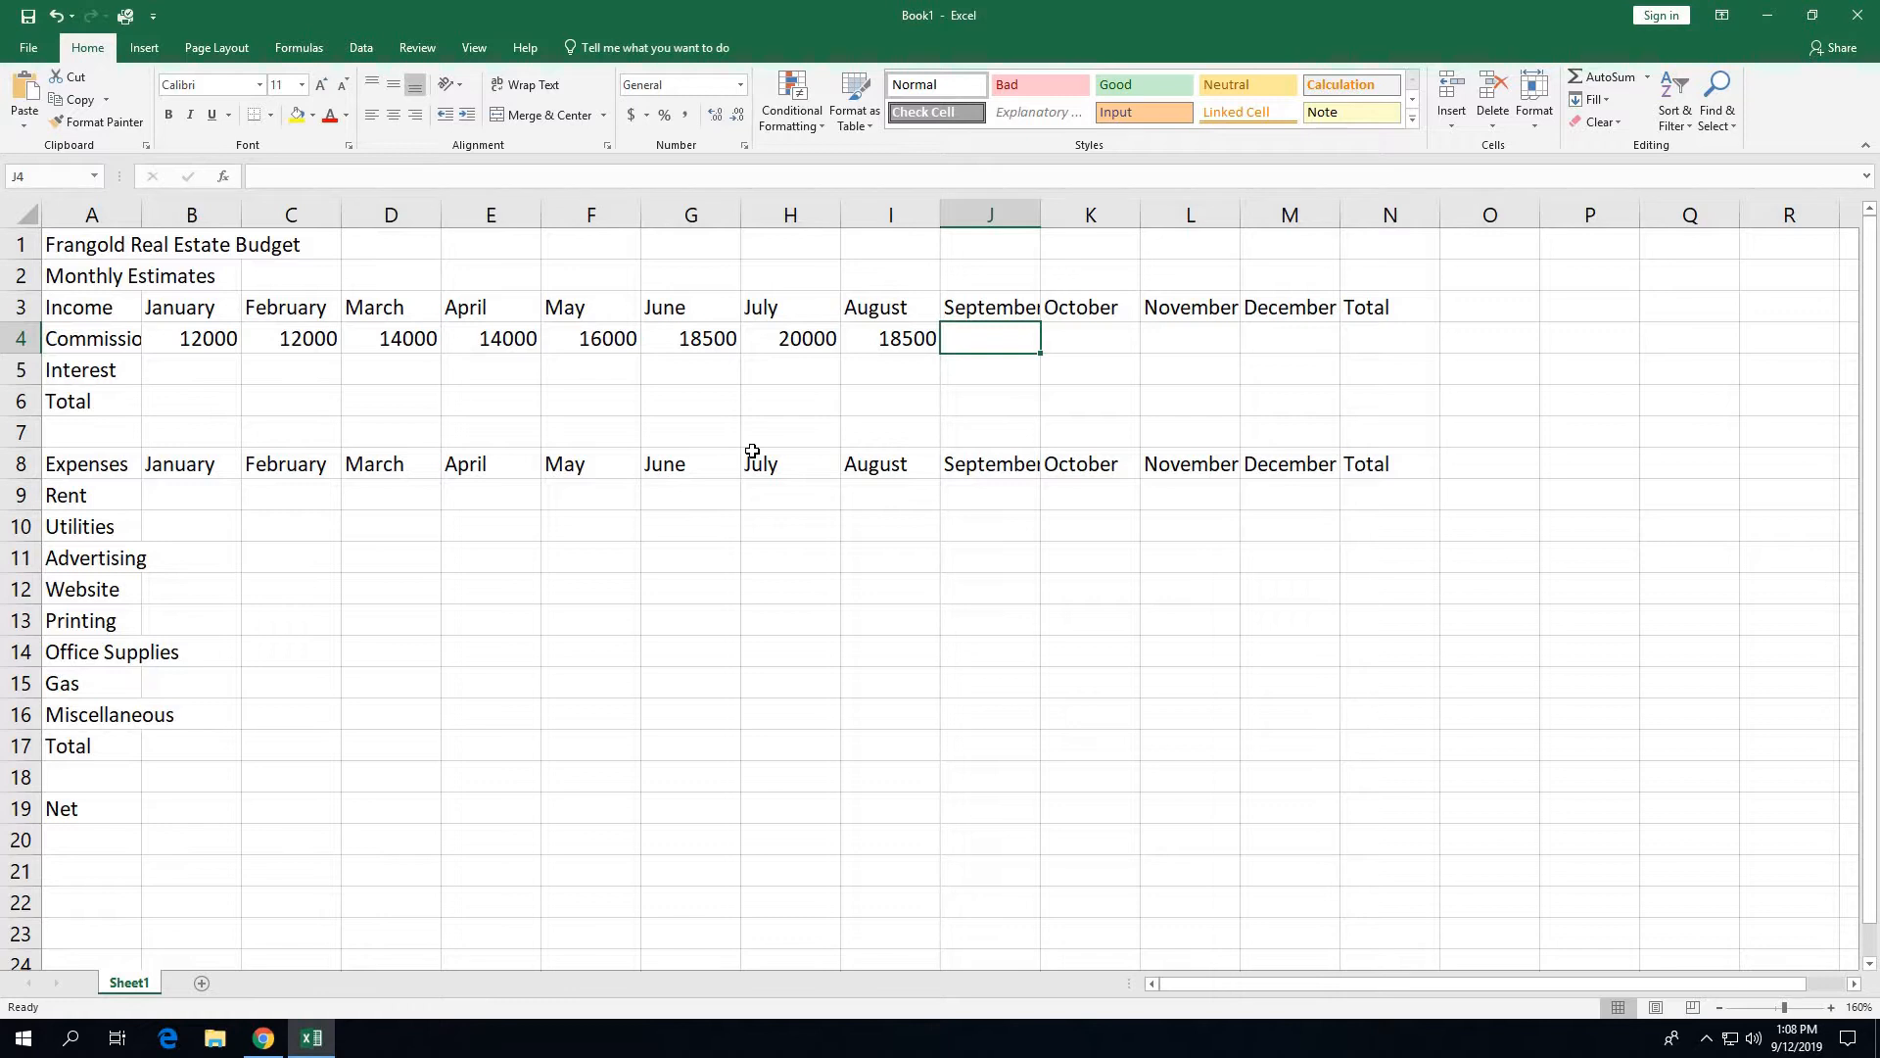
{"action": "type", "text": "18500"}
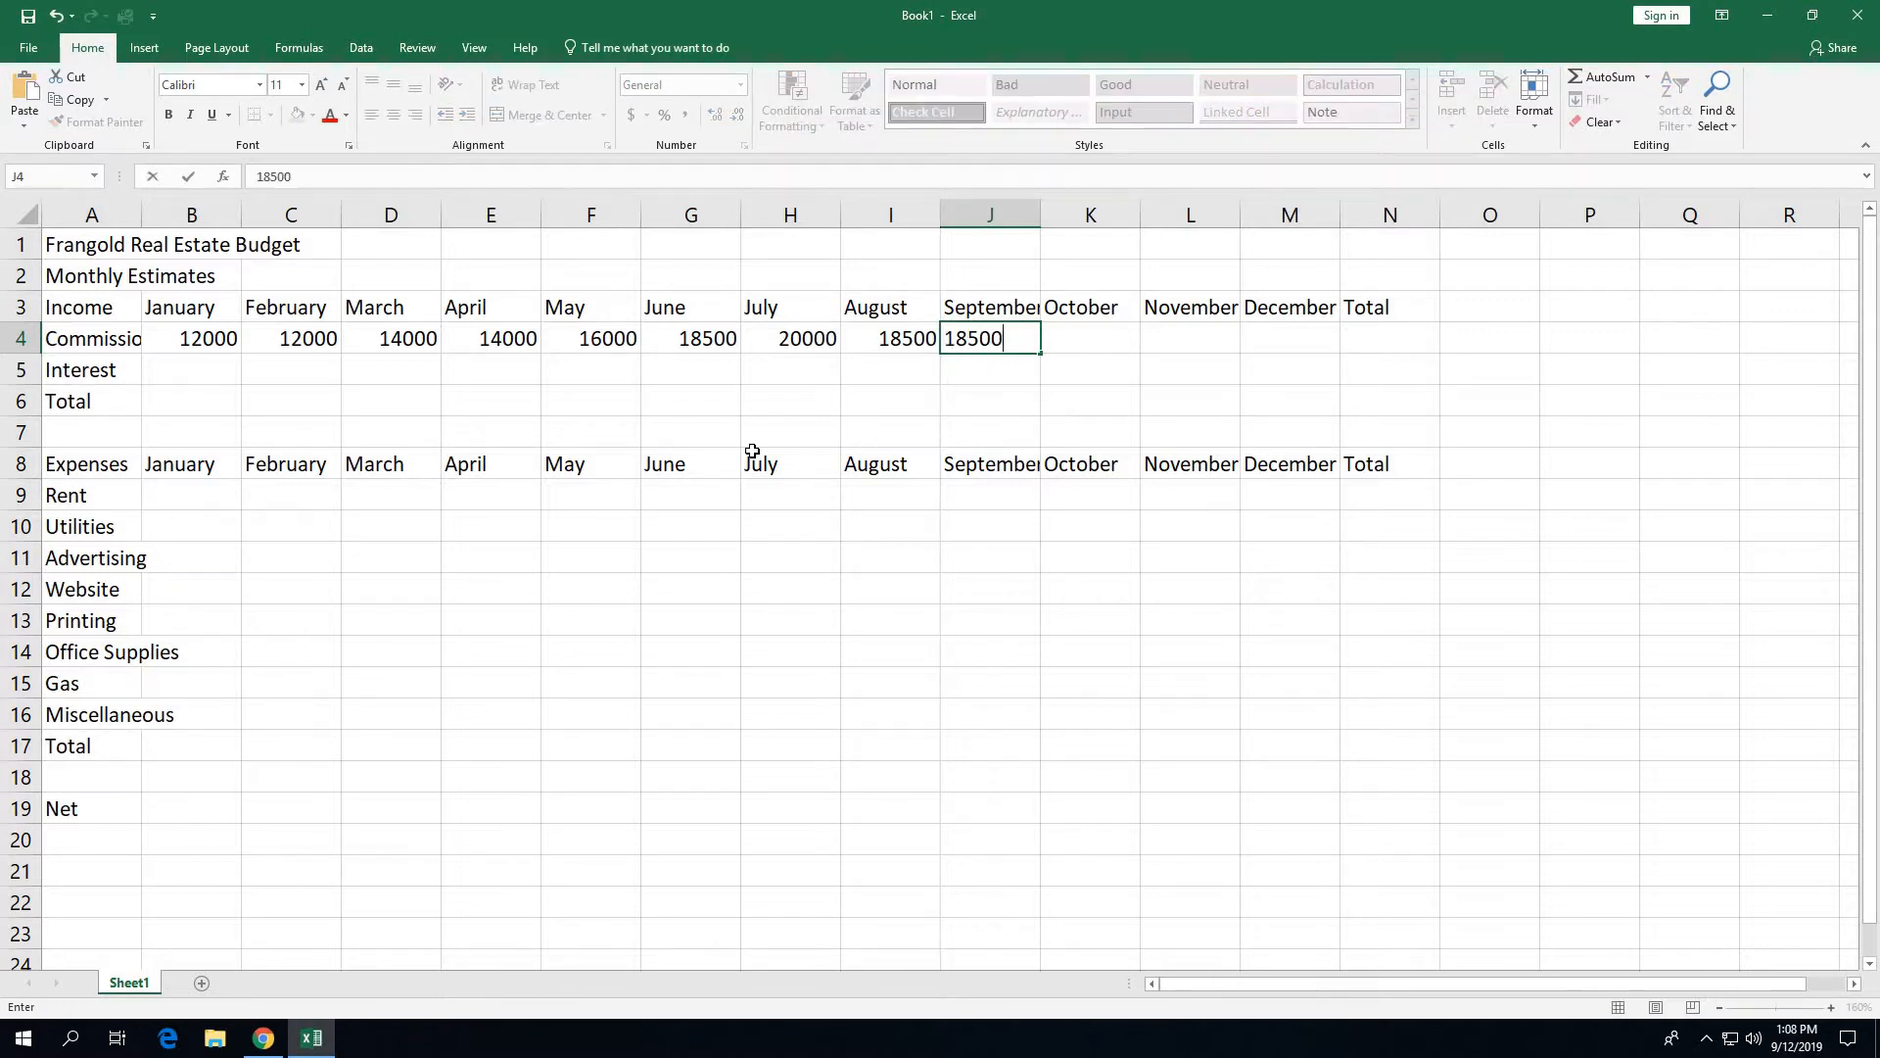
{"action": "key", "text": "ctrl+Return"}
{"action": "key", "text": "Tab"}
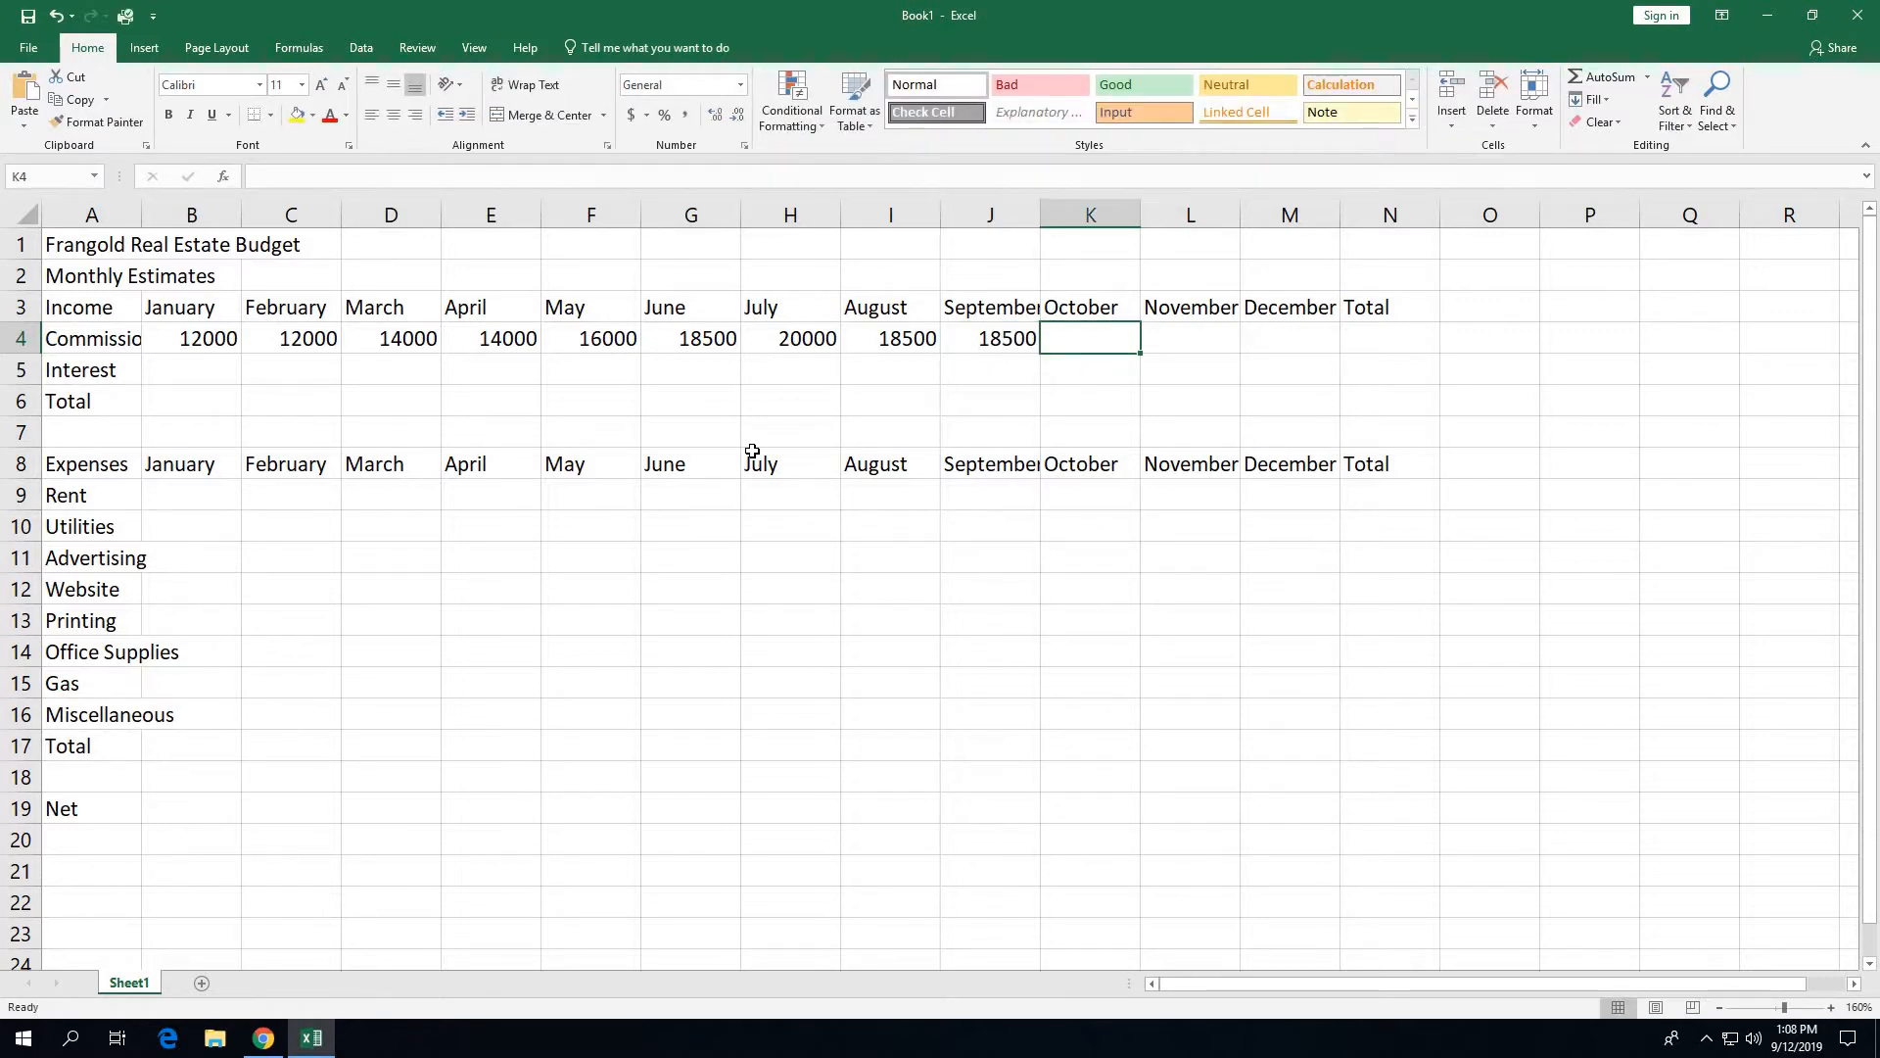
Enter commissions of 14000 for October and November in cells K4 and L4, and 16500 for December in M4
{"action": "type", "text": "14000"}
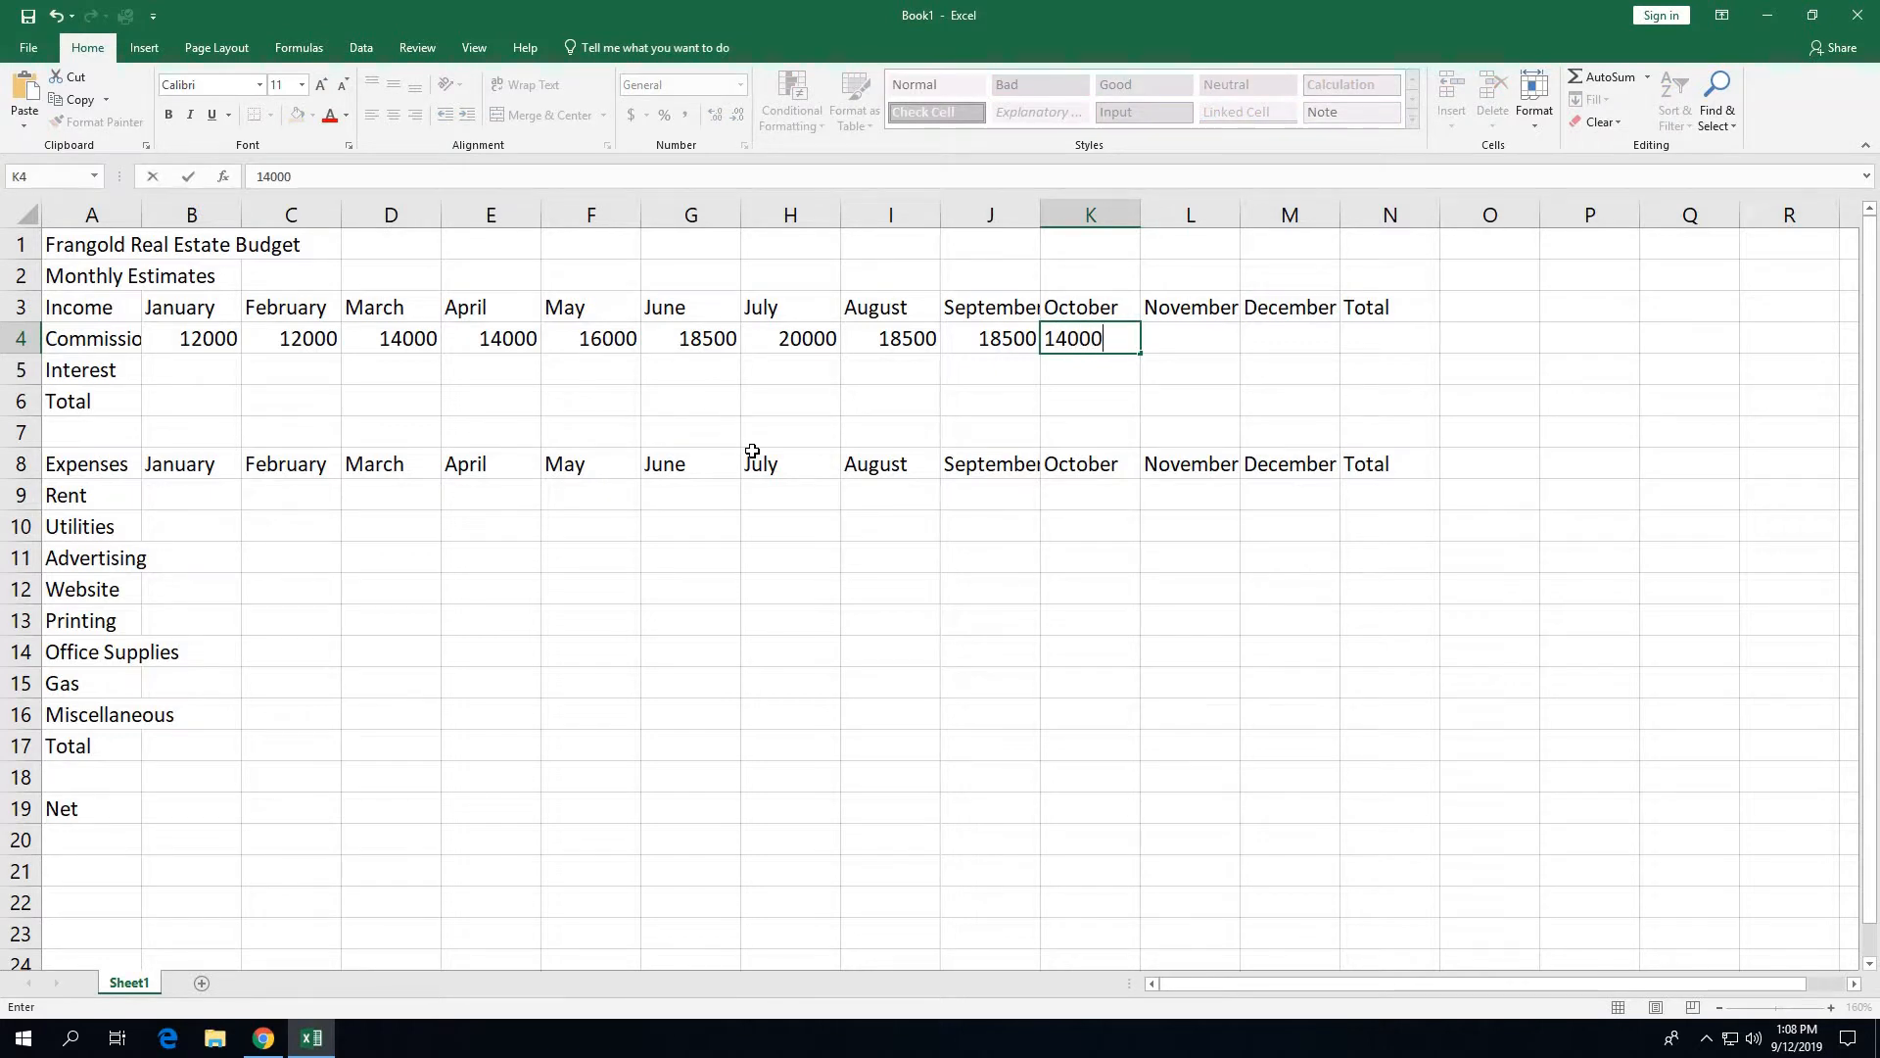
{"action": "key", "text": "Tab"}
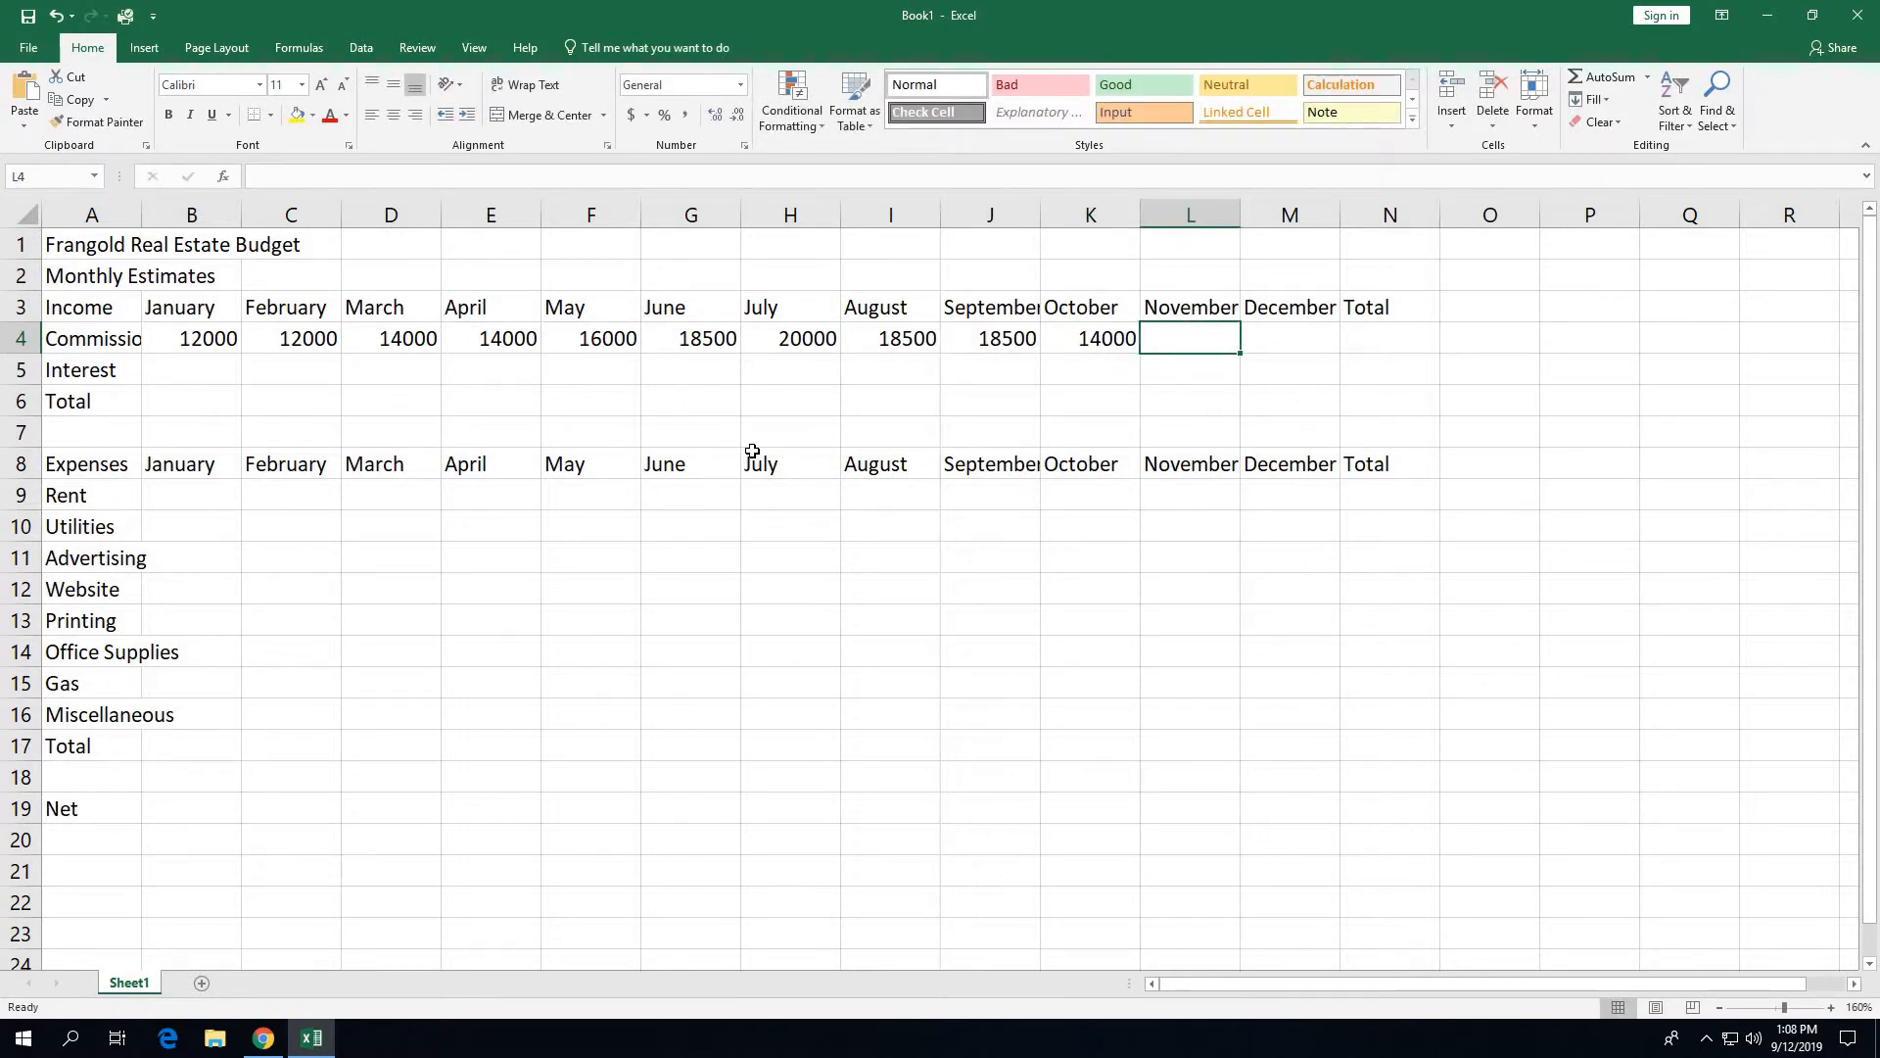
{"action": "type", "text": "14000"}
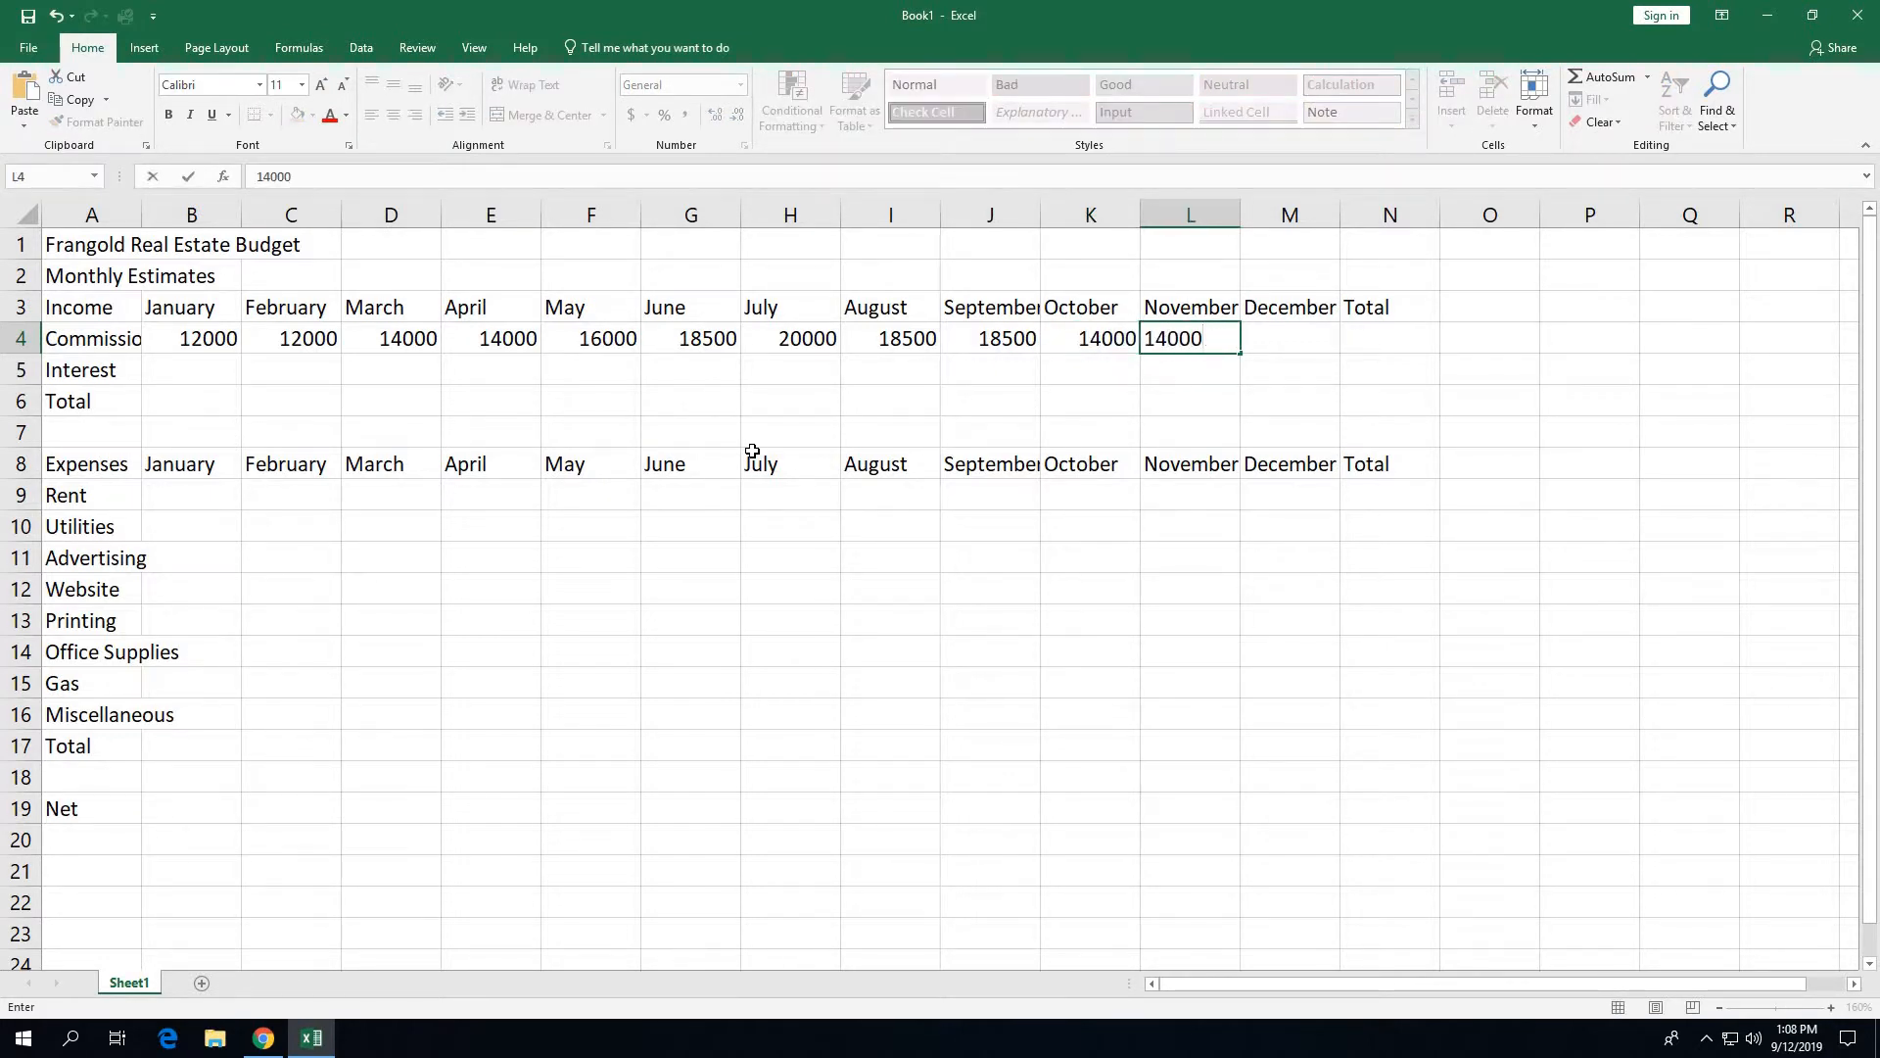
{"action": "key", "text": "Tab"}
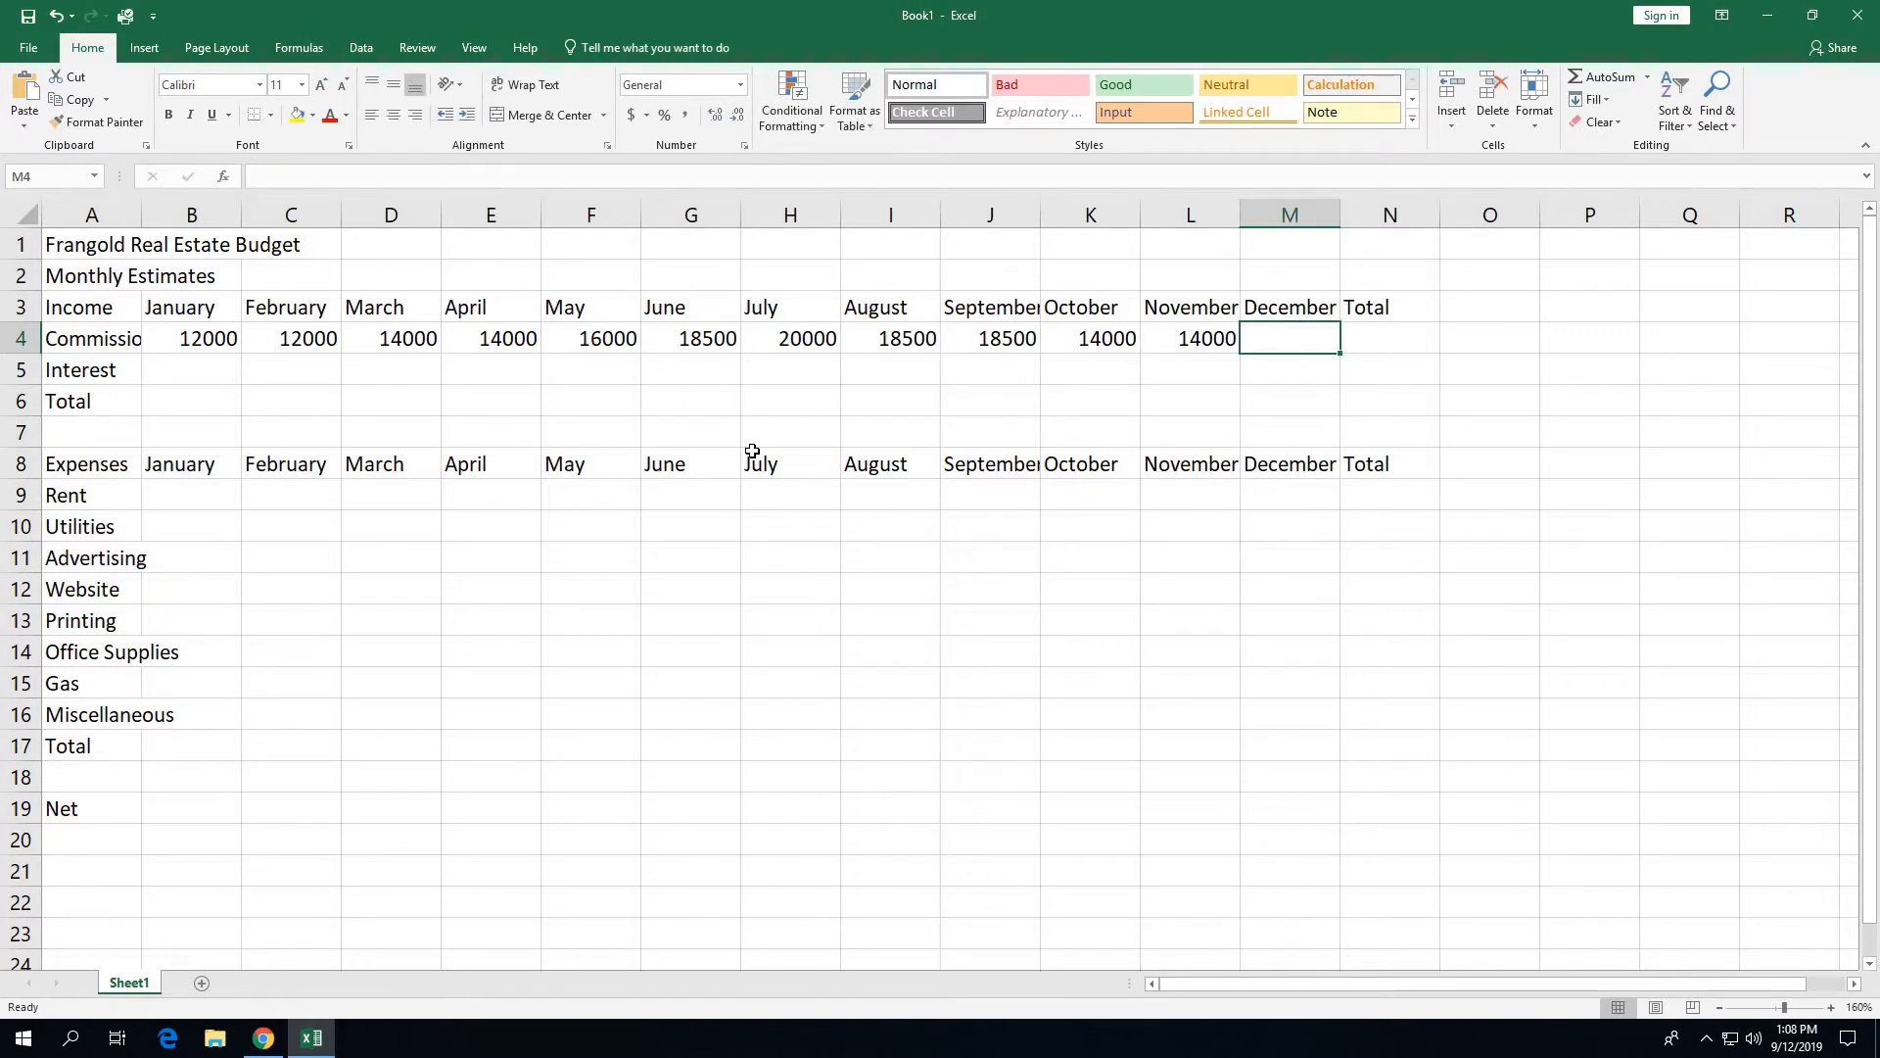
{"action": "type", "text": "16500"}
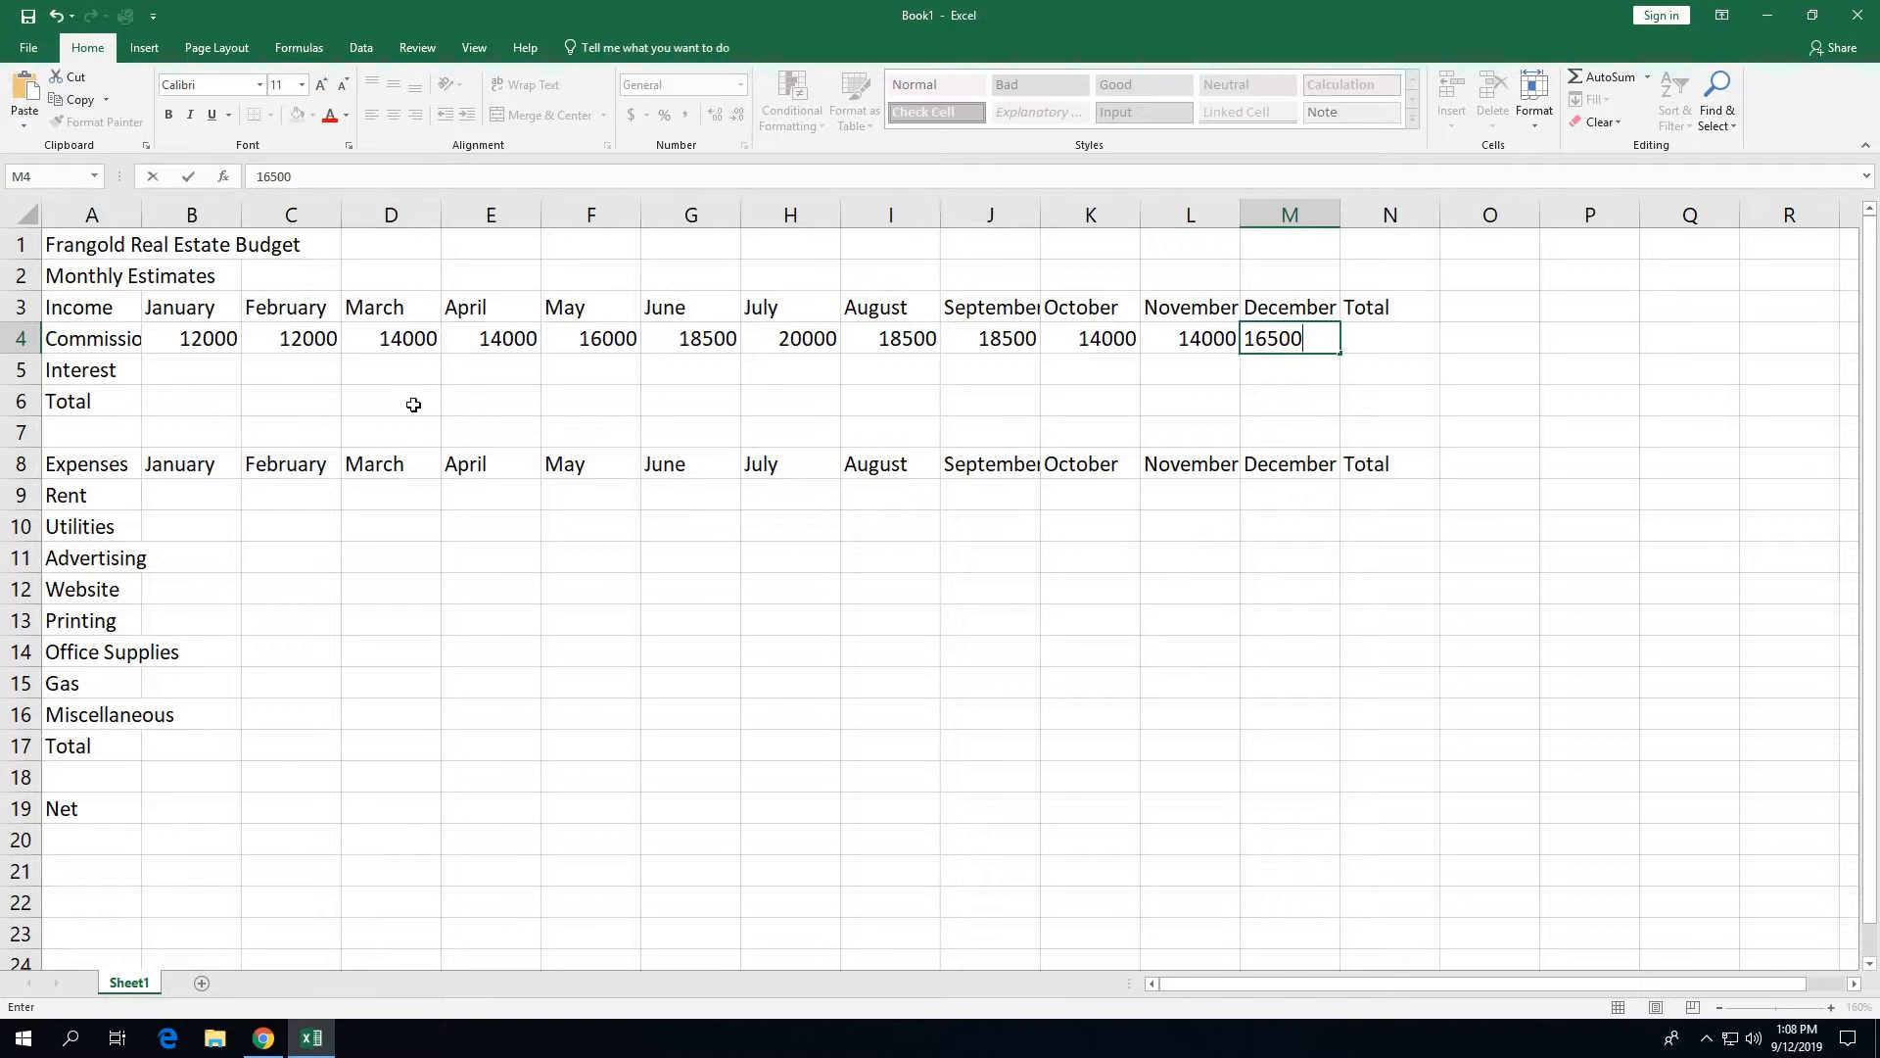
Enter 100 as the January interest in cell B5 and fill it across to December in cell M5
{"action": "left_click", "coordinate": [201, 372]}
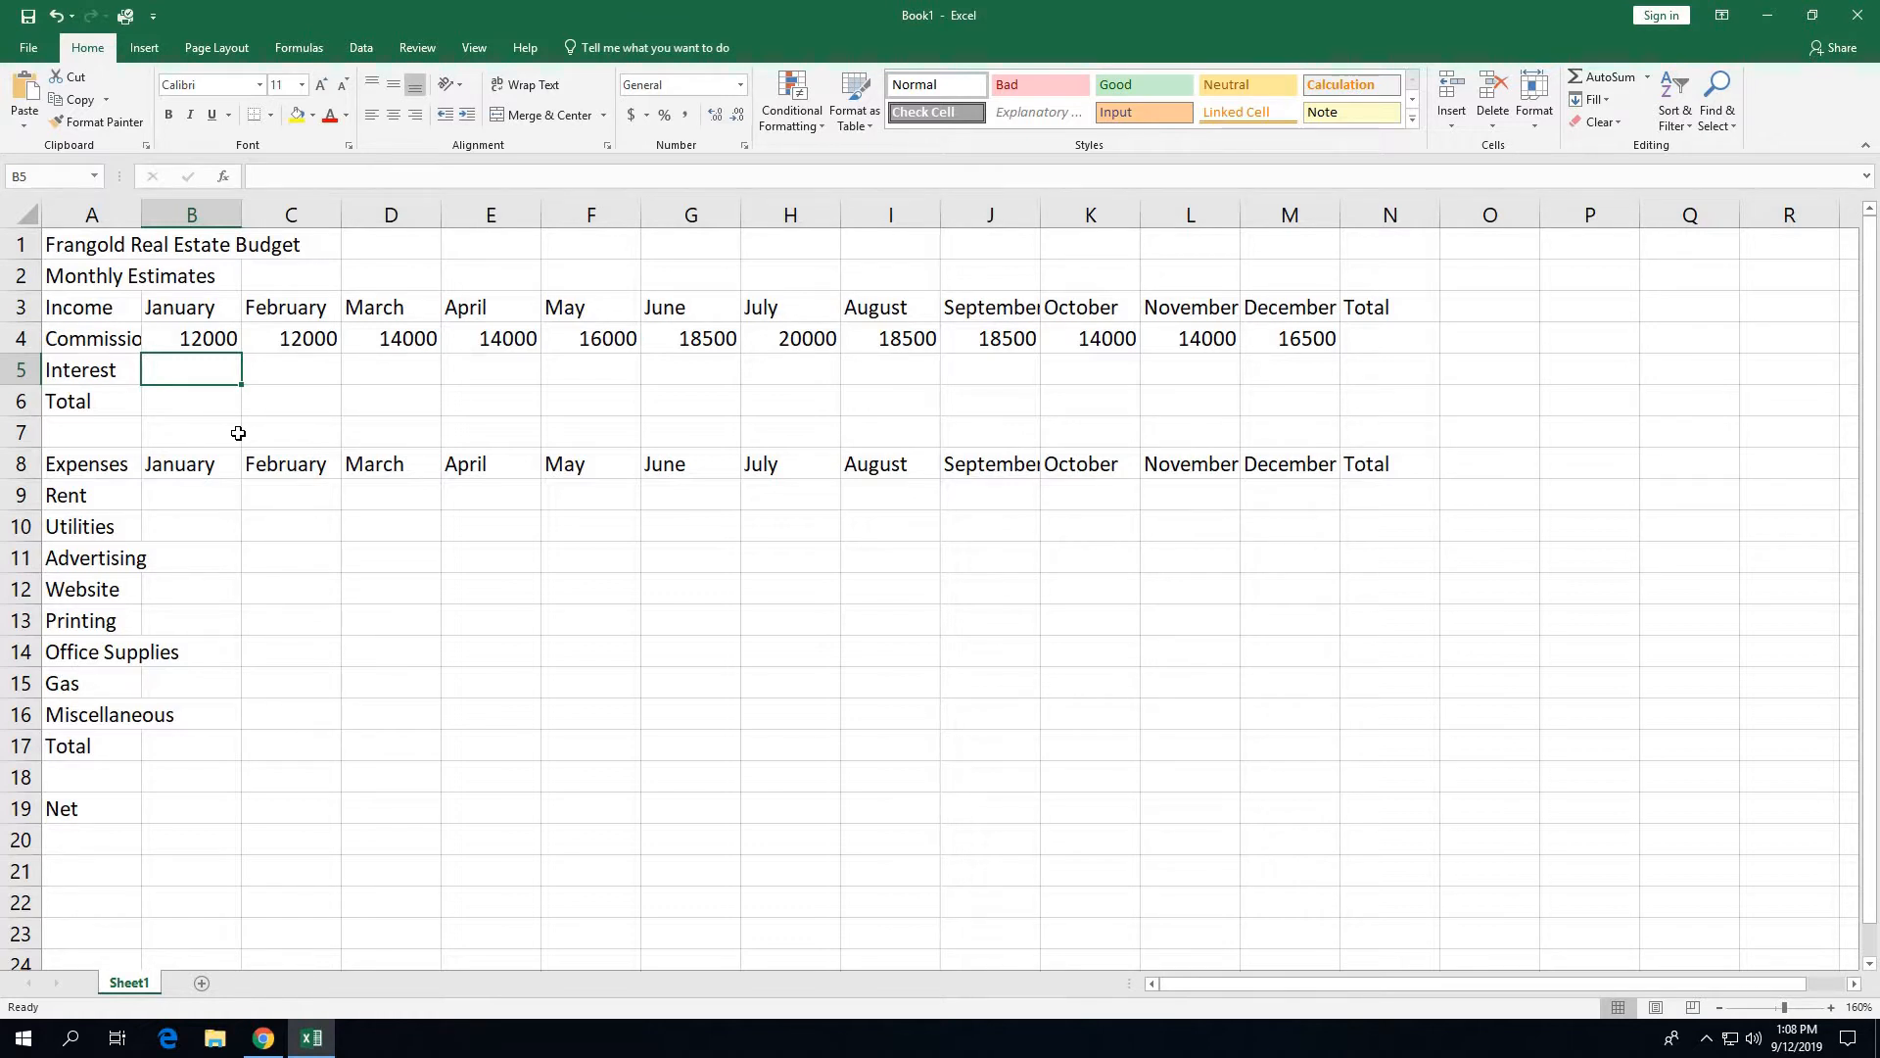
{"action": "type", "text": "100"}
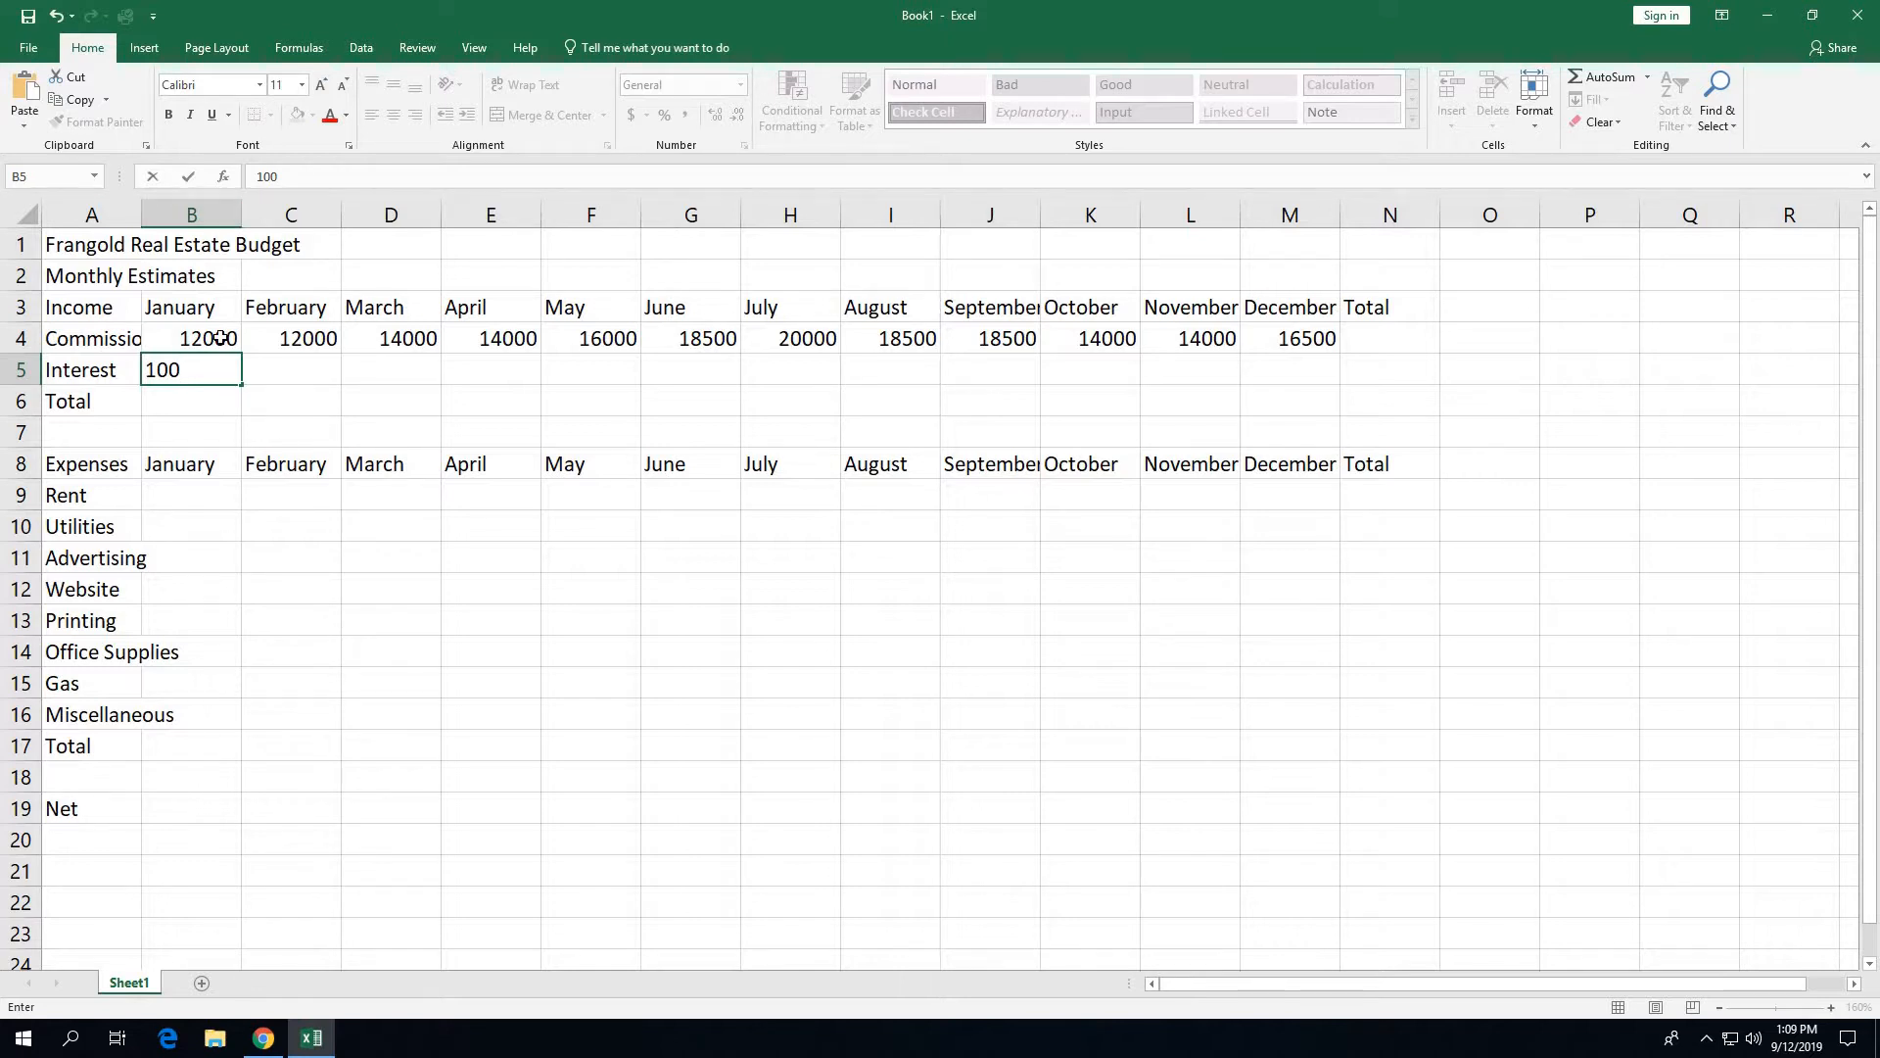
{"action": "left_click", "coordinate": [188, 176]}
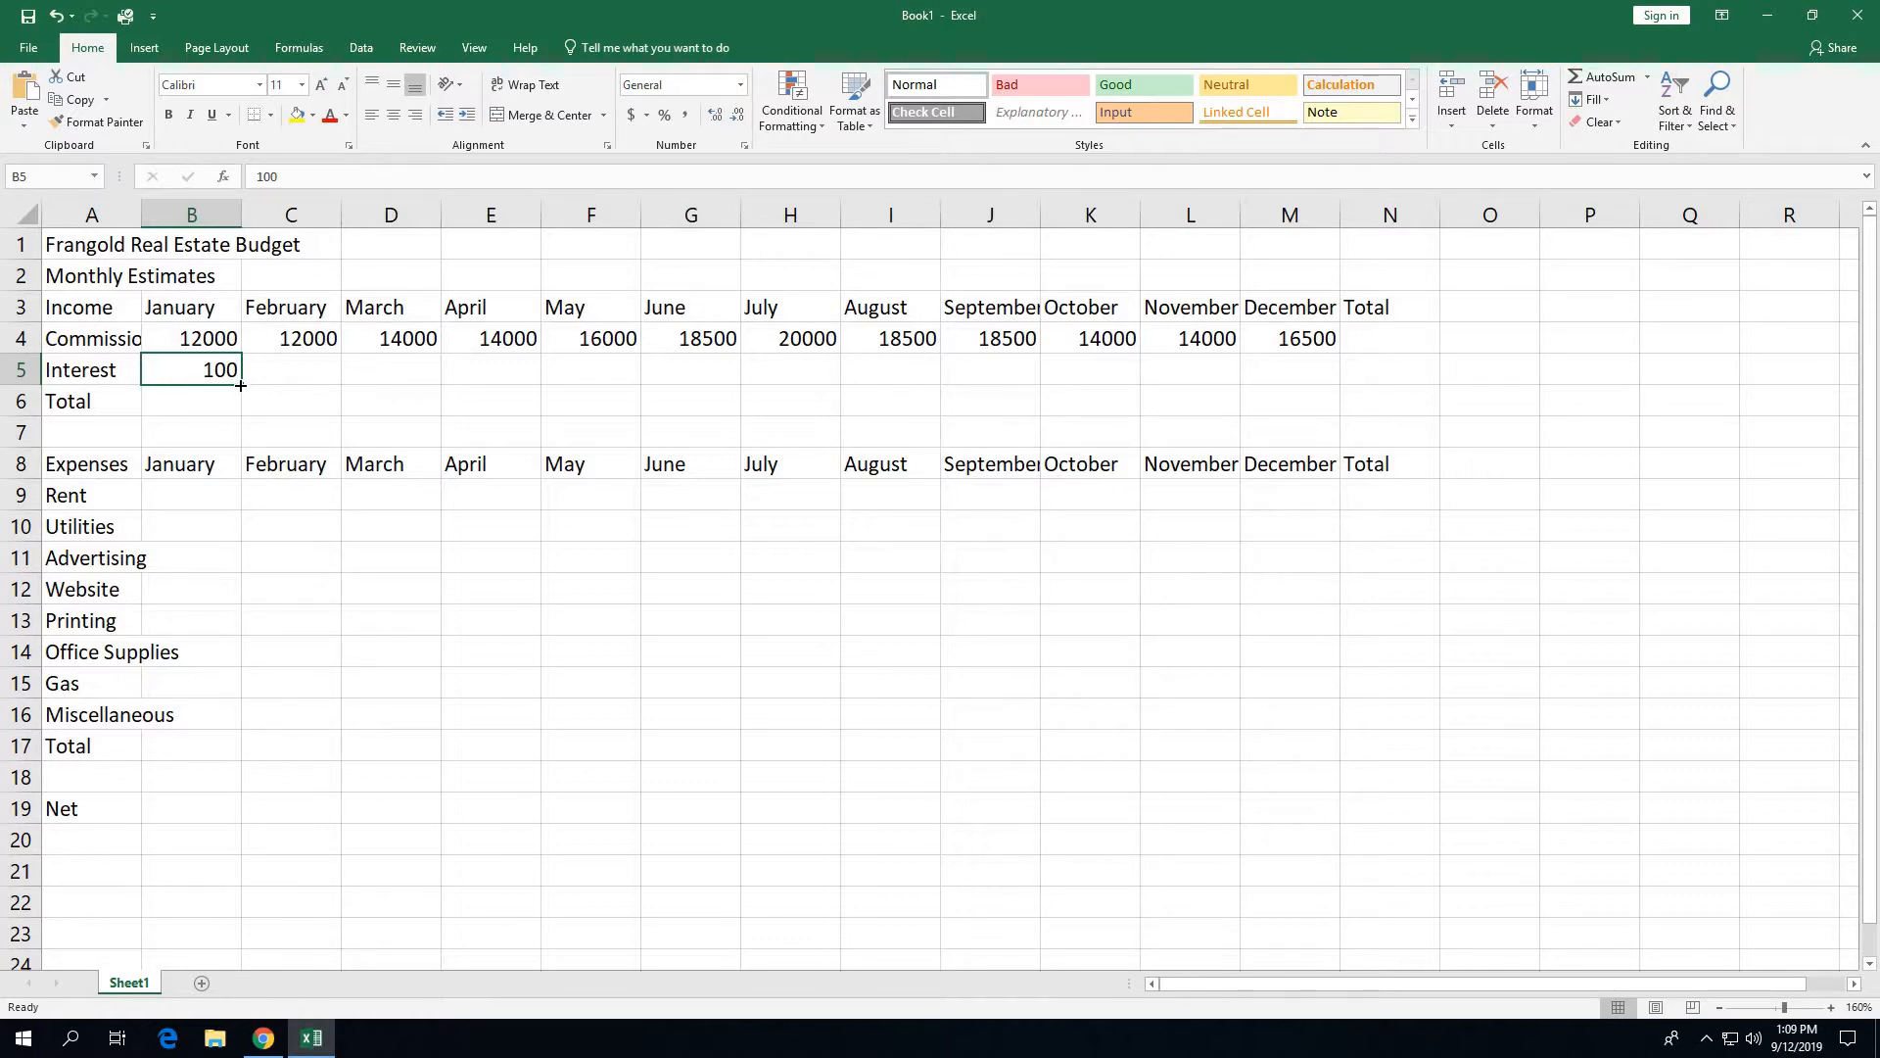
{"action": "left_click_drag", "start_coordinate": [241, 386], "coordinate": [1309, 391]}
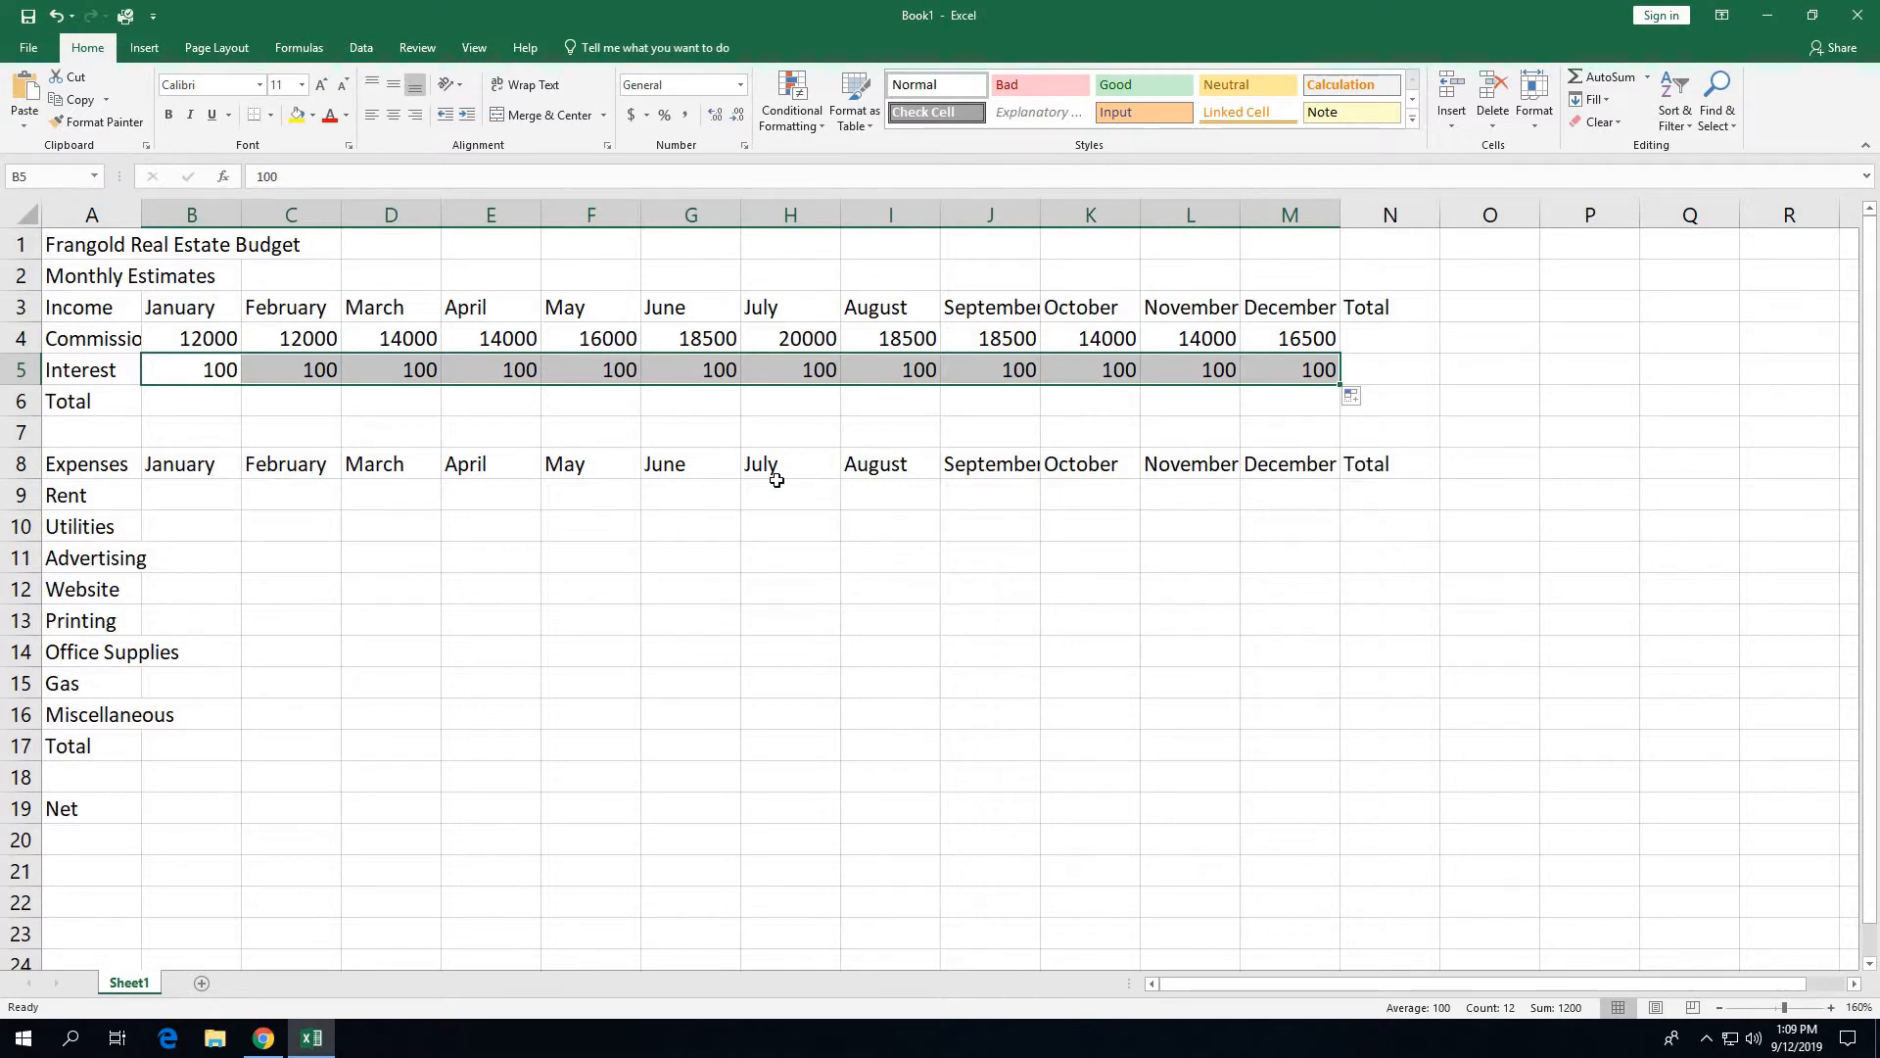
Enter 1500 as the January rent in cell B9 and fill it across to December in cell M9
{"action": "left_click", "coordinate": [191, 504]}
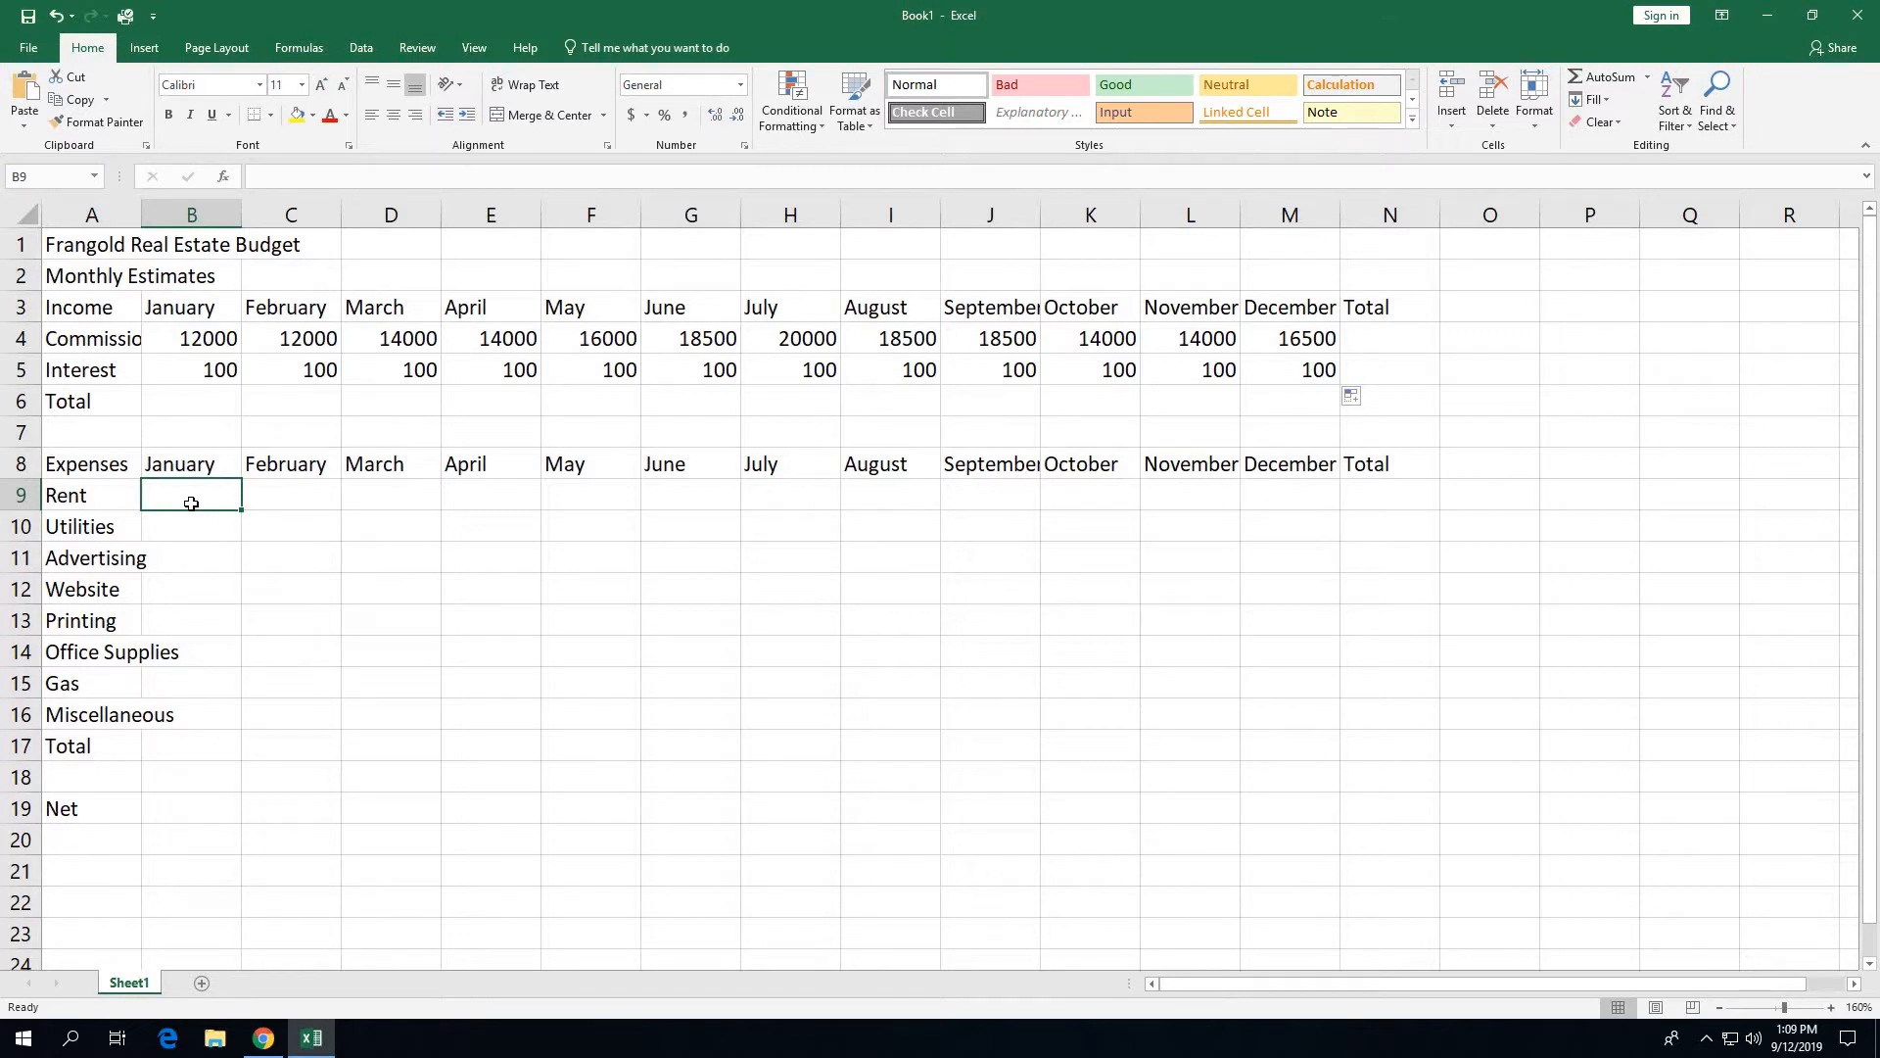
{"action": "type", "text": "1500"}
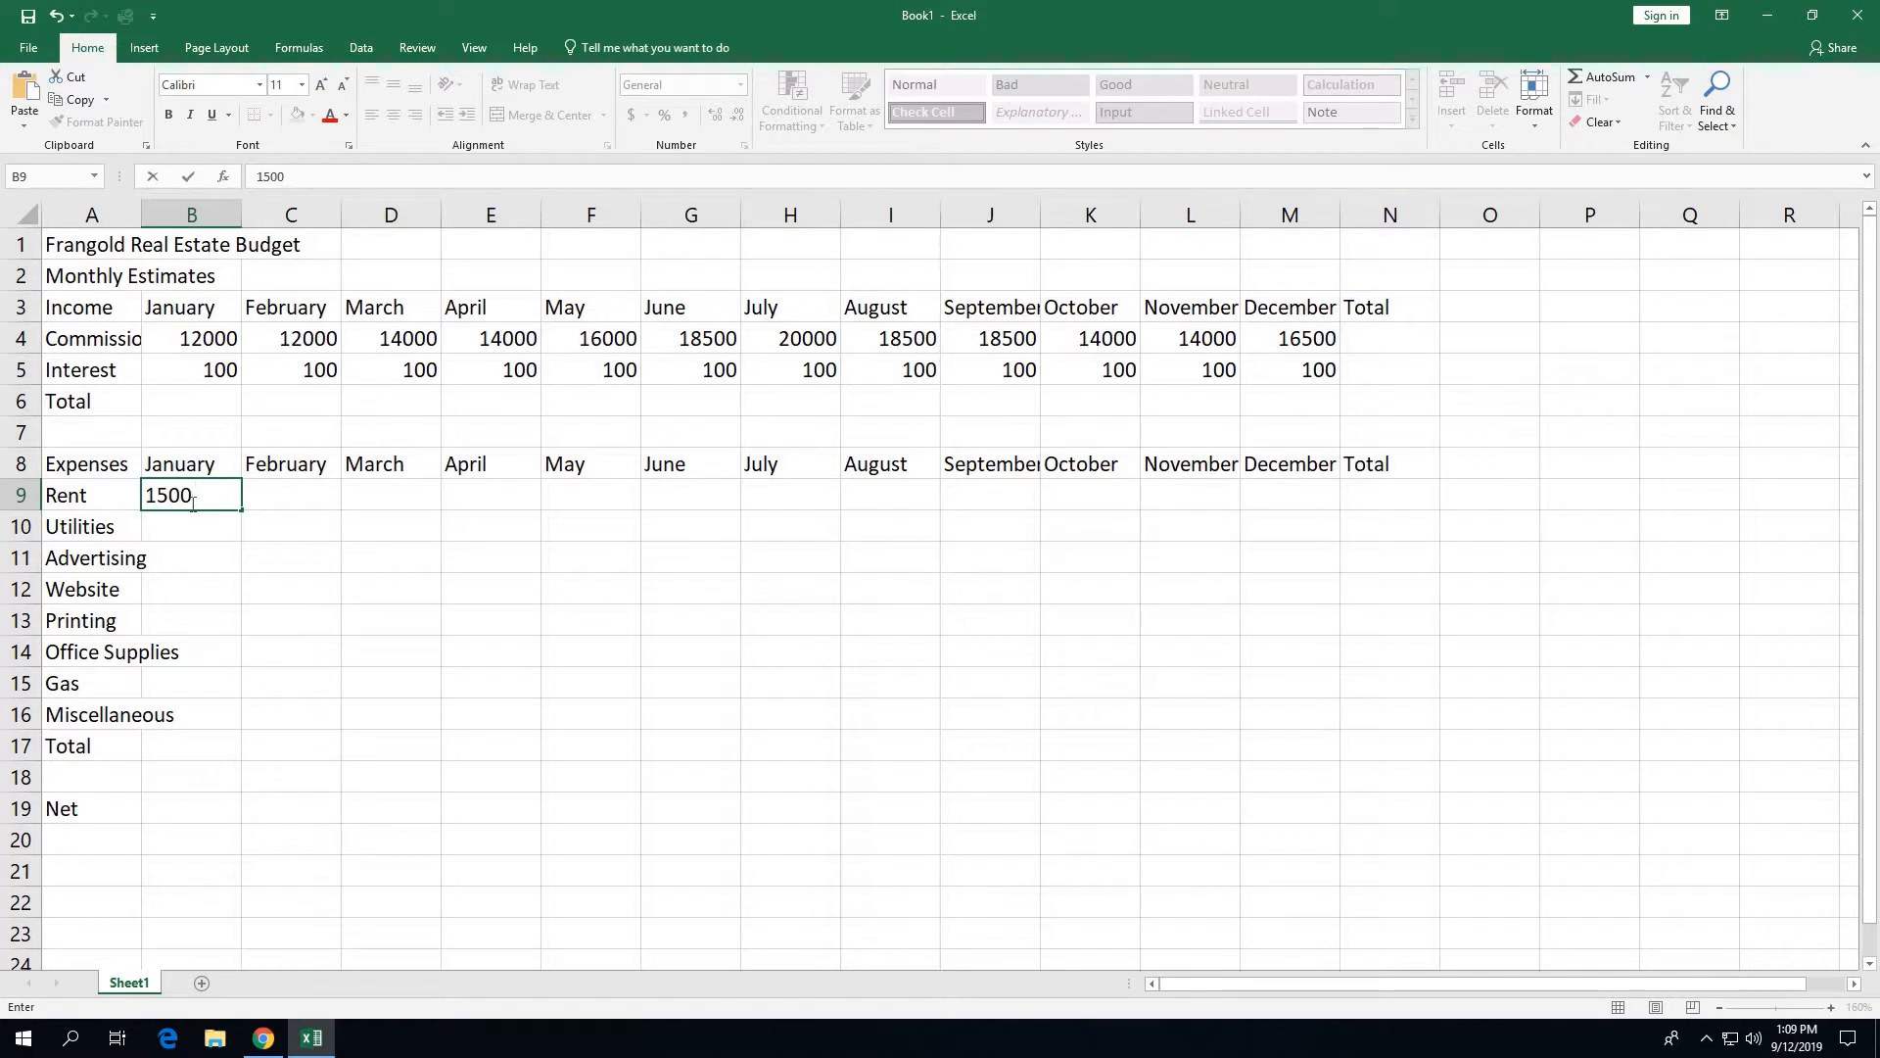
{"action": "left_click", "coordinate": [189, 179]}
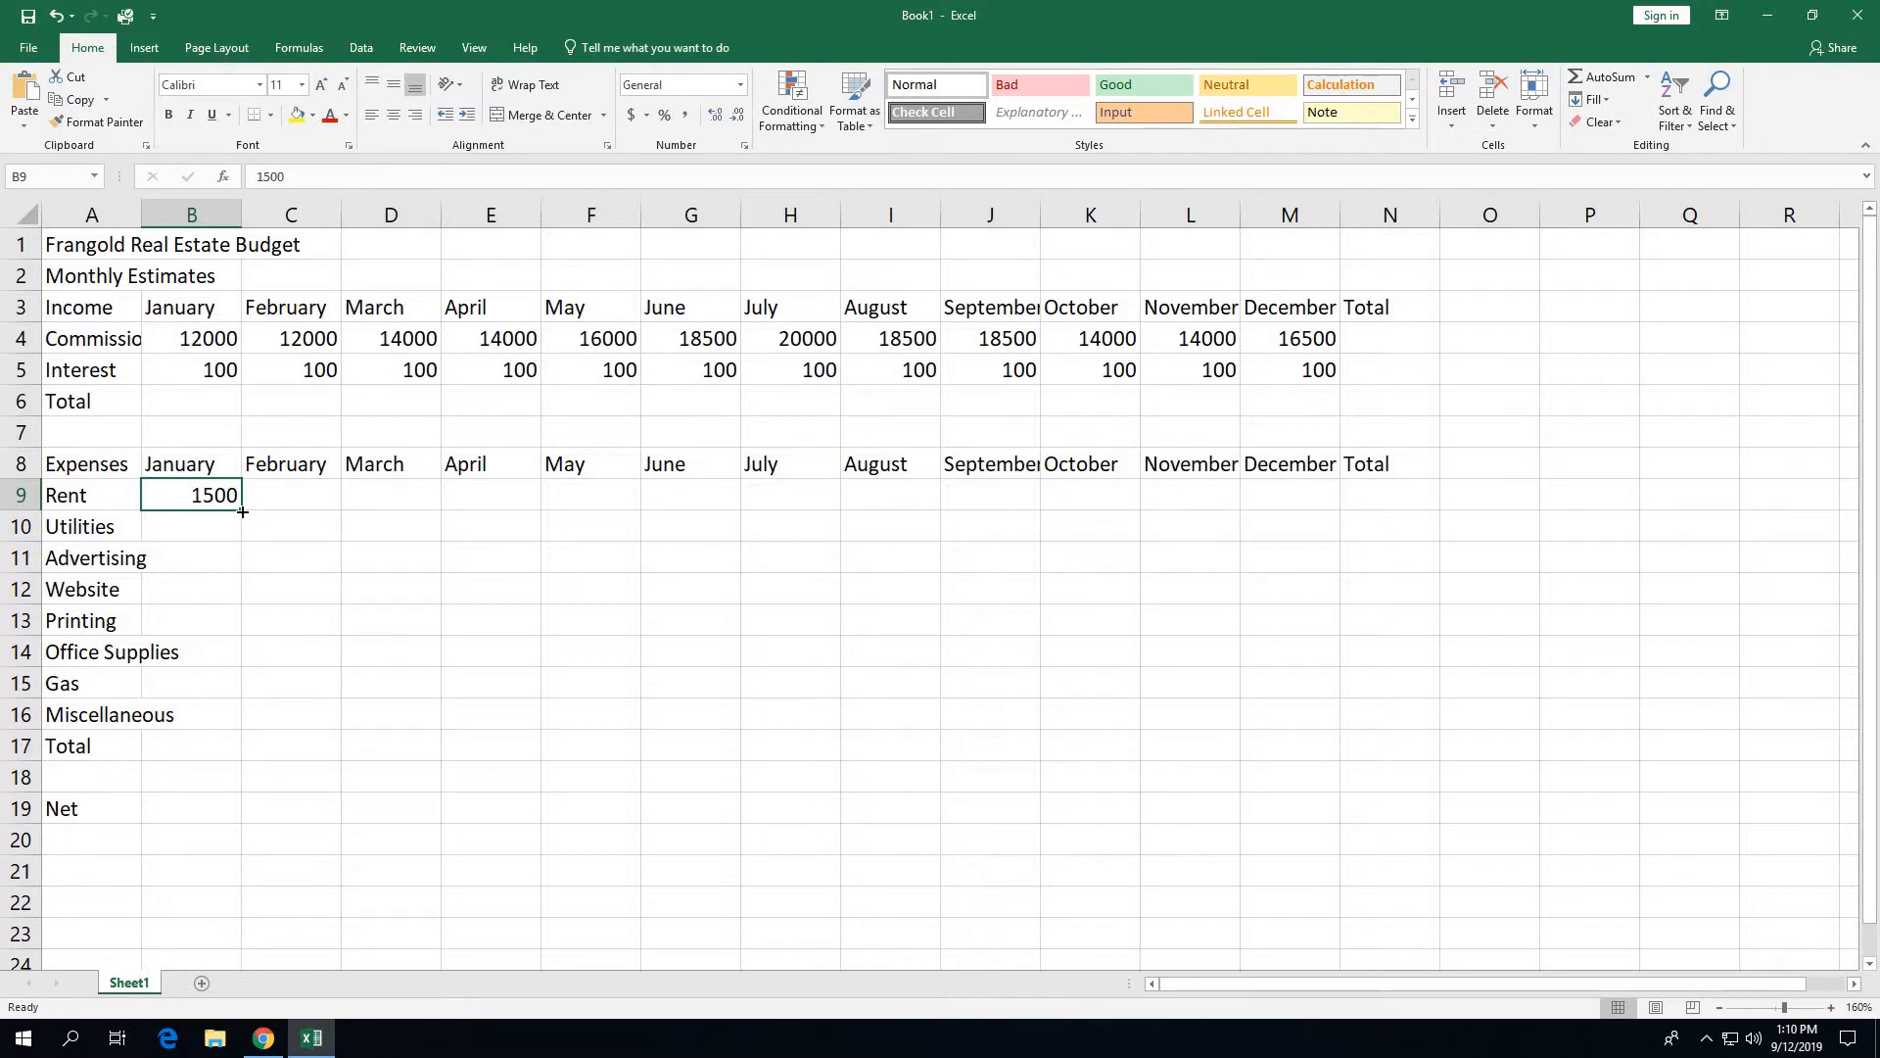
{"action": "left_click_drag", "start_coordinate": [242, 511], "coordinate": [1314, 520]}
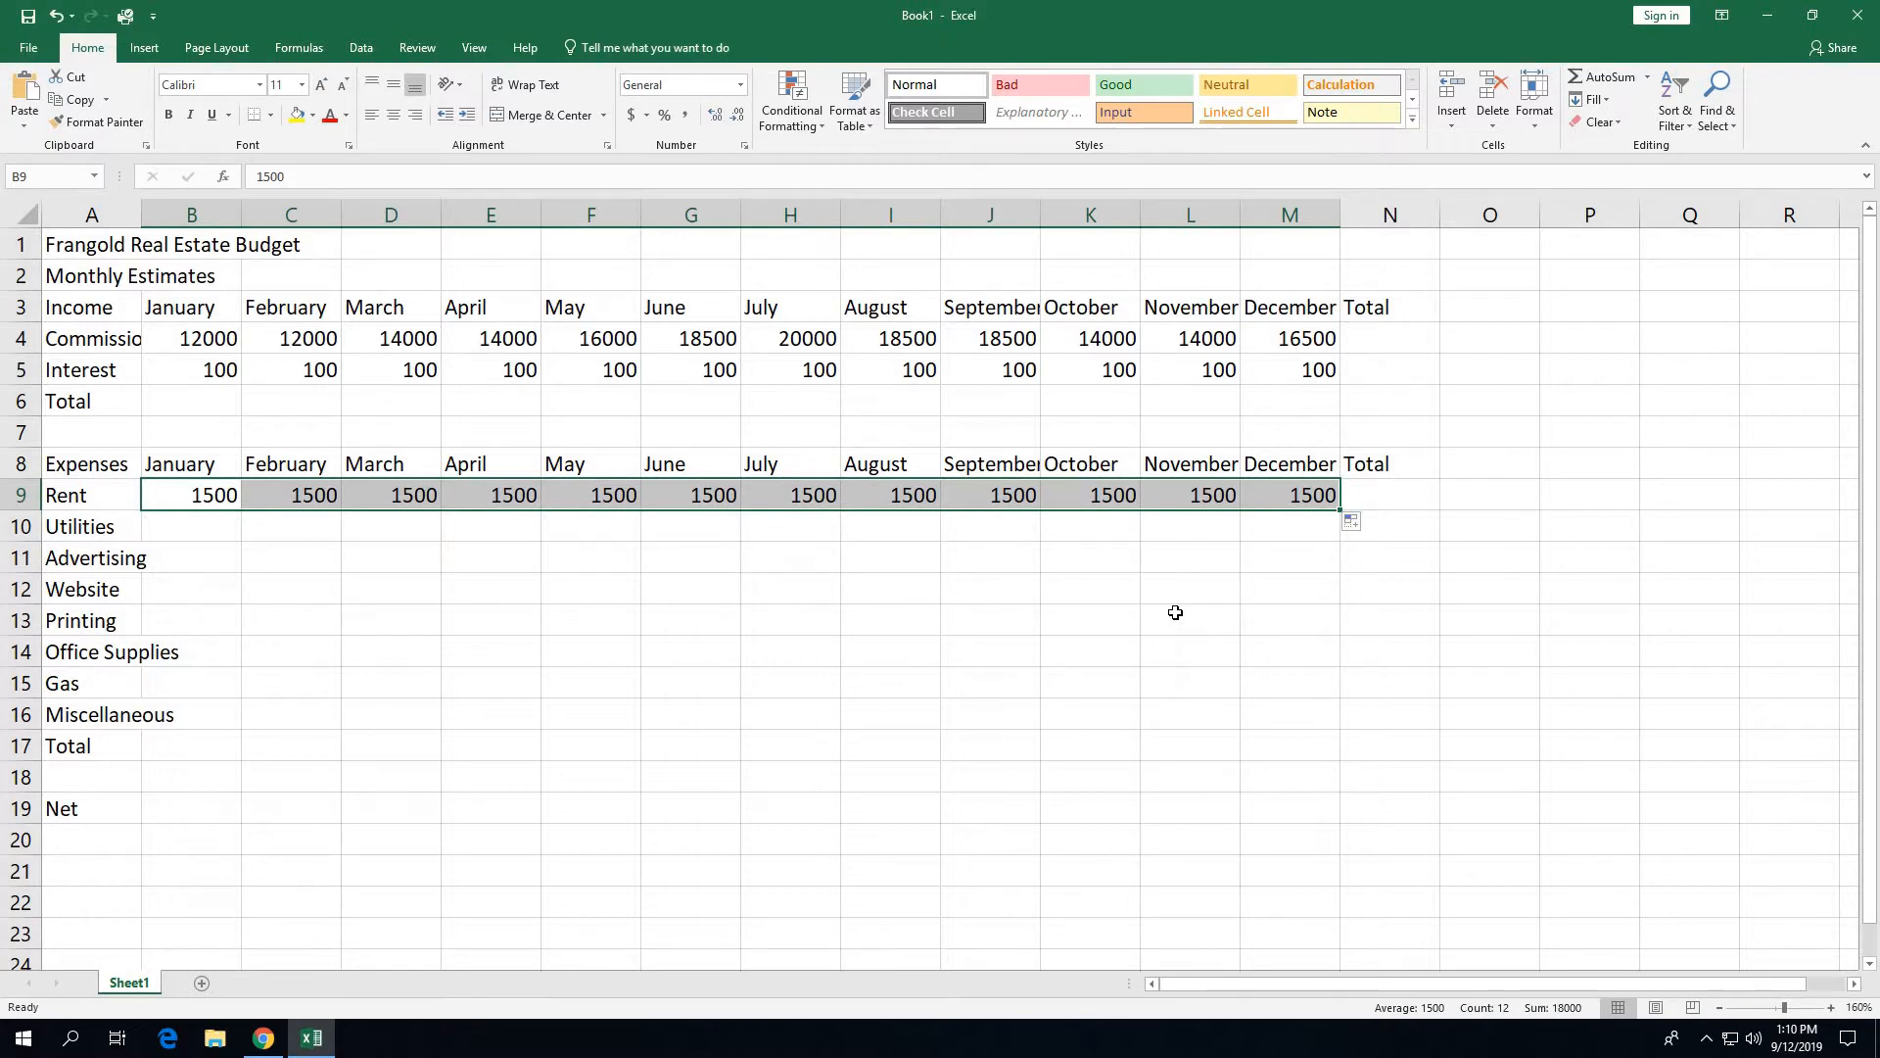
Enter 325 as the January utilities in cell B10 and fill it across to December in cell M10
{"action": "left_click", "coordinate": [177, 524]}
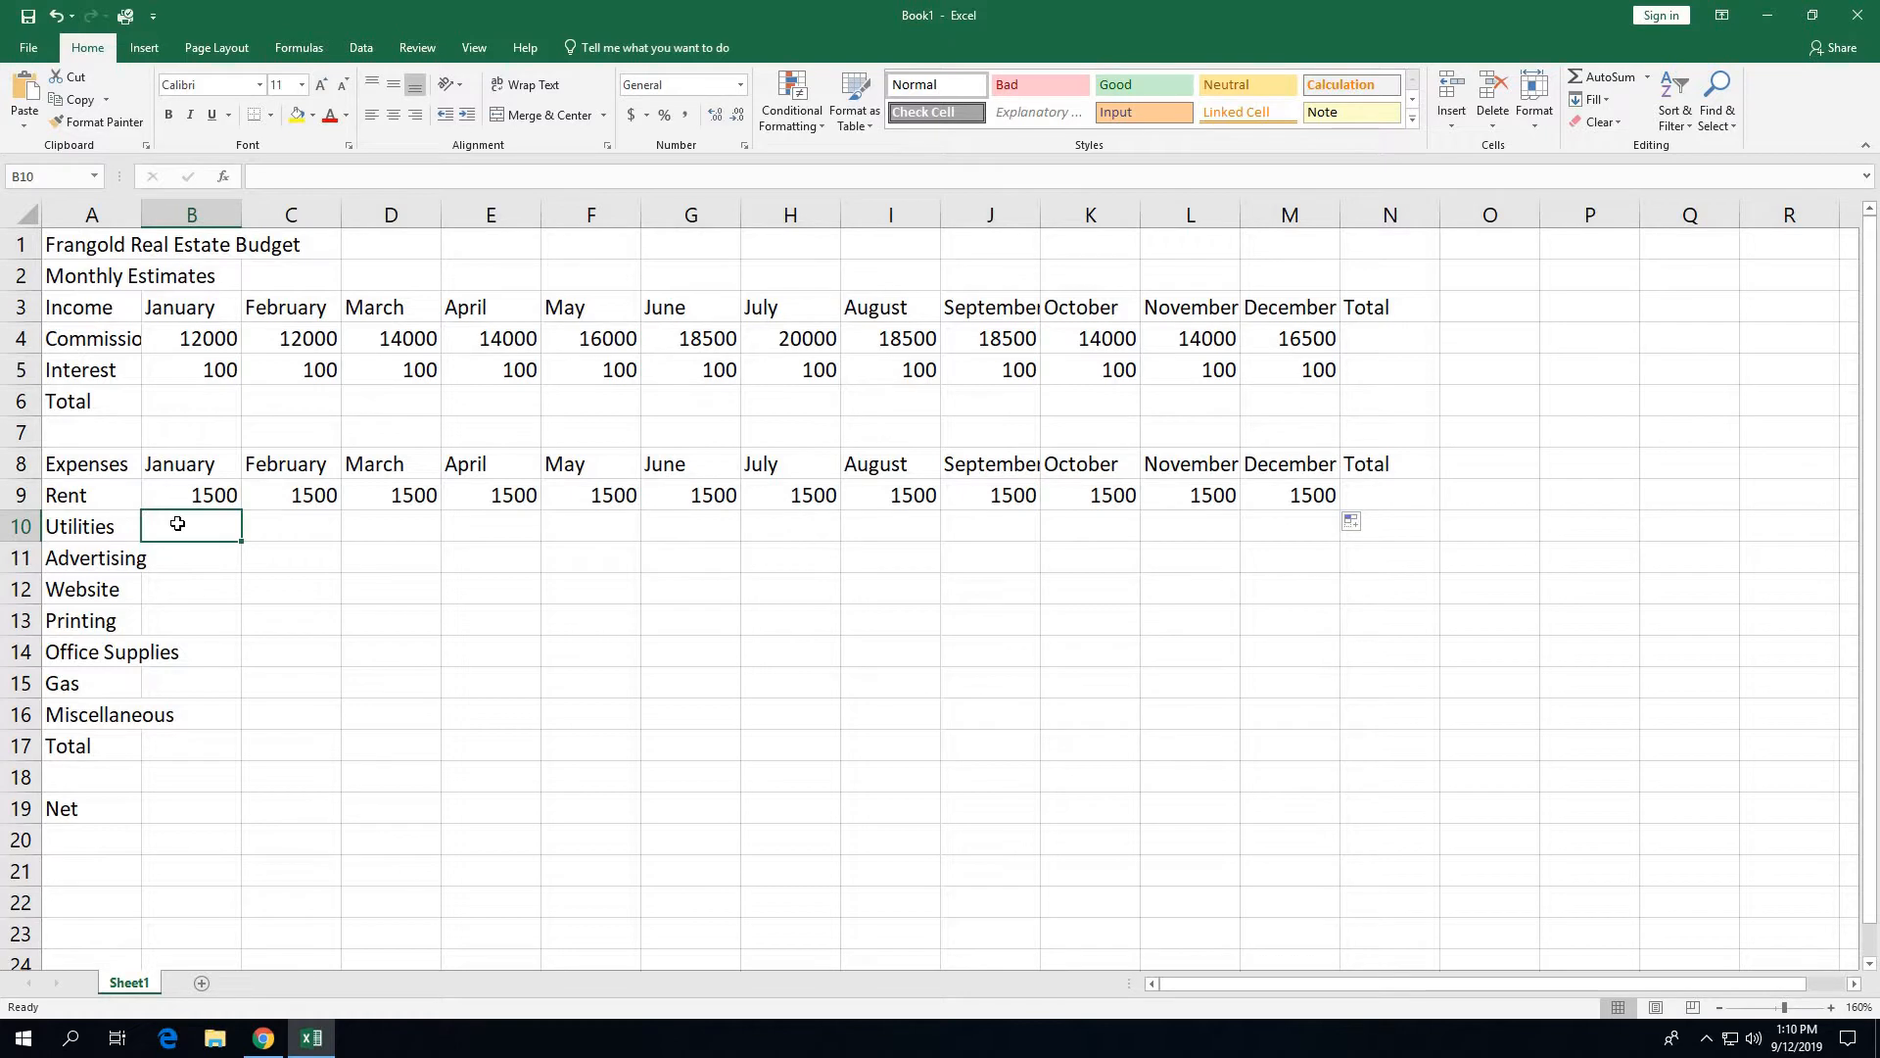
{"action": "type", "text": "325"}
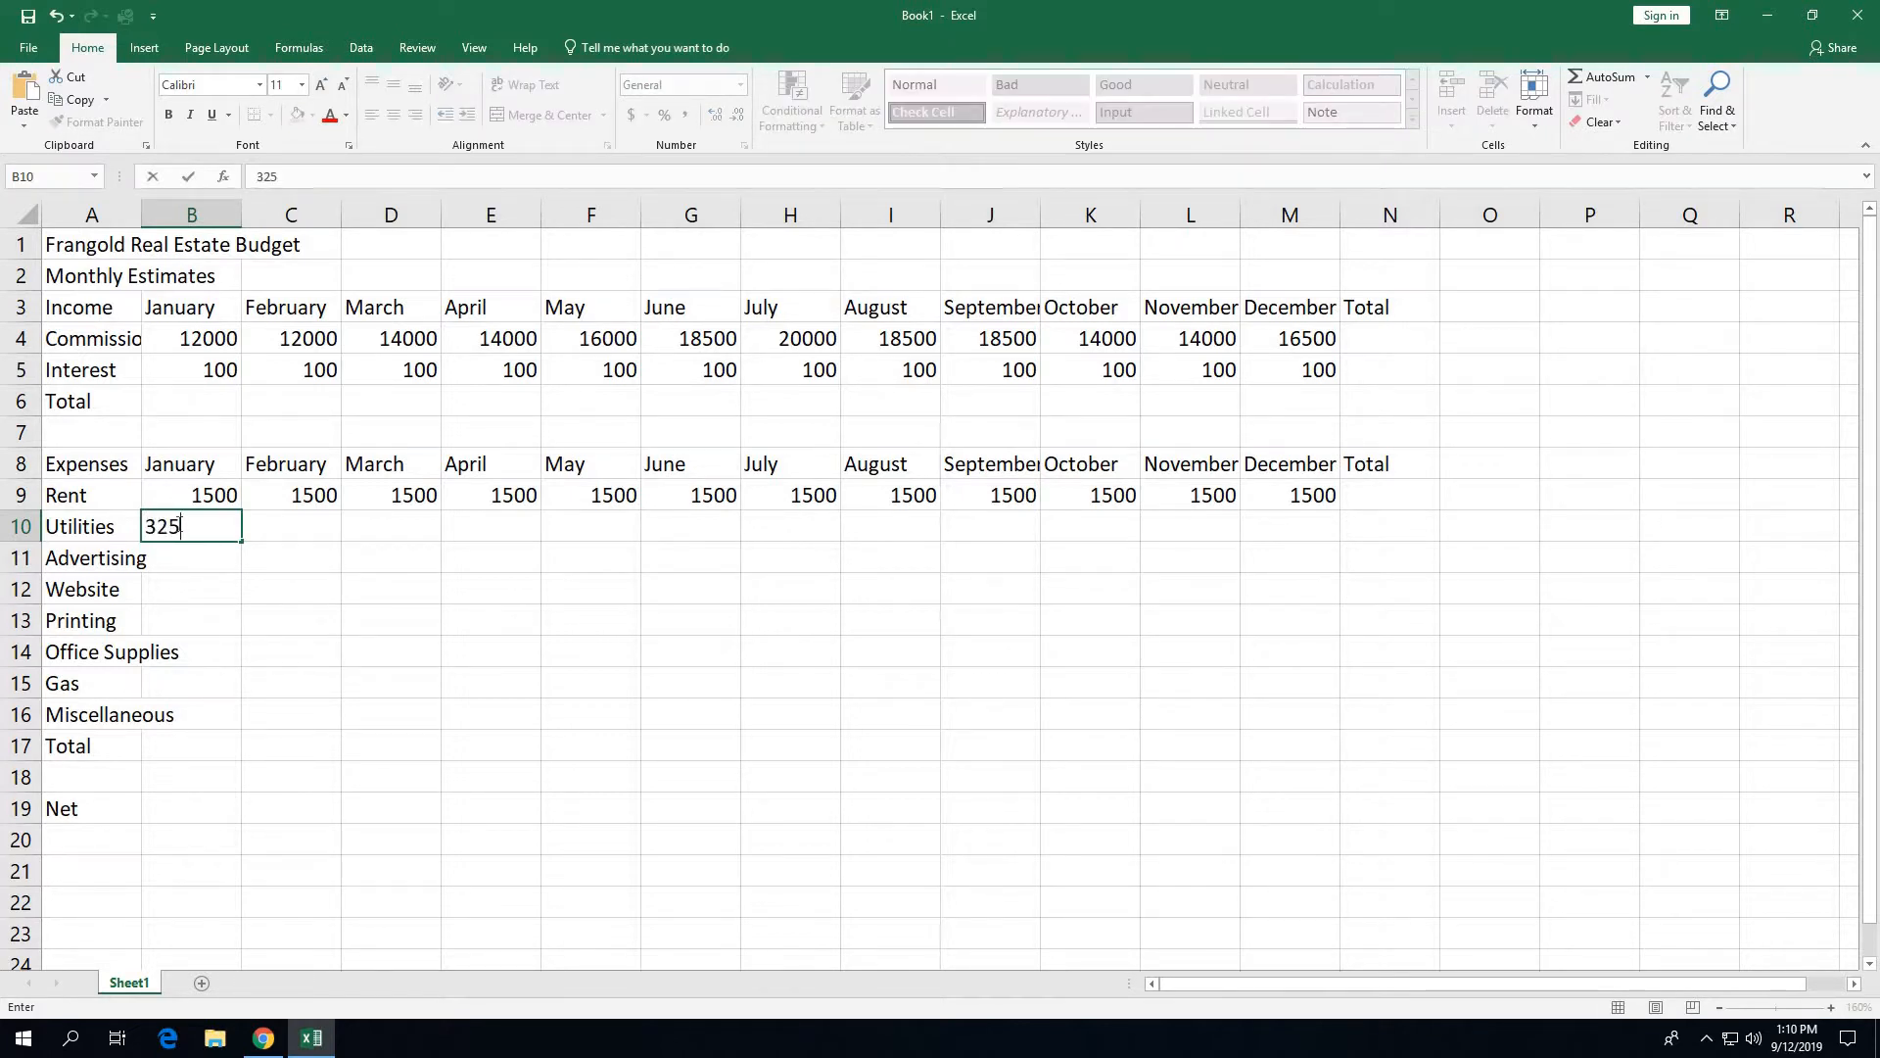
{"action": "left_click", "coordinate": [188, 179]}
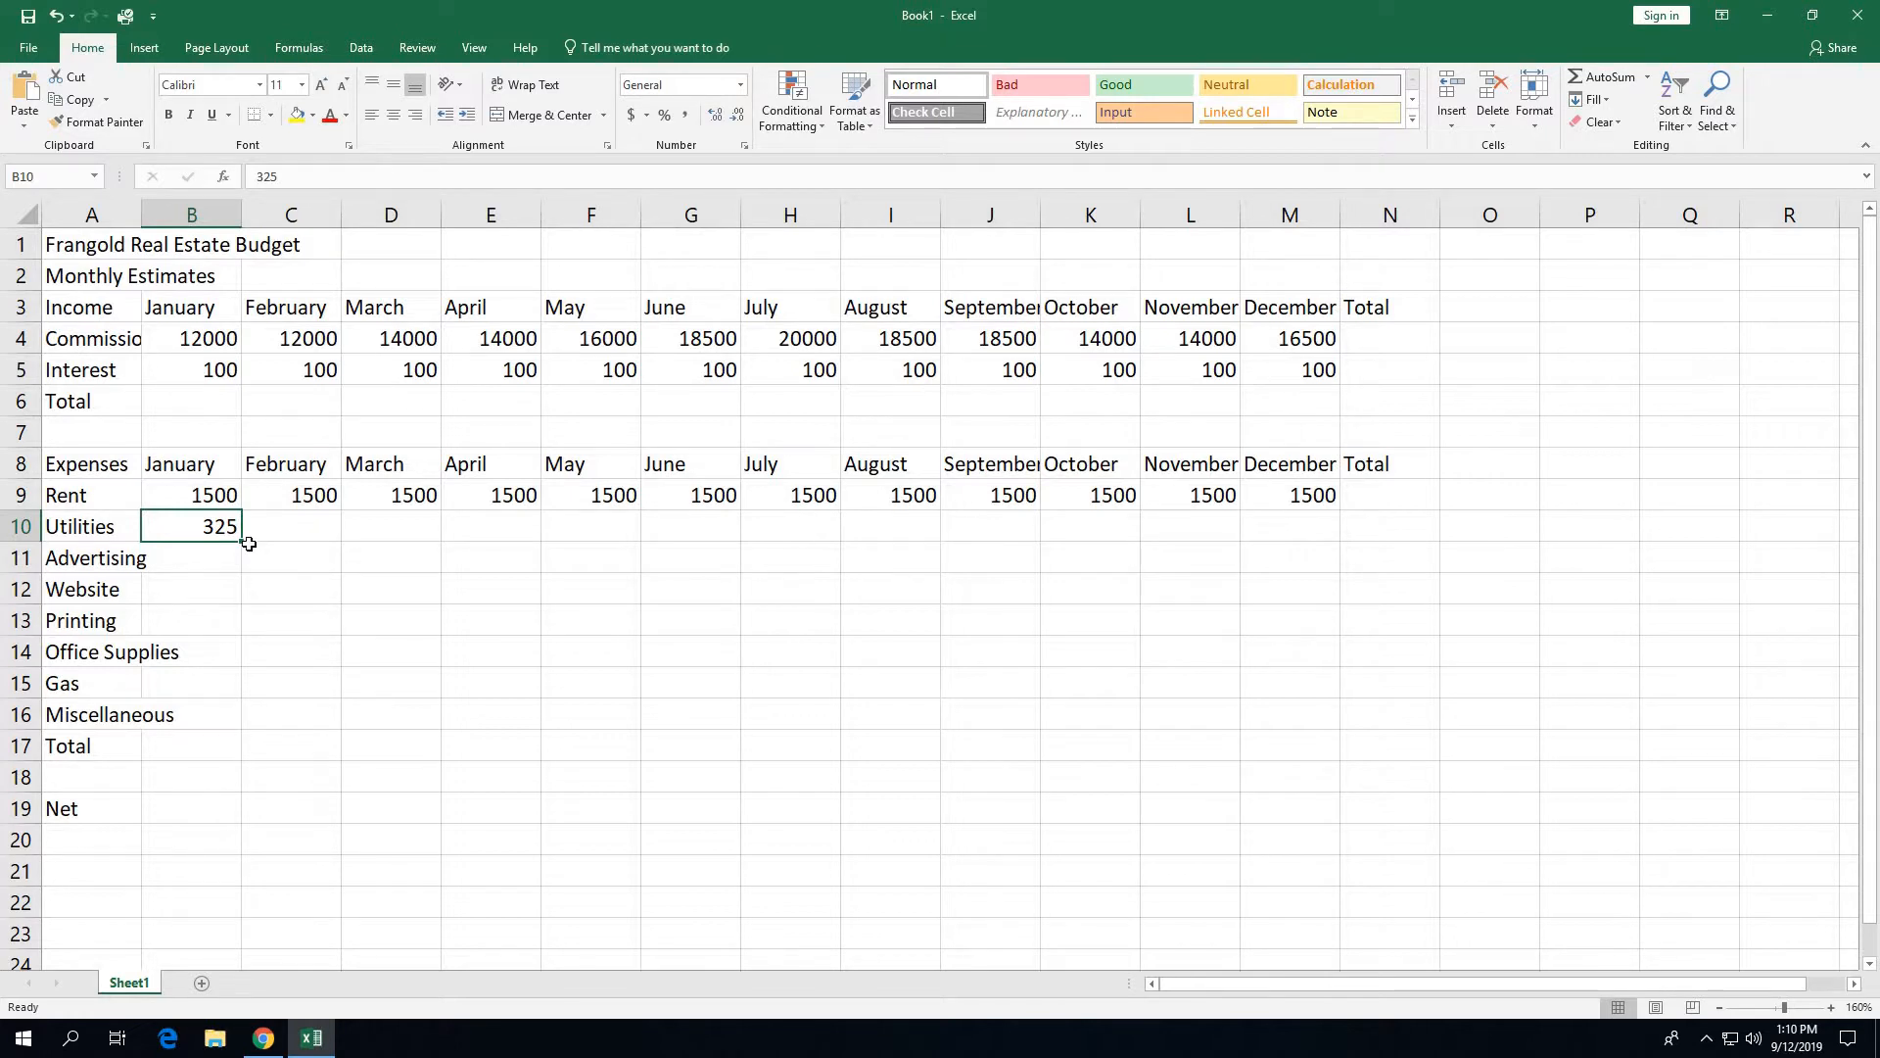
{"action": "left_click_drag", "start_coordinate": [243, 543], "coordinate": [1327, 554]}
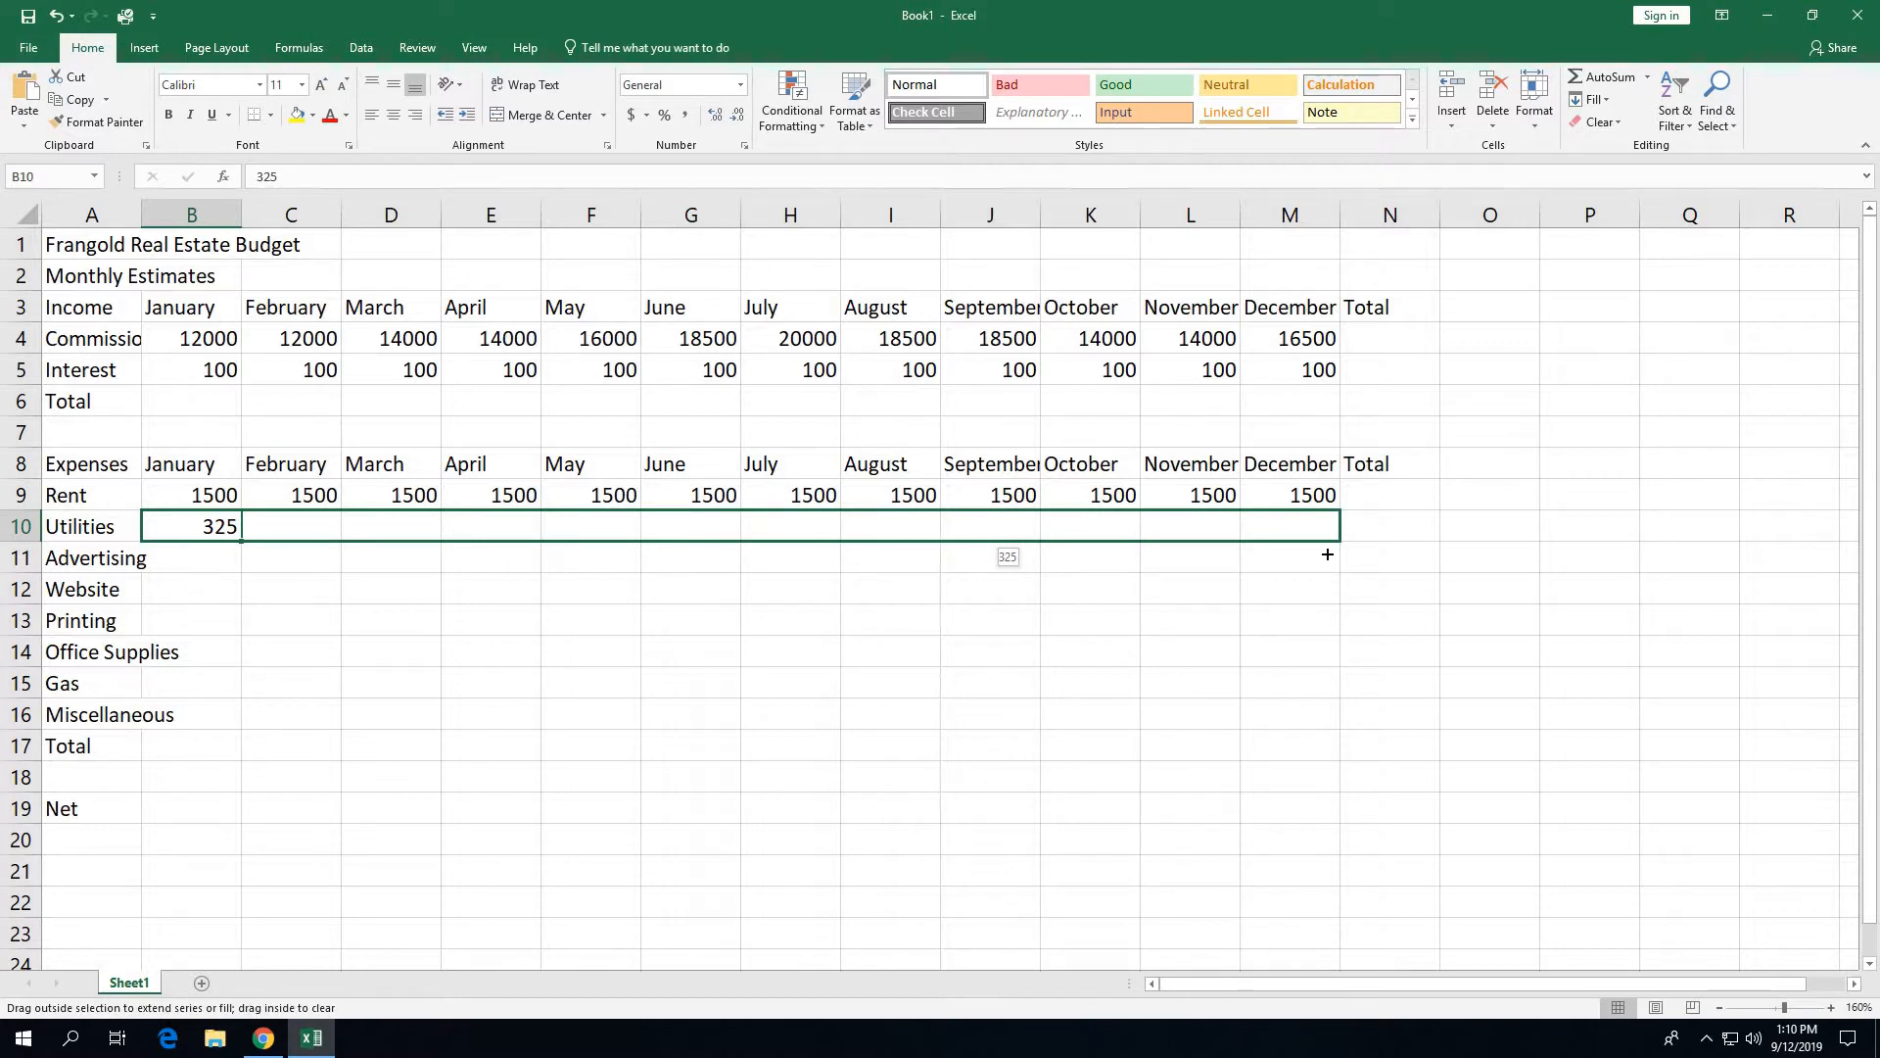
{"action": "left_click_drag", "start_coordinate": [1325, 554], "coordinate": [1325, 553]}
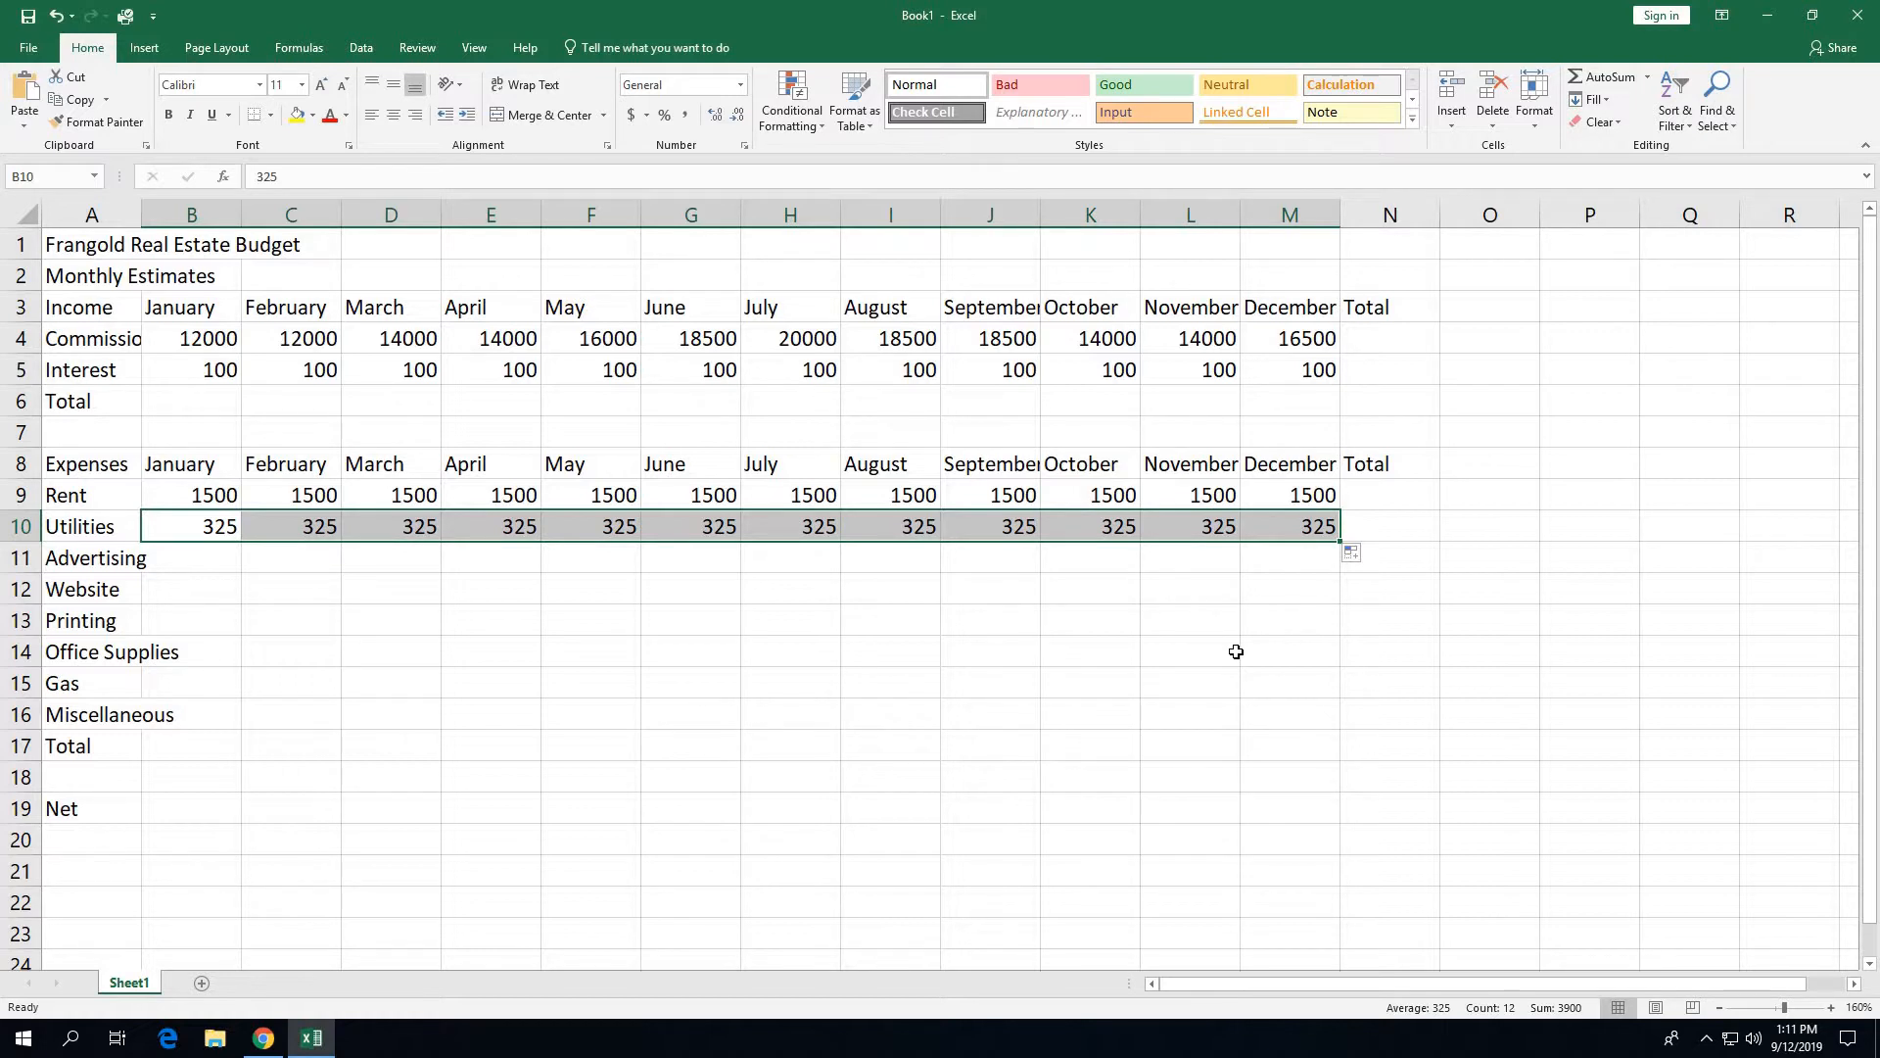
Enter 400 as the January advertising in cell B11 and fill it across to December in cell M11
{"action": "left_click", "coordinate": [189, 564]}
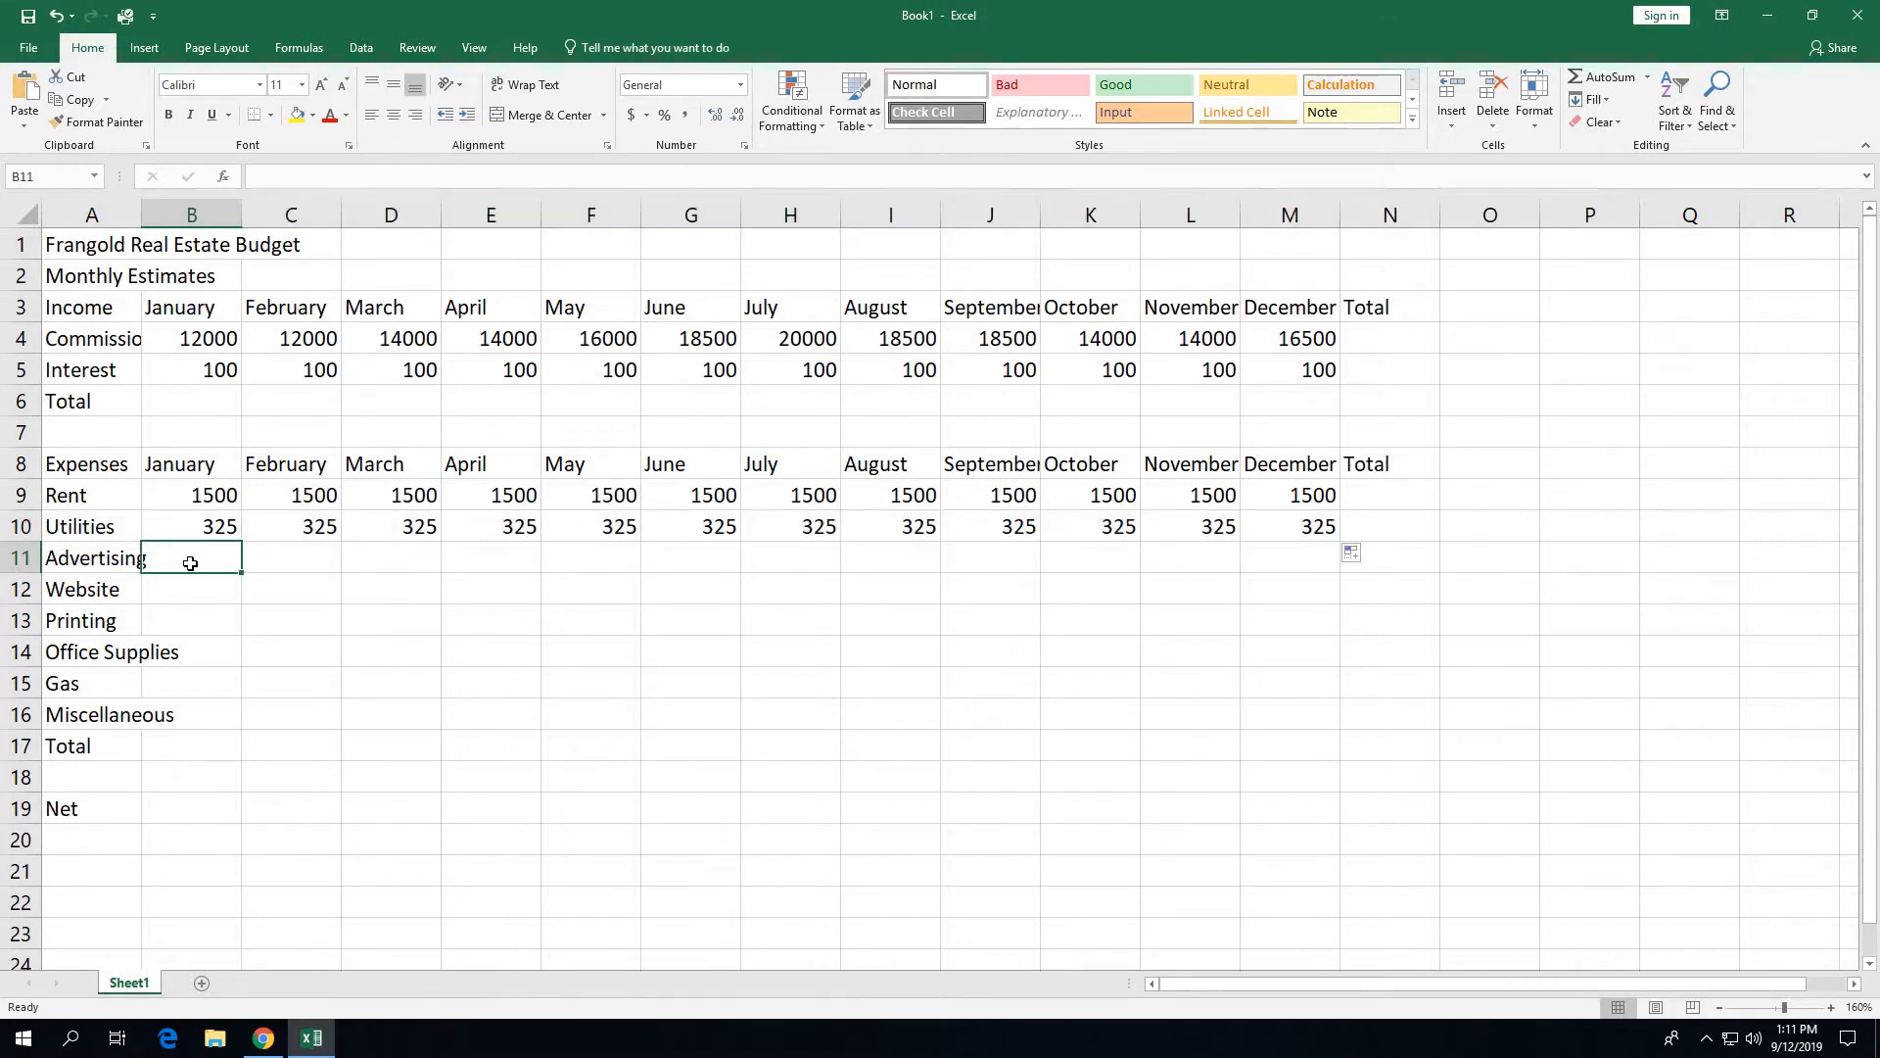
{"action": "type", "text": "400"}
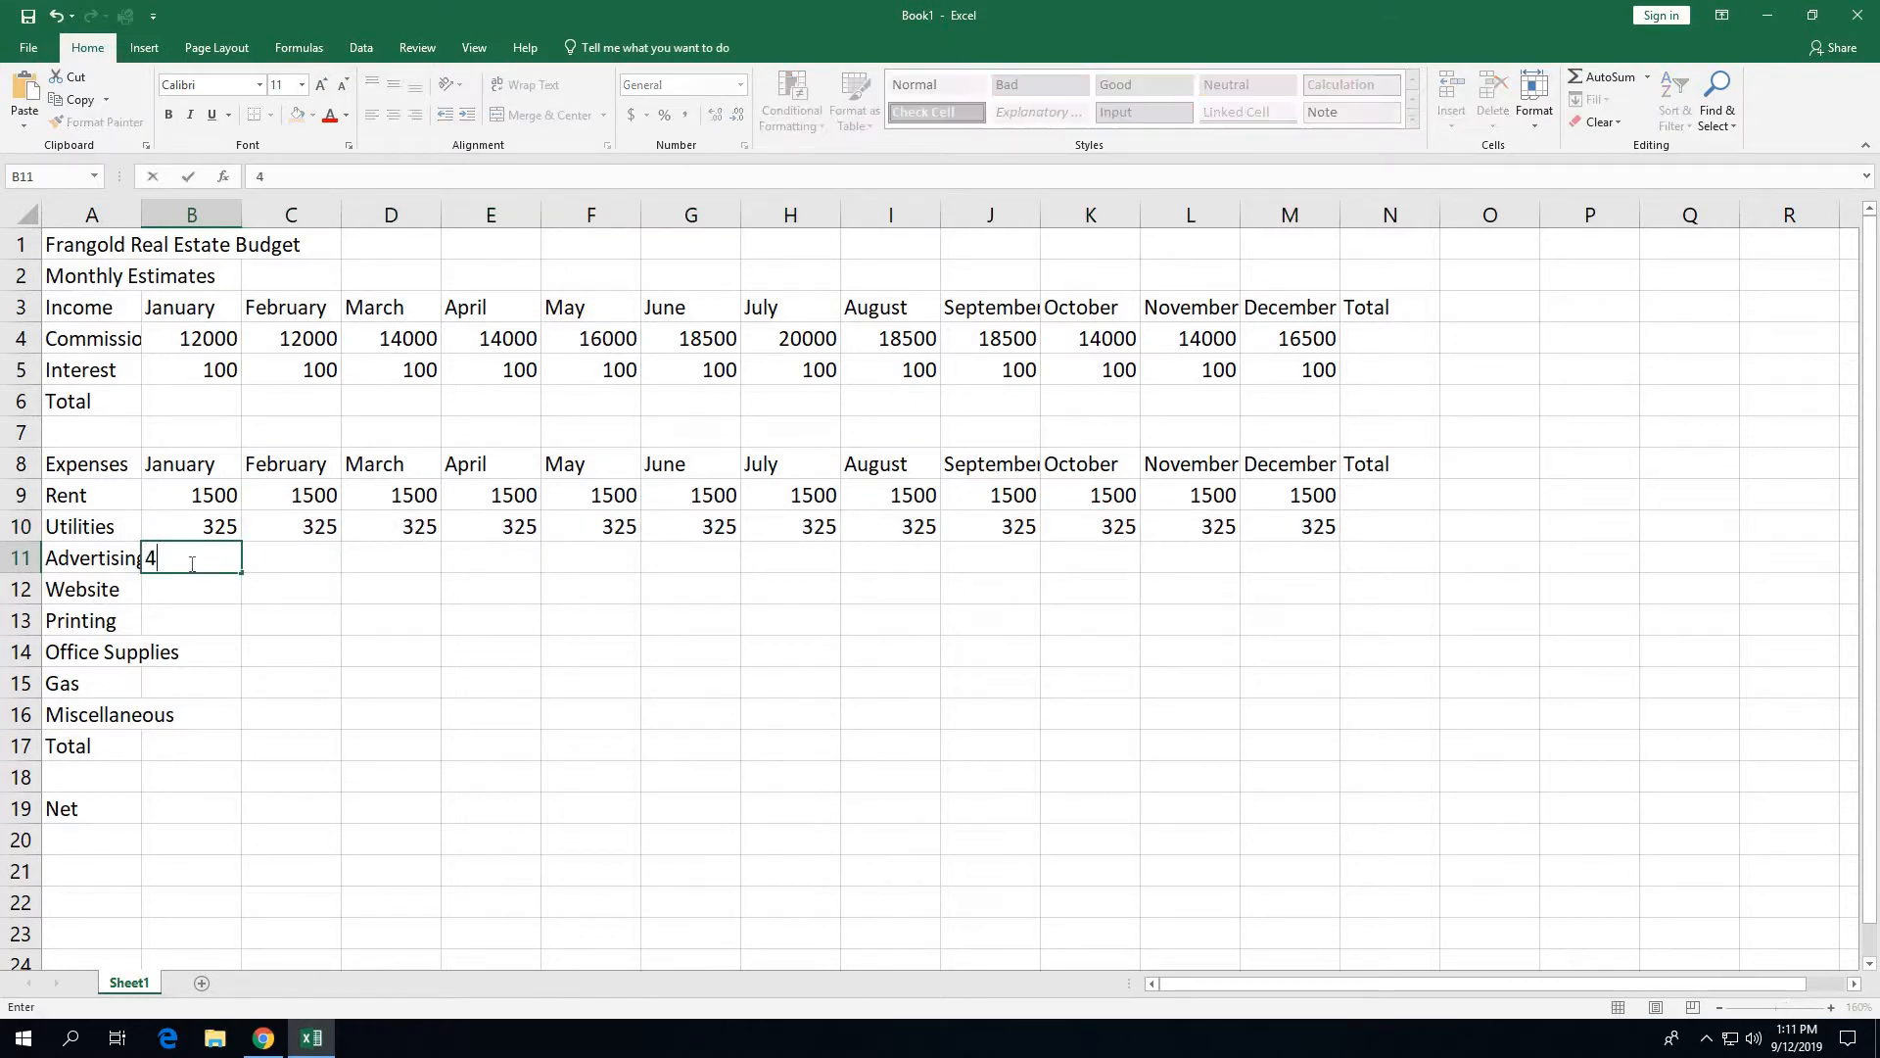
{"action": "left_click", "coordinate": [189, 178]}
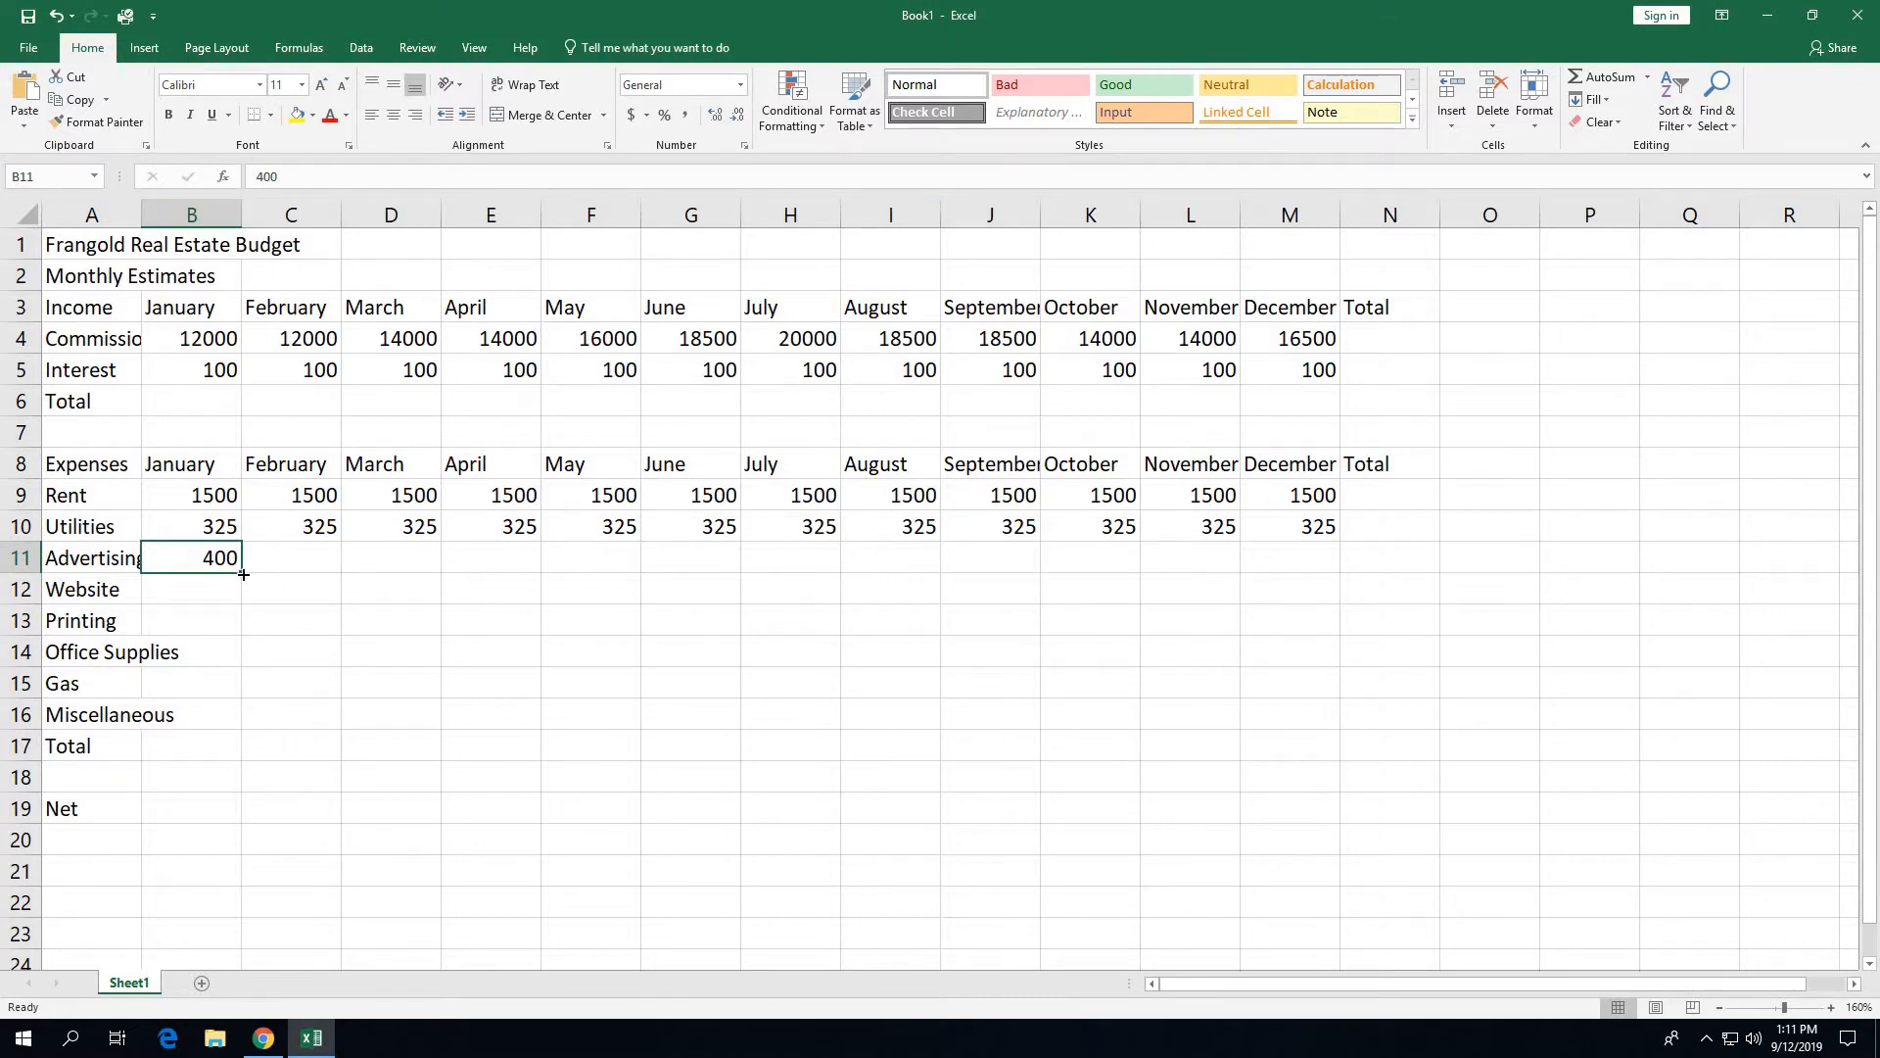
{"action": "left_click_drag", "start_coordinate": [243, 575], "coordinate": [1309, 553]}
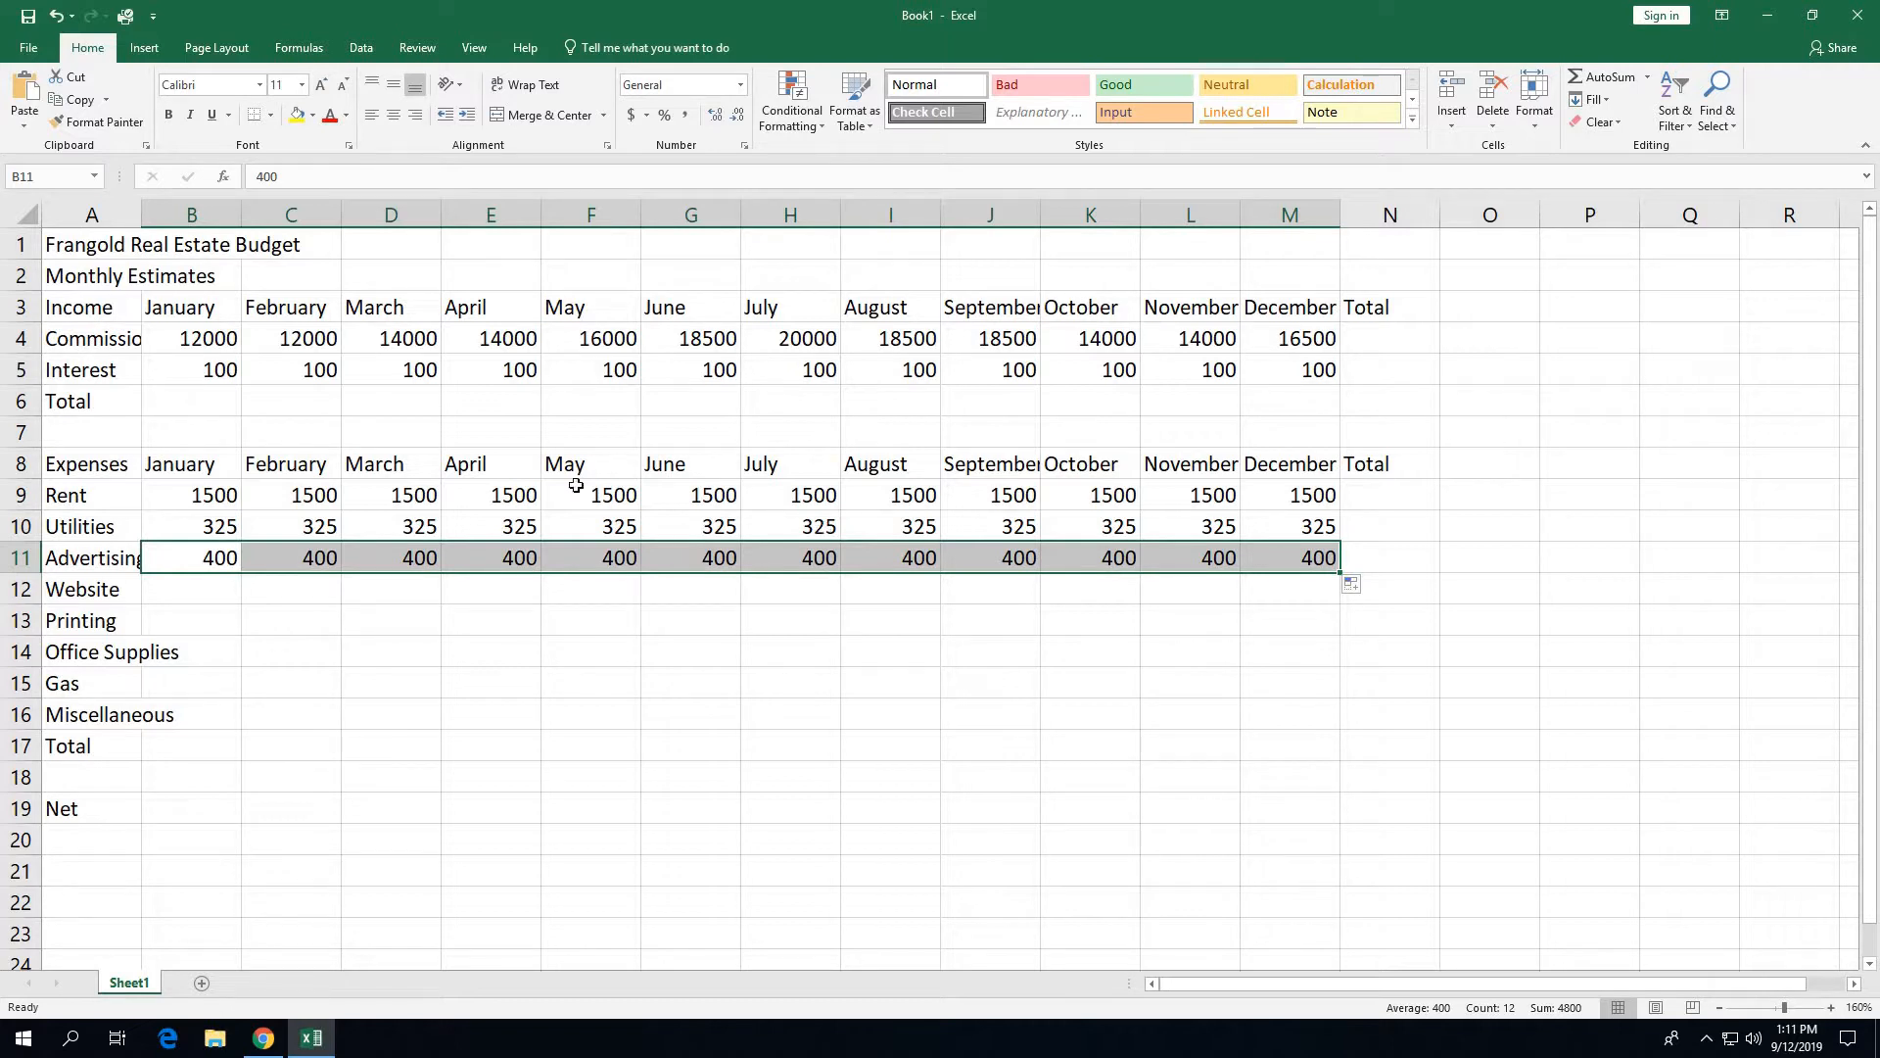
Enter 0 as the January website expense in cell B12 and fill it across to December in cell M12
{"action": "left_click", "coordinate": [190, 592]}
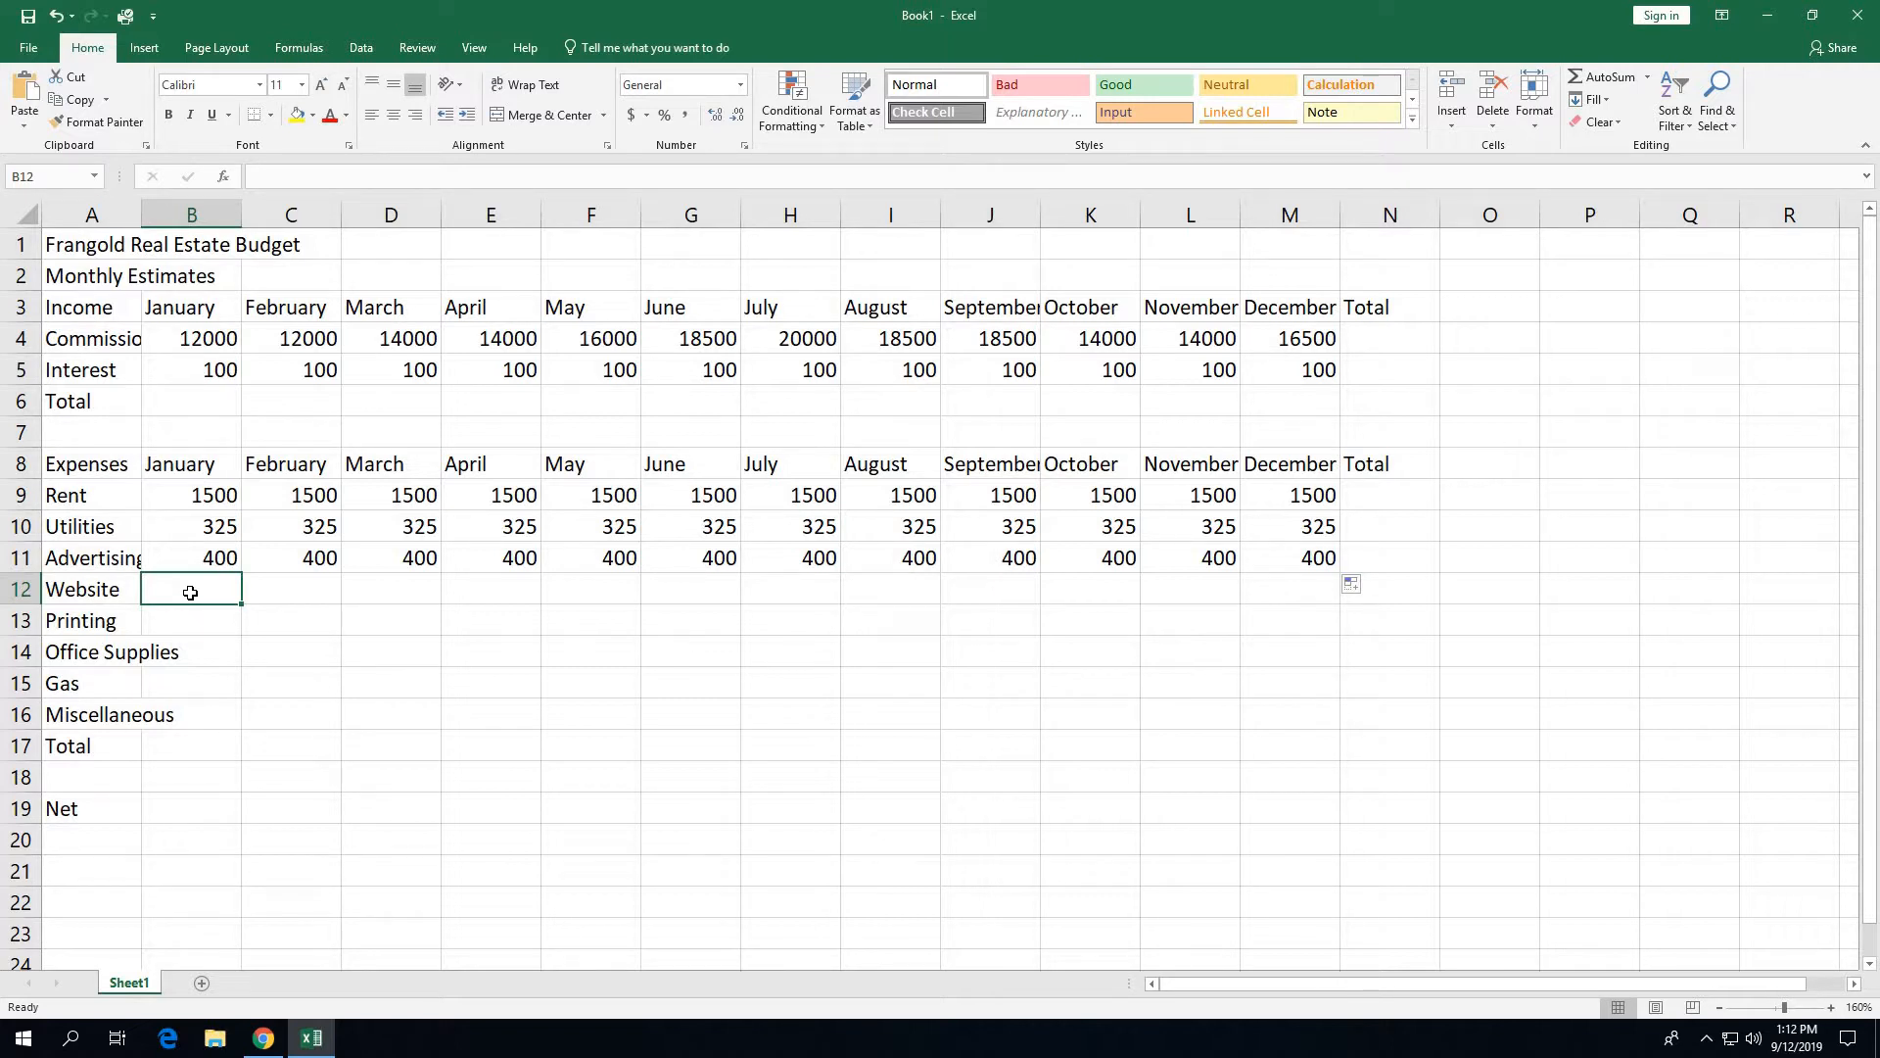
{"action": "type", "text": "0"}
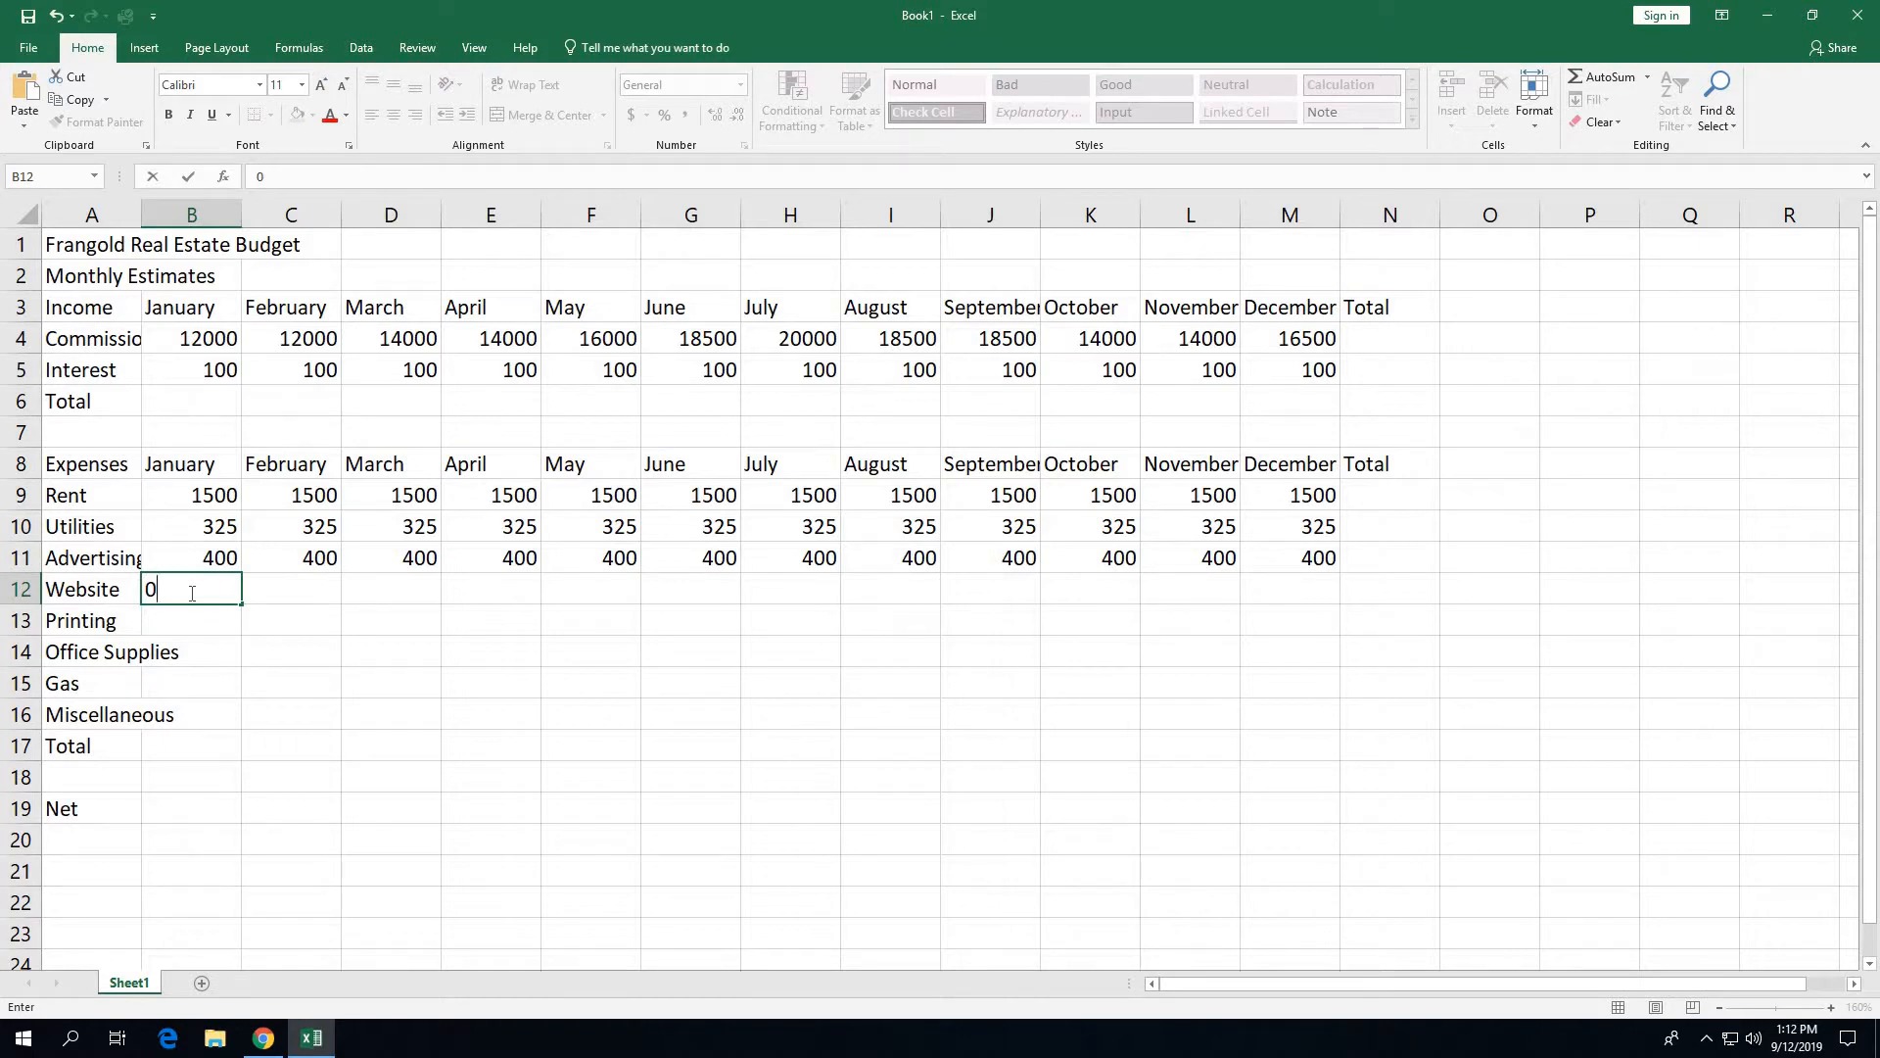
{"action": "left_click", "coordinate": [189, 181]}
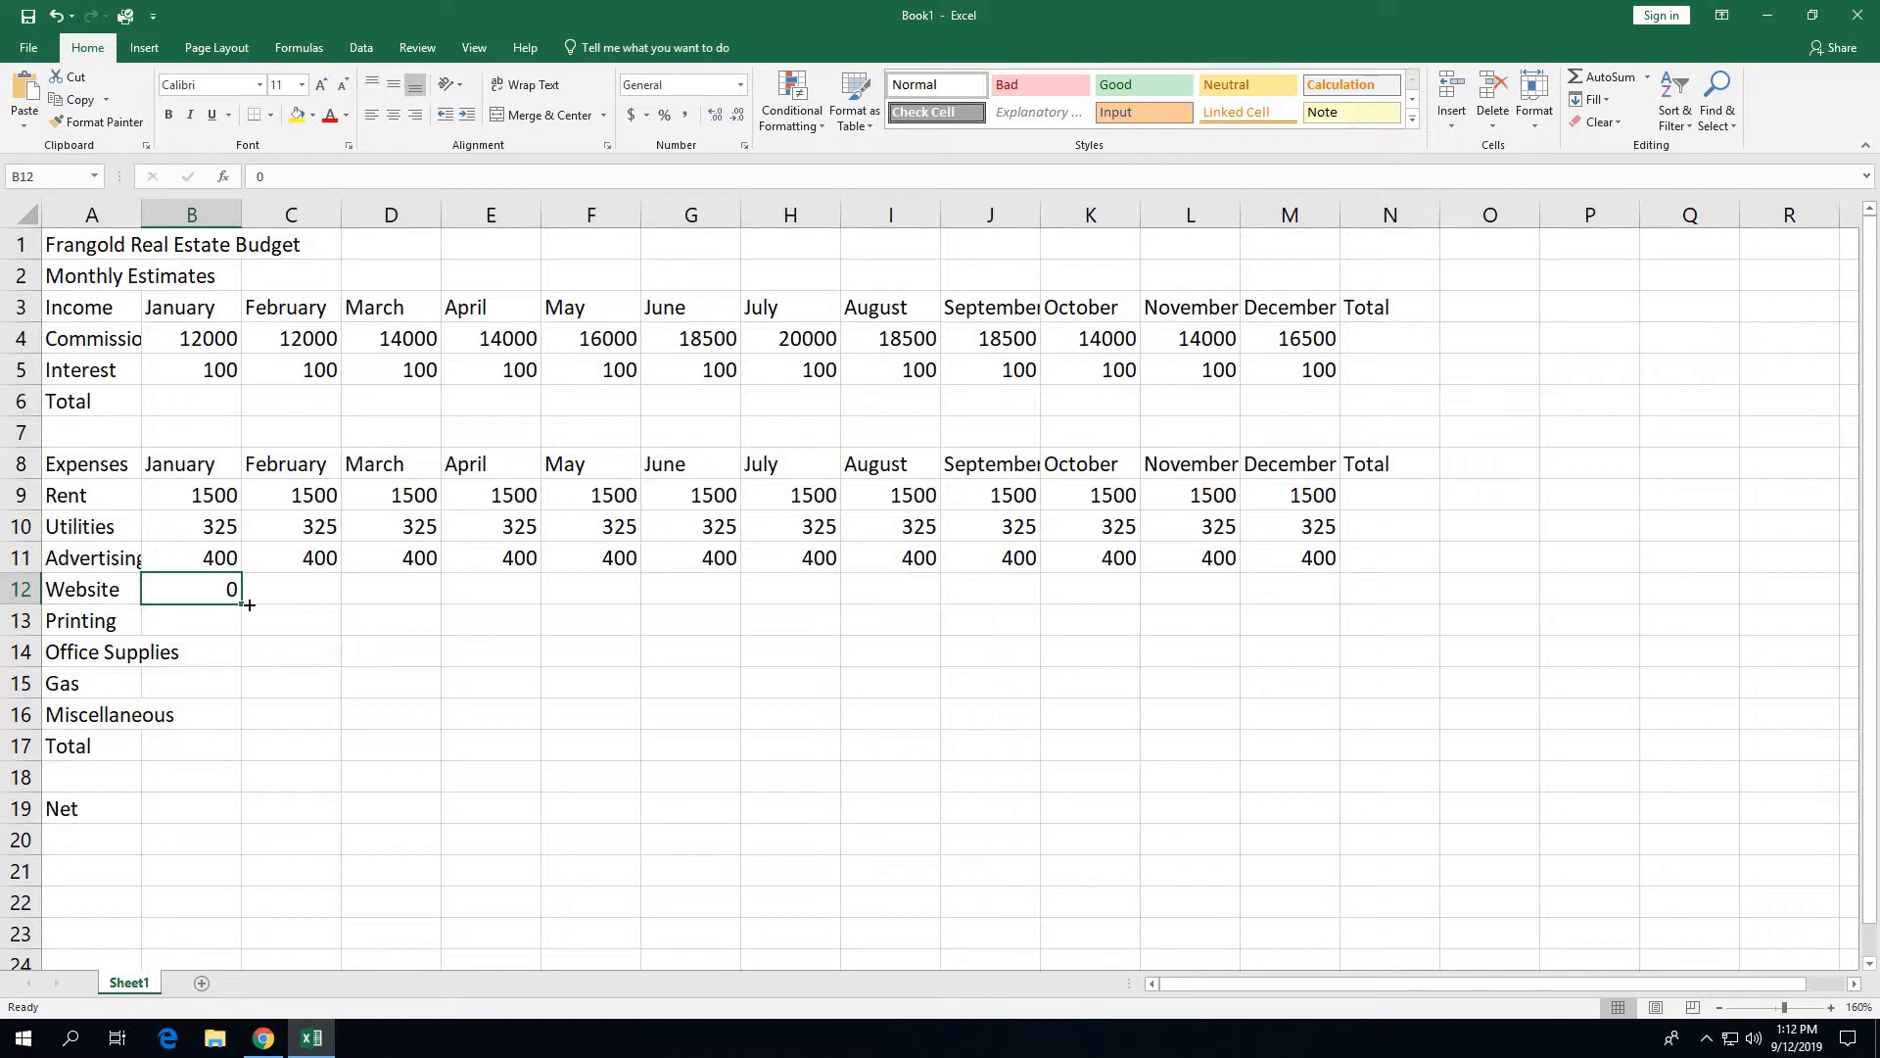
{"action": "left_click_drag", "start_coordinate": [248, 600], "coordinate": [1318, 611]}
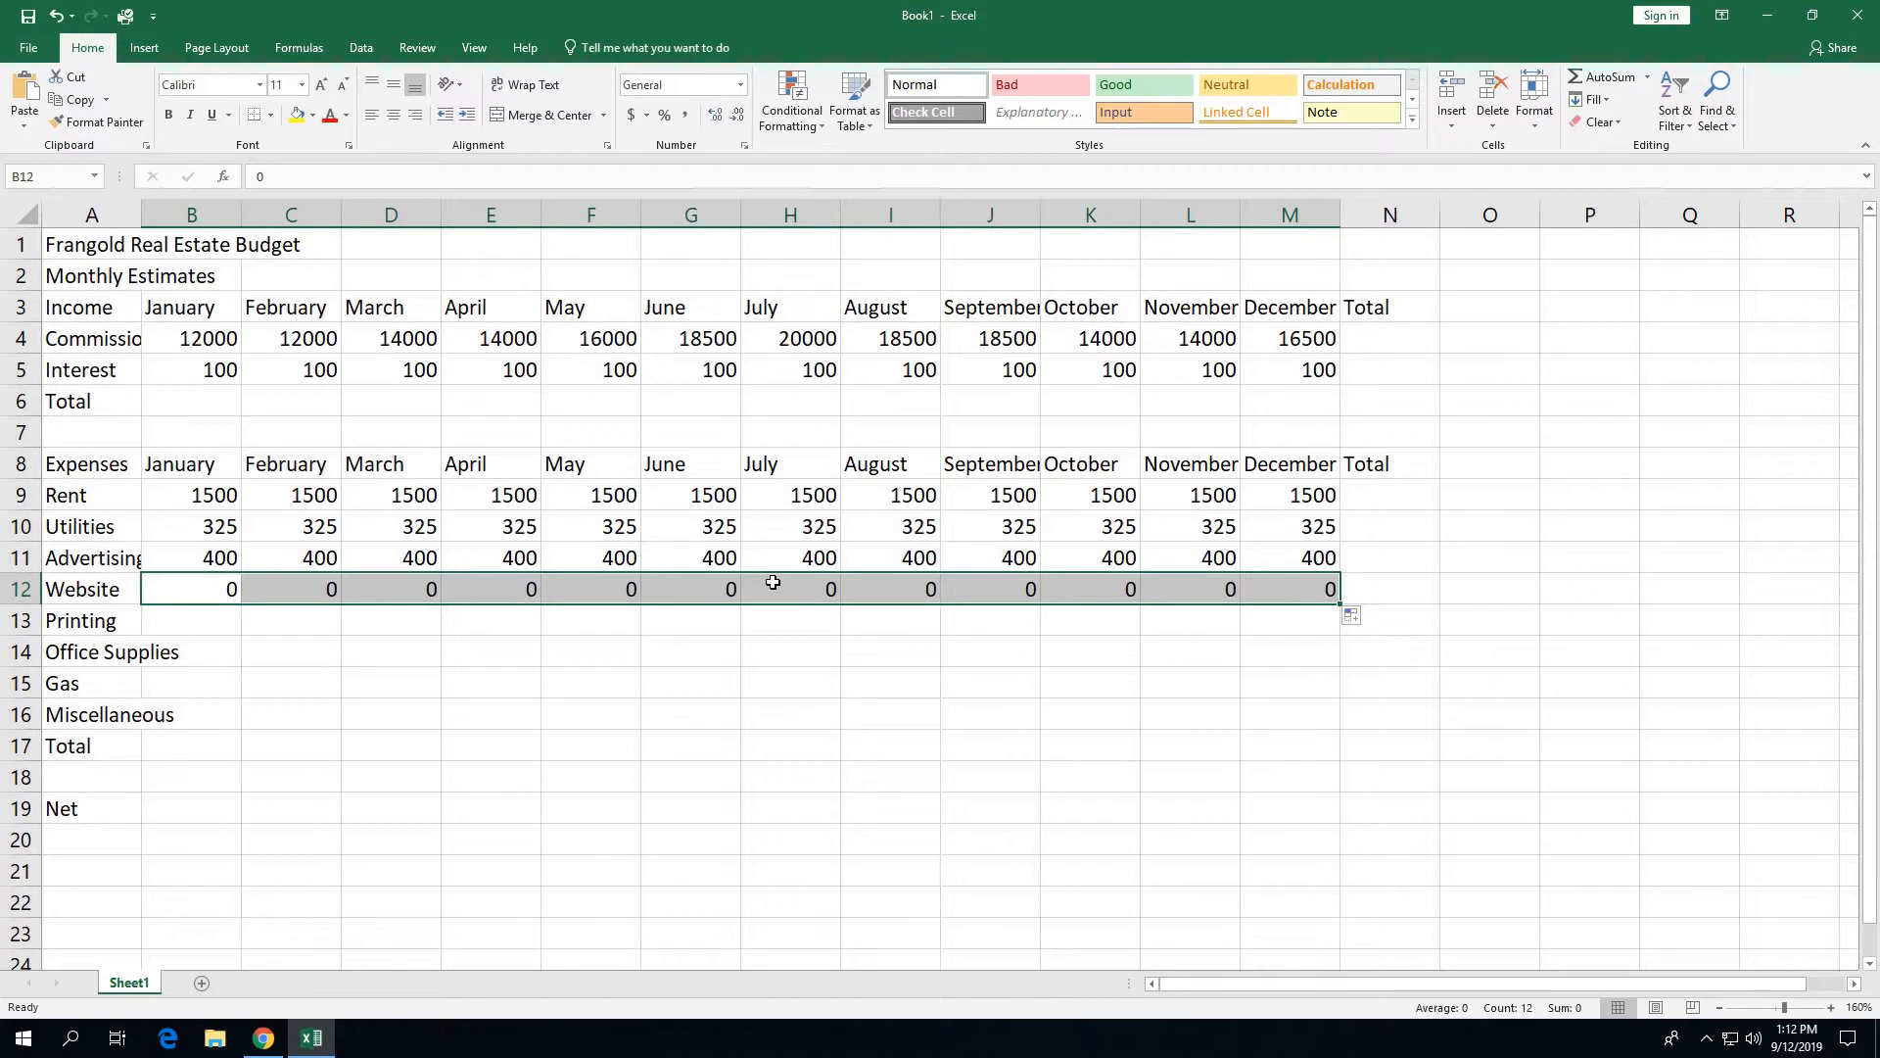
Change the July website expense in cell H12 to 500
{"action": "left_click", "coordinate": [801, 593]}
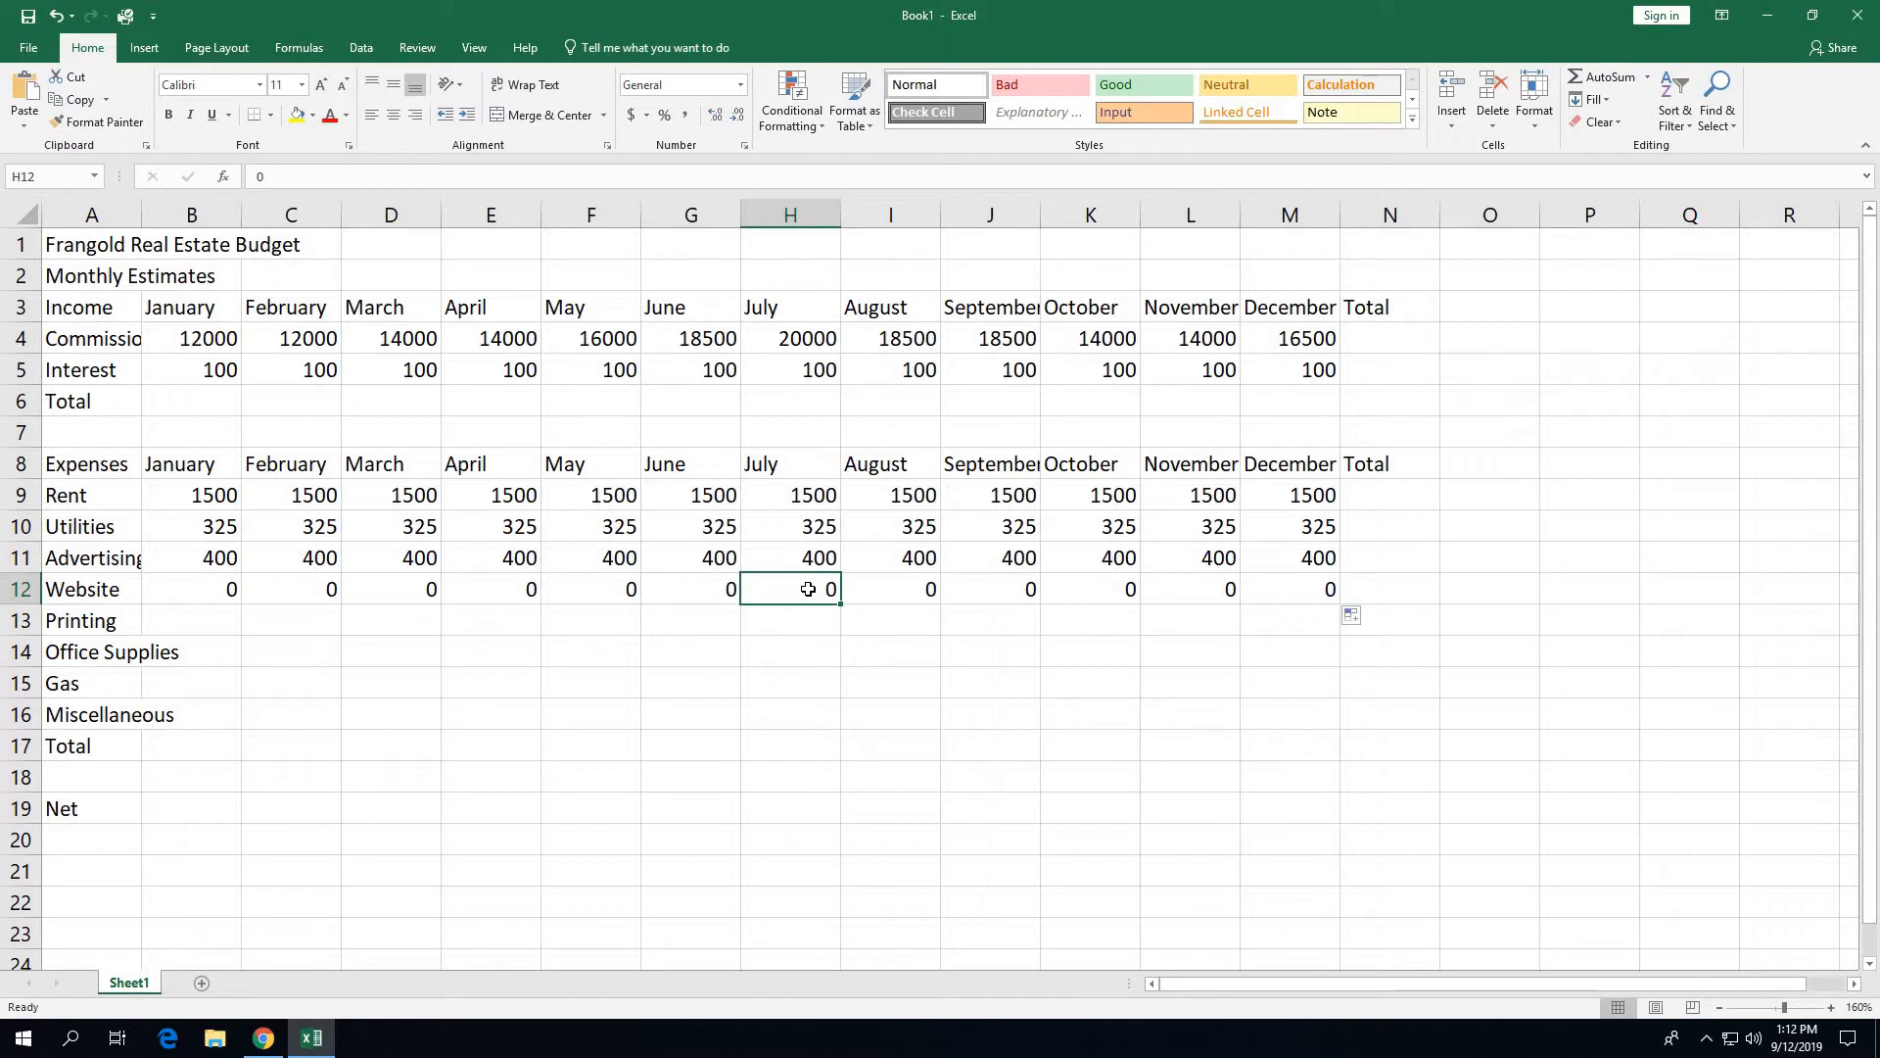
{"action": "double_click", "coordinate": [810, 589]}
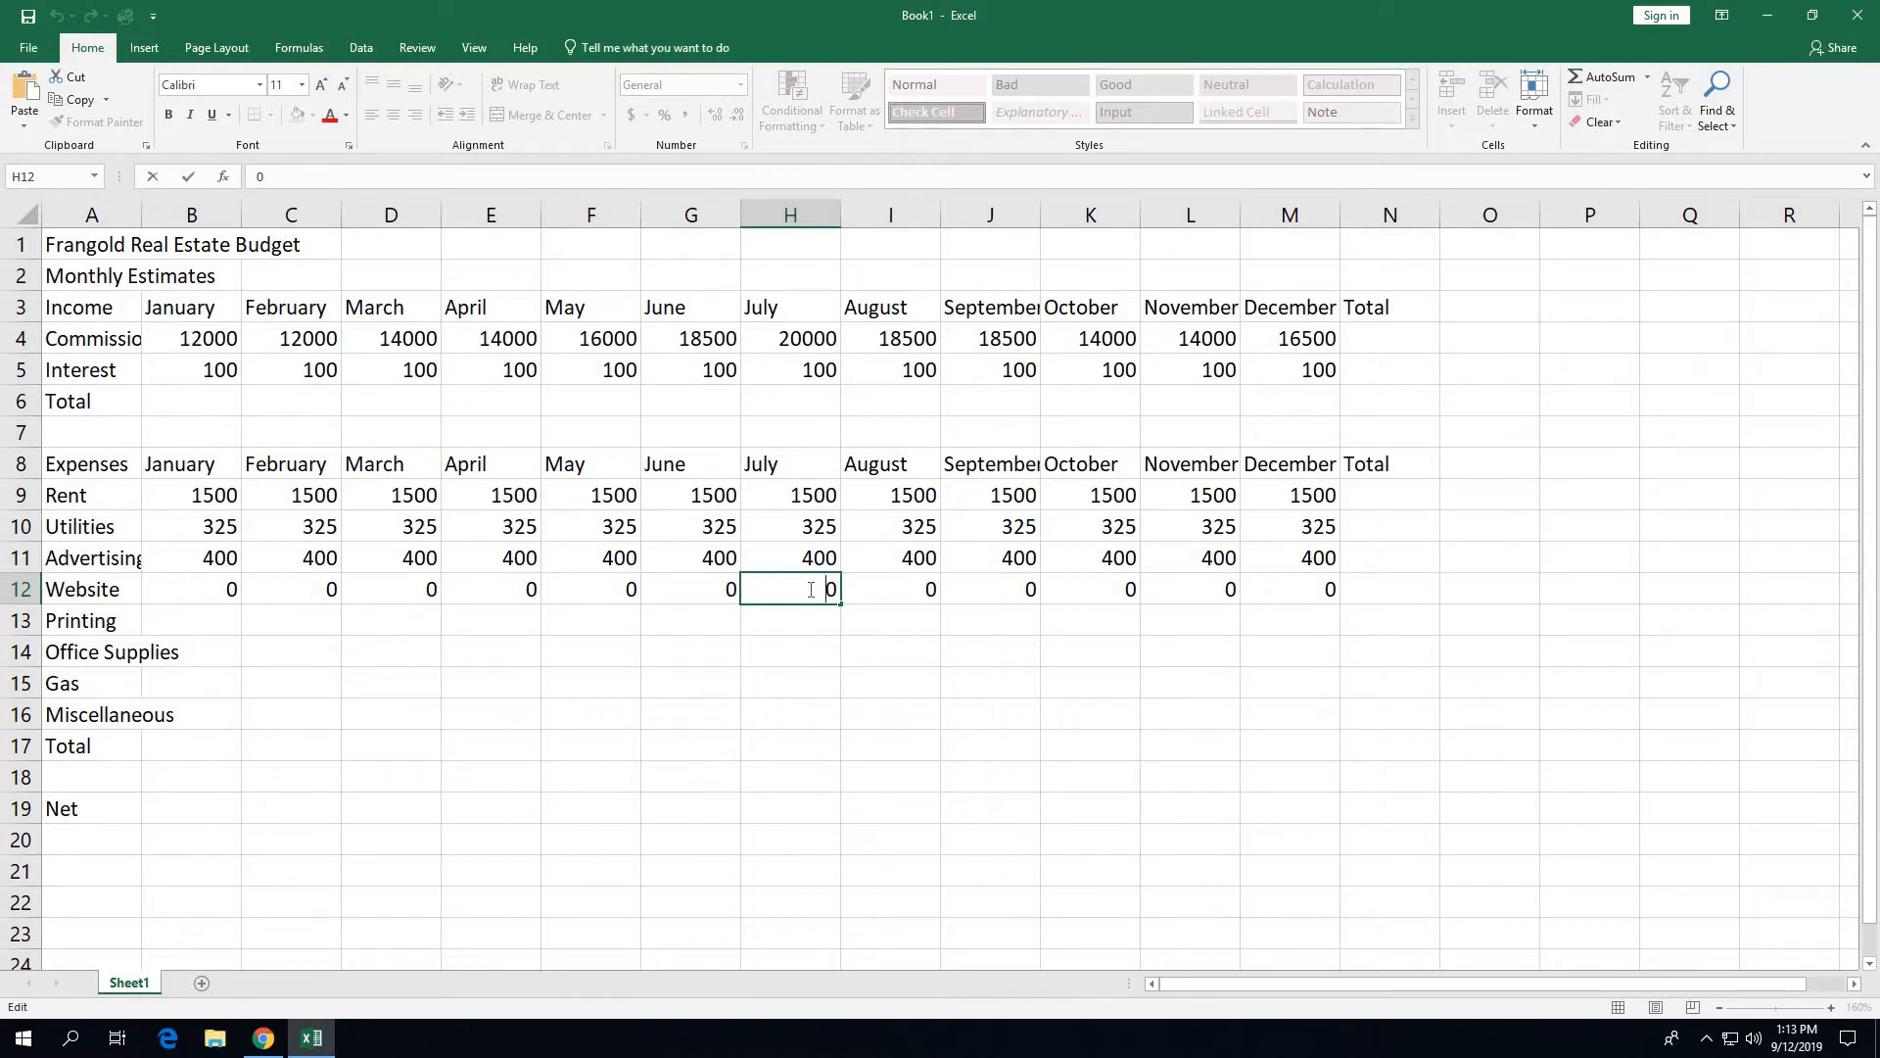
{"action": "type", "text": "500"}
Enter 200 as the January printing expense in cell B13 and fill it across to December in cell M13
{"action": "left_click", "coordinate": [203, 621]}
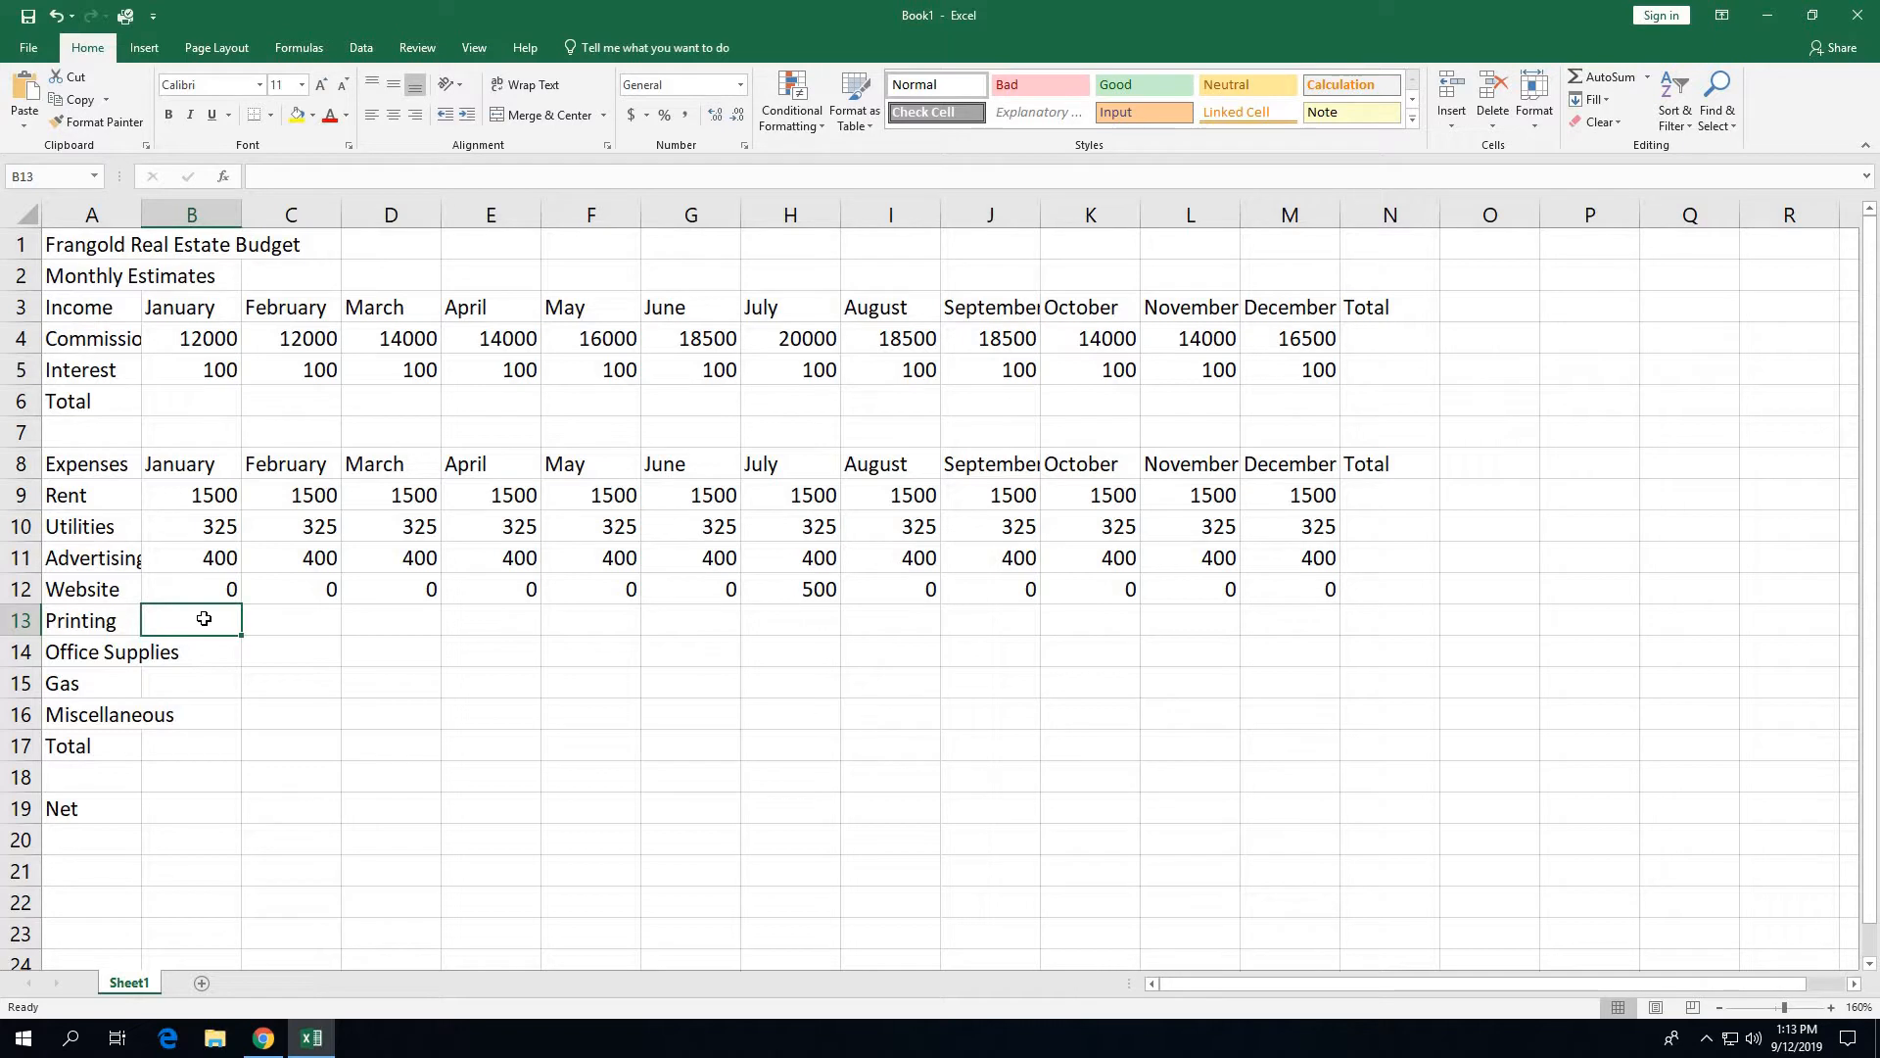
{"action": "type", "text": "200"}
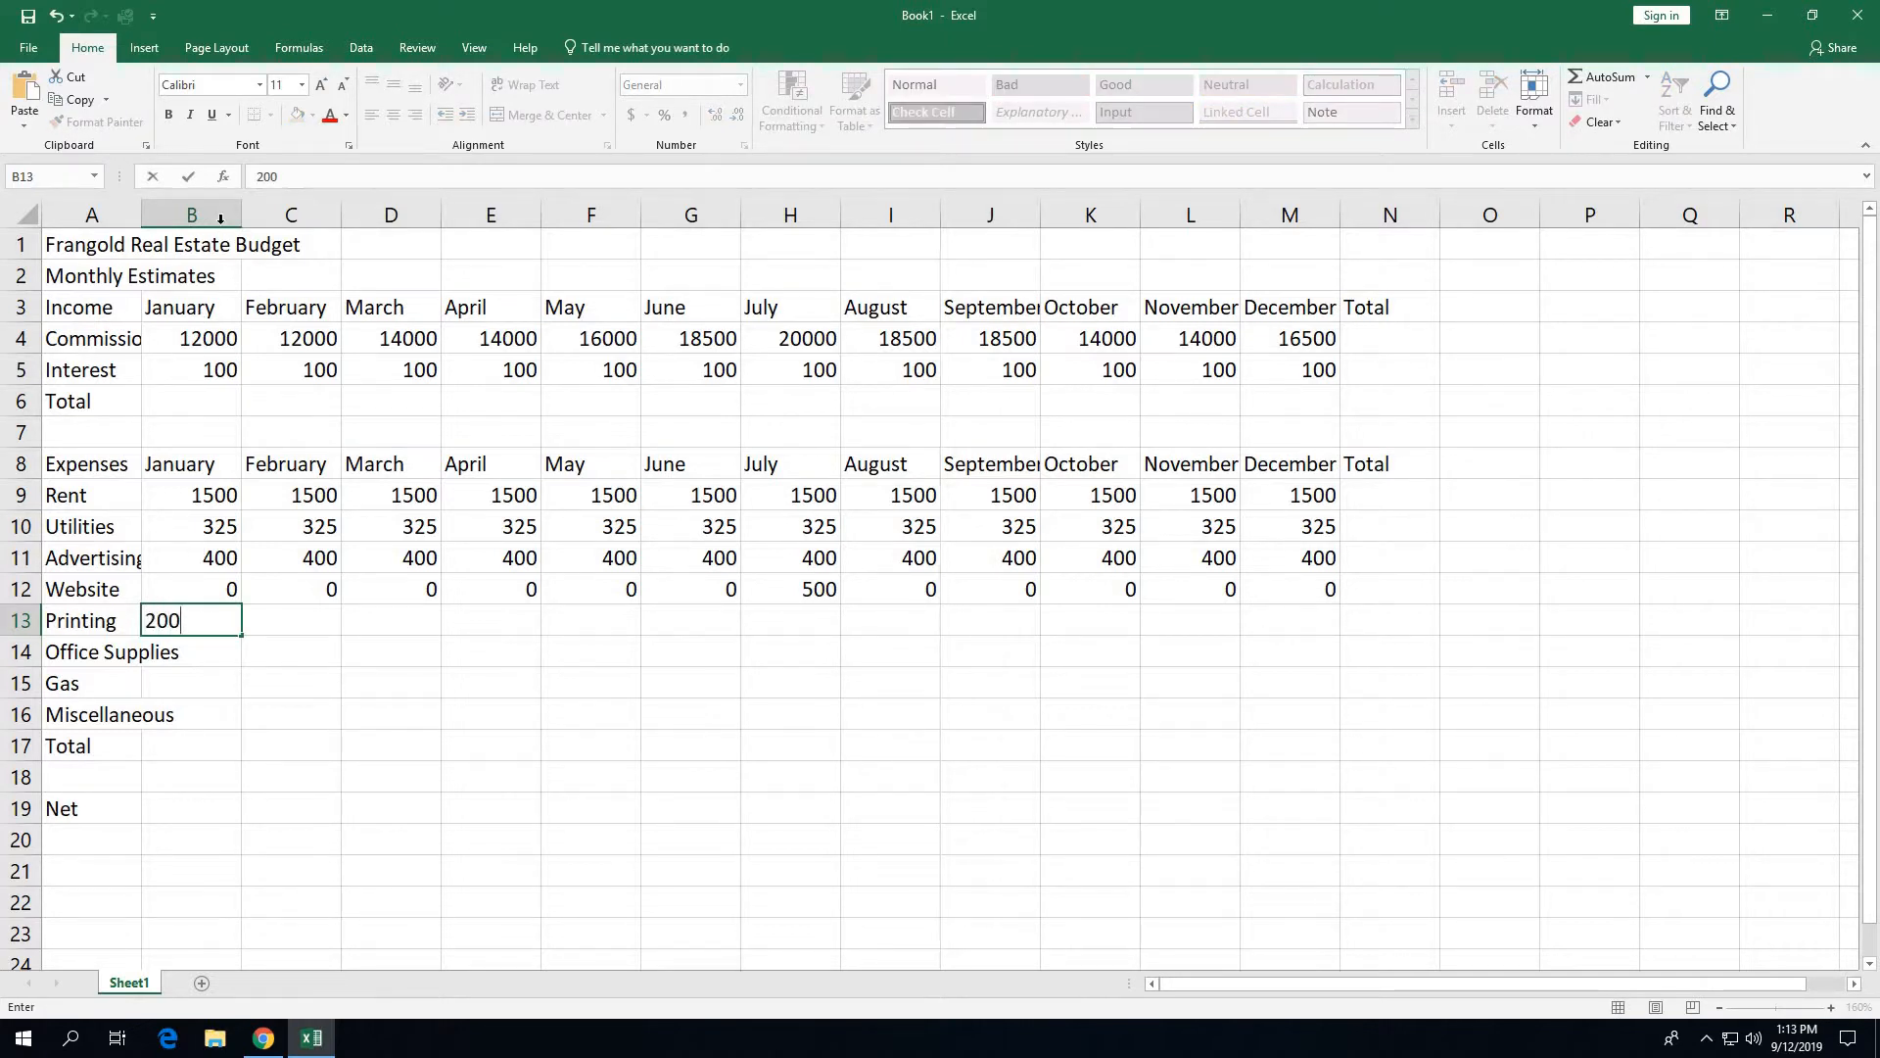
{"action": "left_click", "coordinate": [189, 179]}
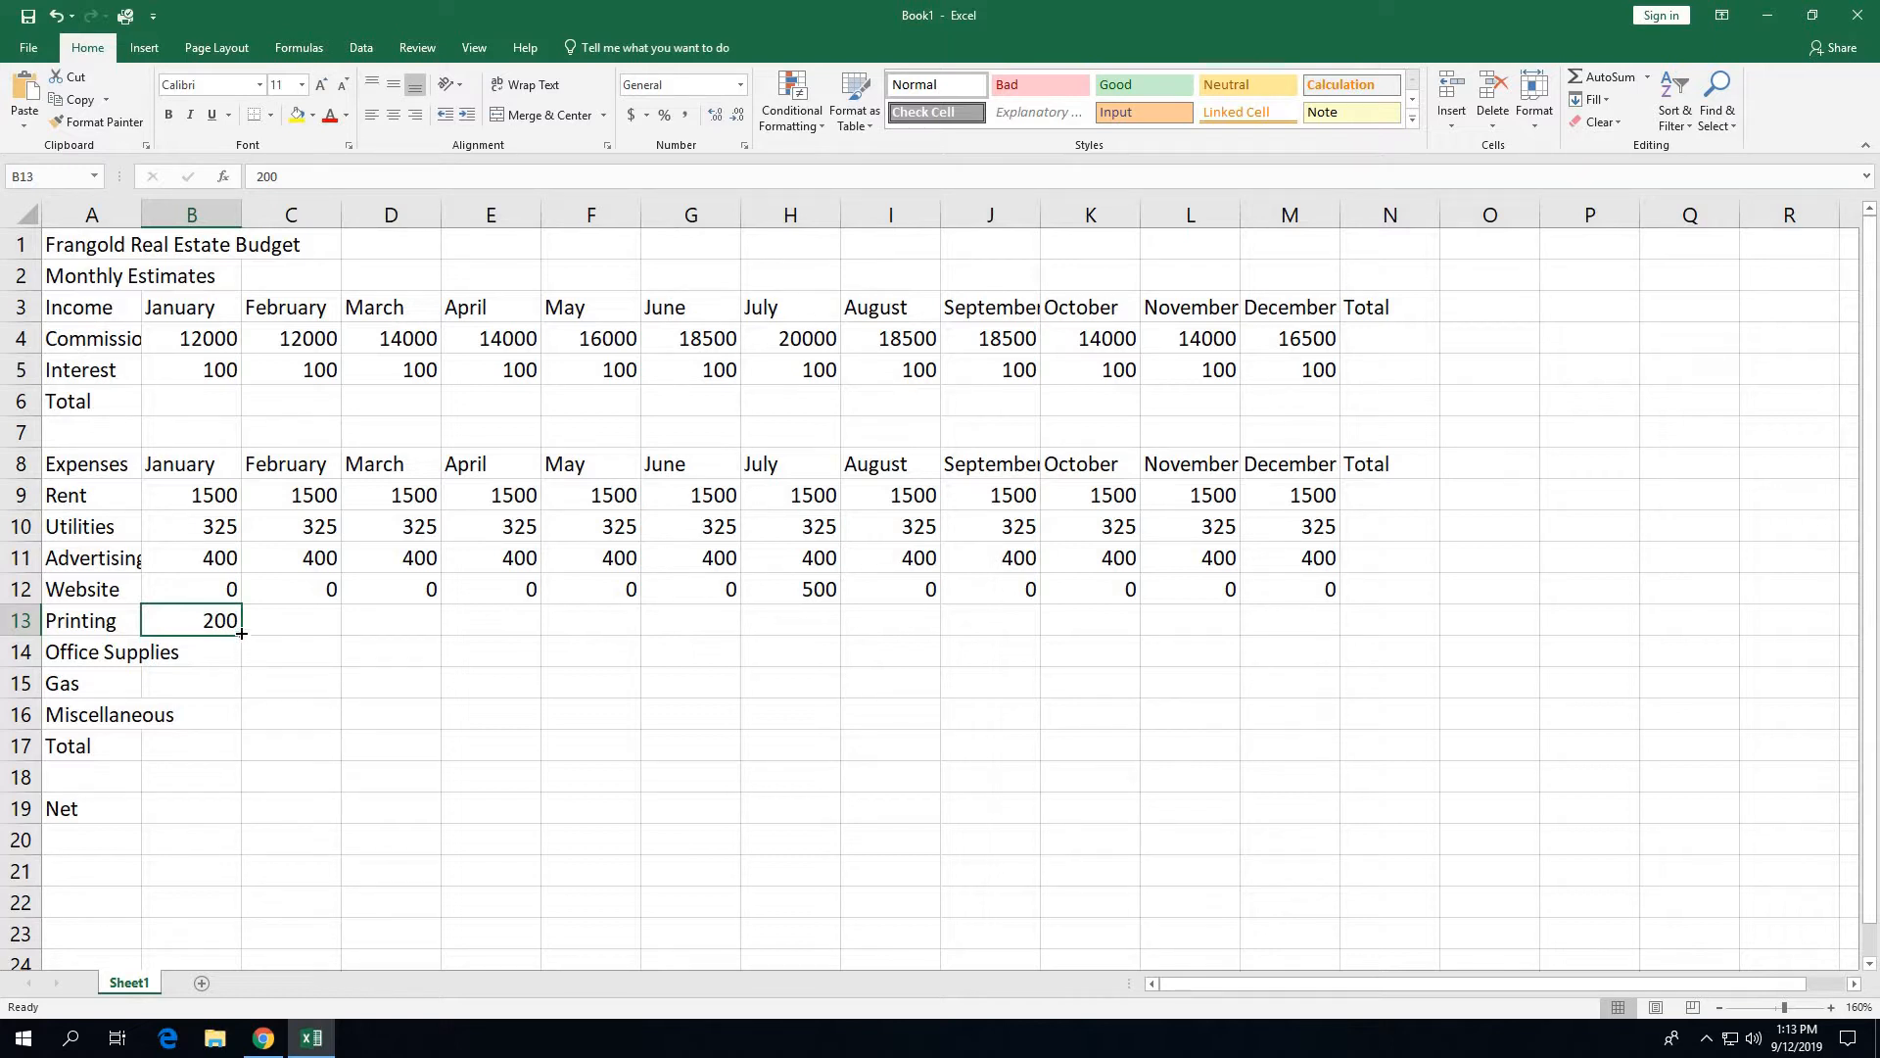
{"action": "left_click_drag", "start_coordinate": [243, 638], "coordinate": [1319, 642]}
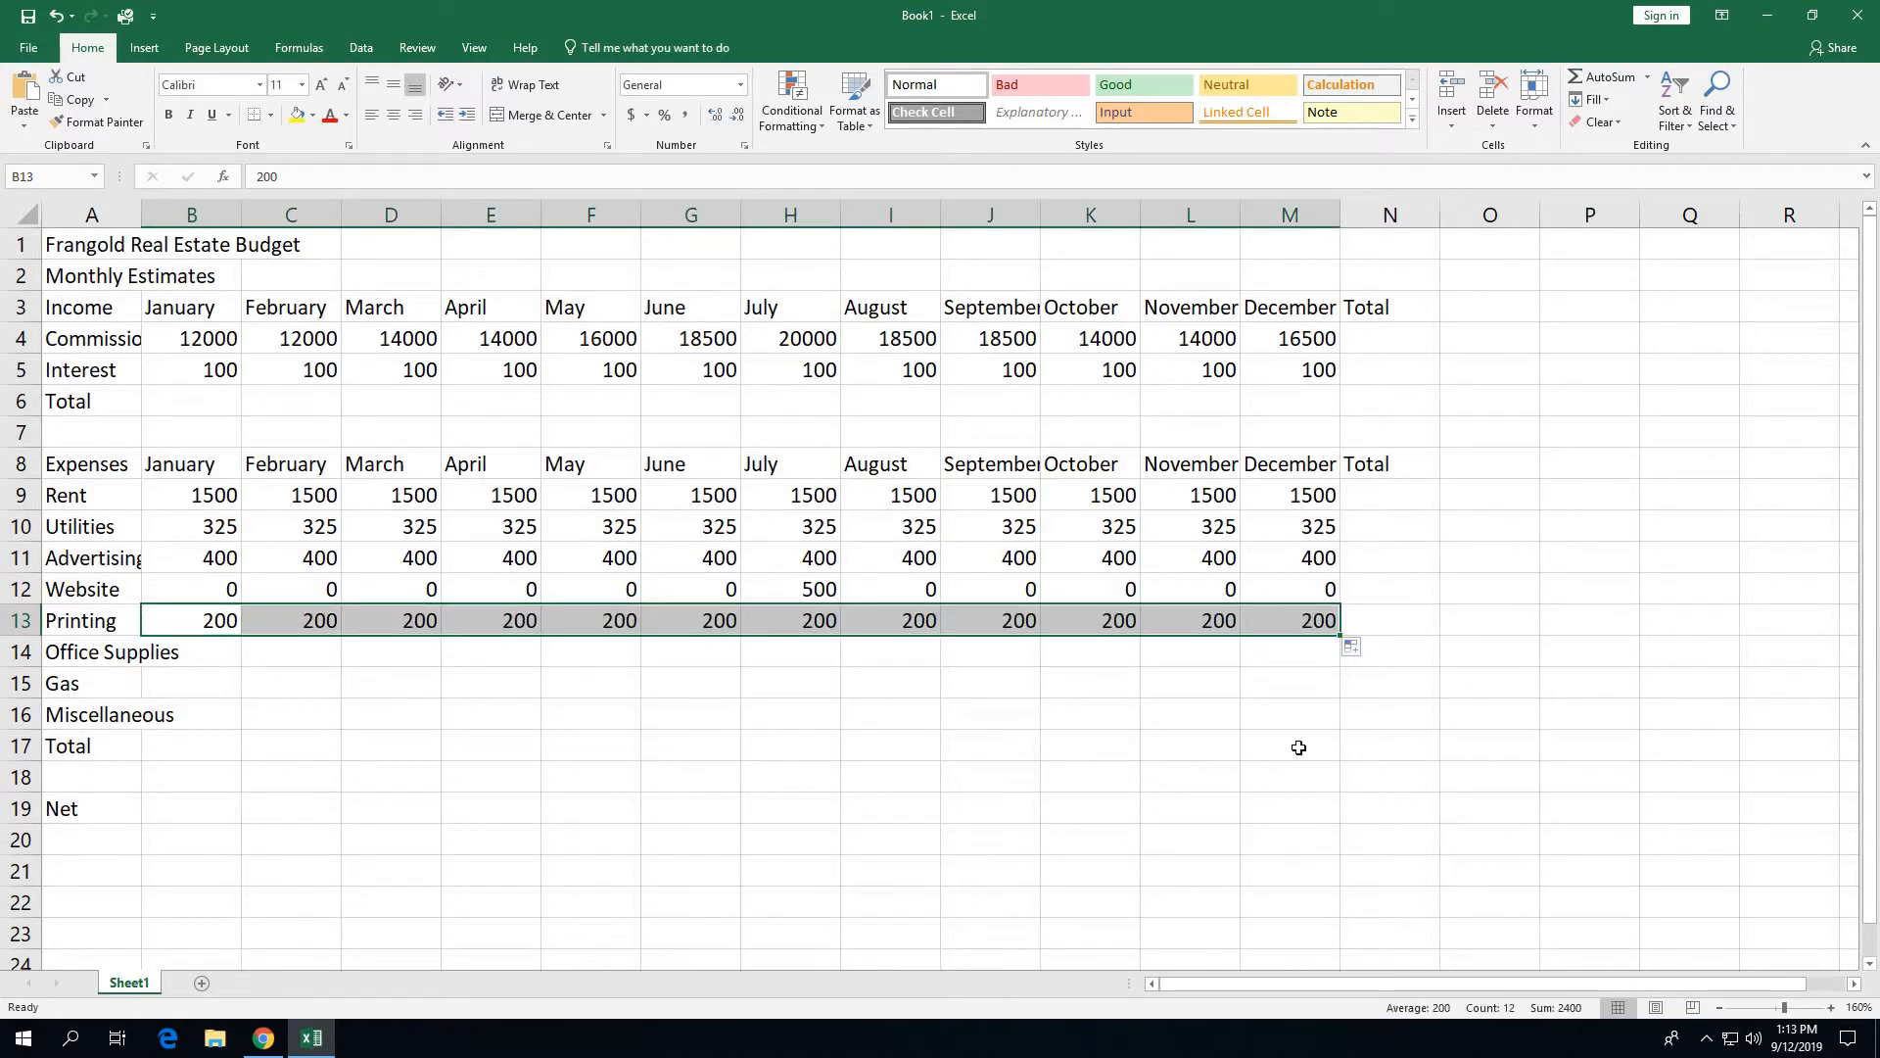
Enter office supplies of 200 for January in cell B14 and 0 for February and March in C14 and D14
{"action": "left_click", "coordinate": [225, 662]}
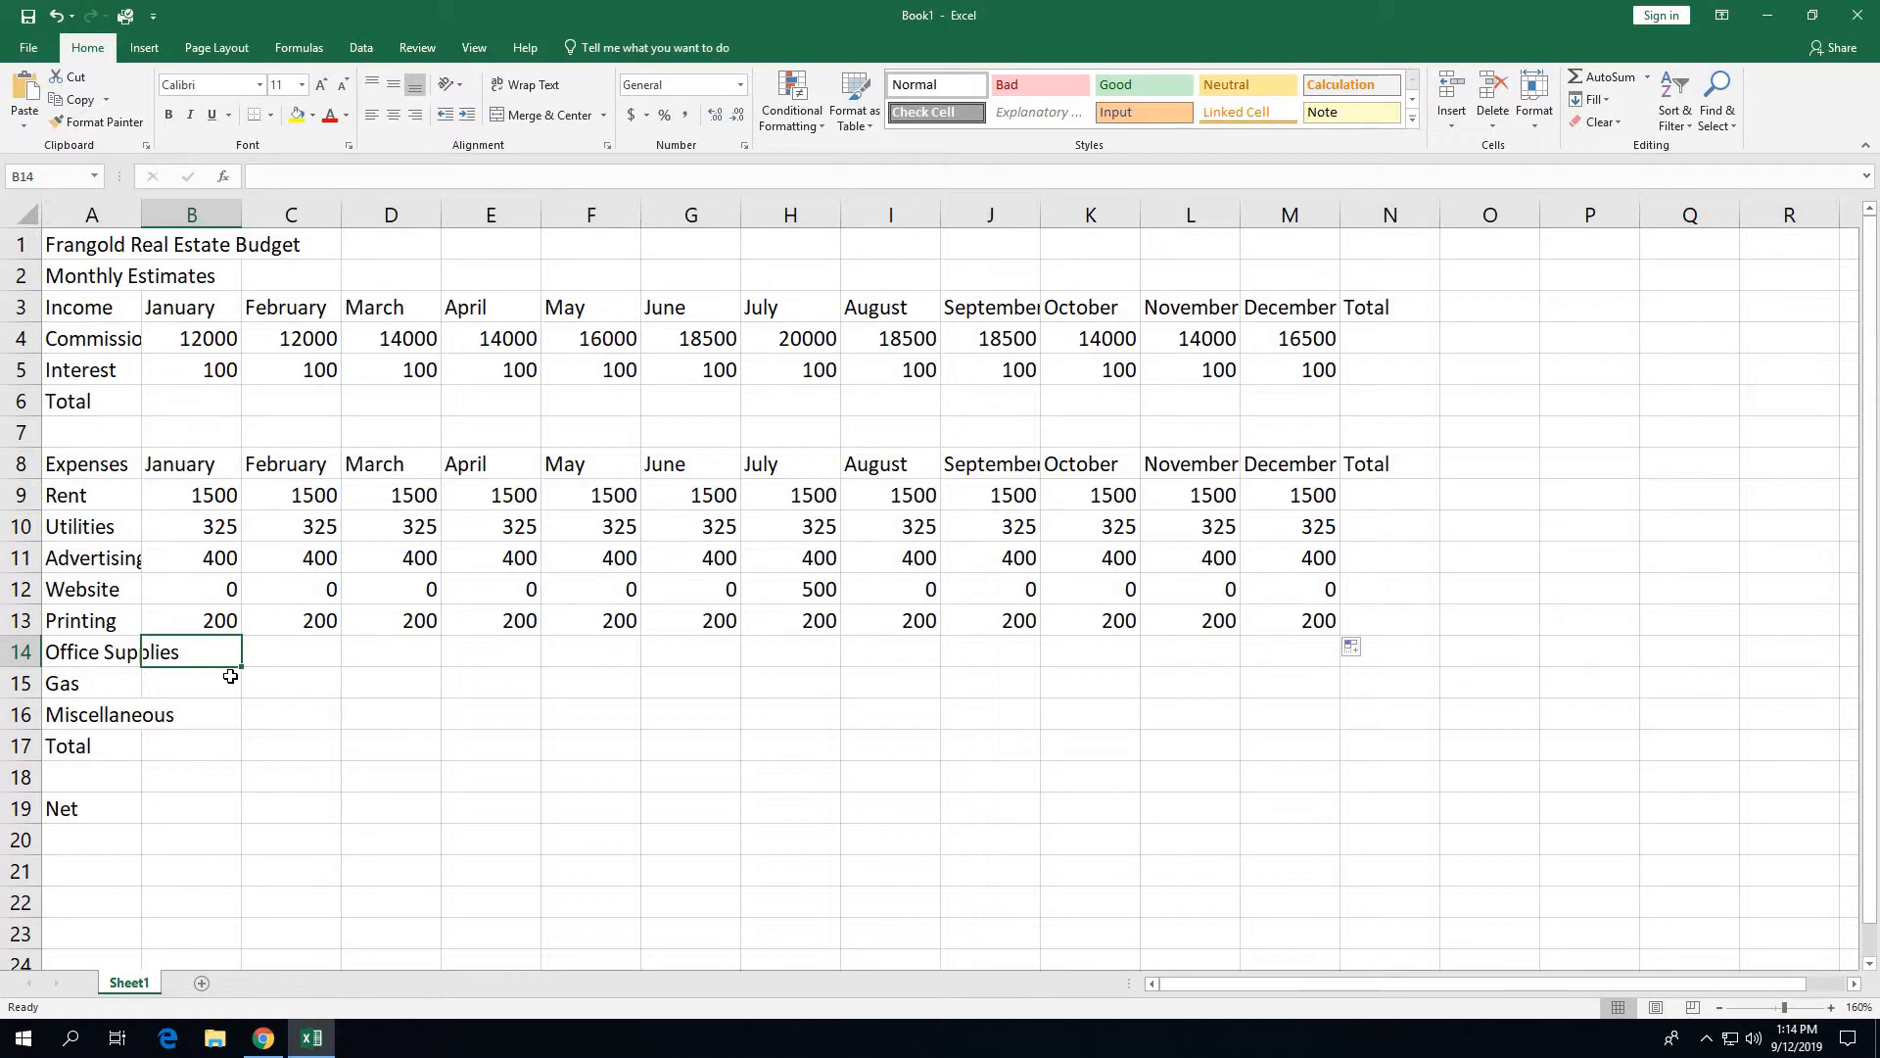
{"action": "type", "text": "200"}
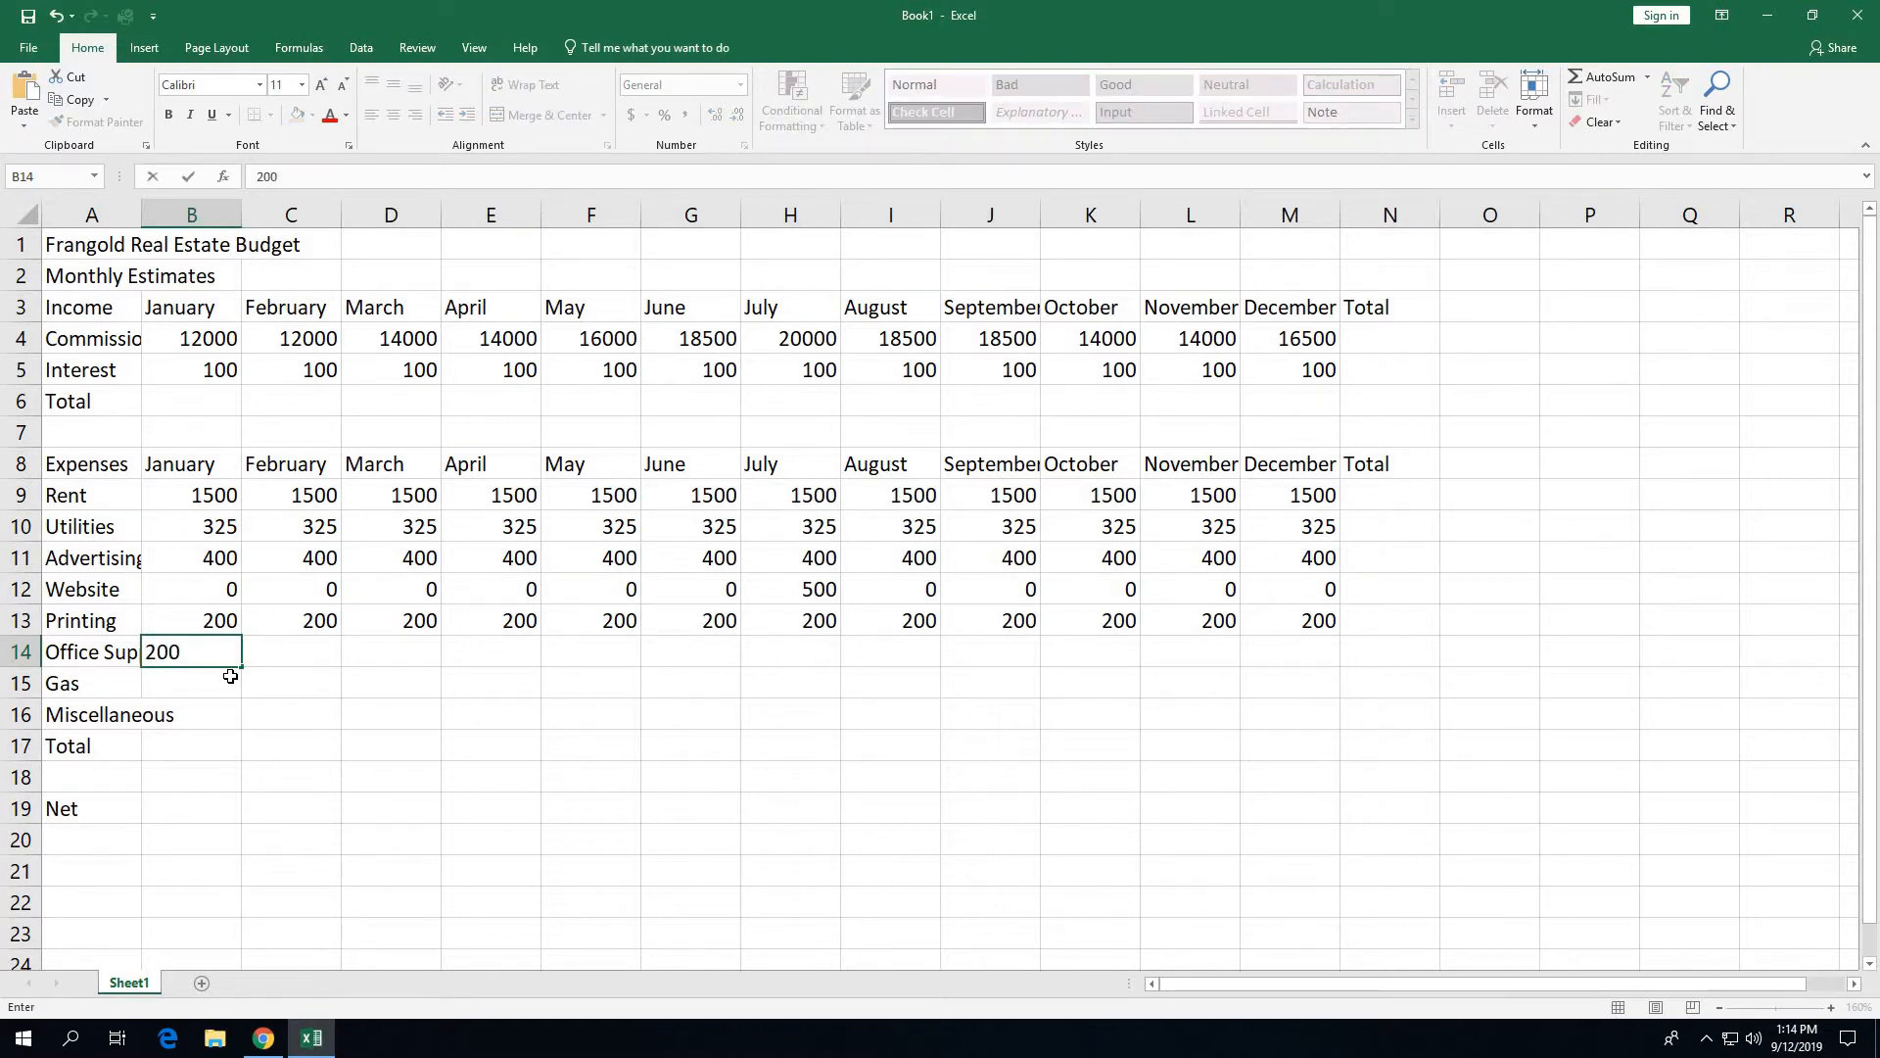
{"action": "key", "text": "Tab"}
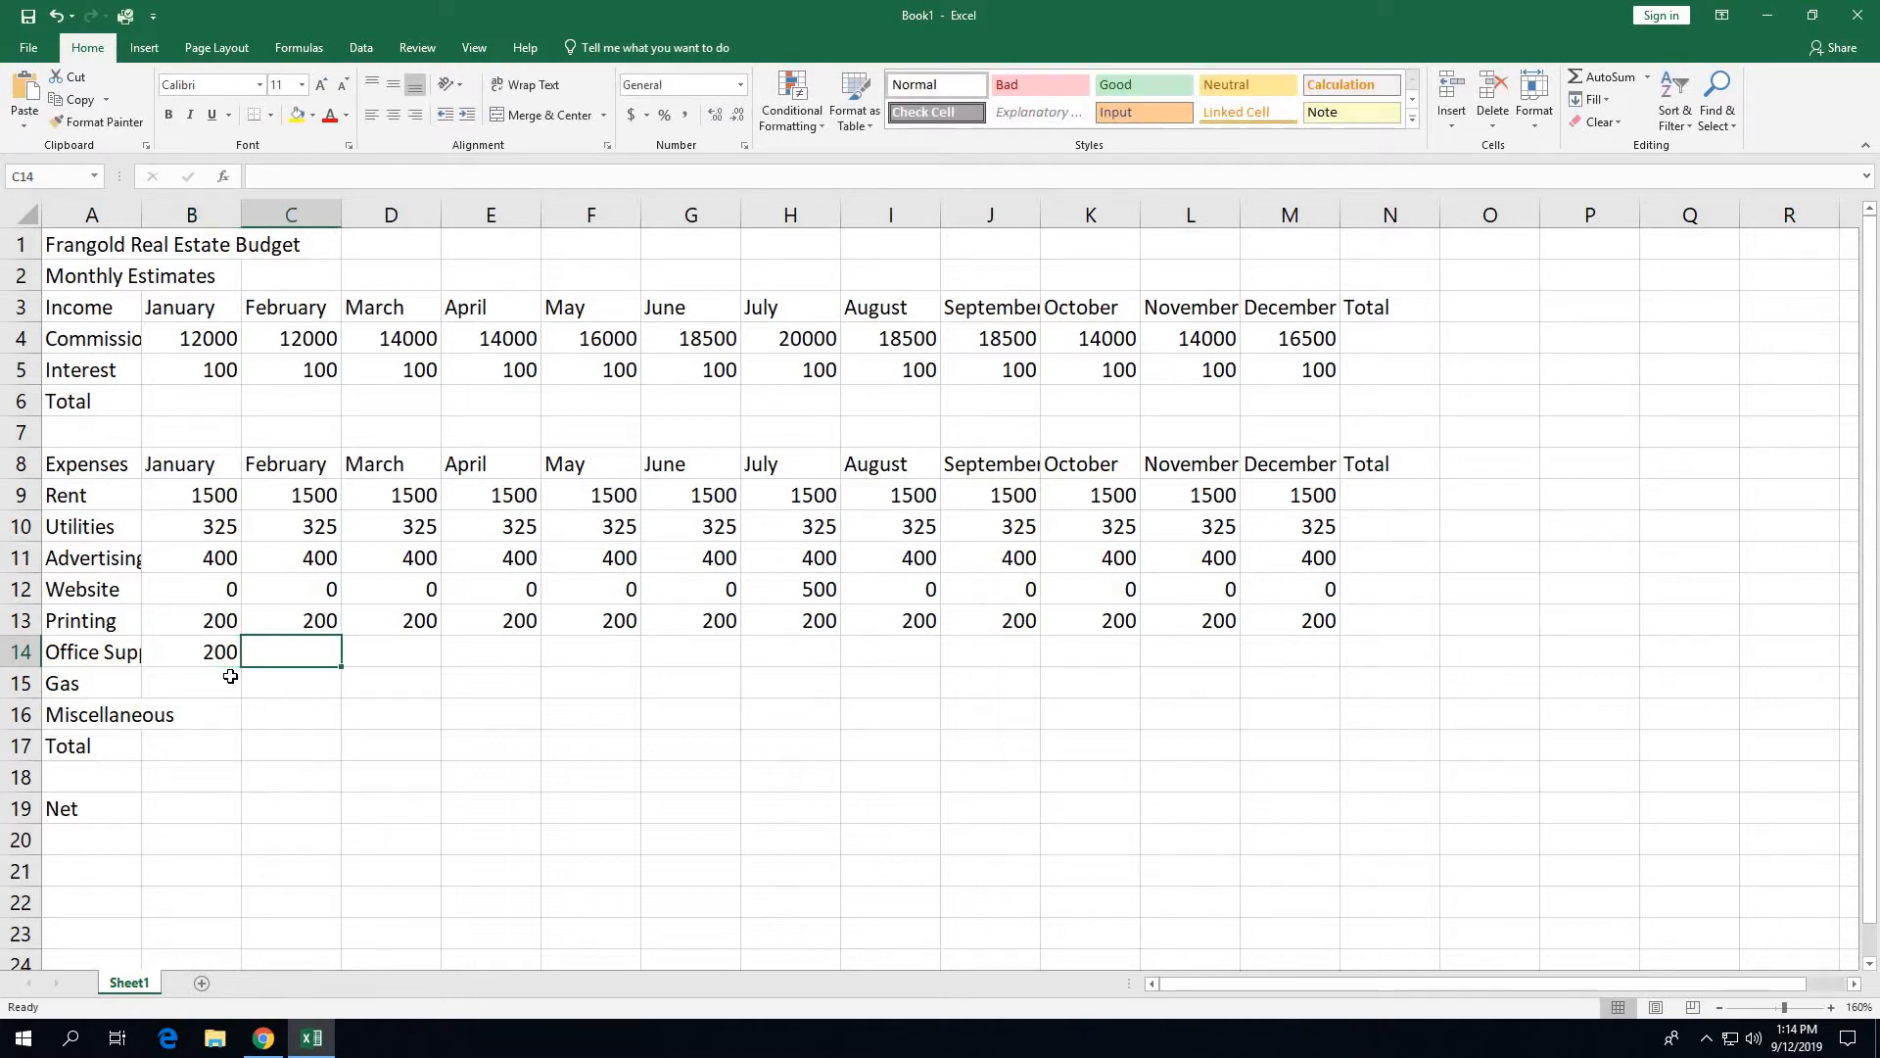
{"action": "type", "text": "0"}
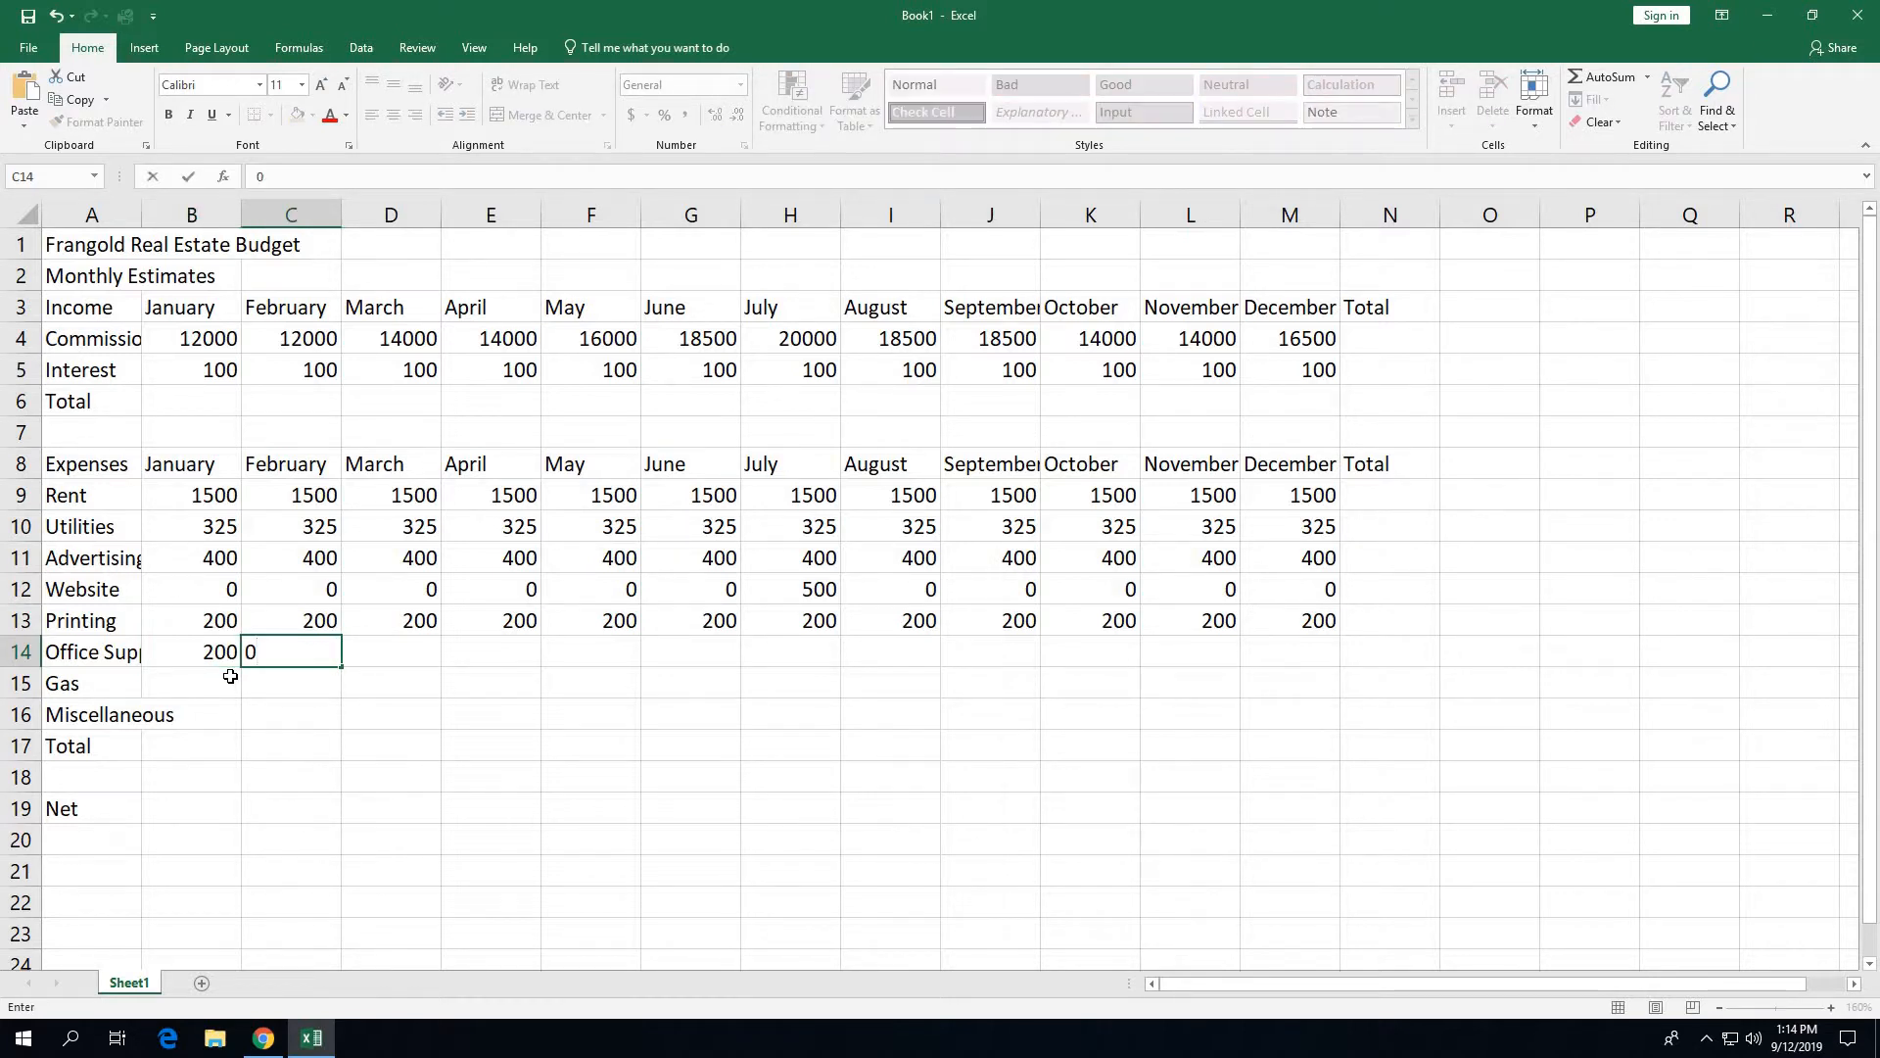
{"action": "key", "text": "Tab"}
{"action": "type", "text": "0"}
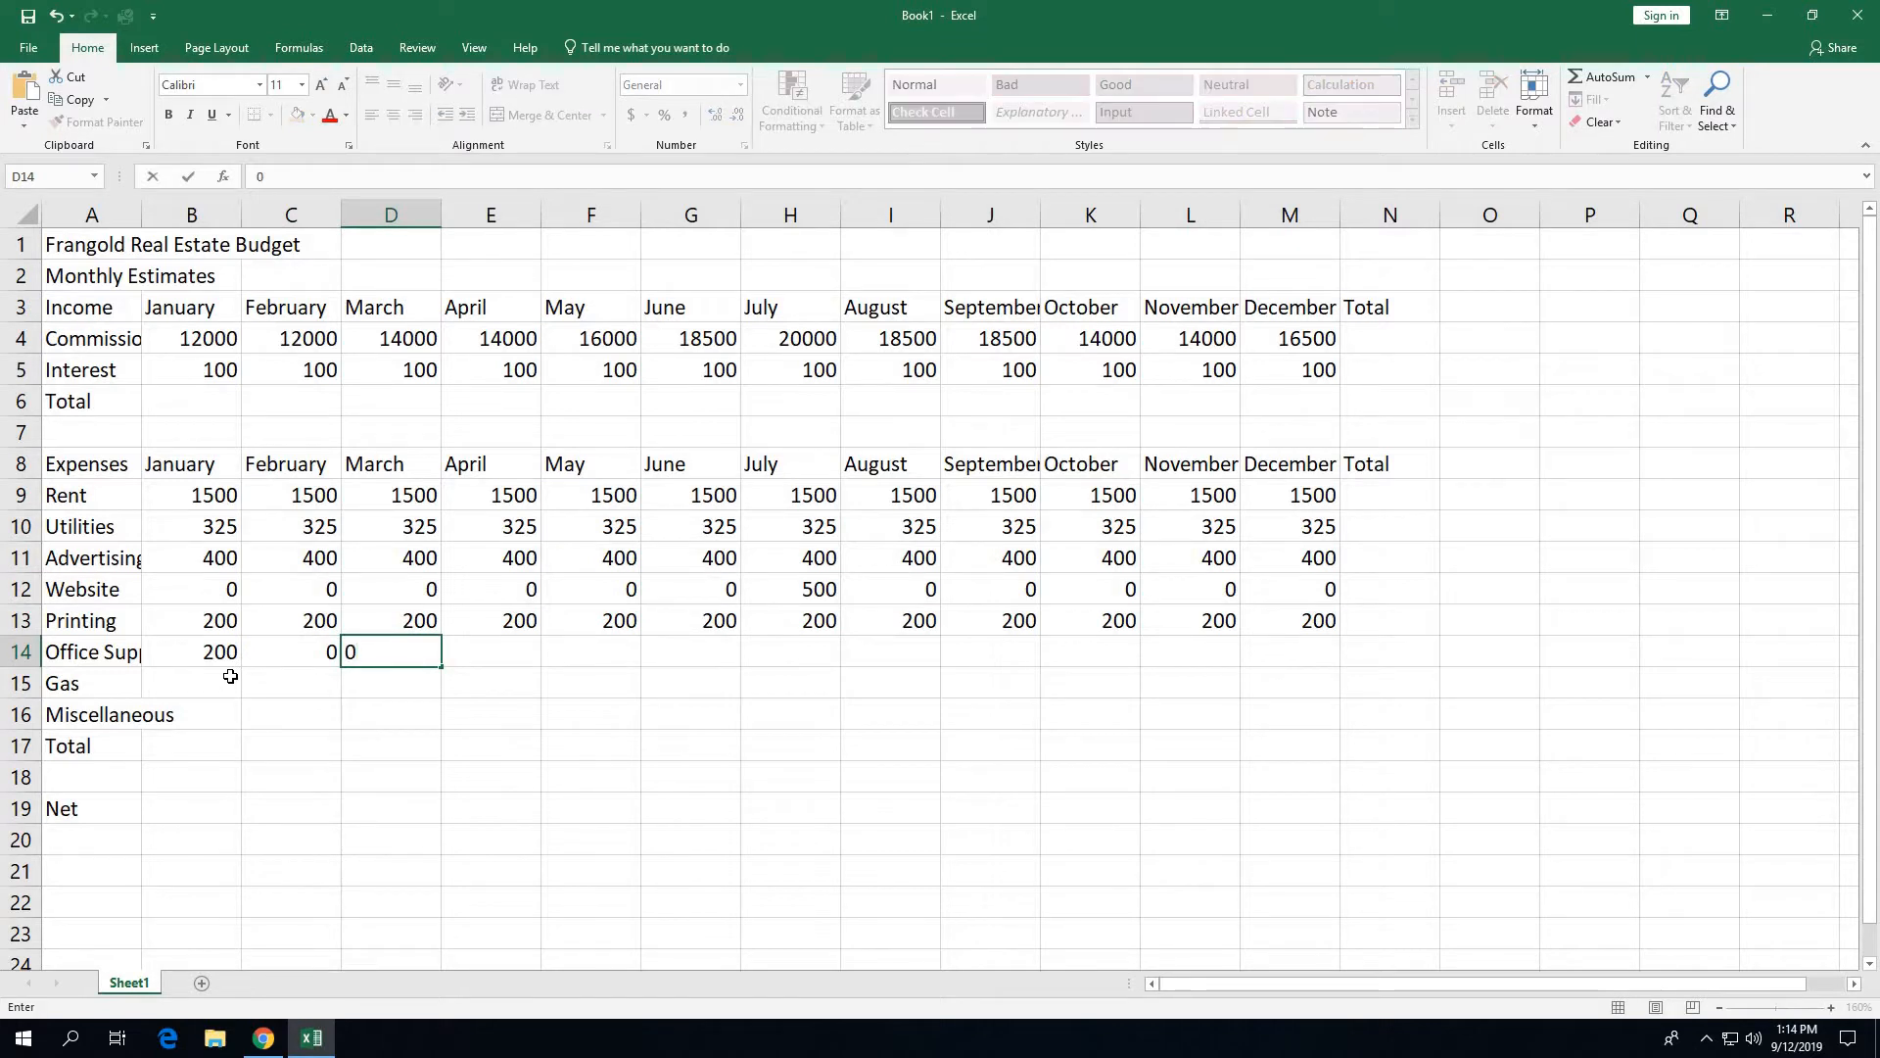
{"action": "key", "text": "Tab"}
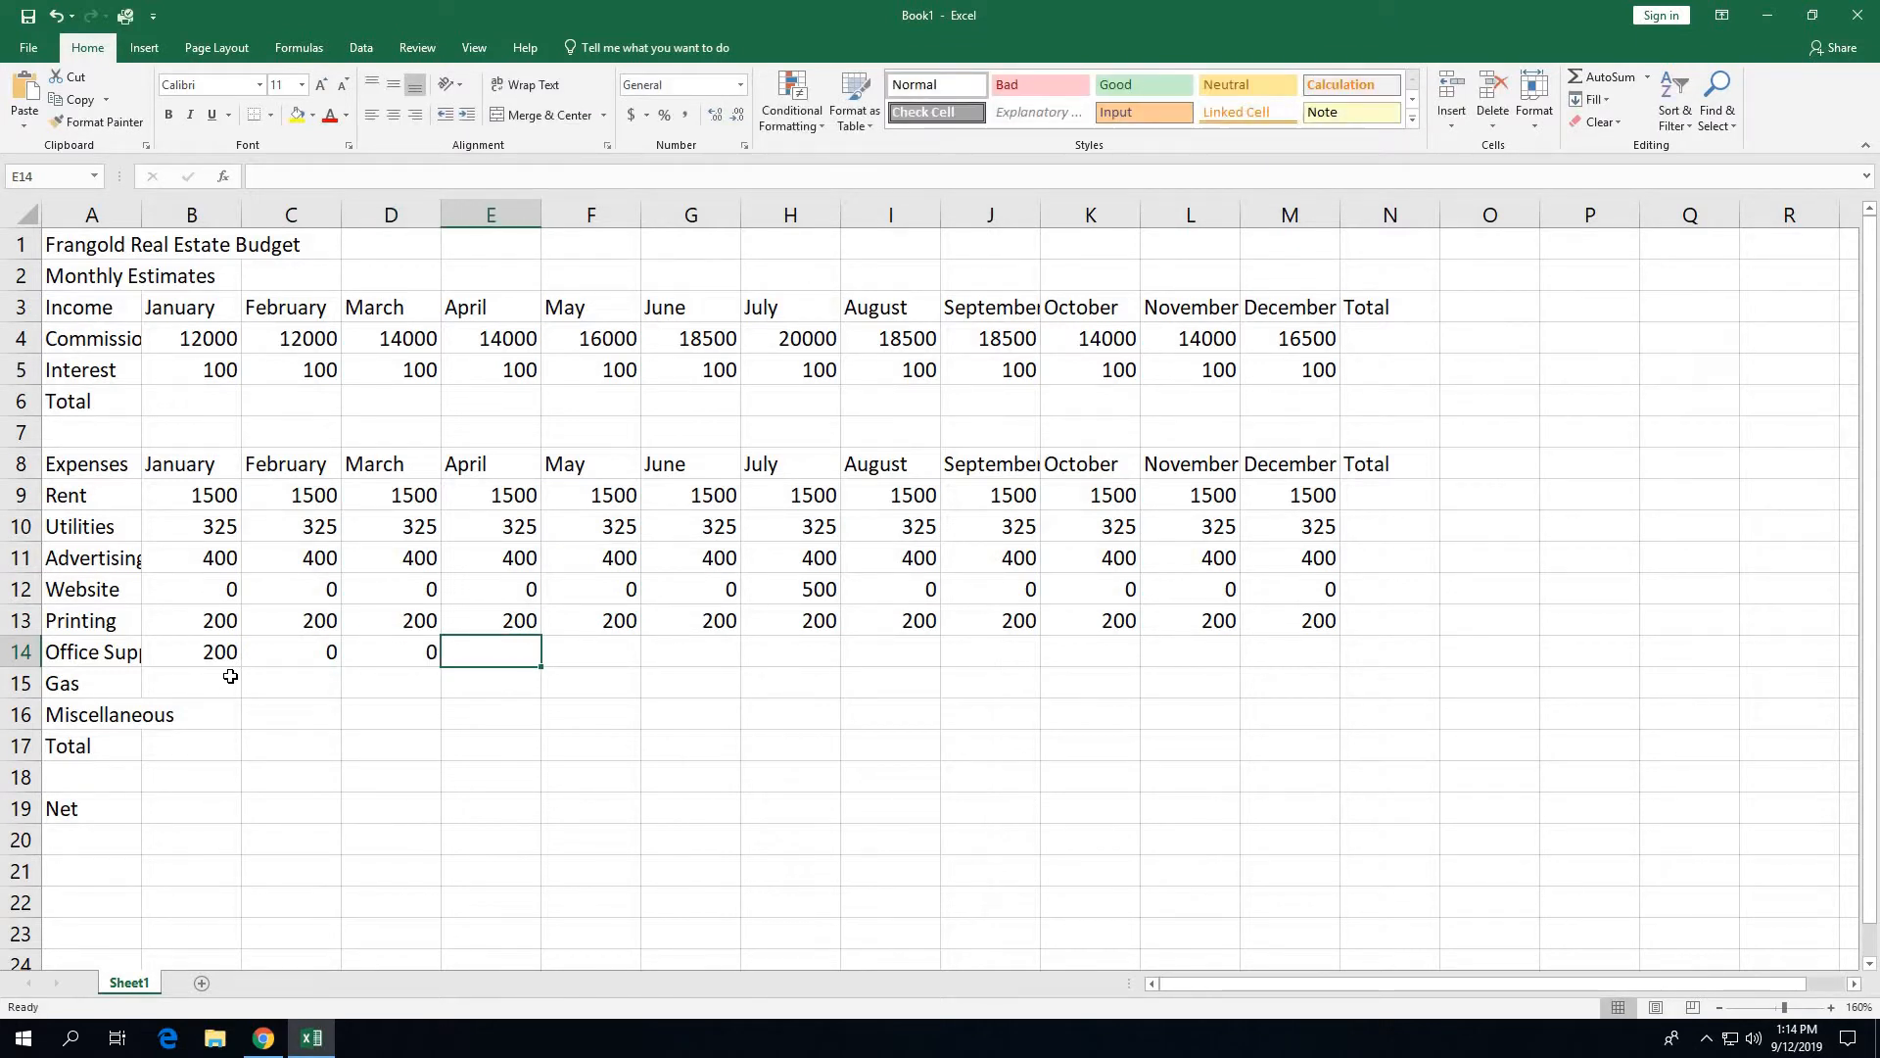
Enter office supplies of 200 for April in cell E14 and 0 for May and June in F14 and G14
{"action": "type", "text": "200"}
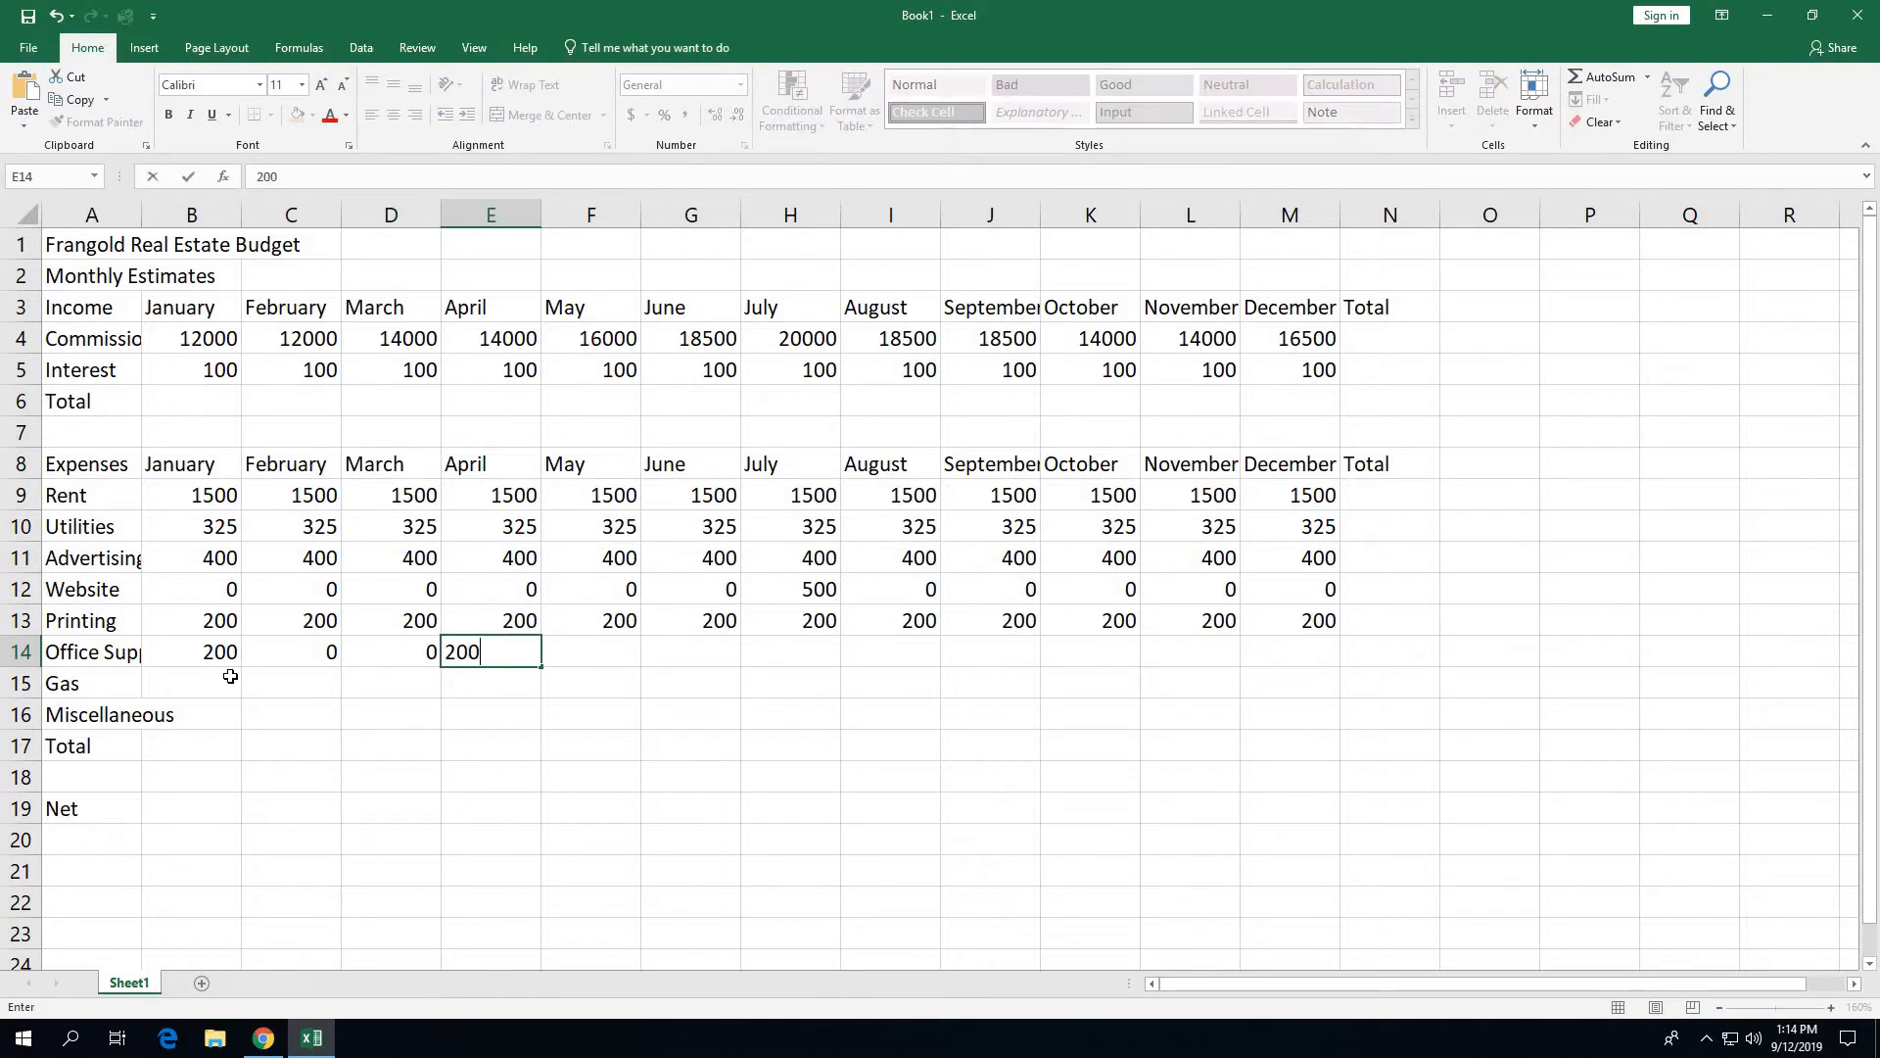
{"action": "key", "text": "Tab"}
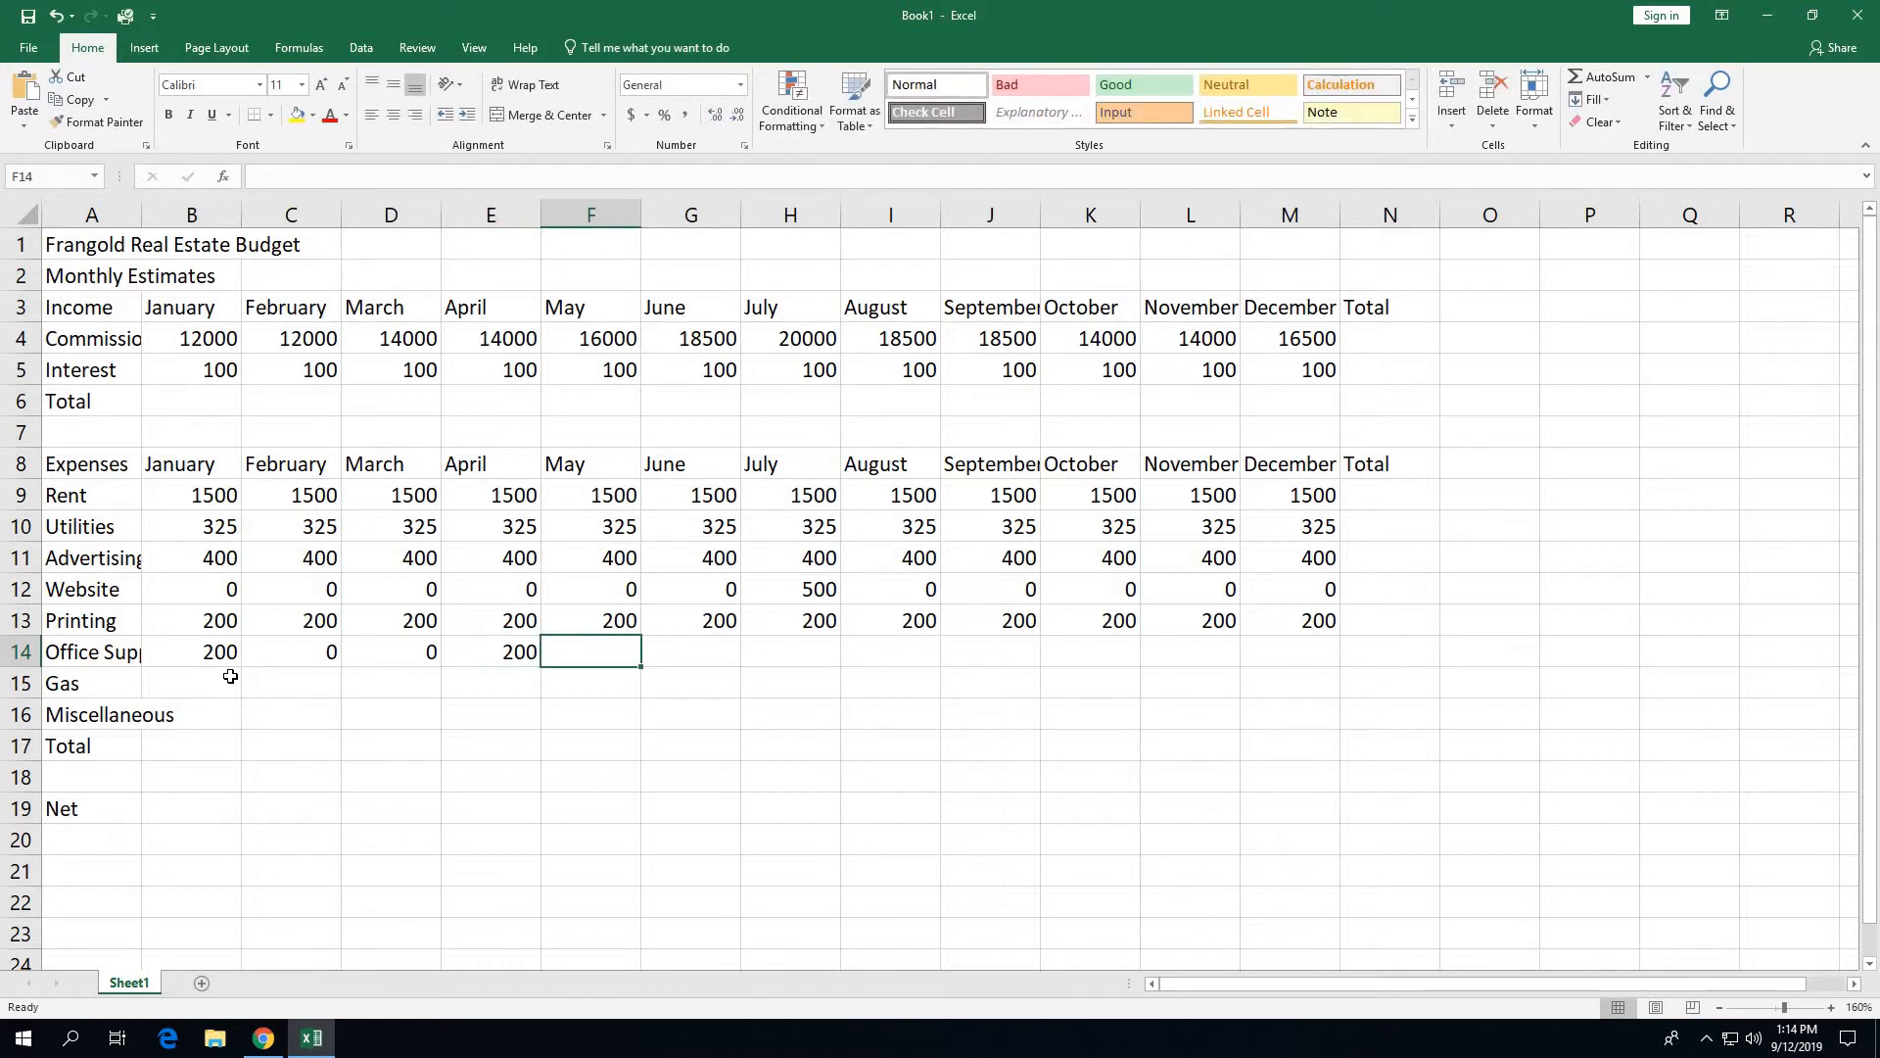
{"action": "type", "text": "0"}
{"action": "key", "text": "Tab"}
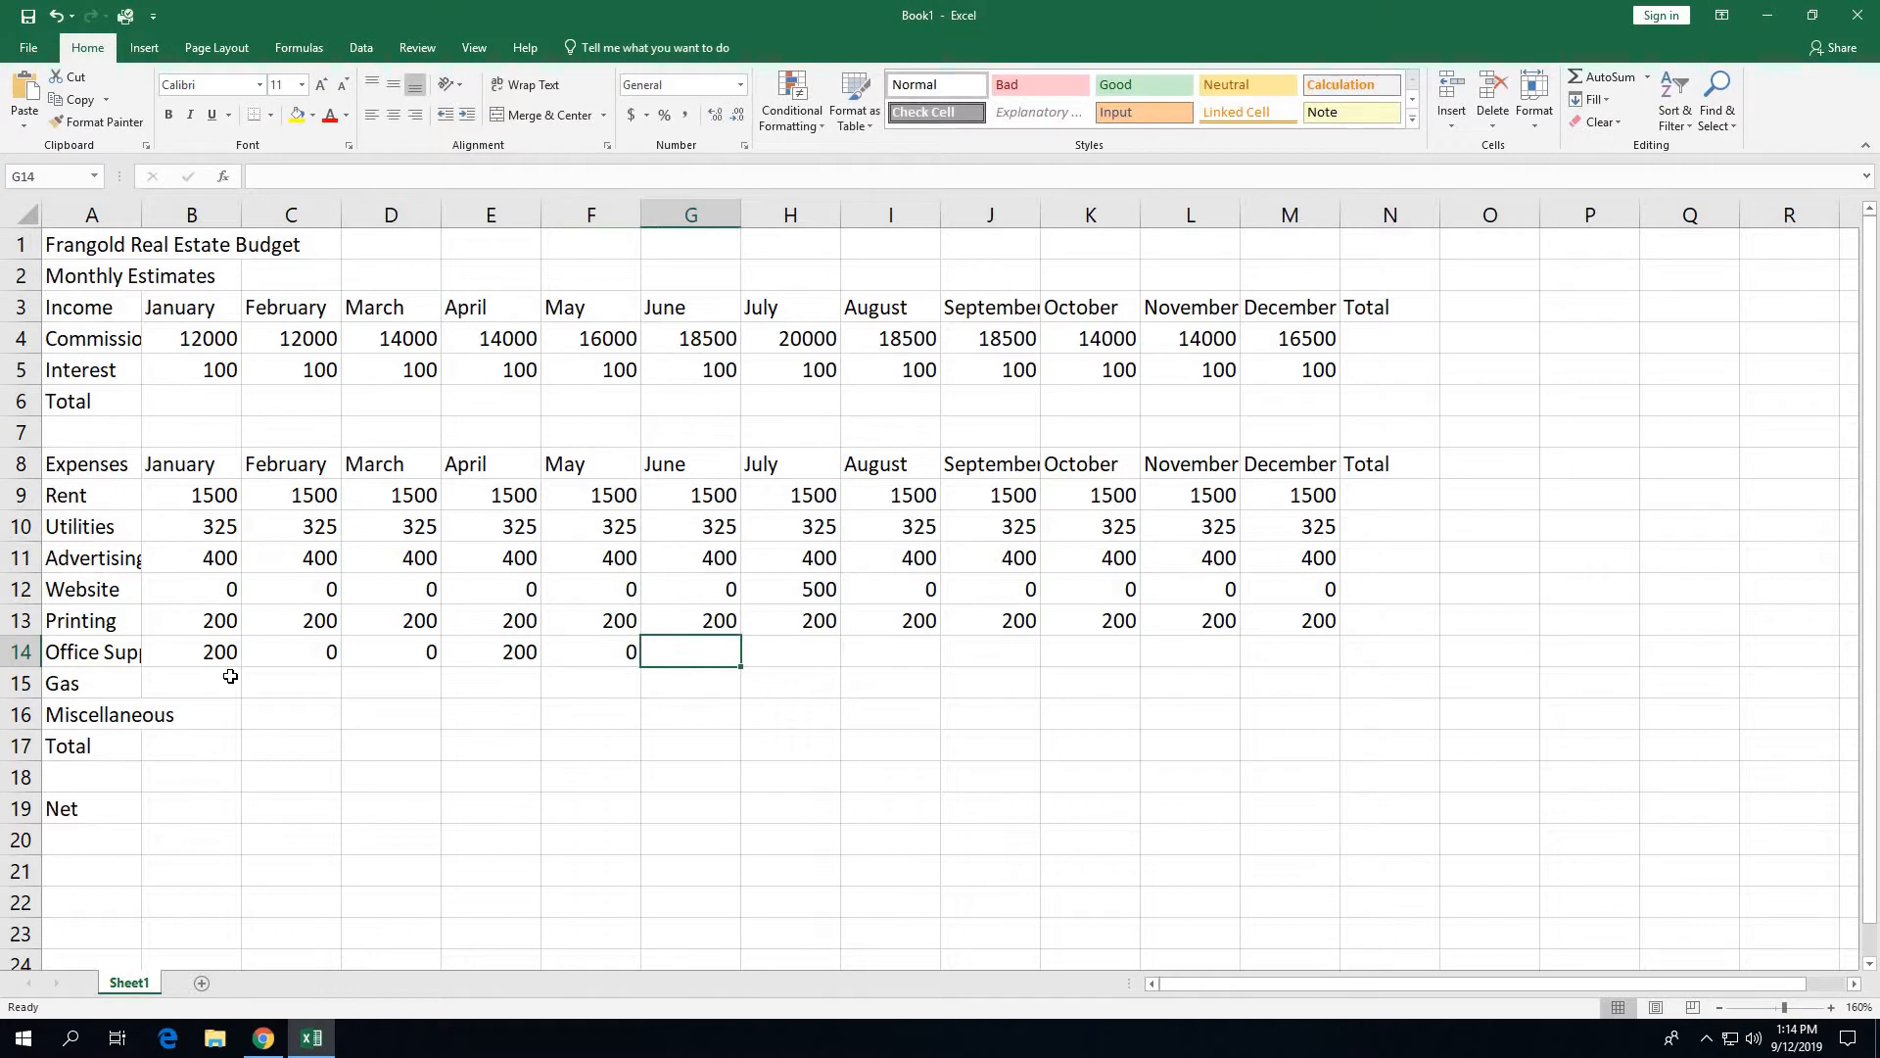
{"action": "type", "text": "0"}
{"action": "key", "text": "Tab"}
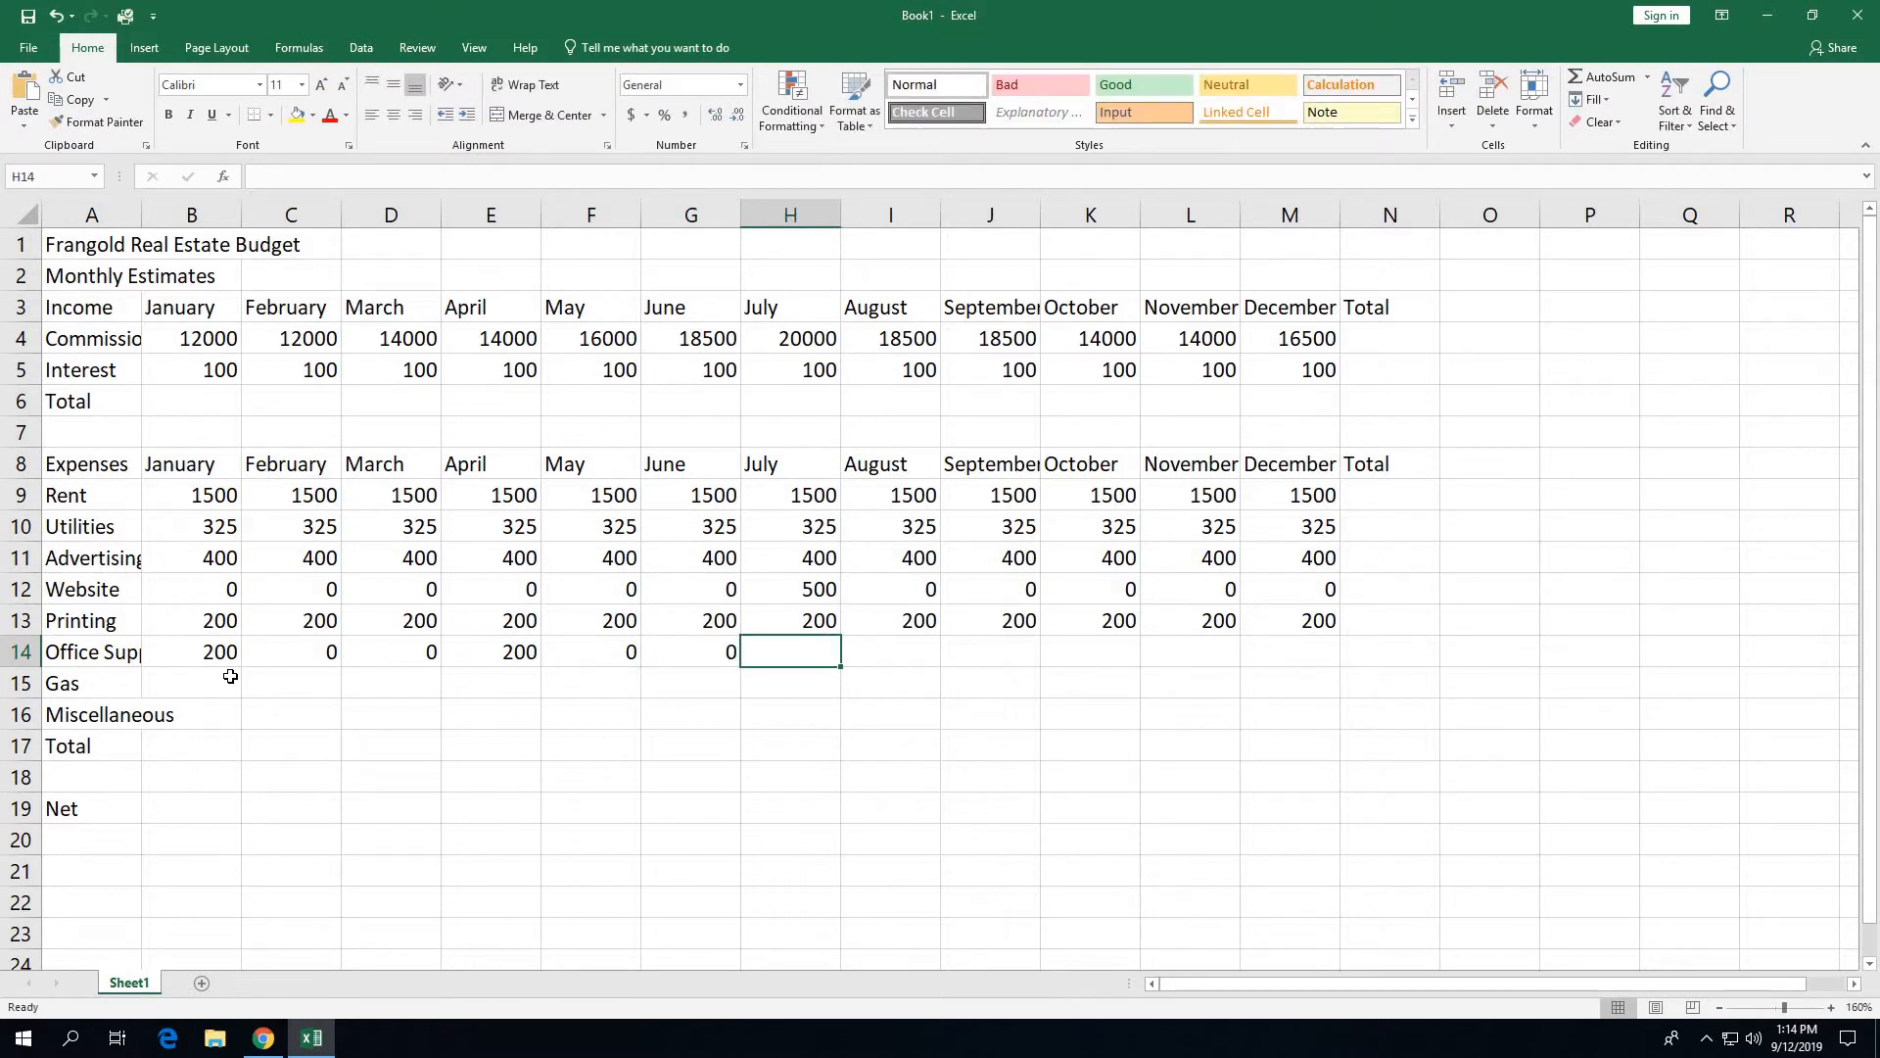
Enter office supplies of 200 for July in cell H14 and 0 for August and September in I14 and J14
{"action": "type", "text": "200"}
{"action": "key", "text": "Tab"}
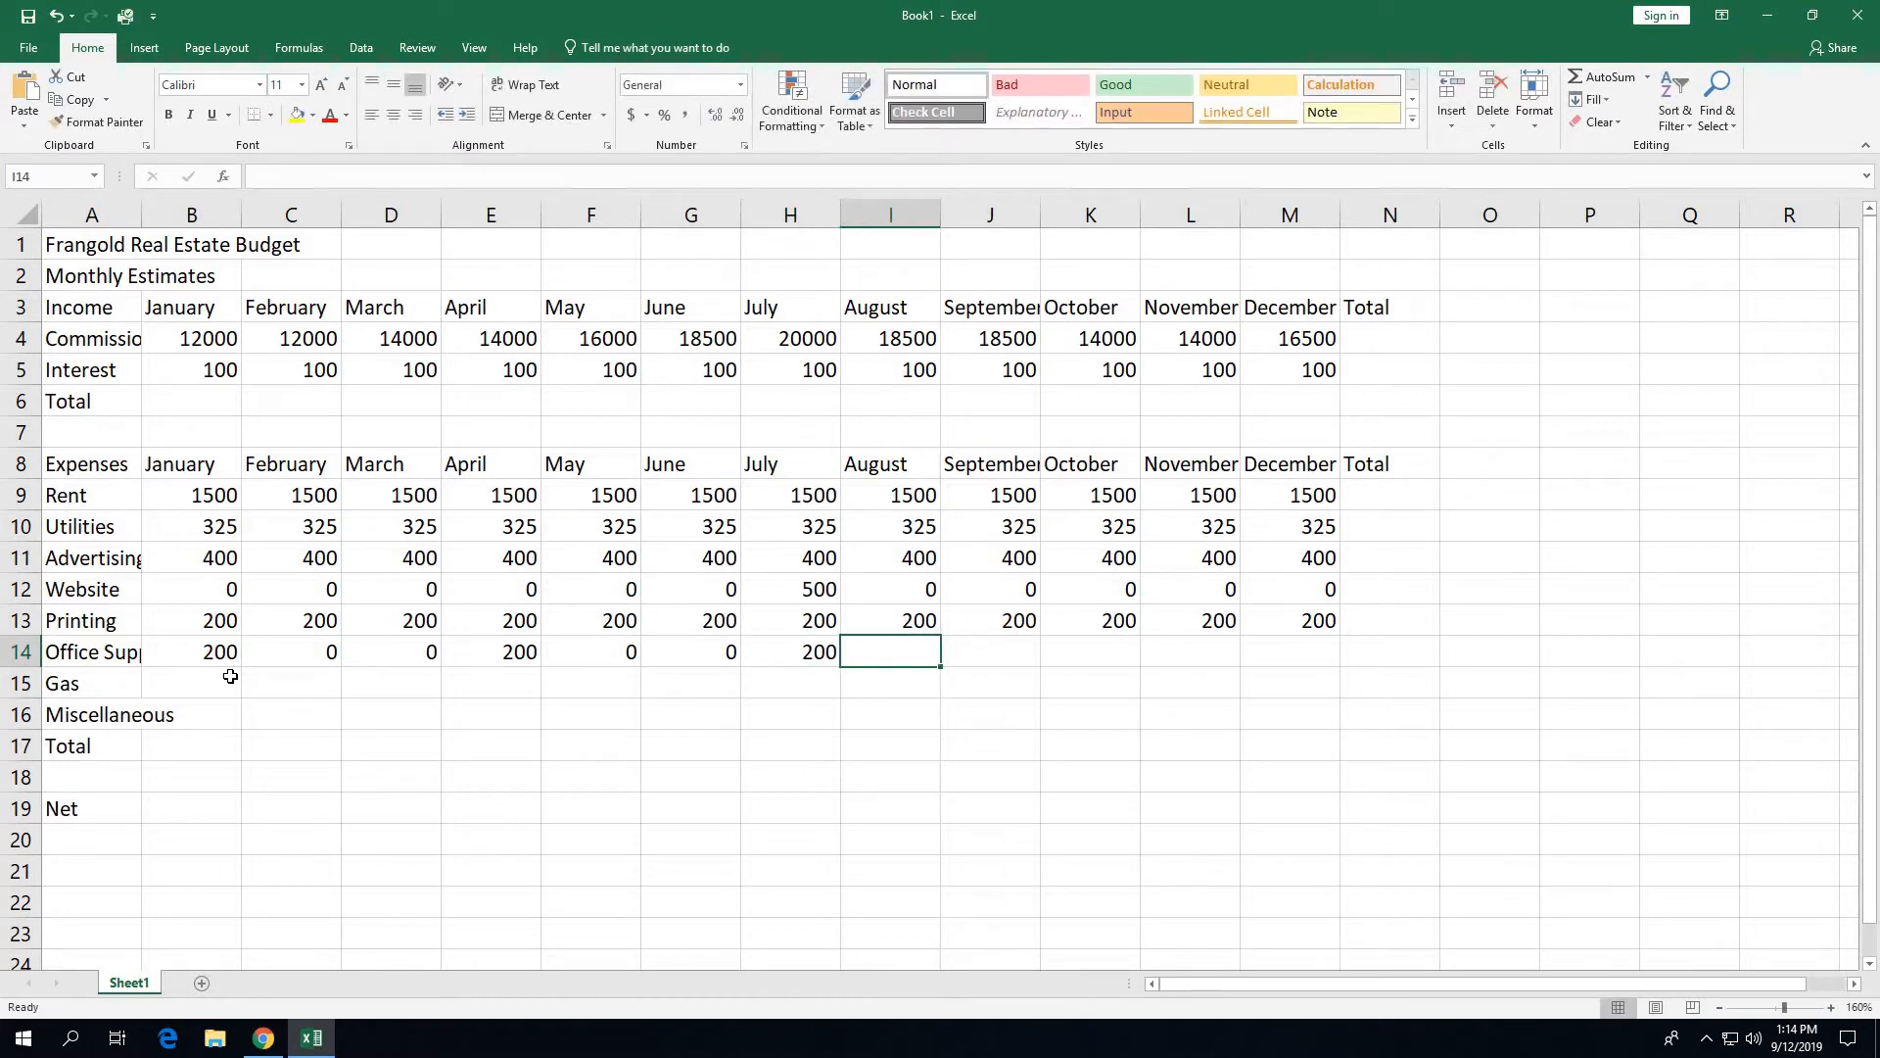
{"action": "type", "text": "0"}
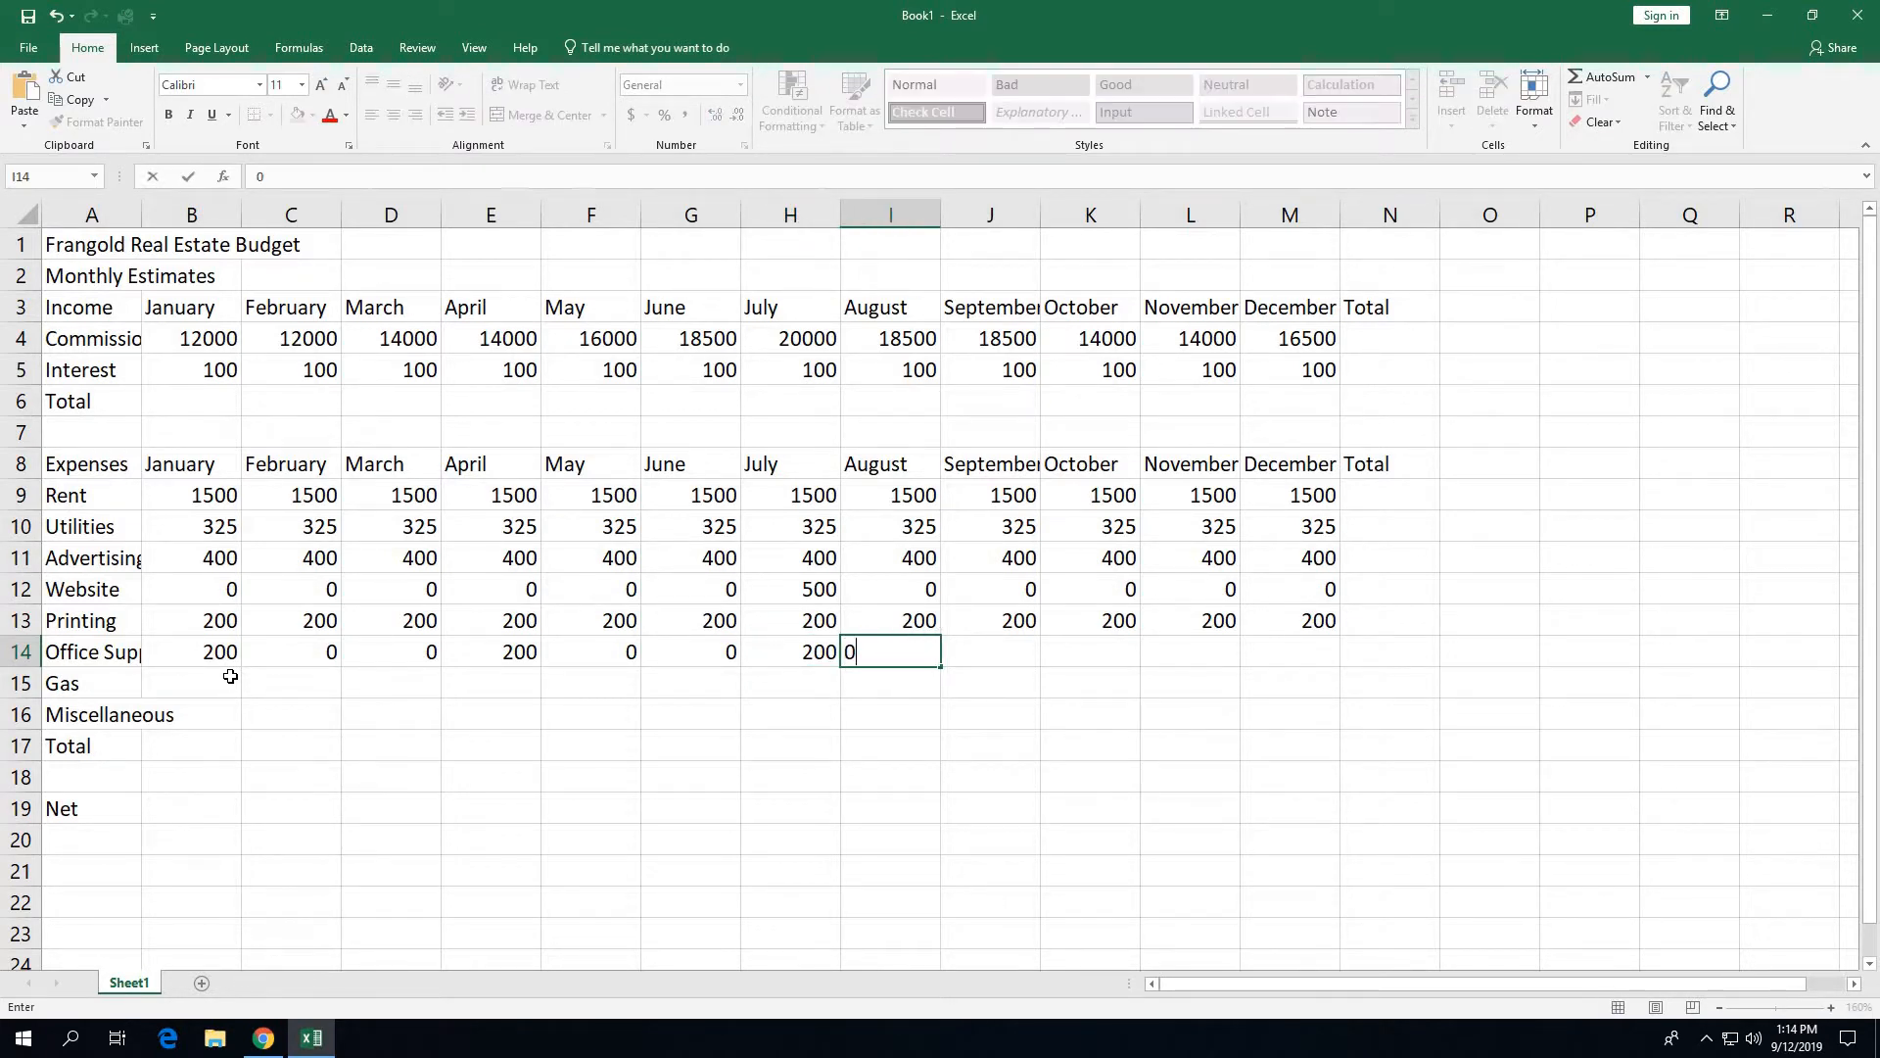
{"action": "key", "text": "Tab"}
{"action": "type", "text": "0"}
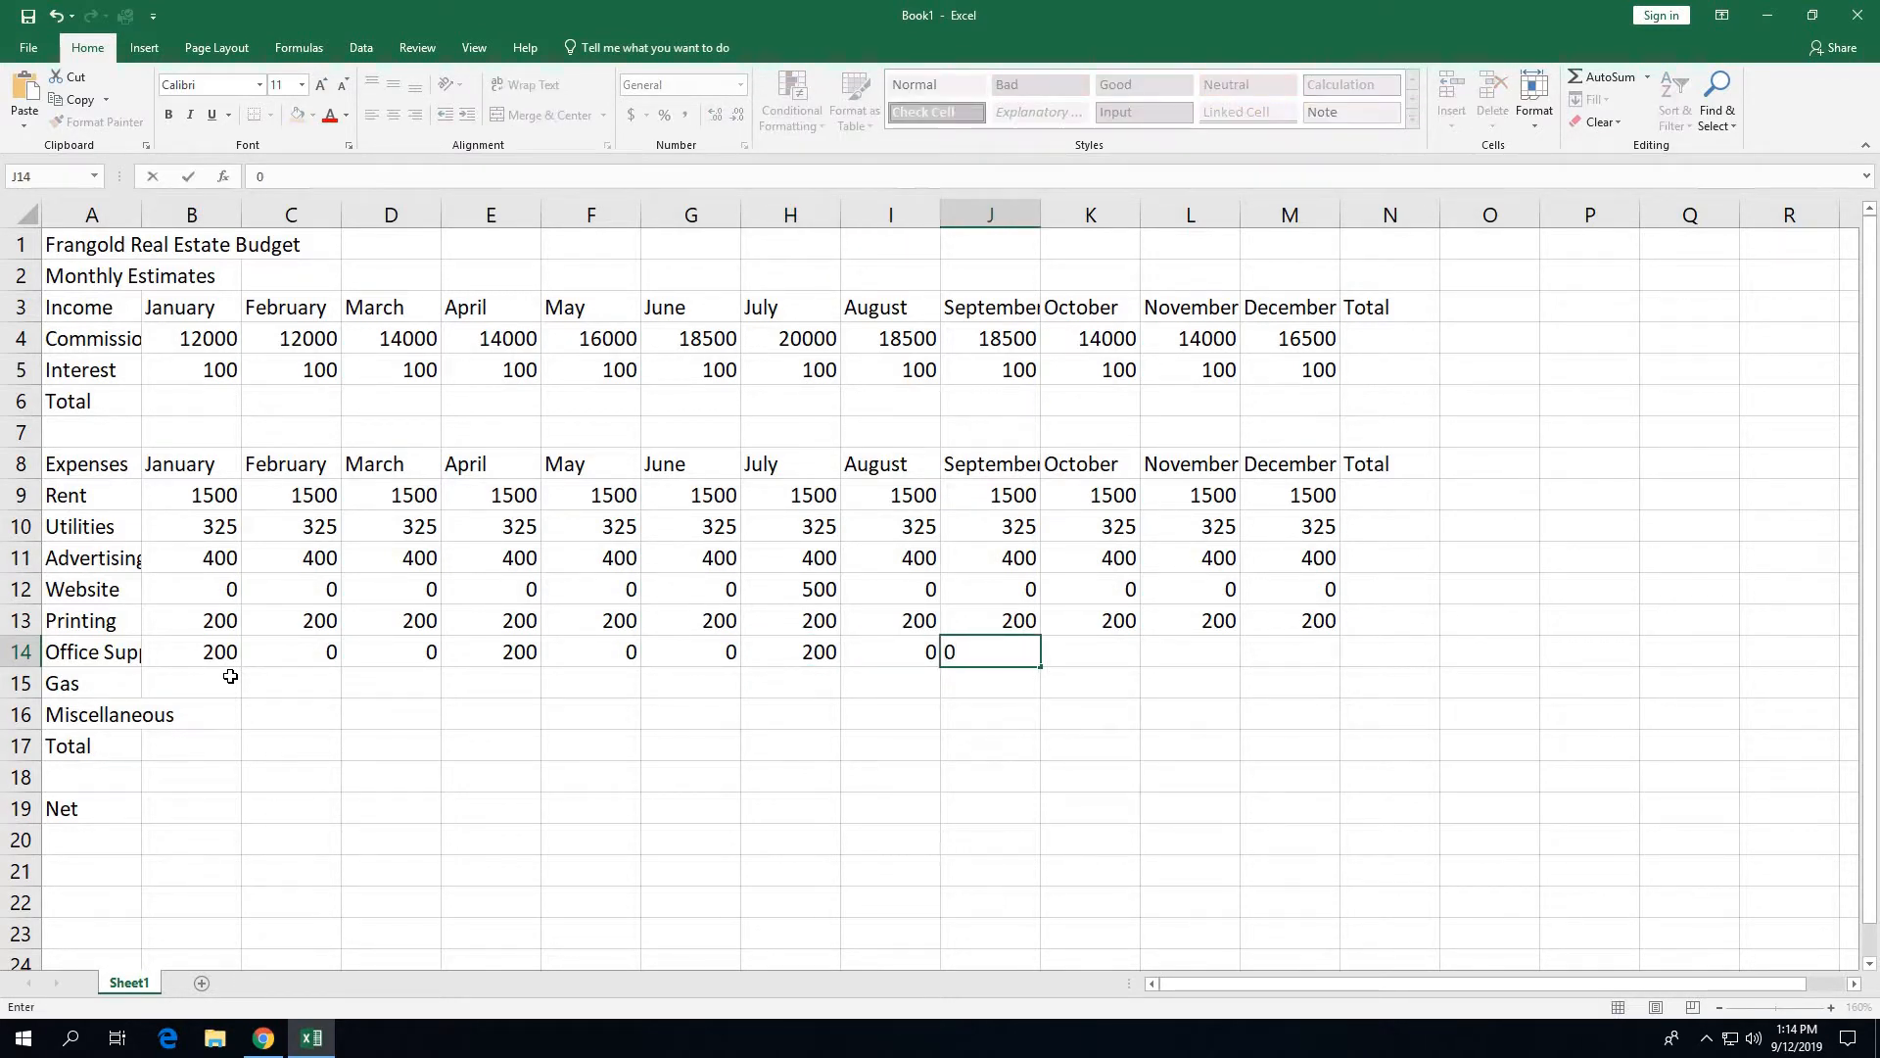
{"action": "key", "text": "Tab"}
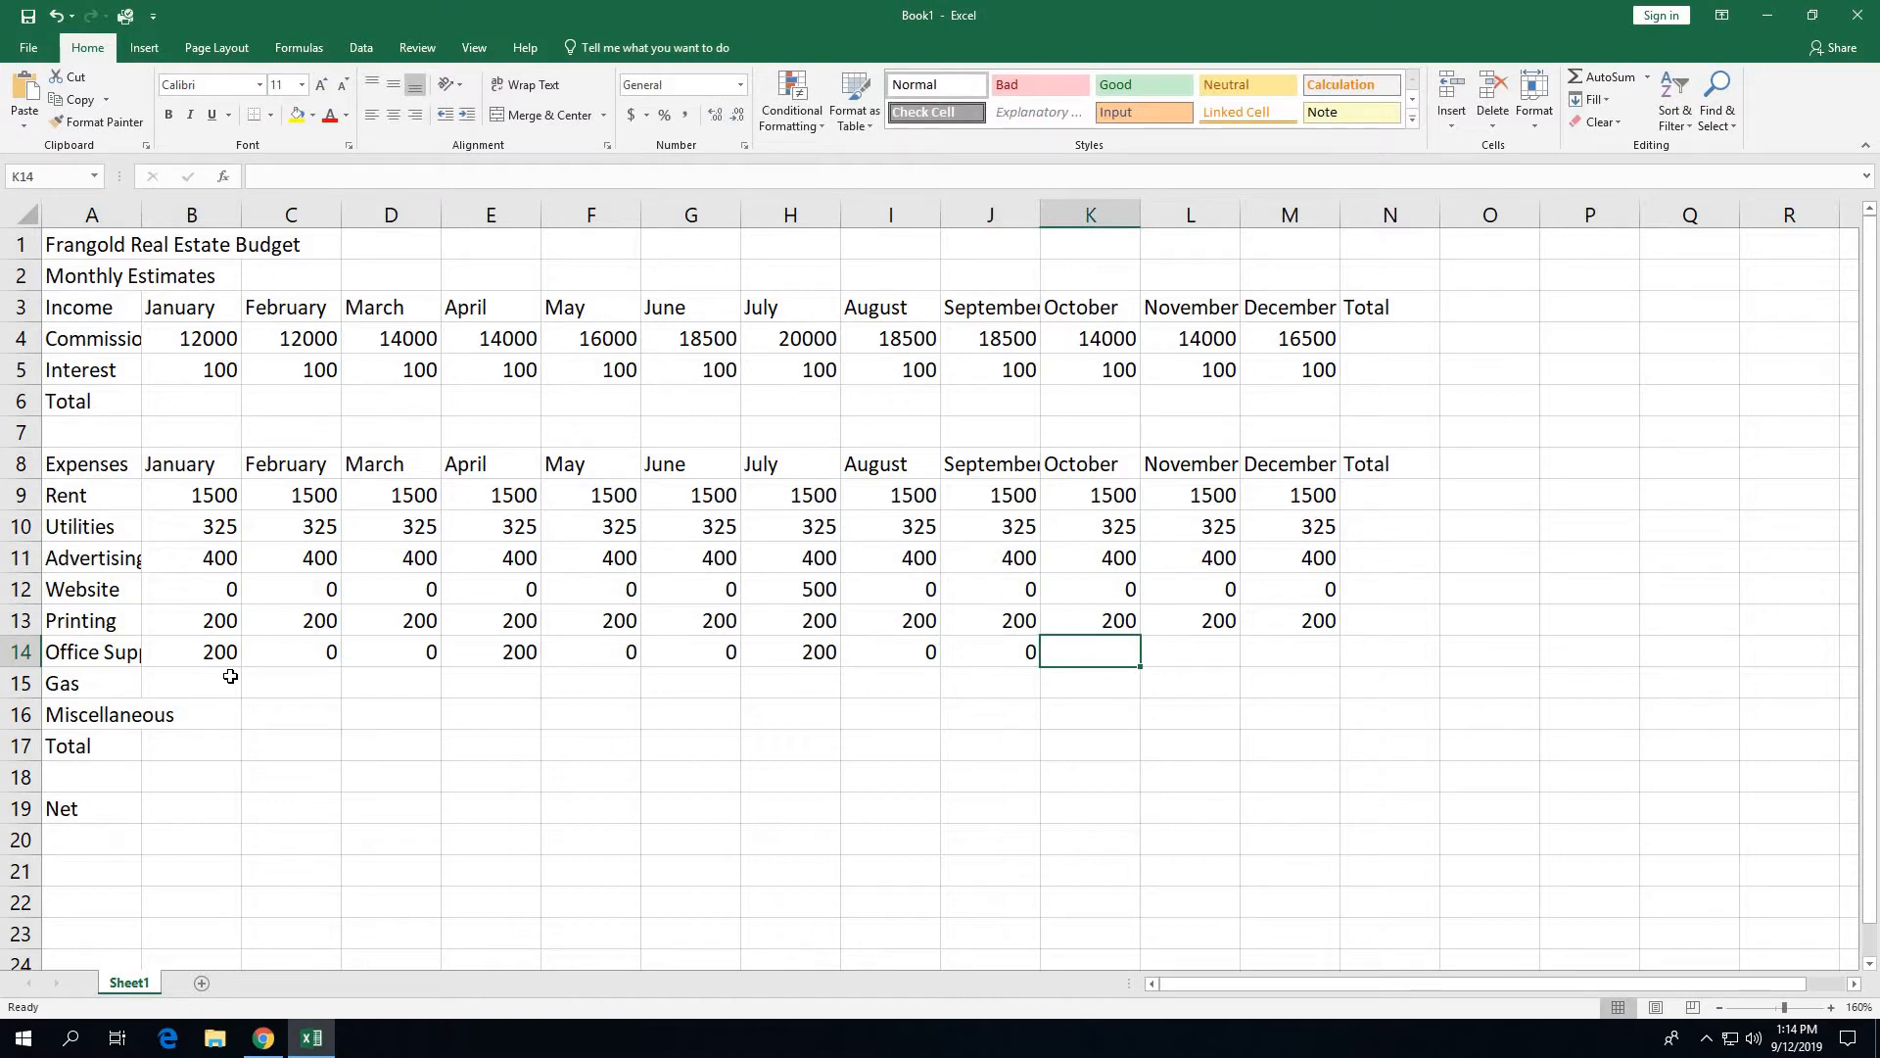
Enter office supplies of 200 for October in cell K14 and 0 for November and December in L14 and M14
{"action": "type", "text": "200"}
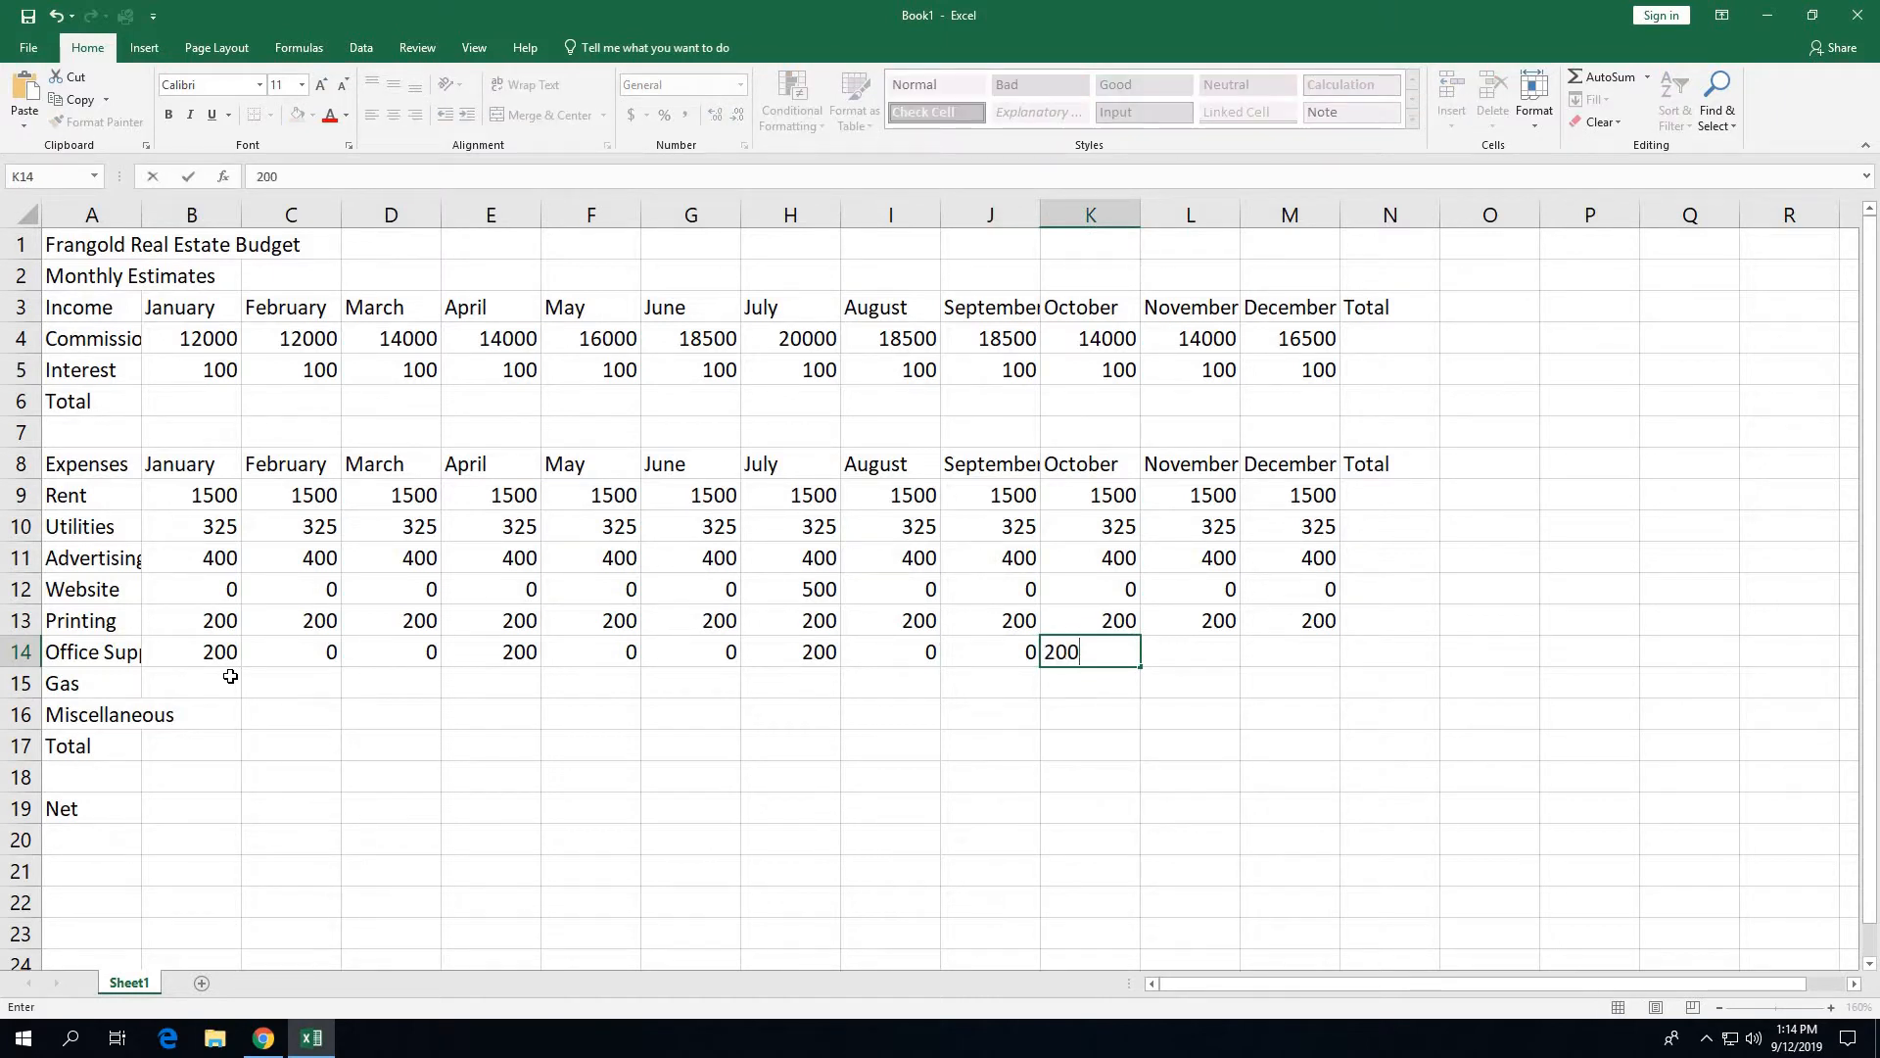
{"action": "key", "text": "Tab"}
{"action": "type", "text": "0"}
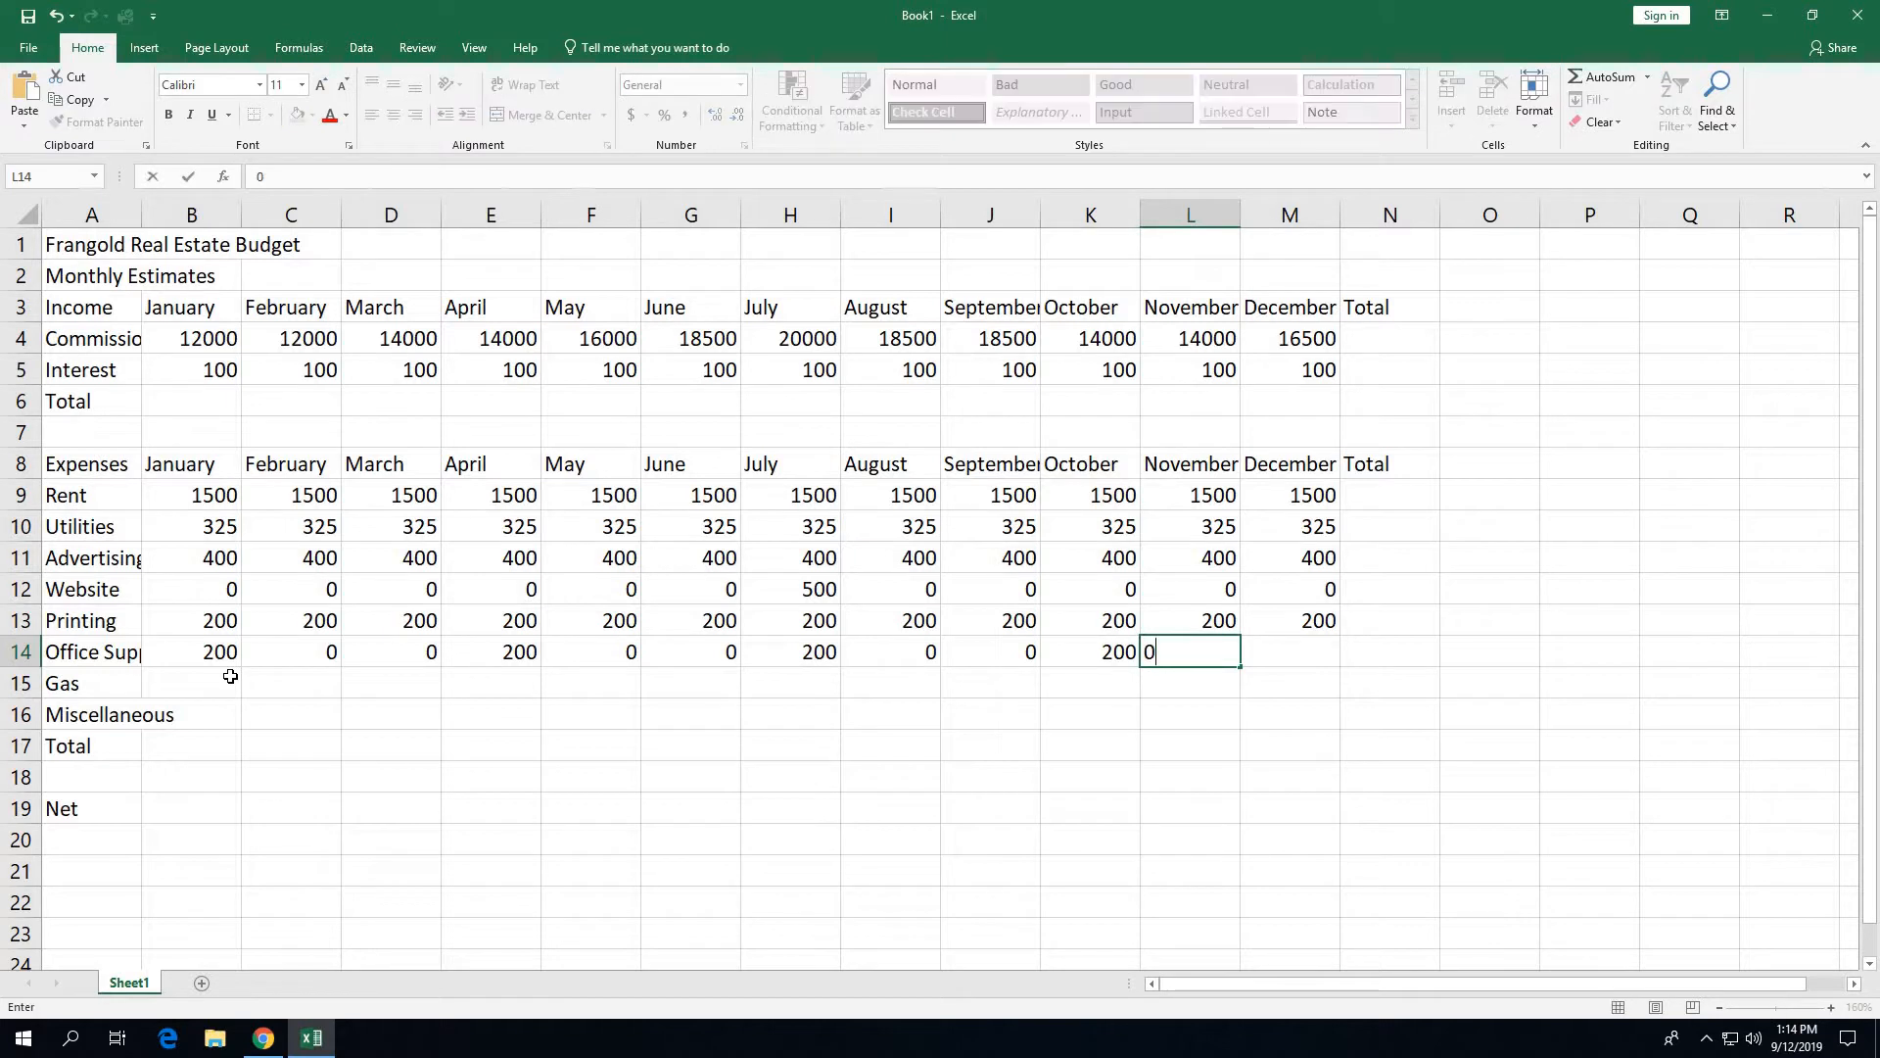
{"action": "key", "text": "Tab"}
{"action": "type", "text": "0"}
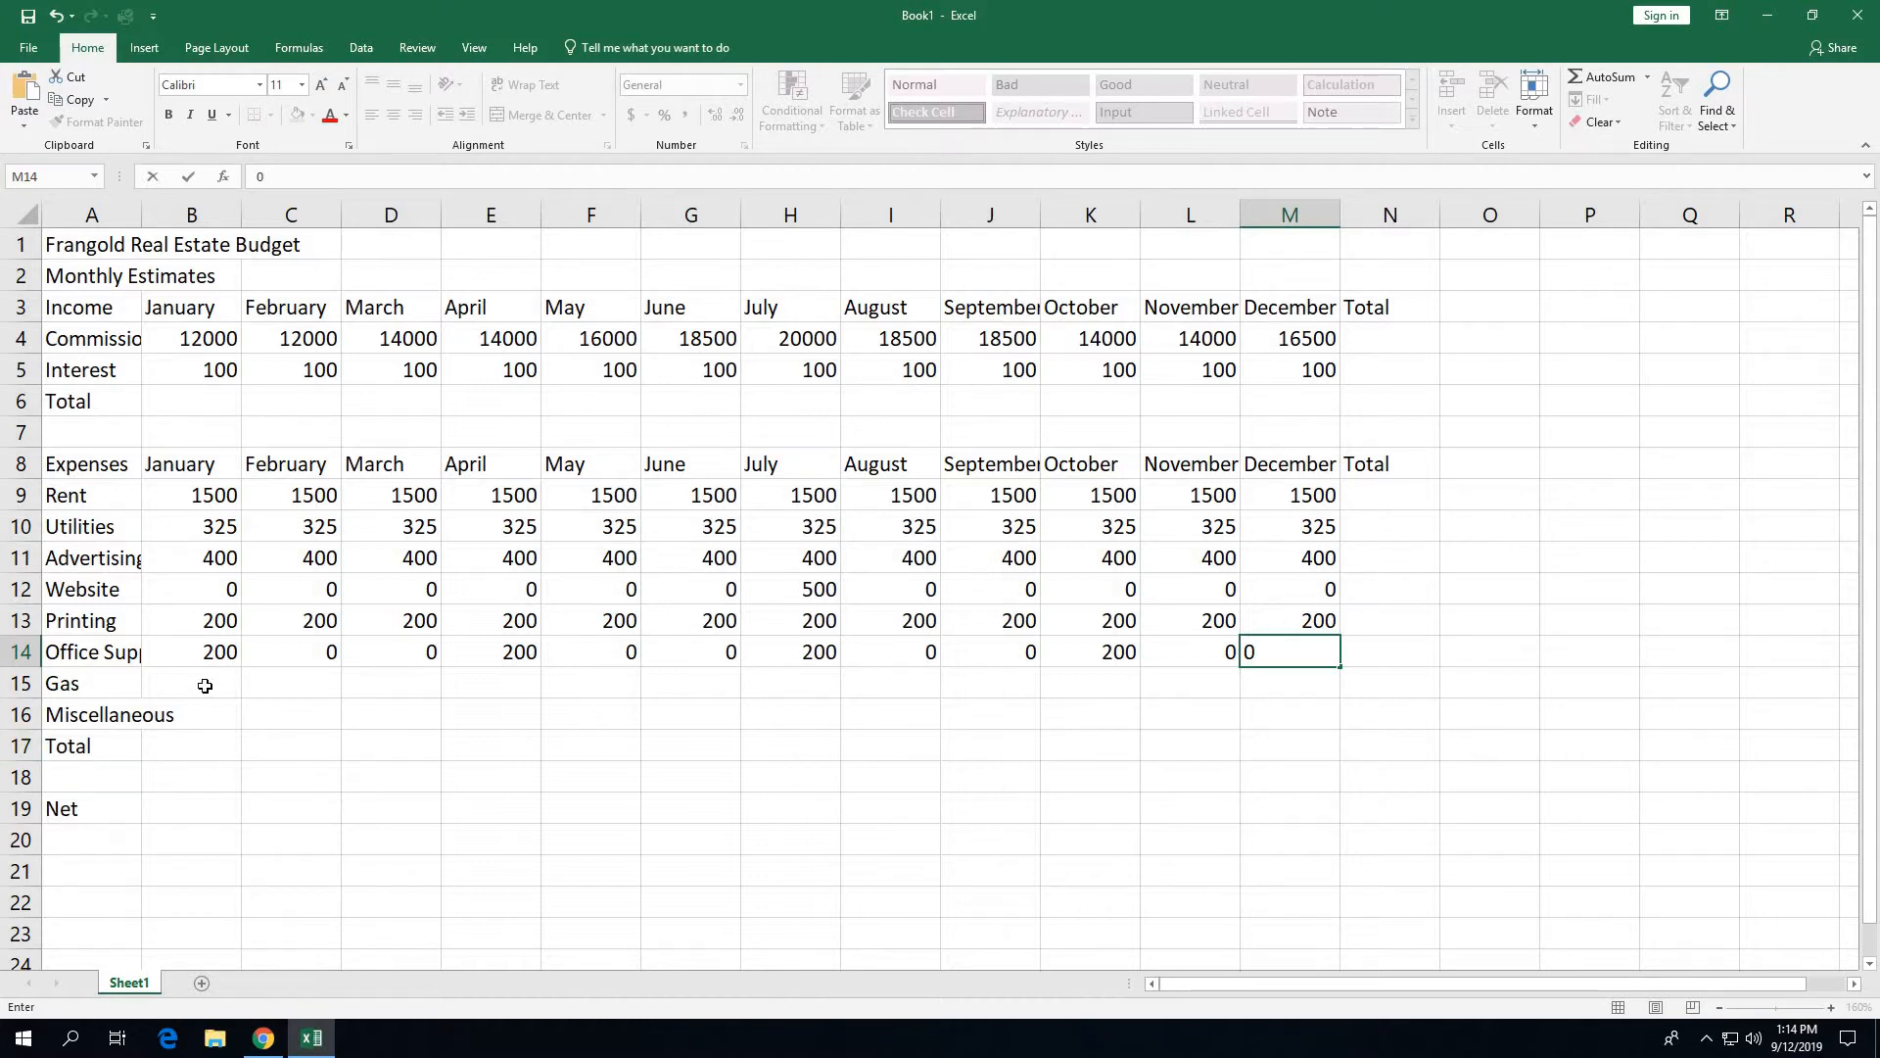
Enter 100 as the January gas expense in cell B15 and fill it across to December in cell M15
{"action": "left_click", "coordinate": [204, 685]}
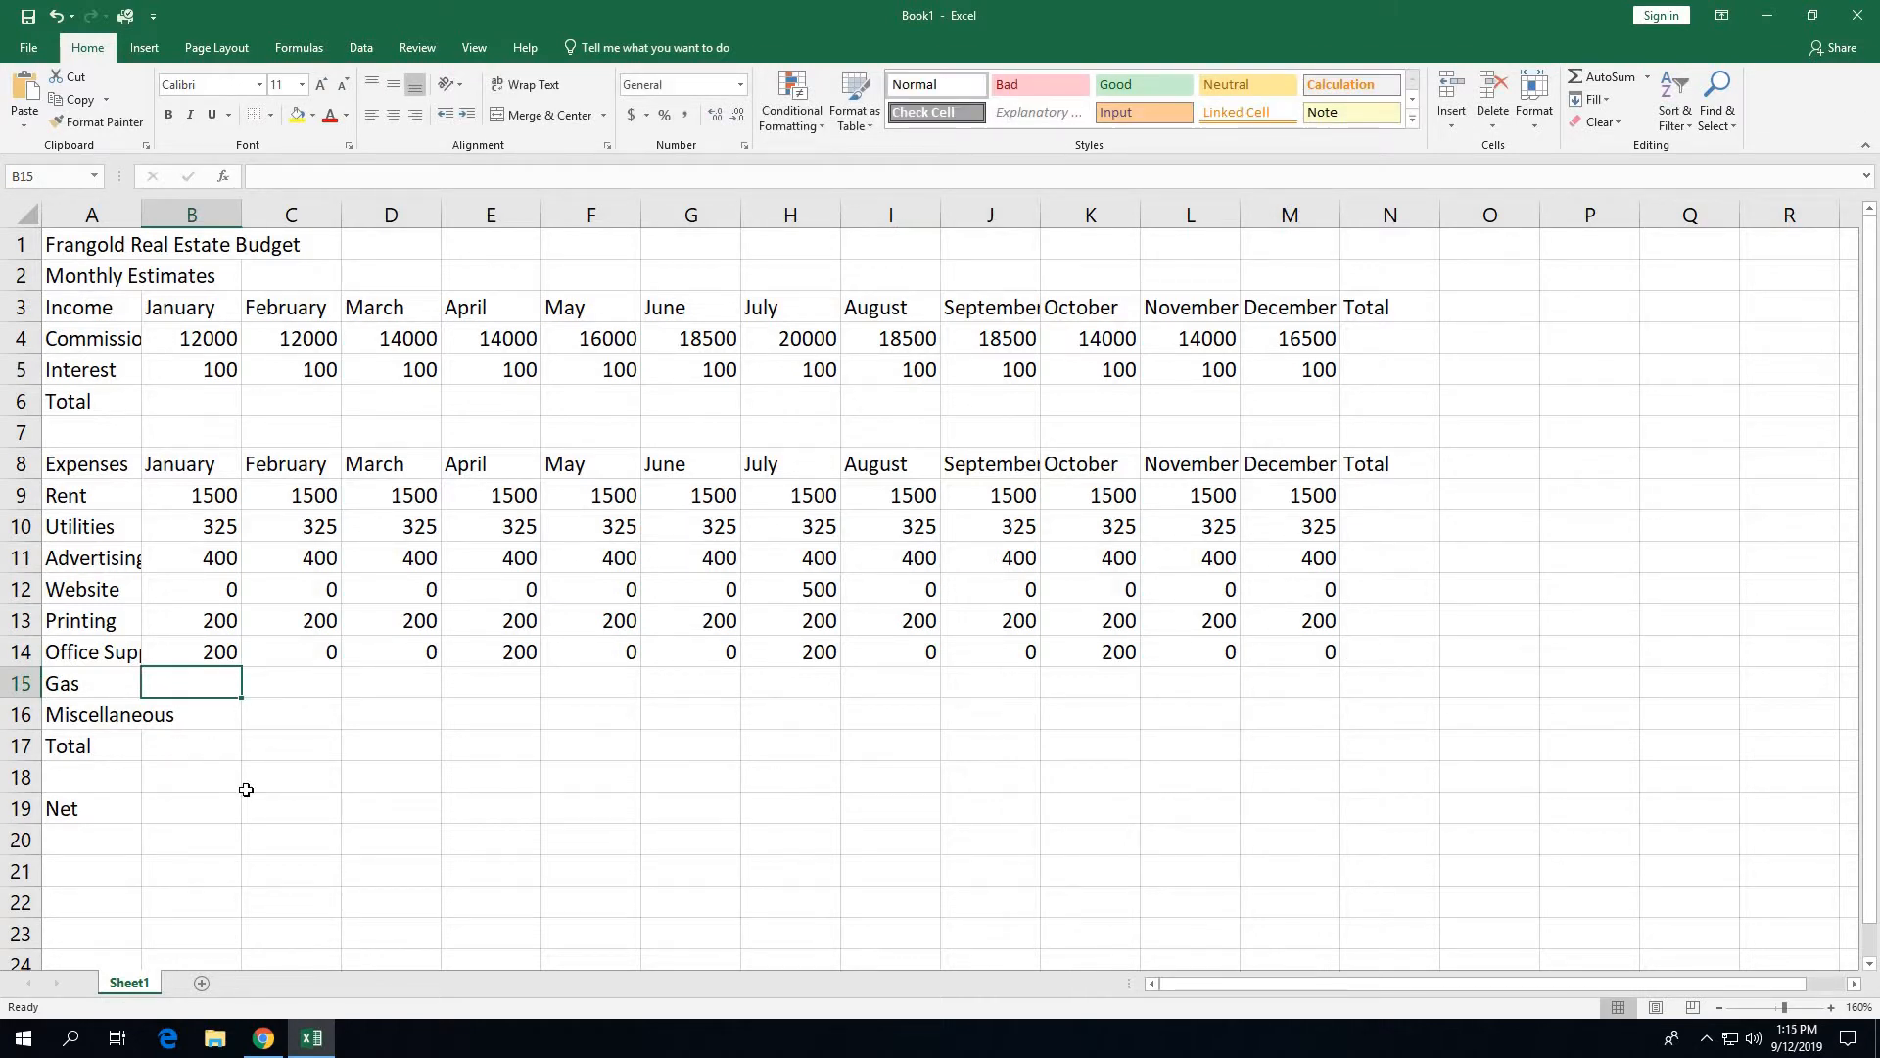
{"action": "type", "text": "100"}
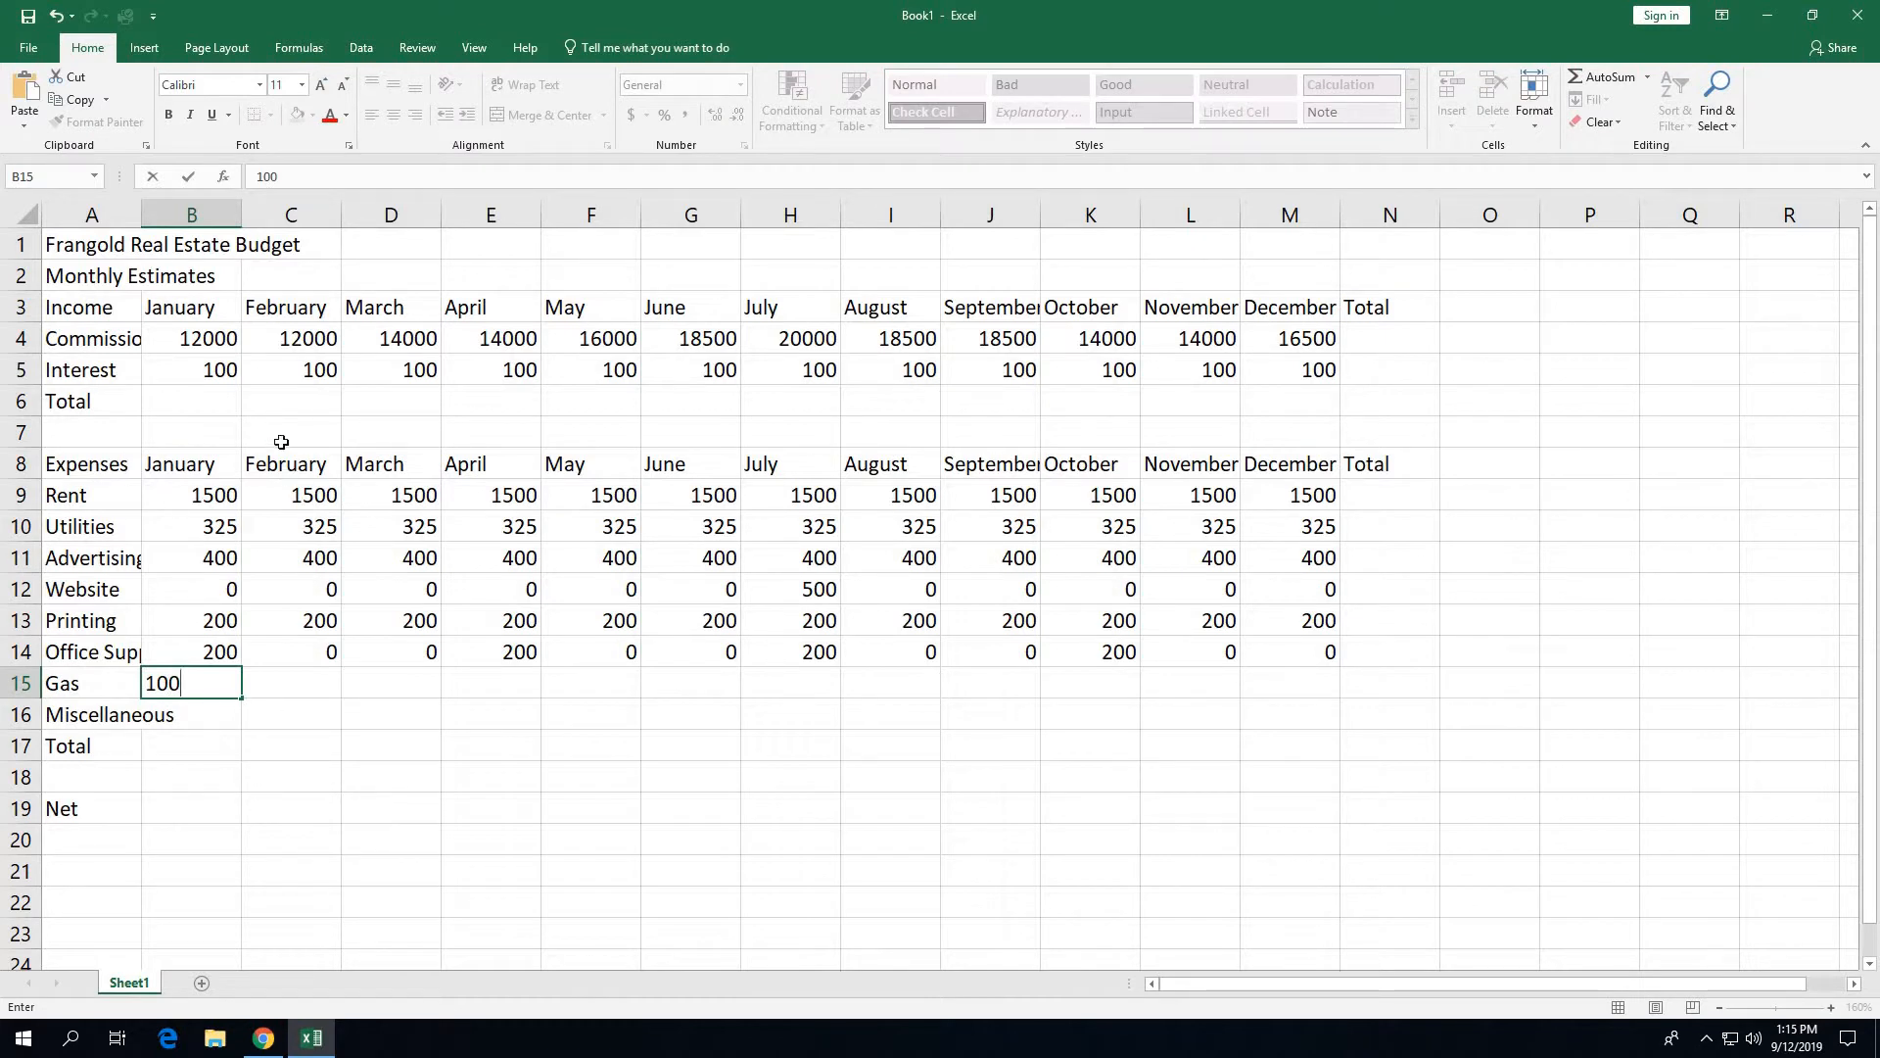
{"action": "left_click", "coordinate": [189, 178]}
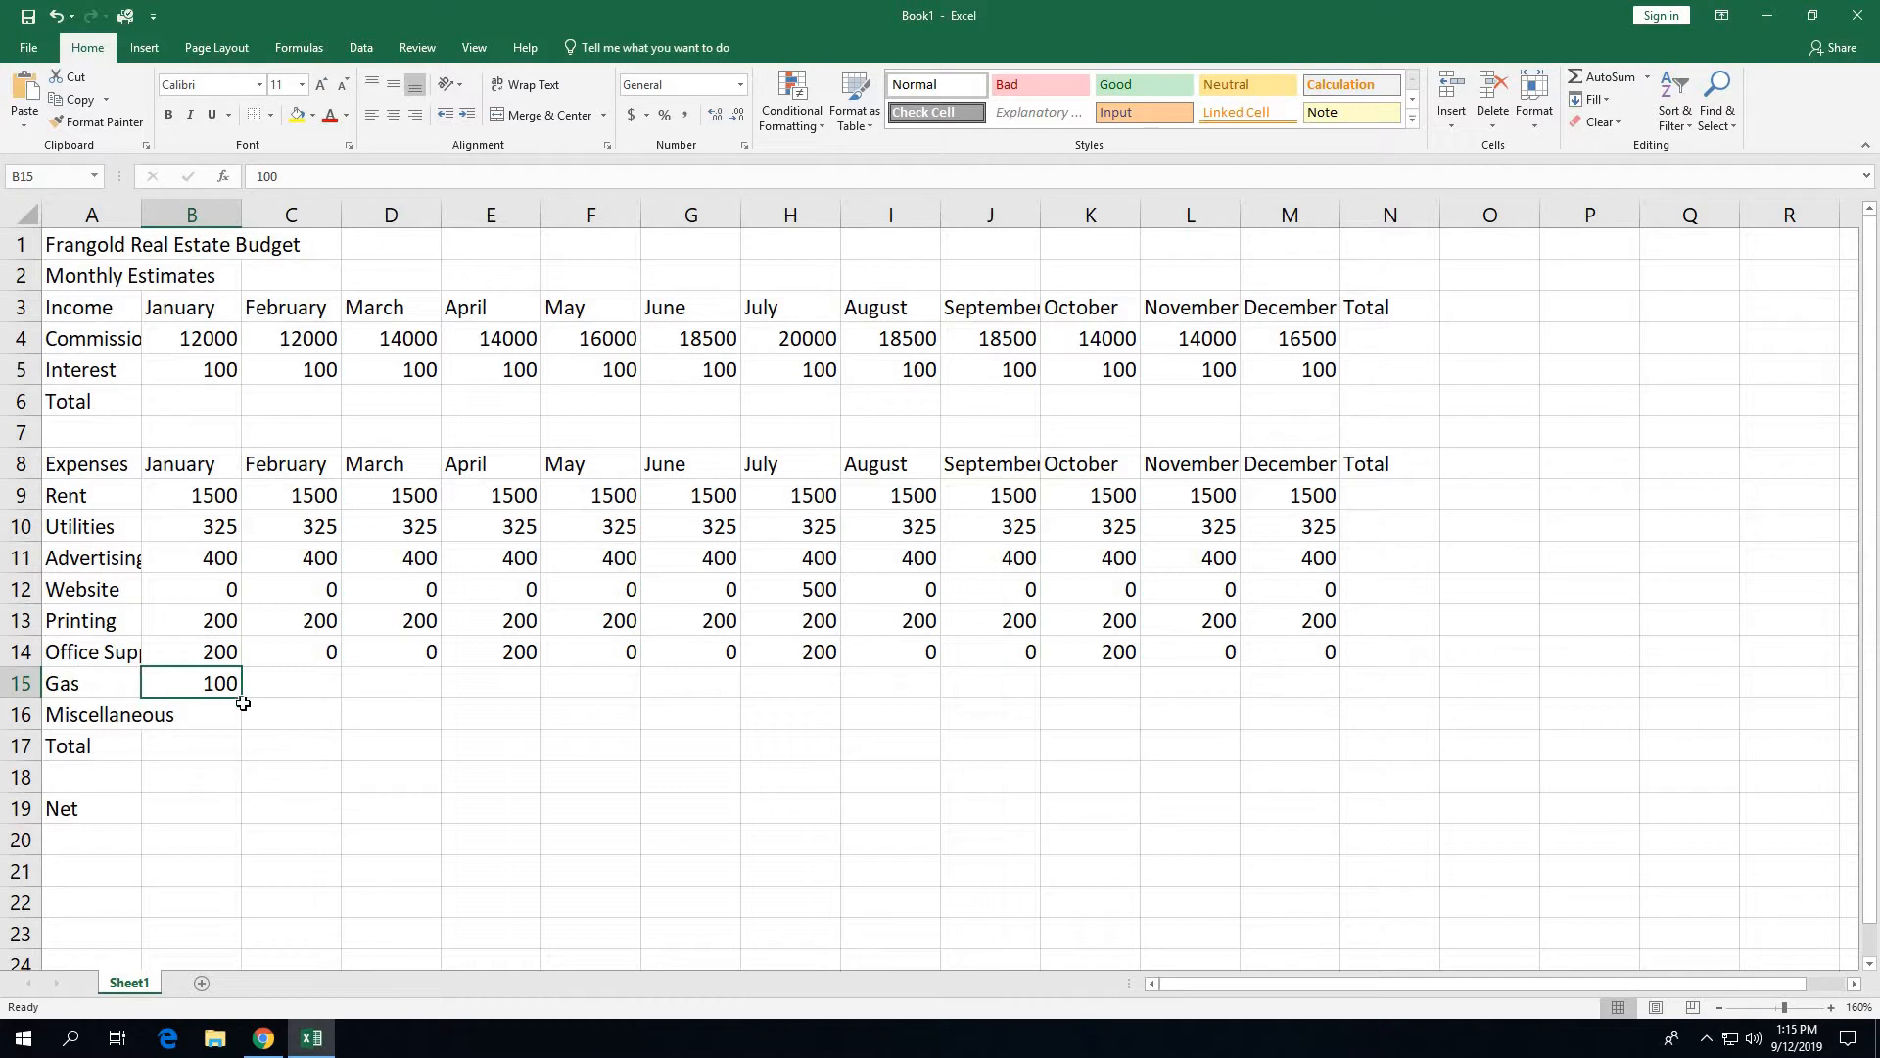
{"action": "left_click_drag", "start_coordinate": [243, 696], "coordinate": [1334, 712]}
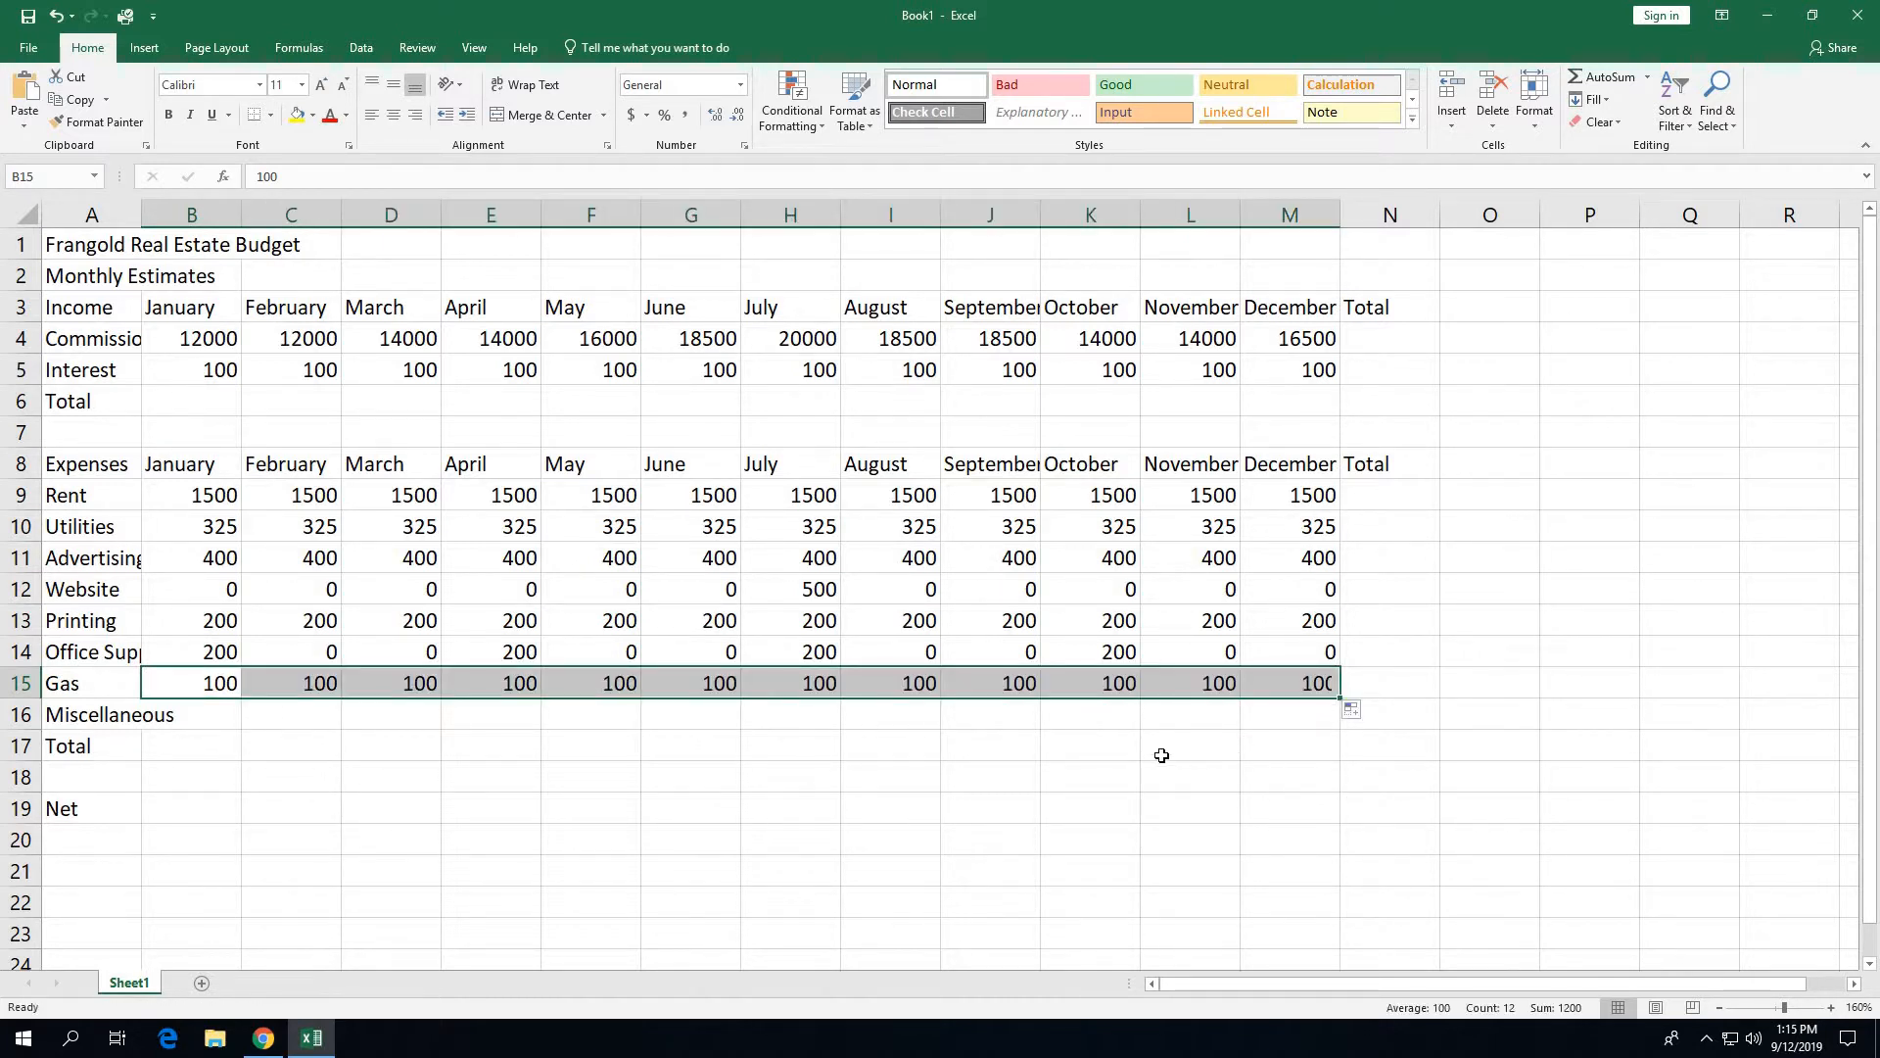
Enter 250 as the January miscellaneous expense in cell B16 and fill it across to December in cell M16
{"action": "left_click", "coordinate": [204, 715]}
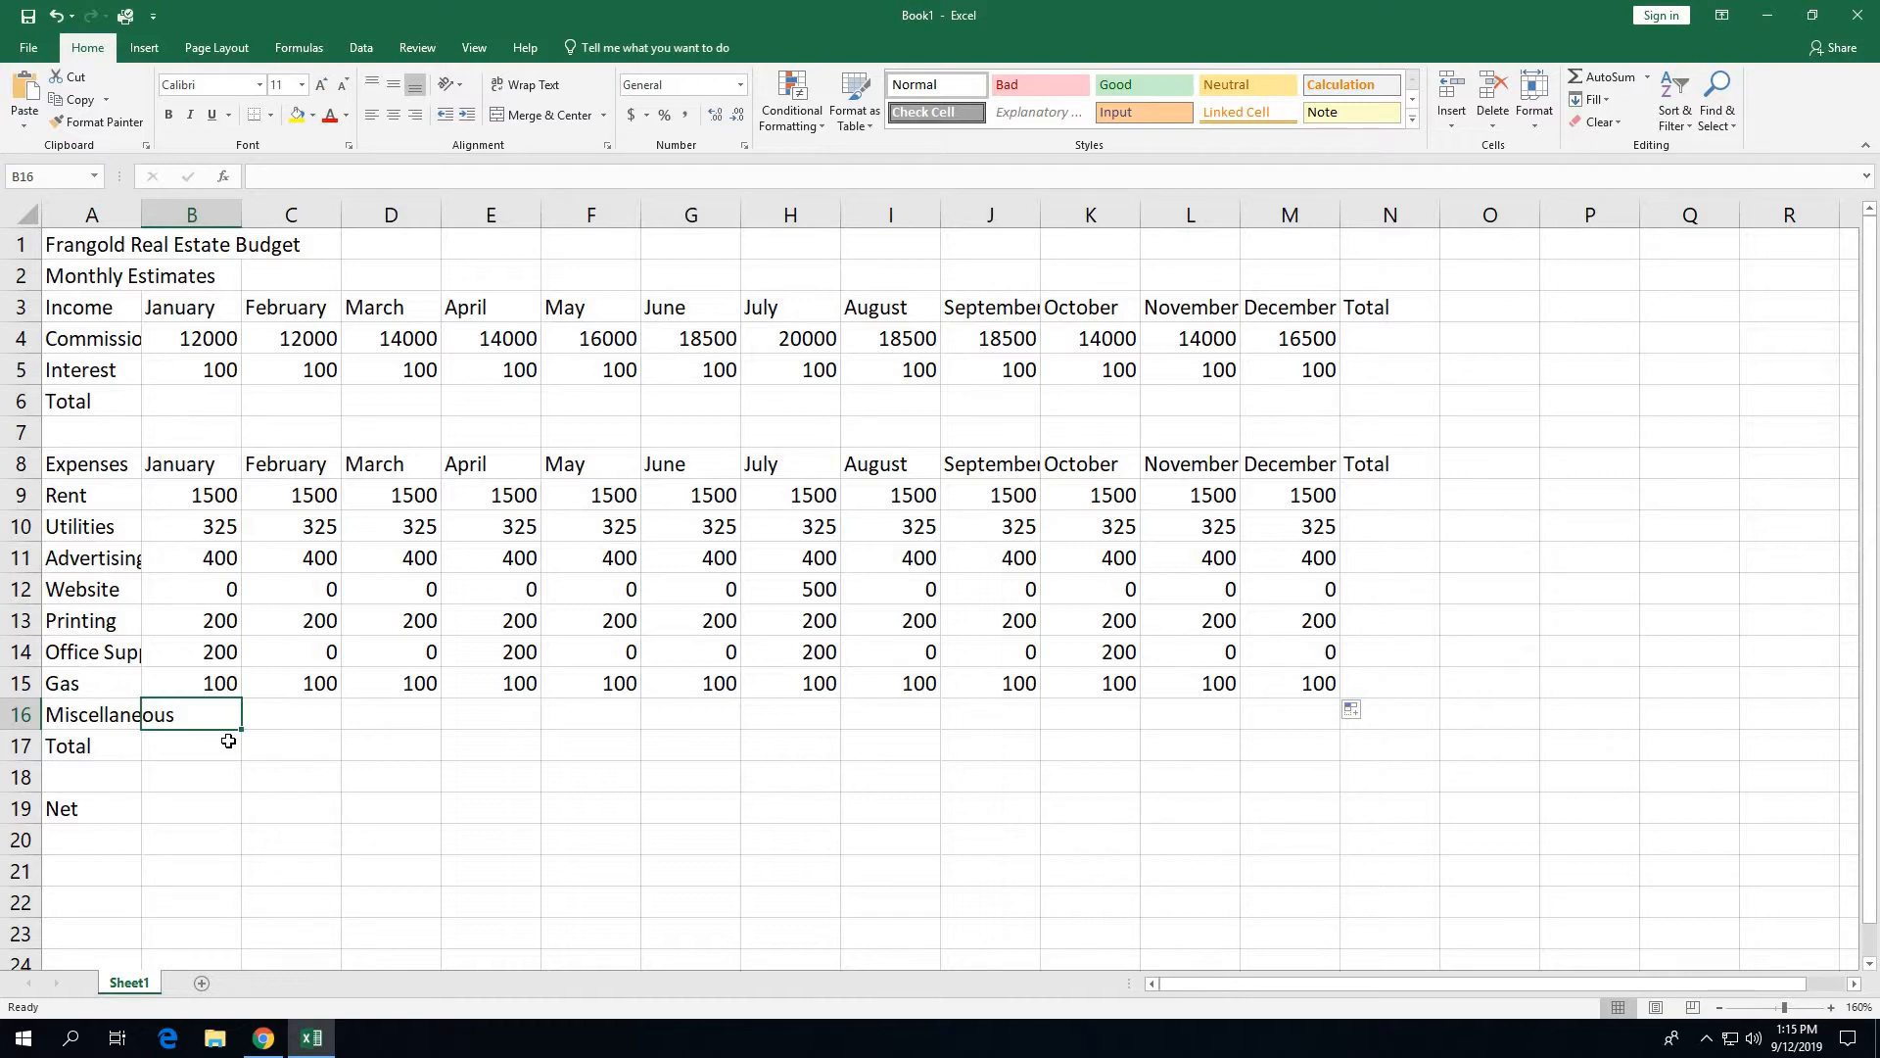
{"action": "type", "text": "250"}
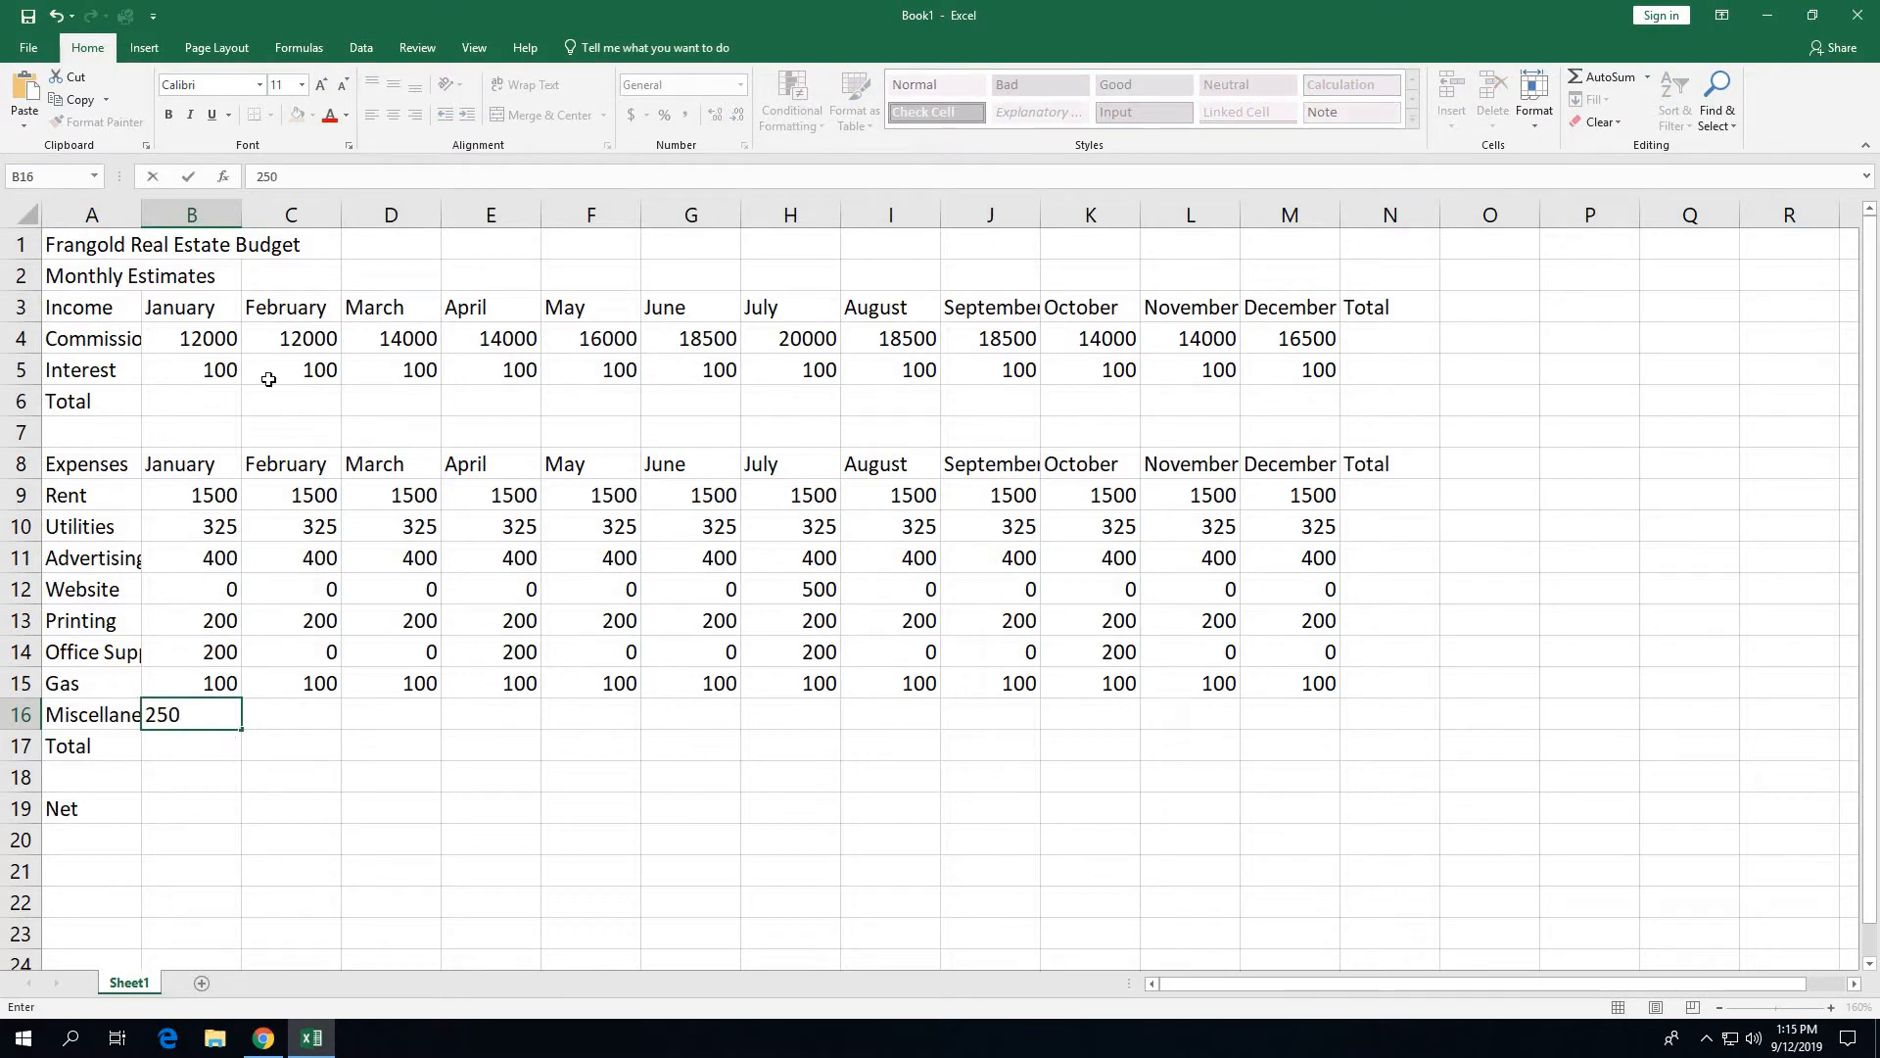
{"action": "left_click", "coordinate": [189, 179]}
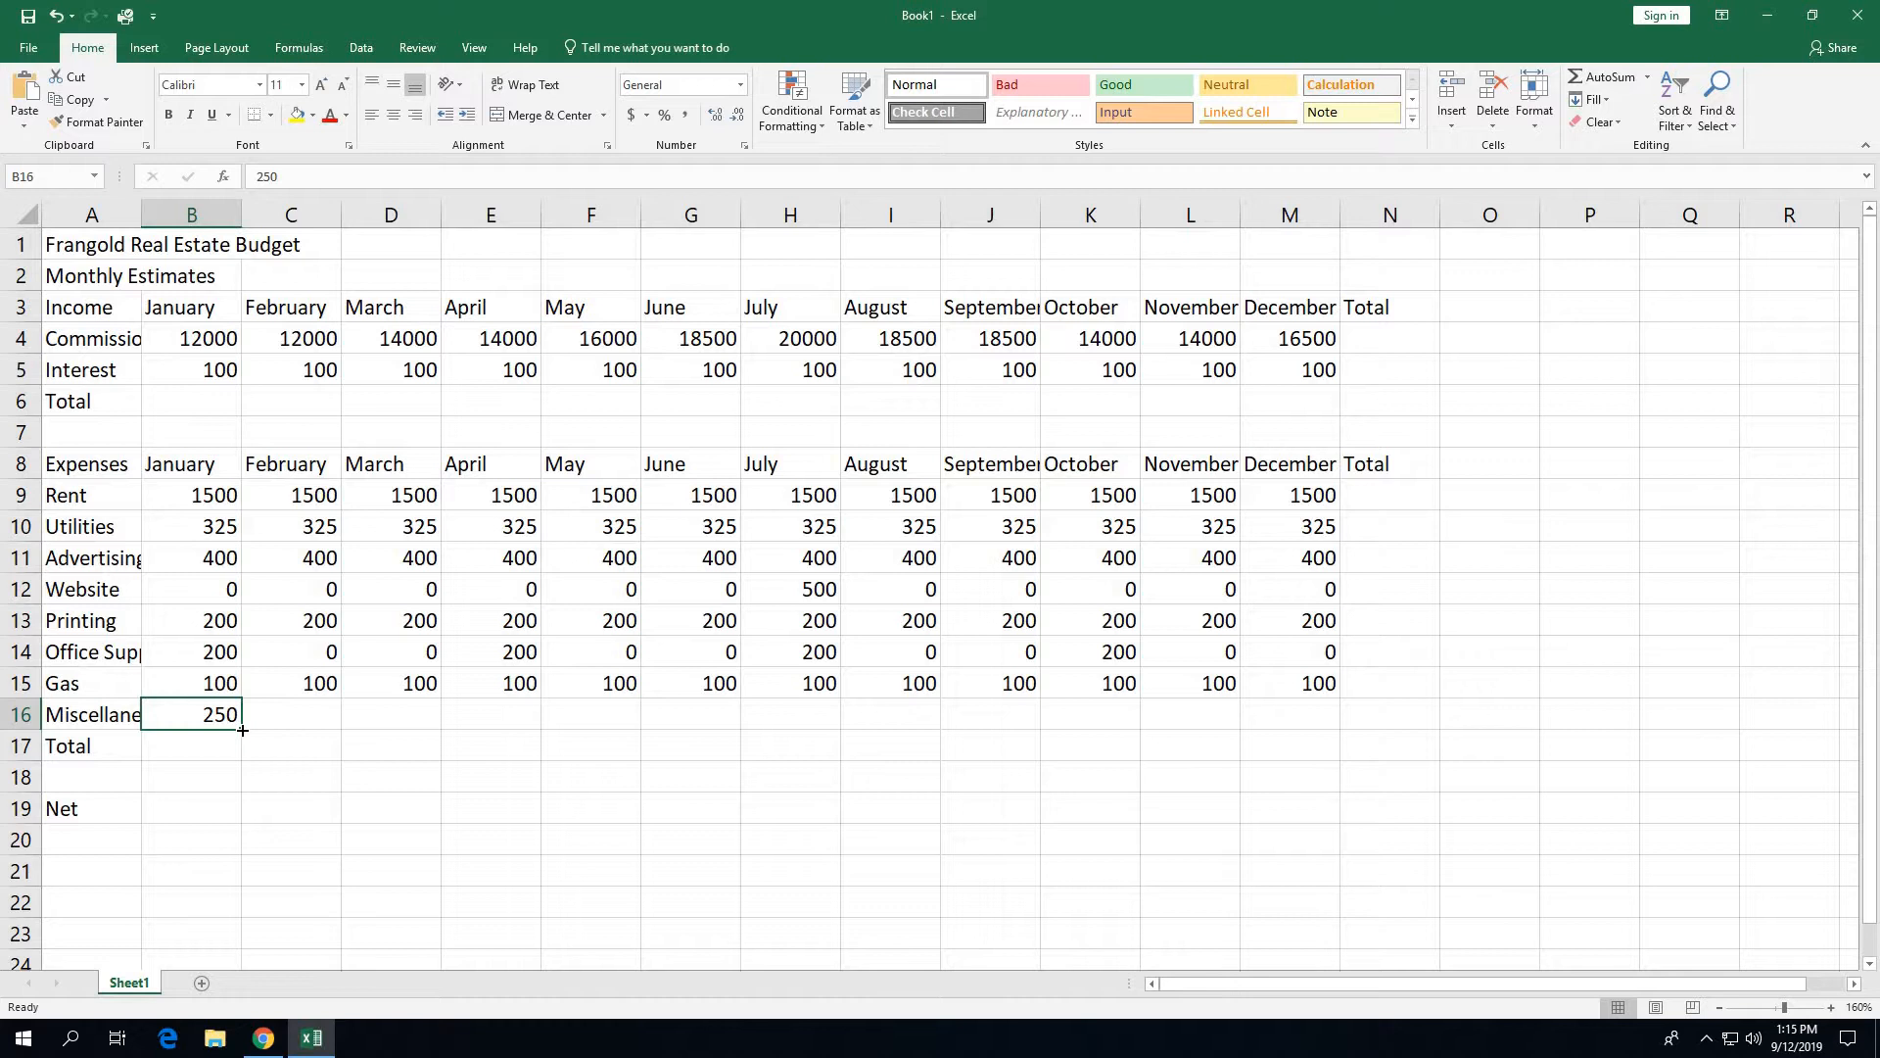
{"action": "left_click_drag", "start_coordinate": [242, 729], "coordinate": [1306, 749]}
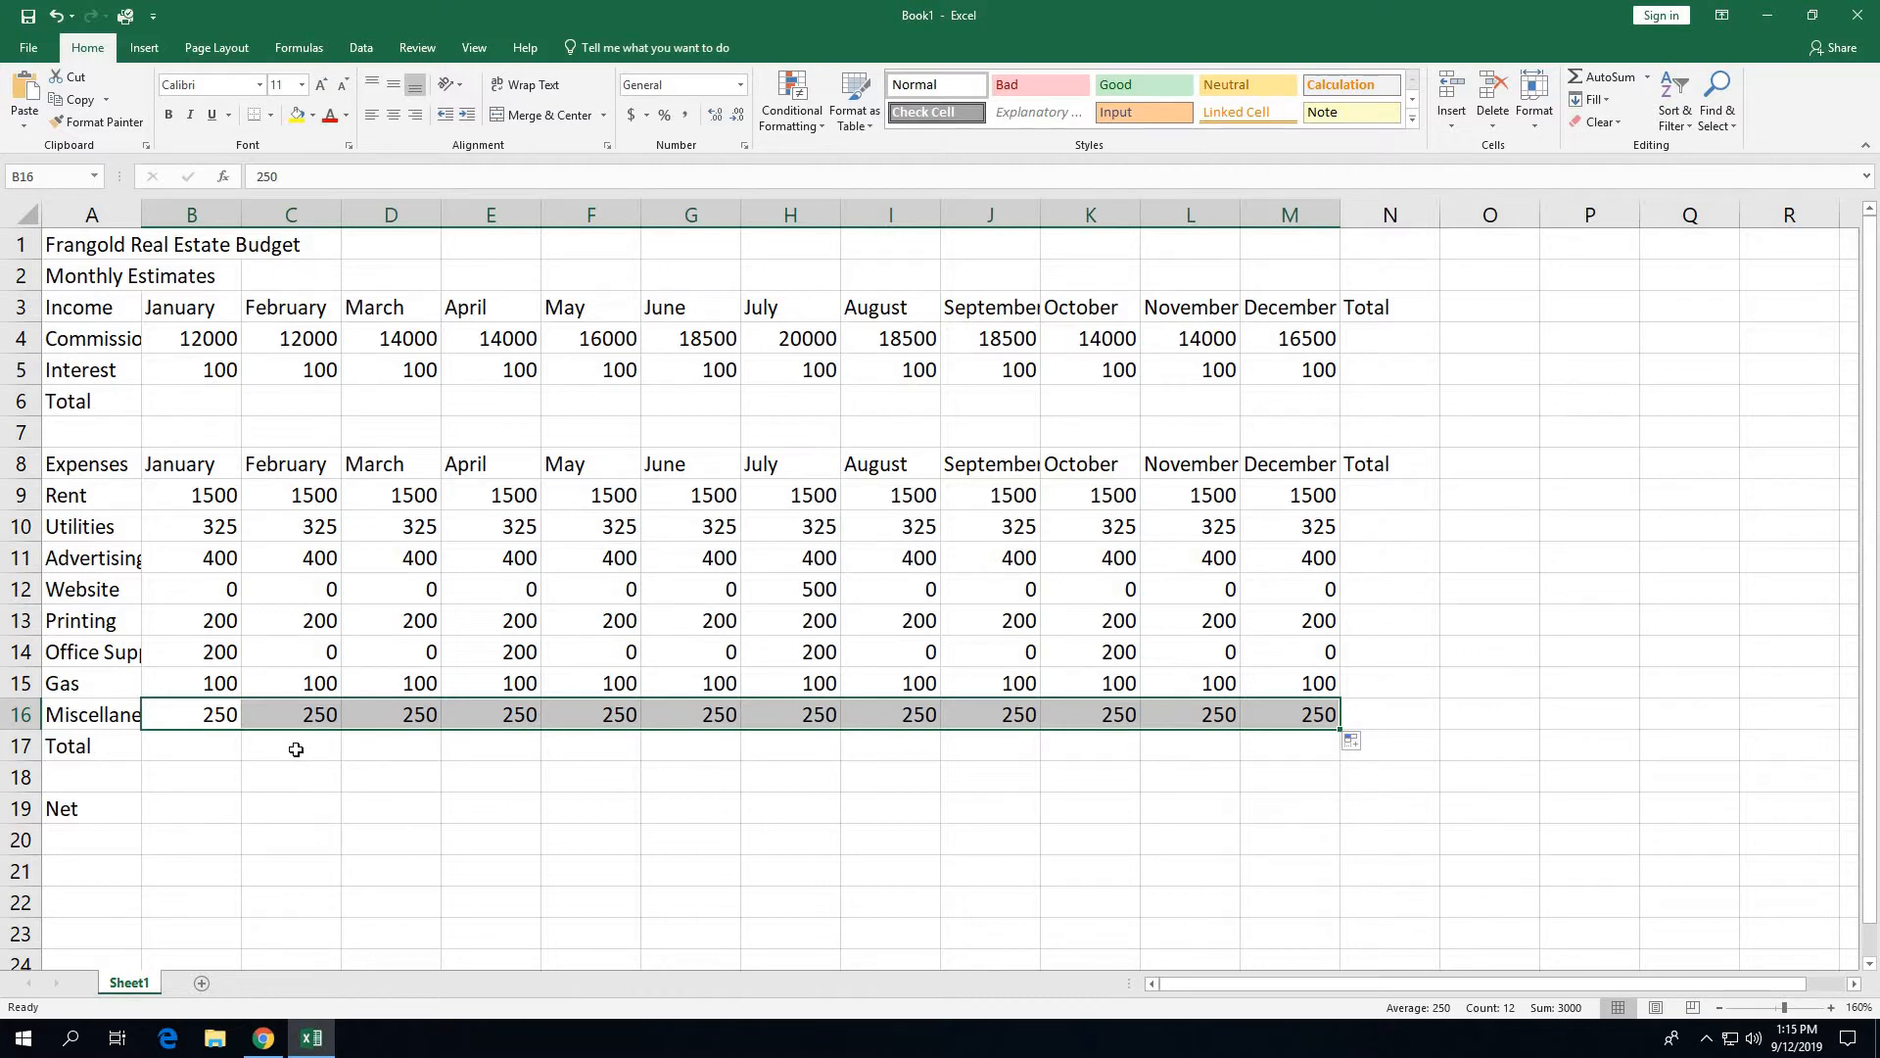
Total the January income in cell B6 with AutoSum over B4:B5
{"action": "left_click", "coordinate": [170, 805]}
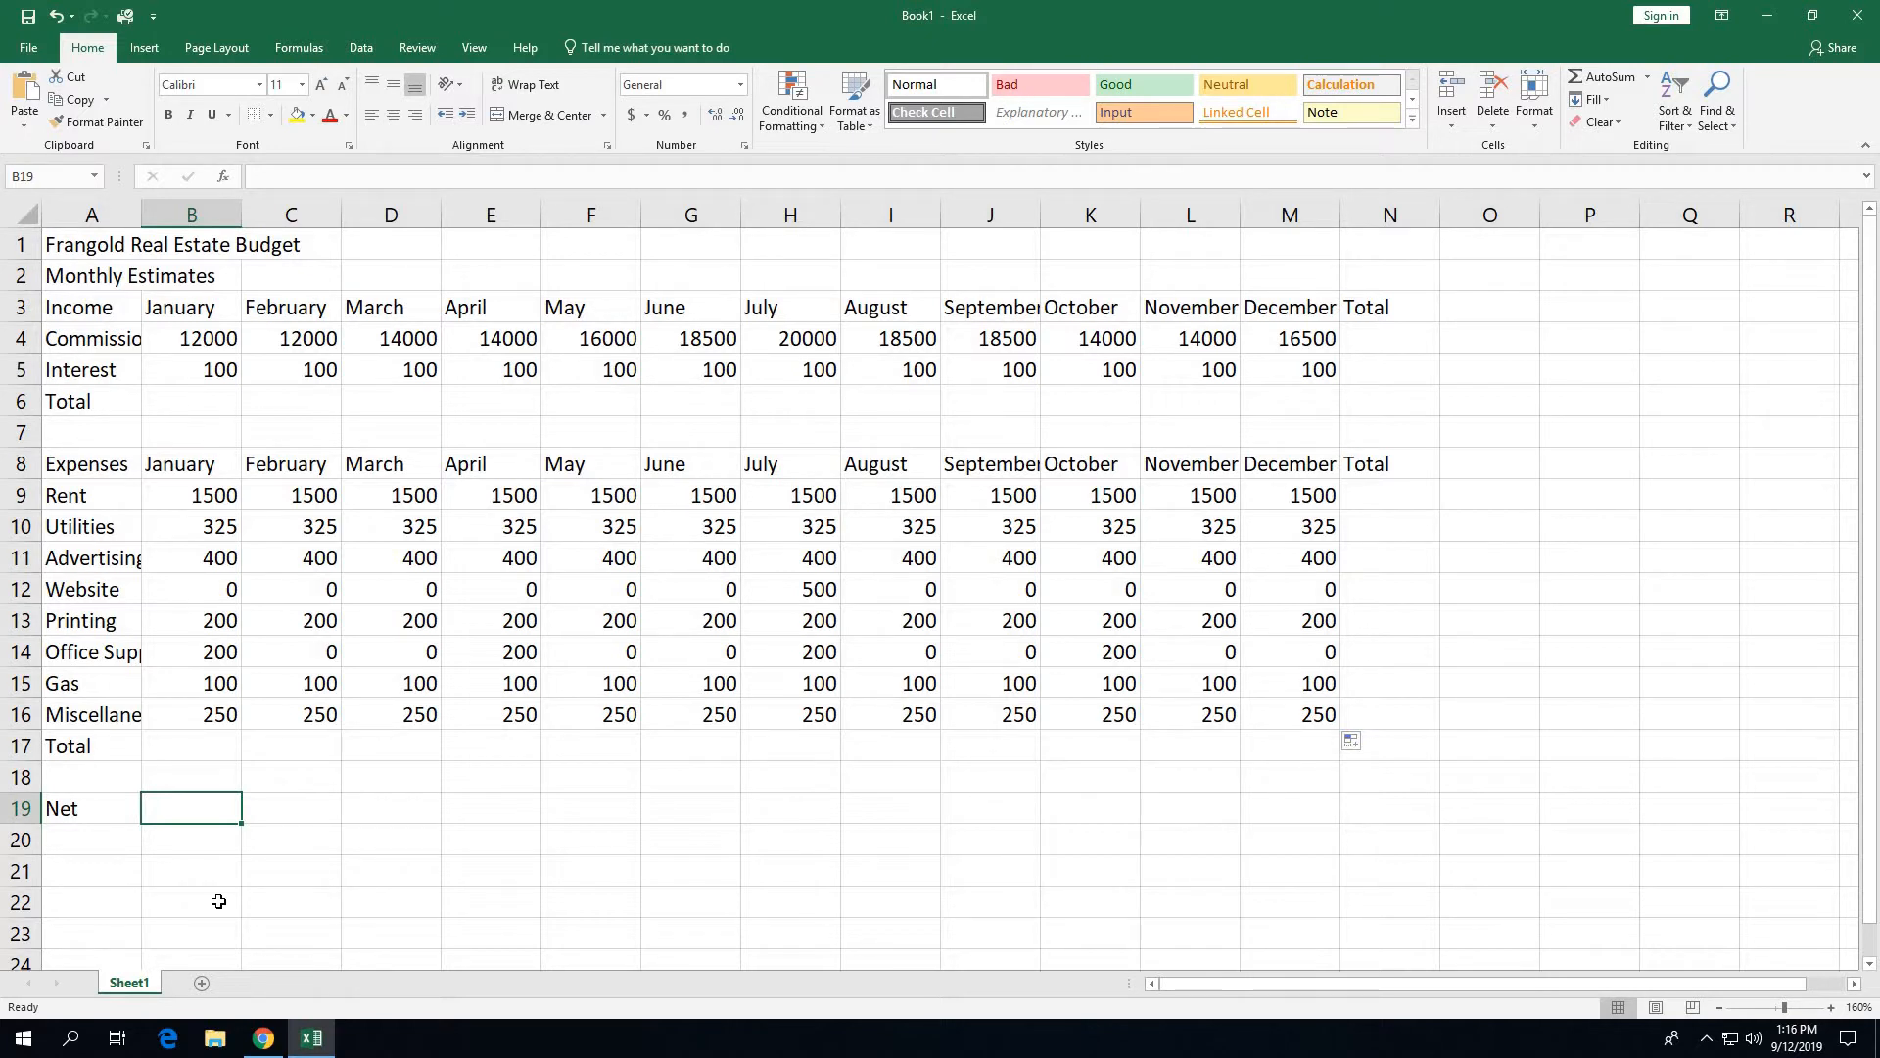
{"action": "left_click", "coordinate": [213, 396]}
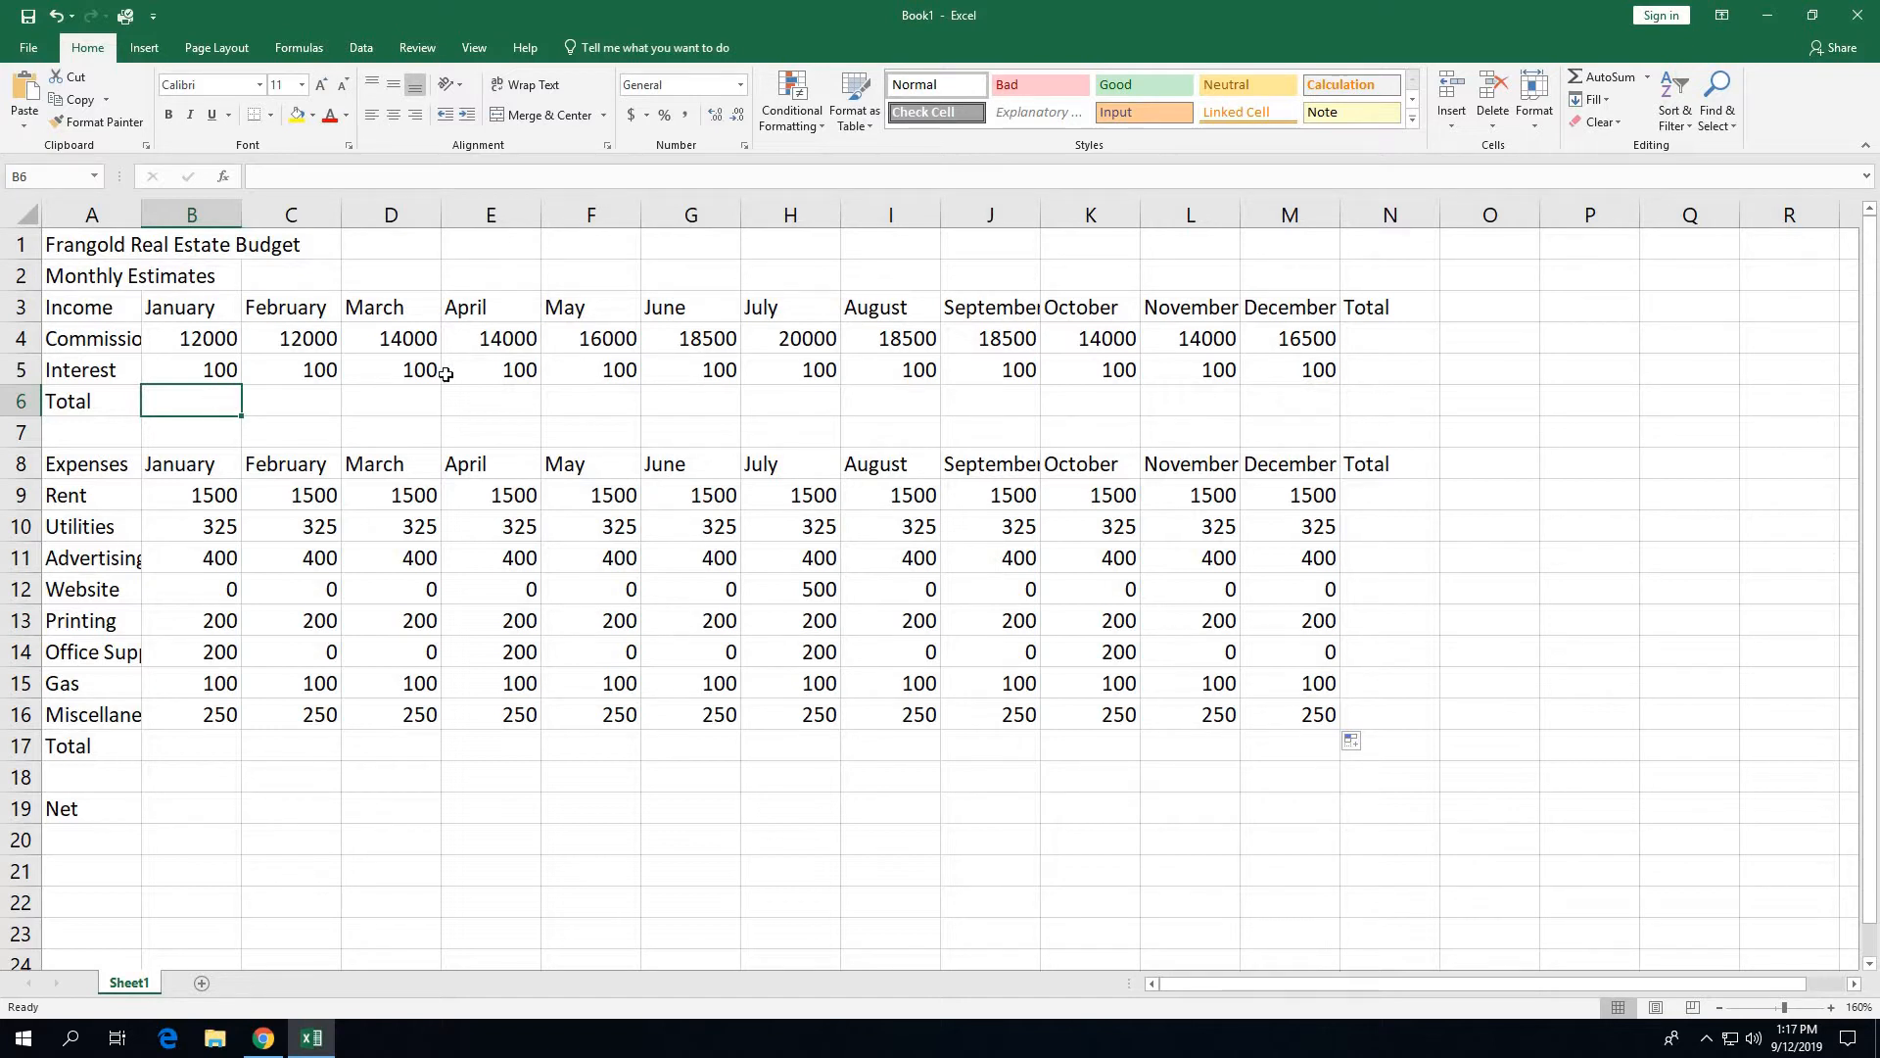
{"action": "left_click", "coordinate": [1618, 79]}
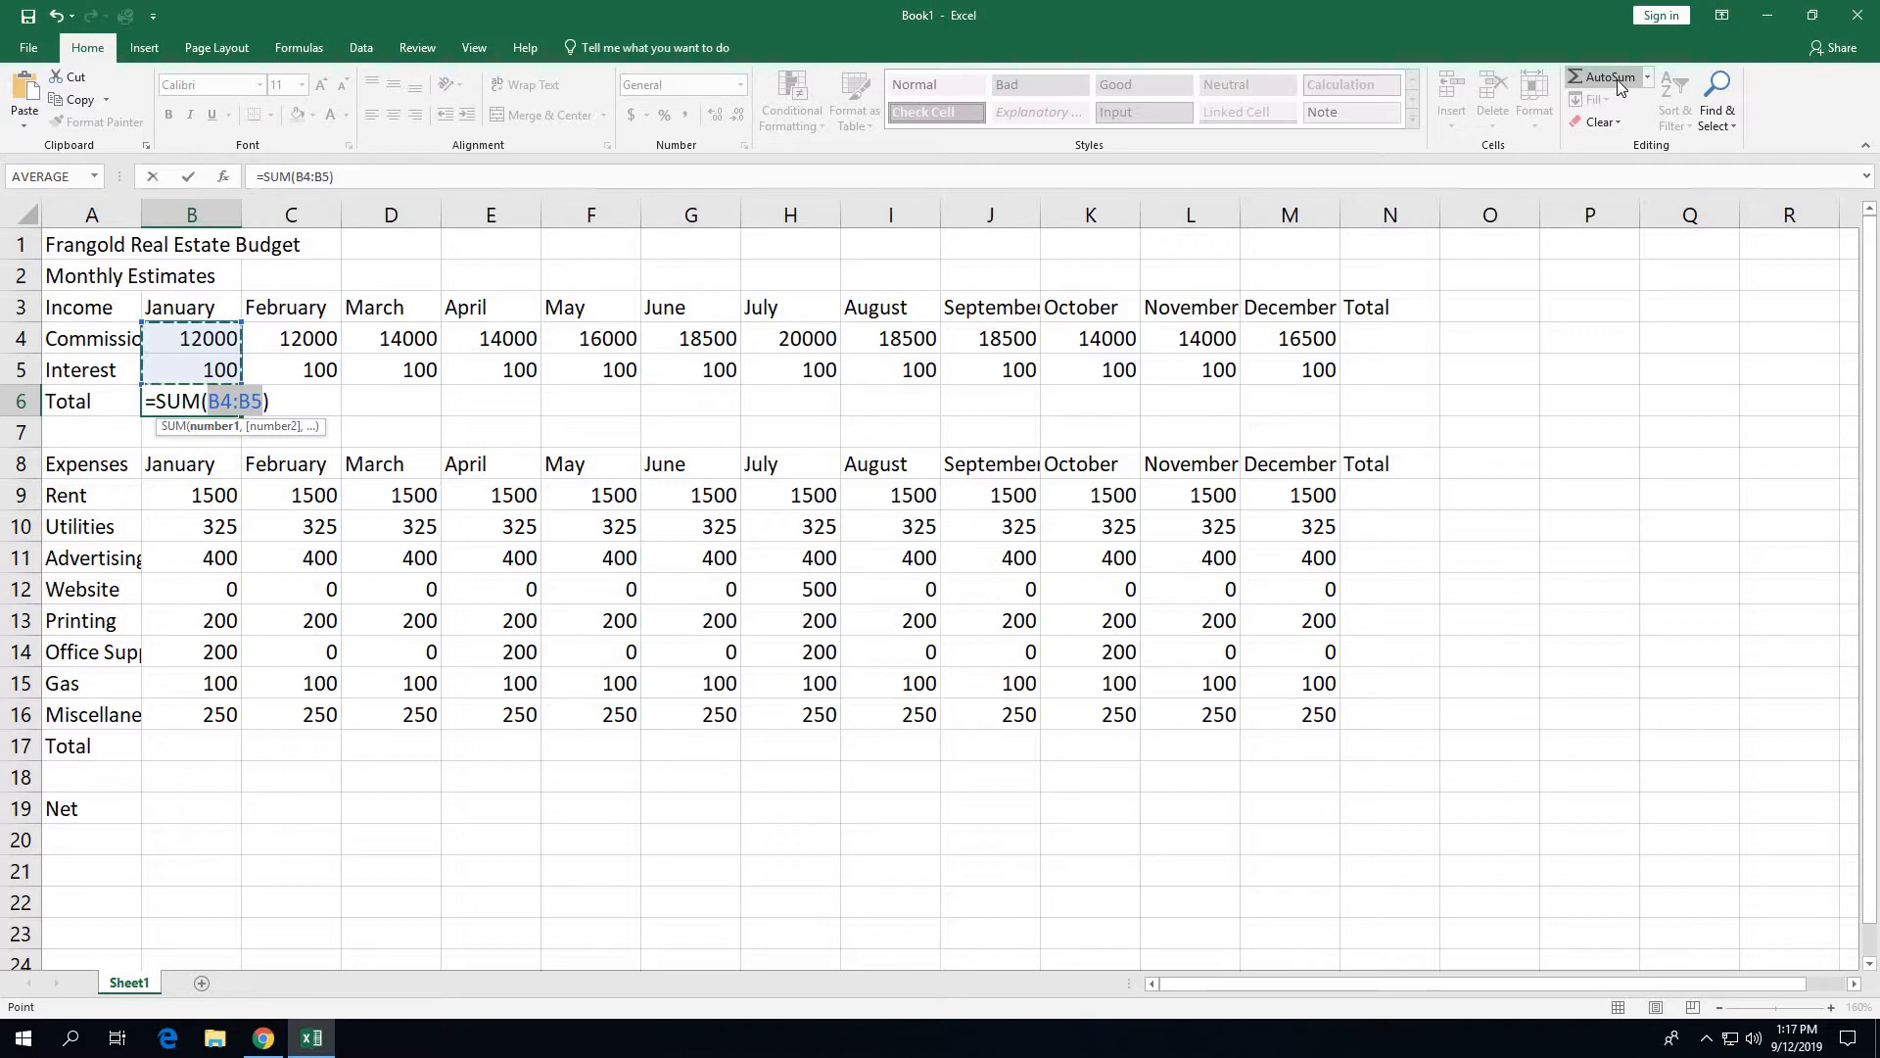
{"action": "left_click", "coordinate": [189, 176]}
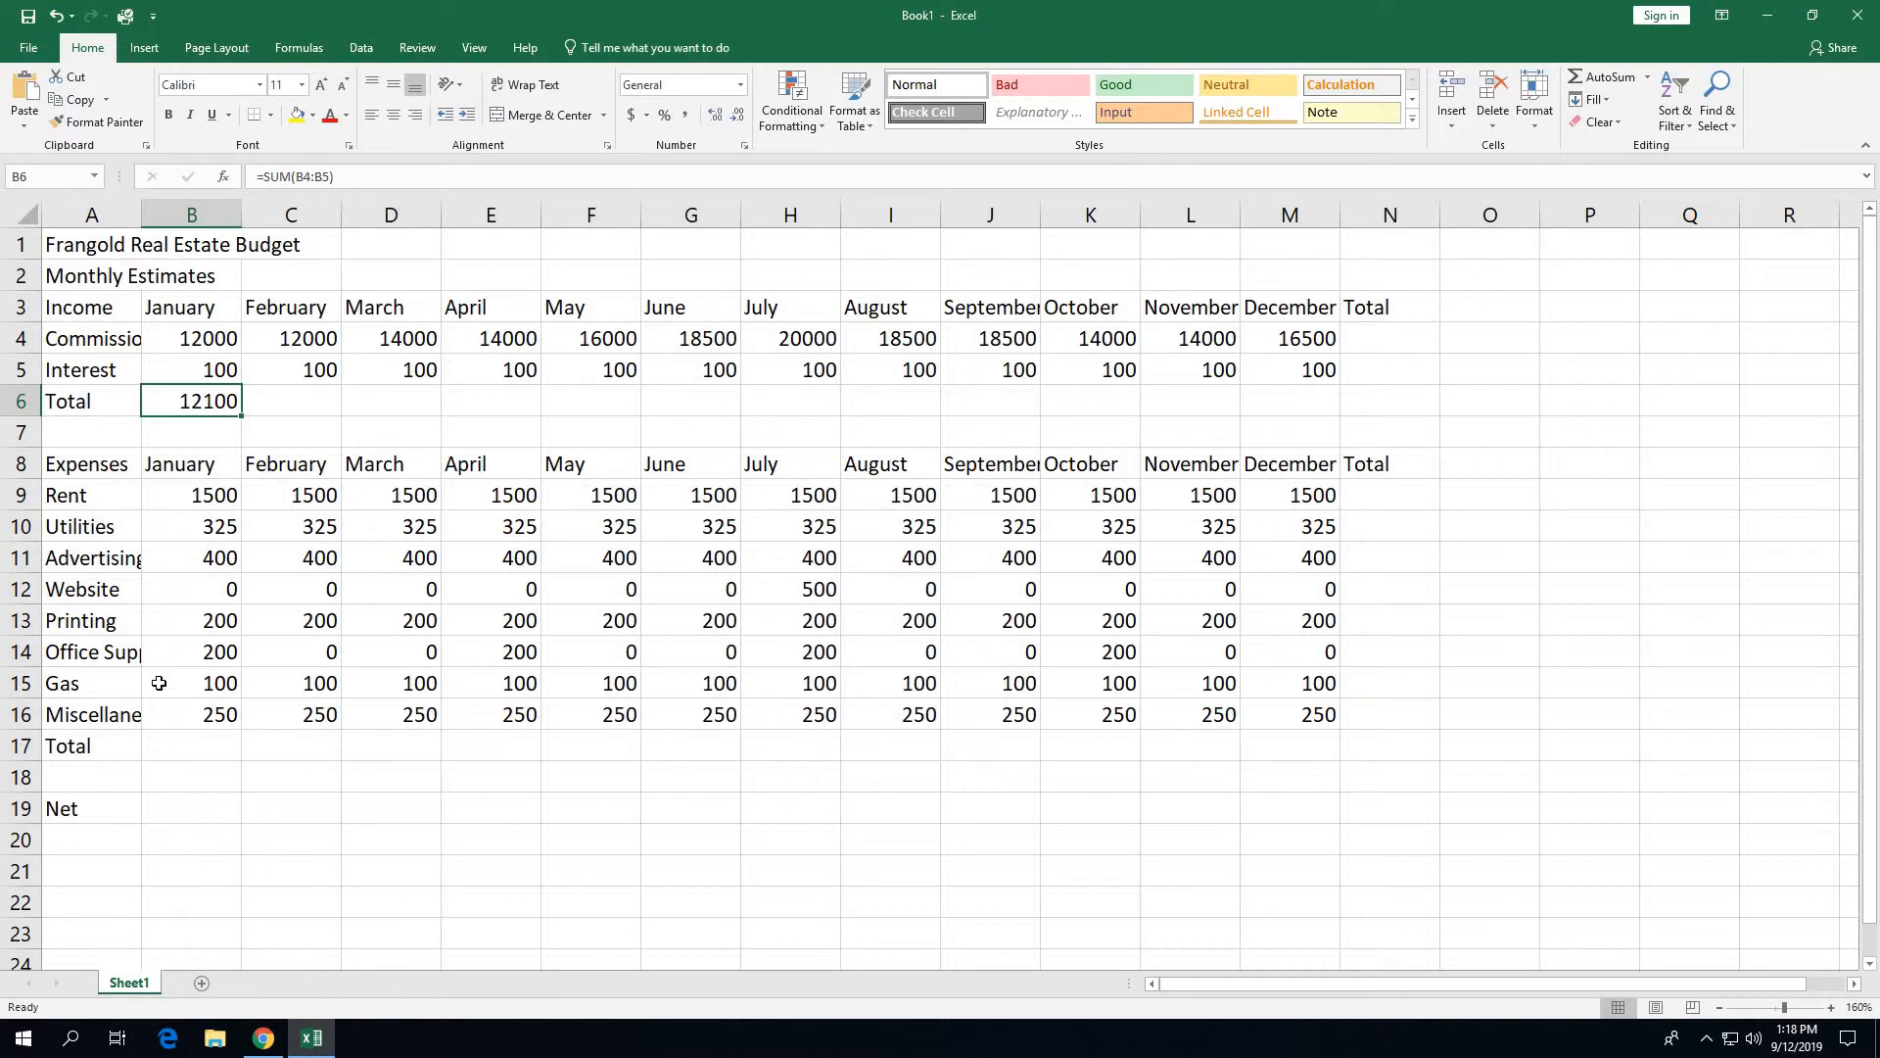
Total the January expenses in cell B17 with AutoSum over B9:B16
{"action": "left_click", "coordinate": [174, 750]}
{"action": "left_click_drag", "start_coordinate": [175, 750], "coordinate": [186, 871]}
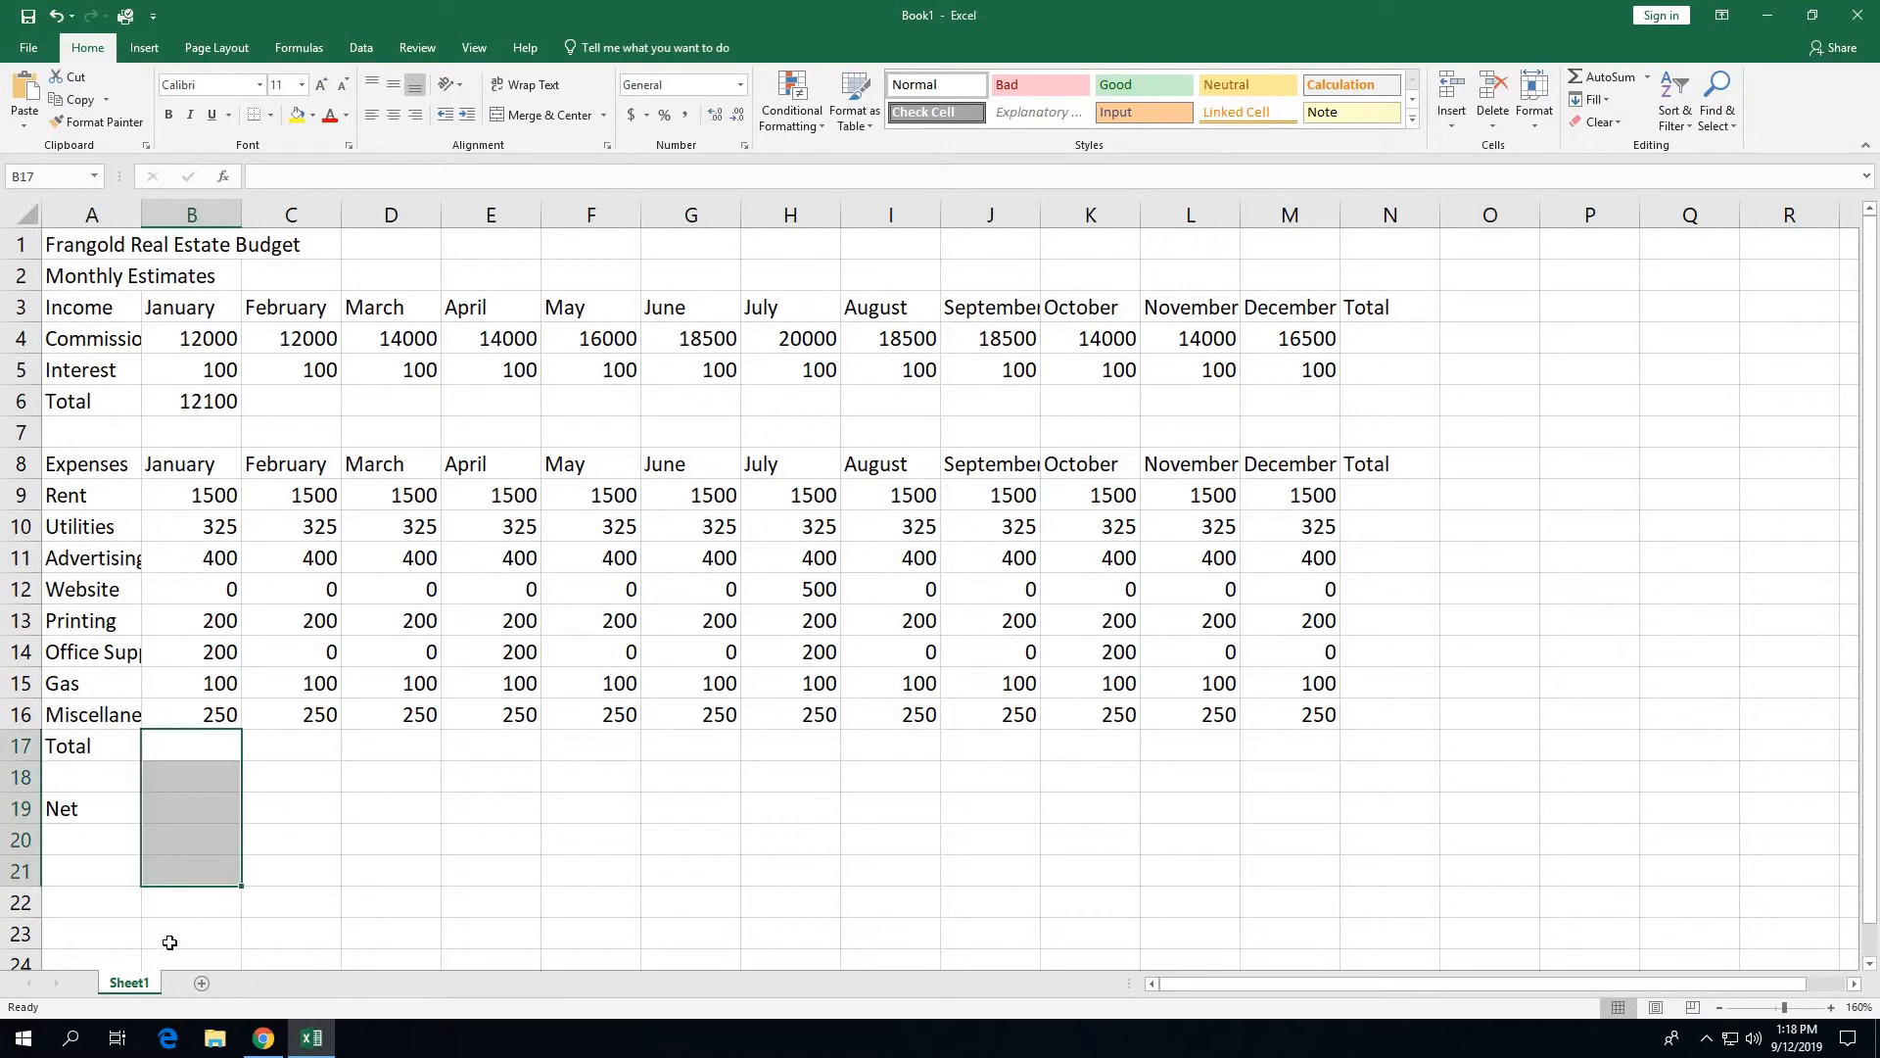
{"action": "left_click", "coordinate": [204, 737]}
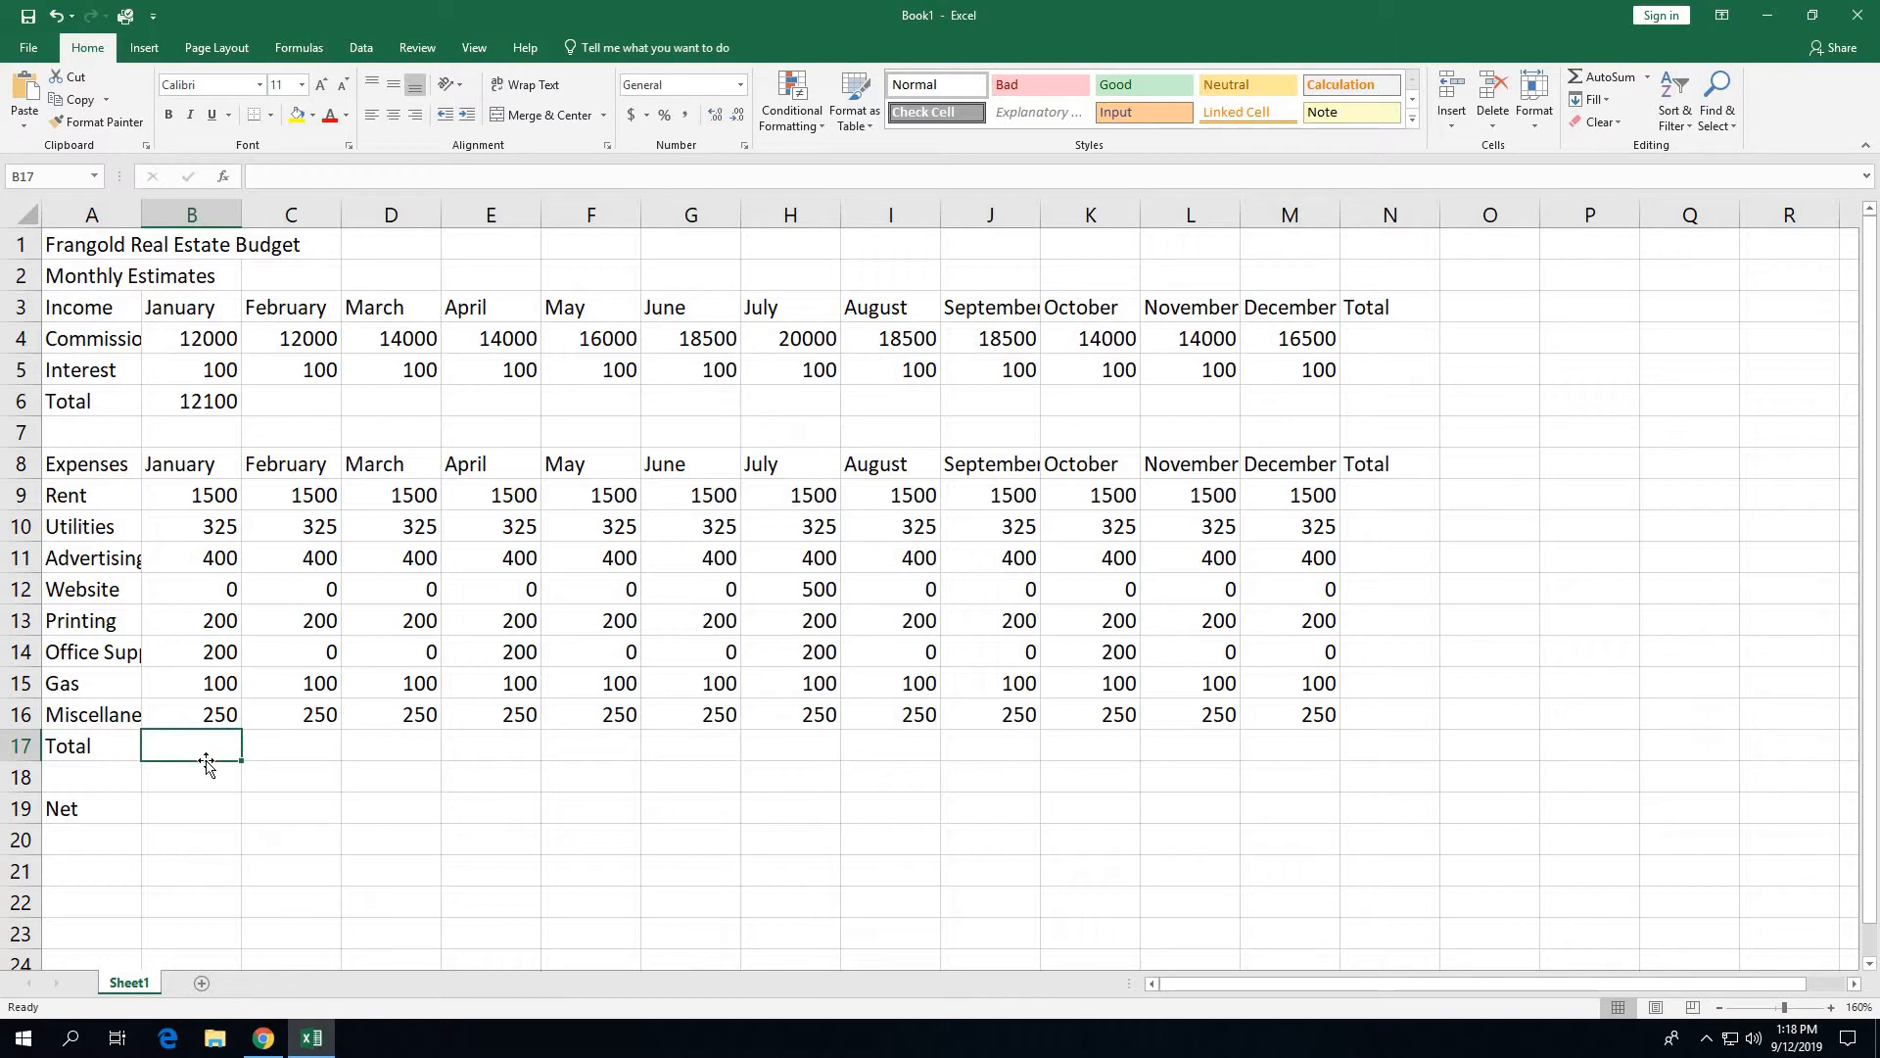
{"action": "left_click", "coordinate": [1607, 76]}
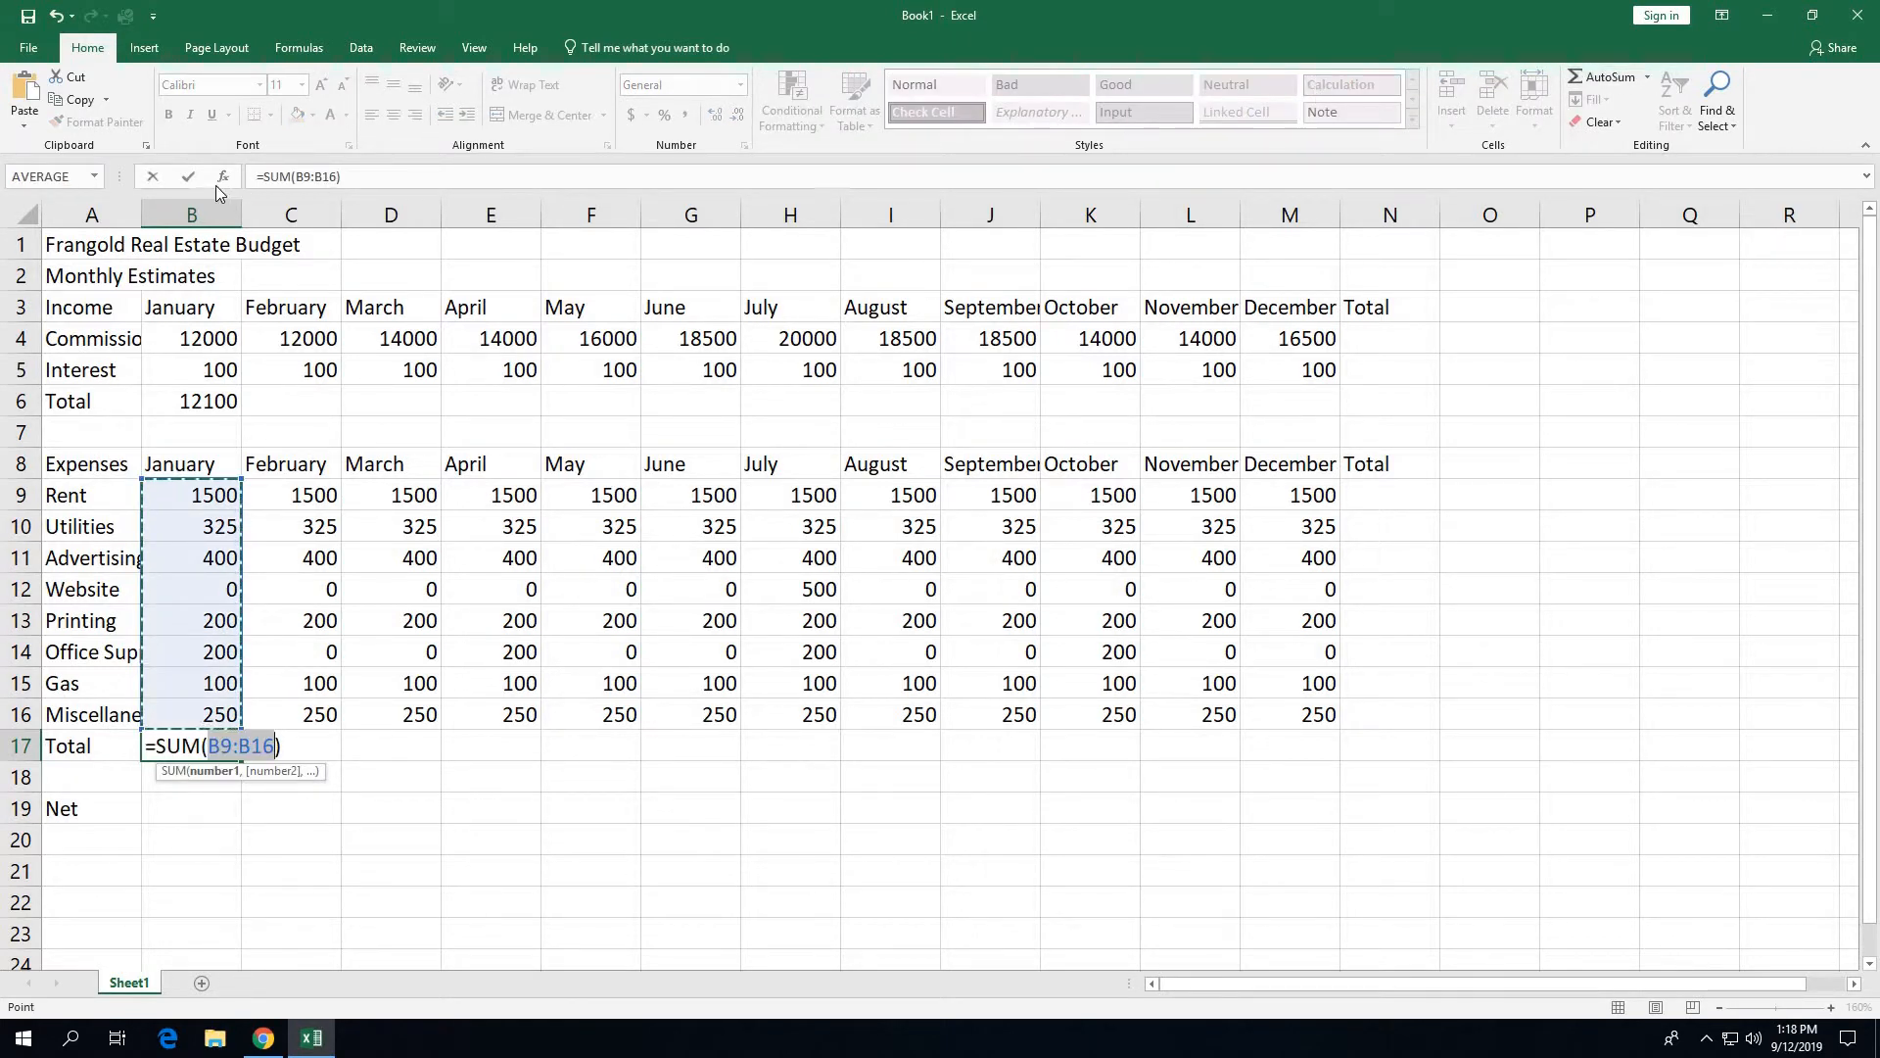
{"action": "left_click", "coordinate": [187, 177]}
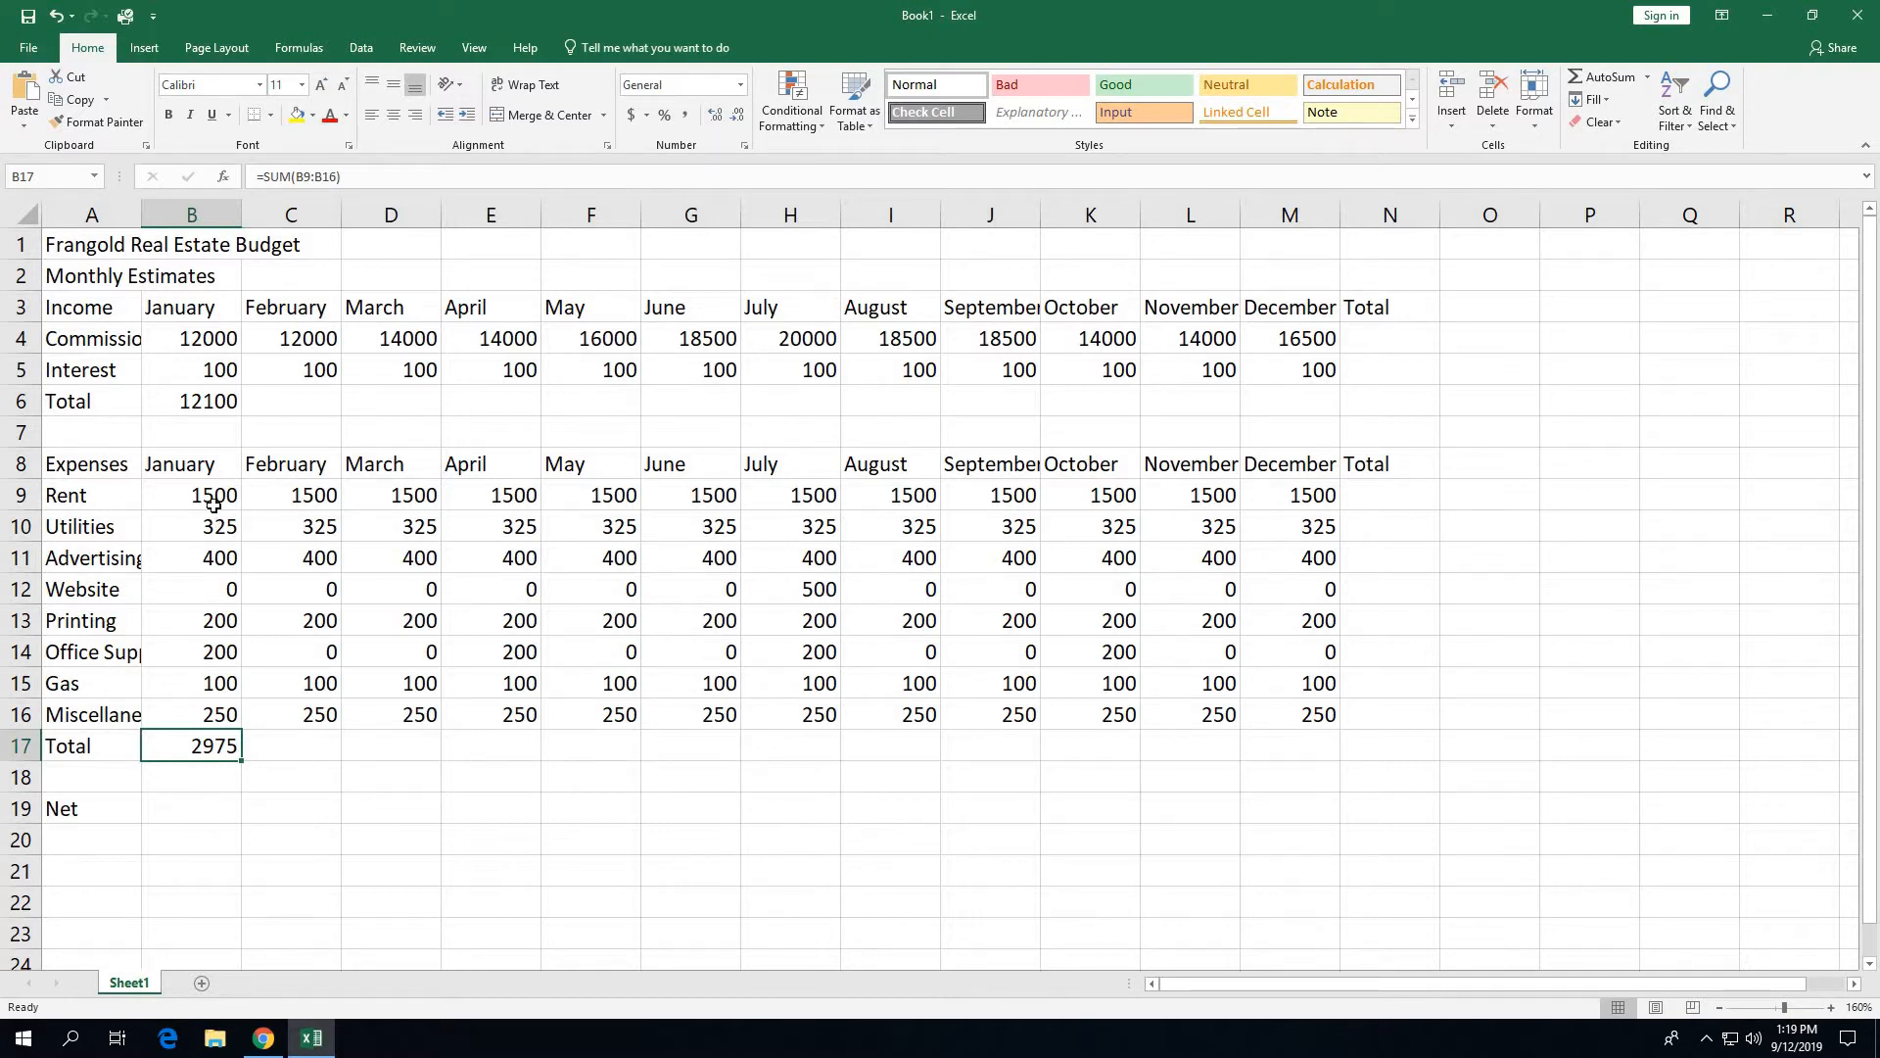
Fill the January income total in B6 across to M6 and the January expense total in B17 across to M17
{"action": "left_click", "coordinate": [208, 400]}
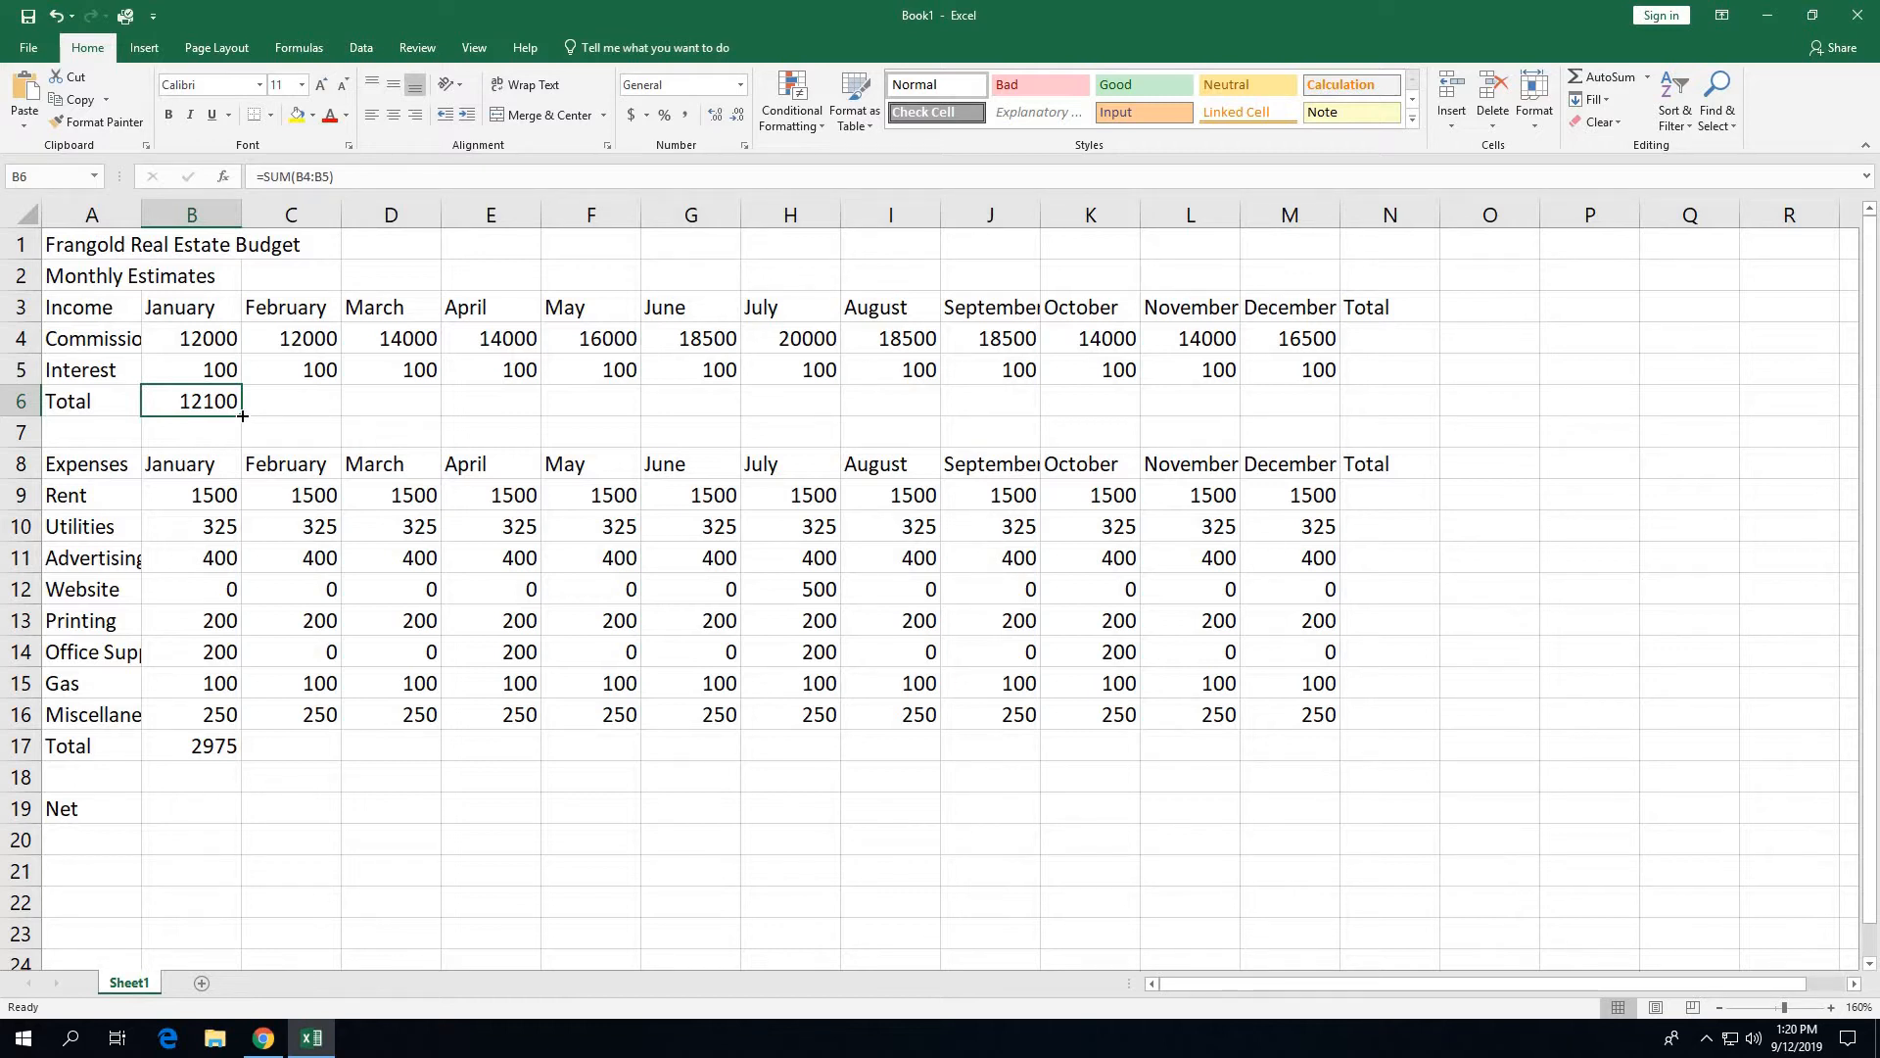
{"action": "left_click_drag", "start_coordinate": [242, 415], "coordinate": [1297, 392]}
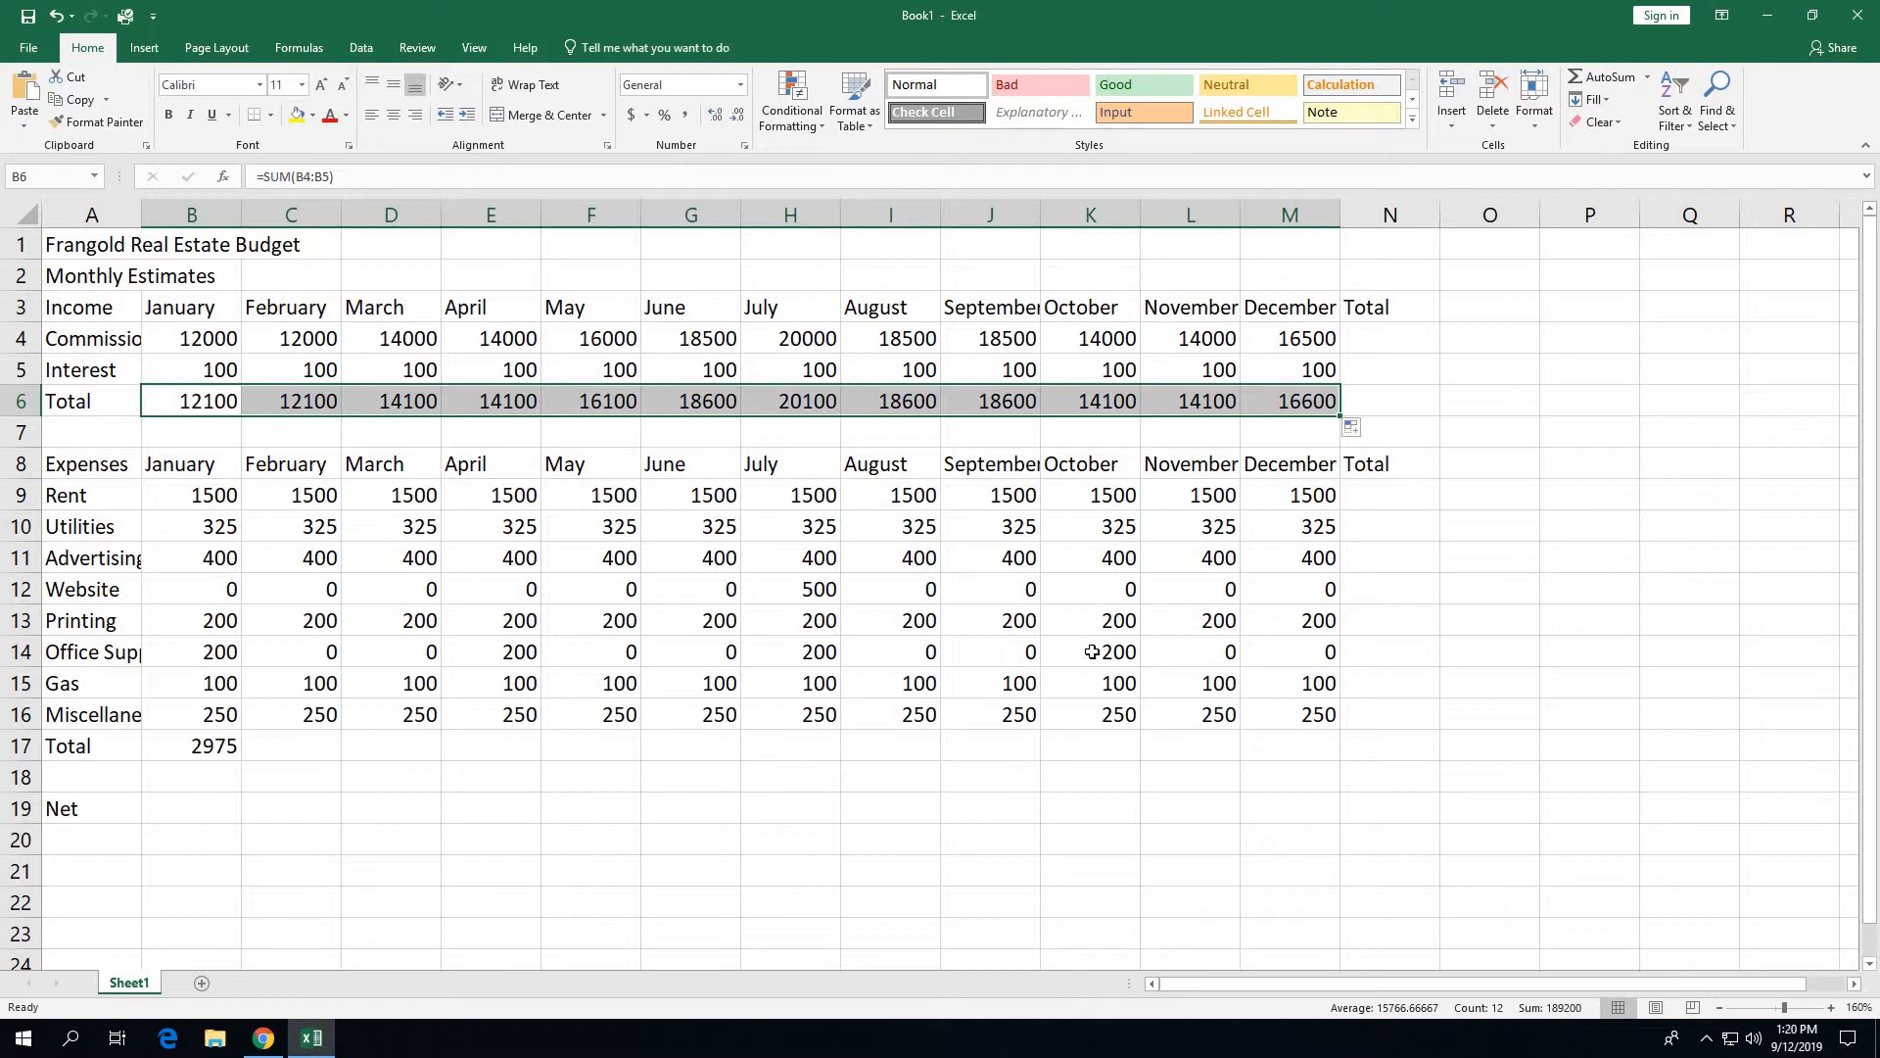
{"action": "left_click", "coordinate": [192, 746]}
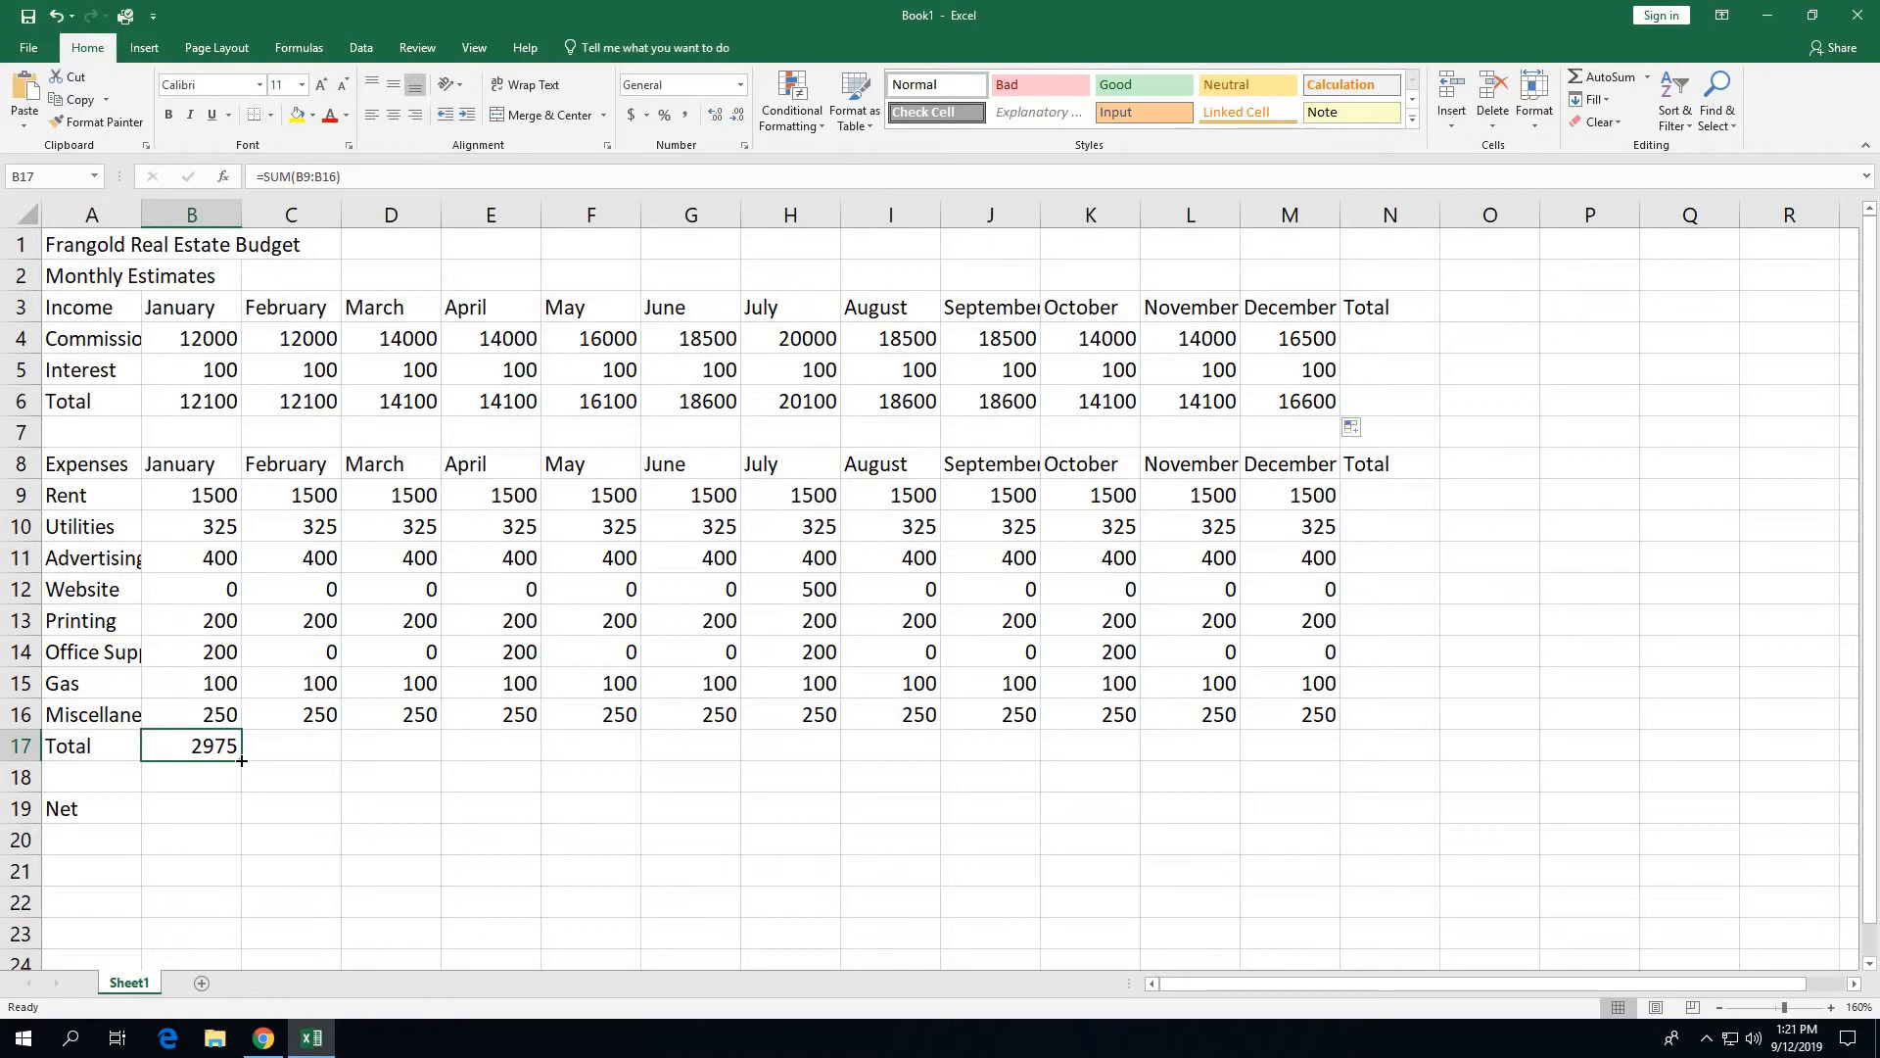
{"action": "left_click_drag", "start_coordinate": [241, 760], "coordinate": [1313, 769]}
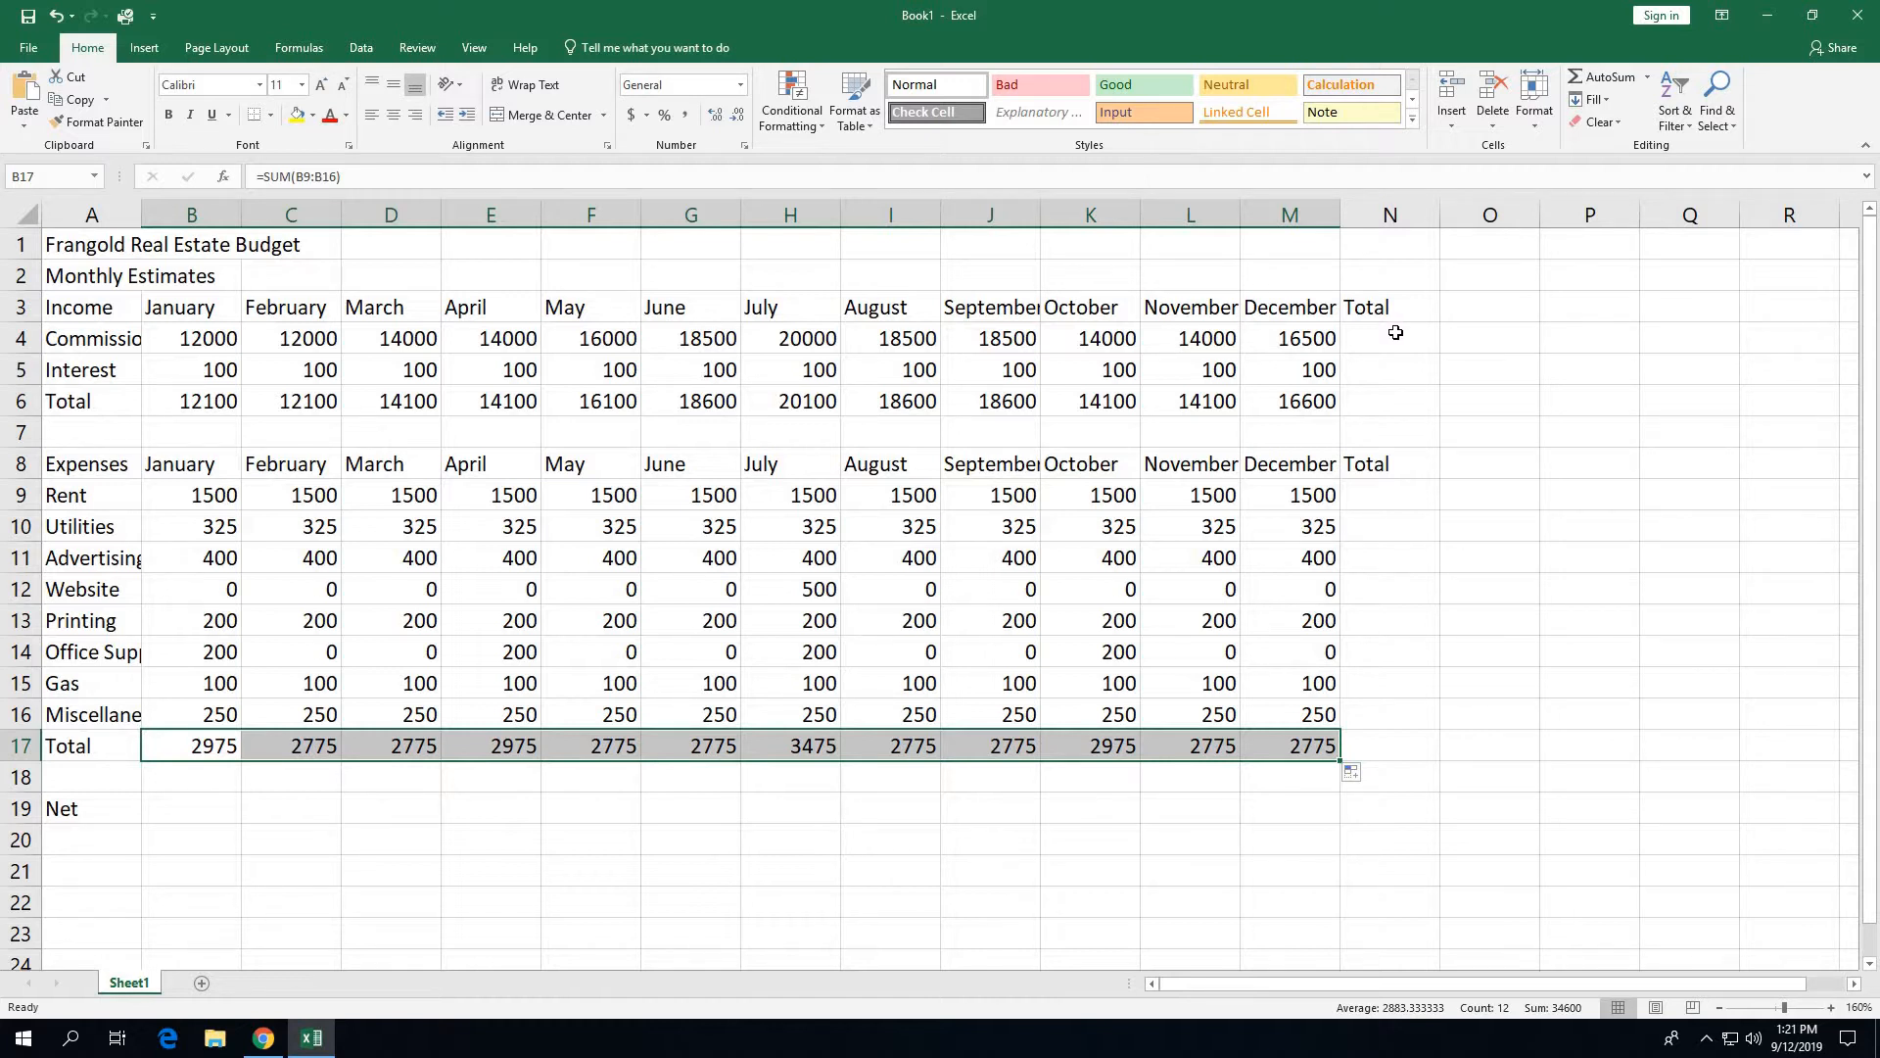
Add yearly totals for the commission, interest and income total rows in N4:N6 with AutoSum
{"action": "left_click", "coordinate": [1395, 334]}
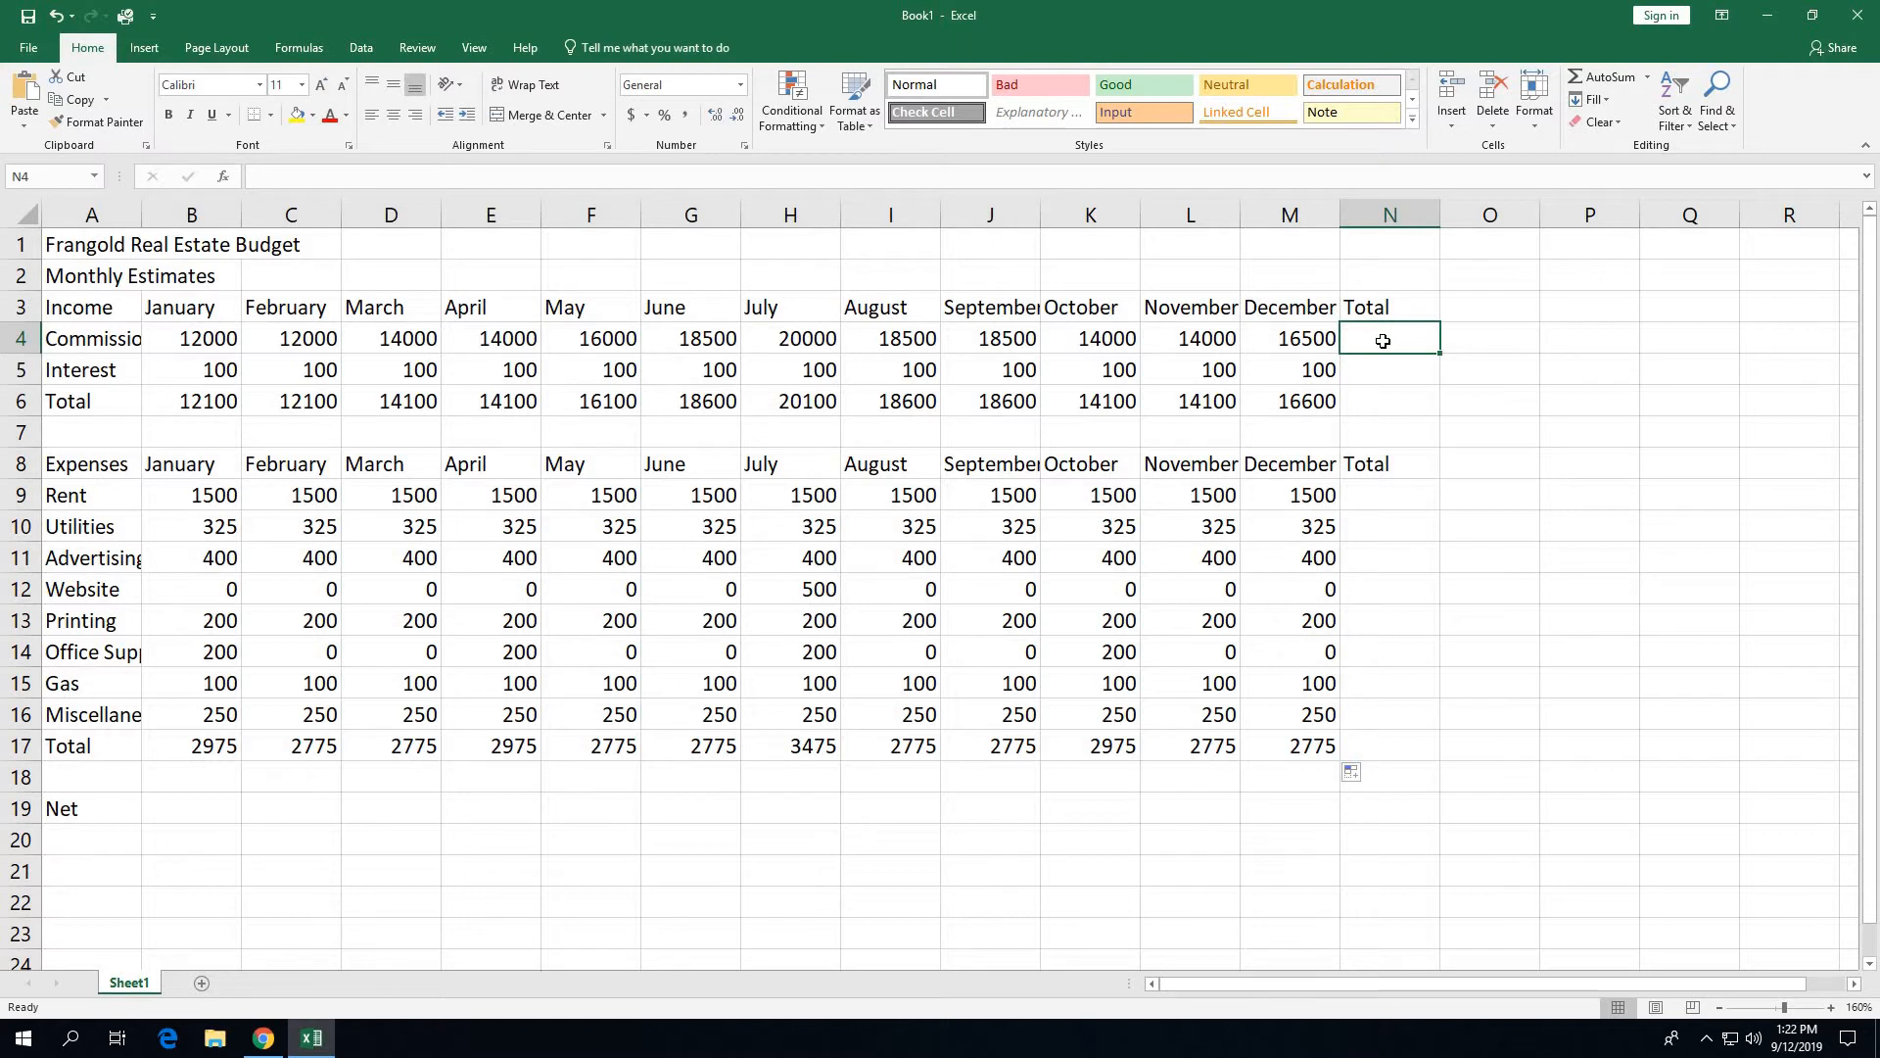
{"action": "left_click_drag", "start_coordinate": [1383, 339], "coordinate": [1376, 394]}
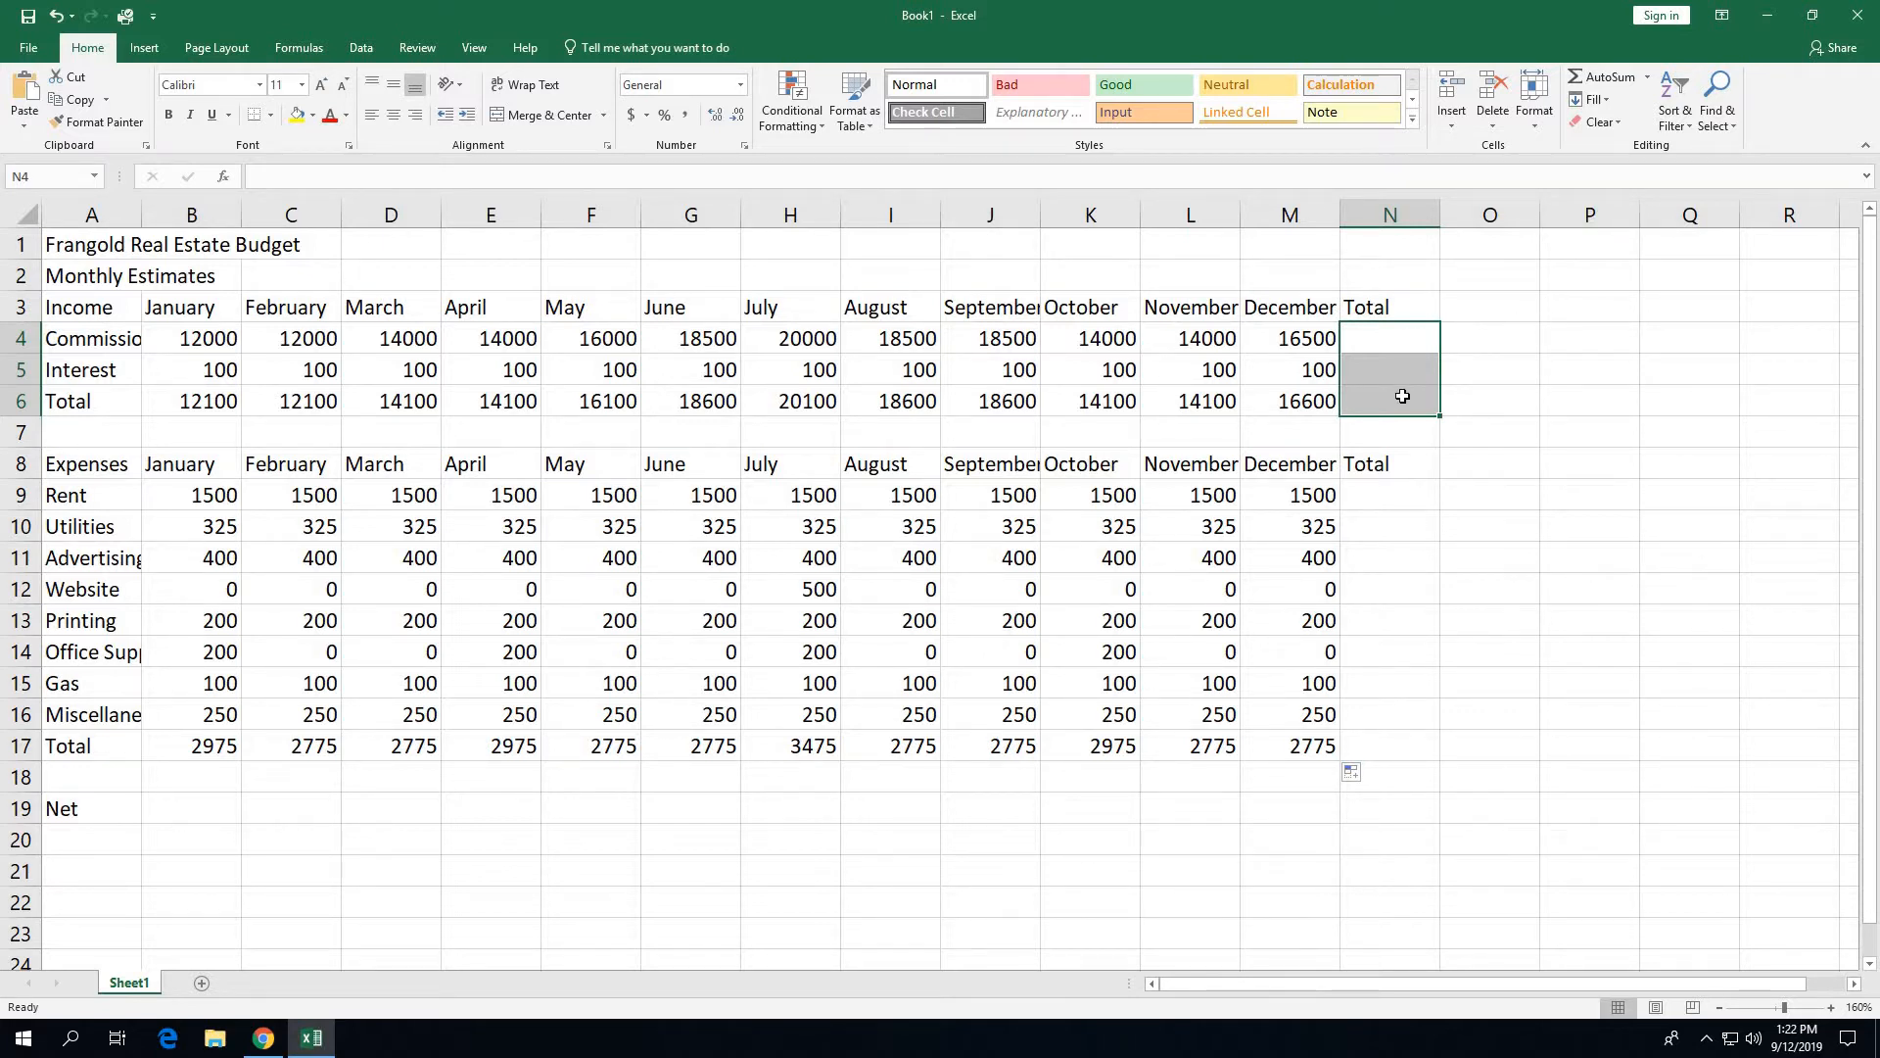
{"action": "left_click", "coordinate": [1604, 76]}
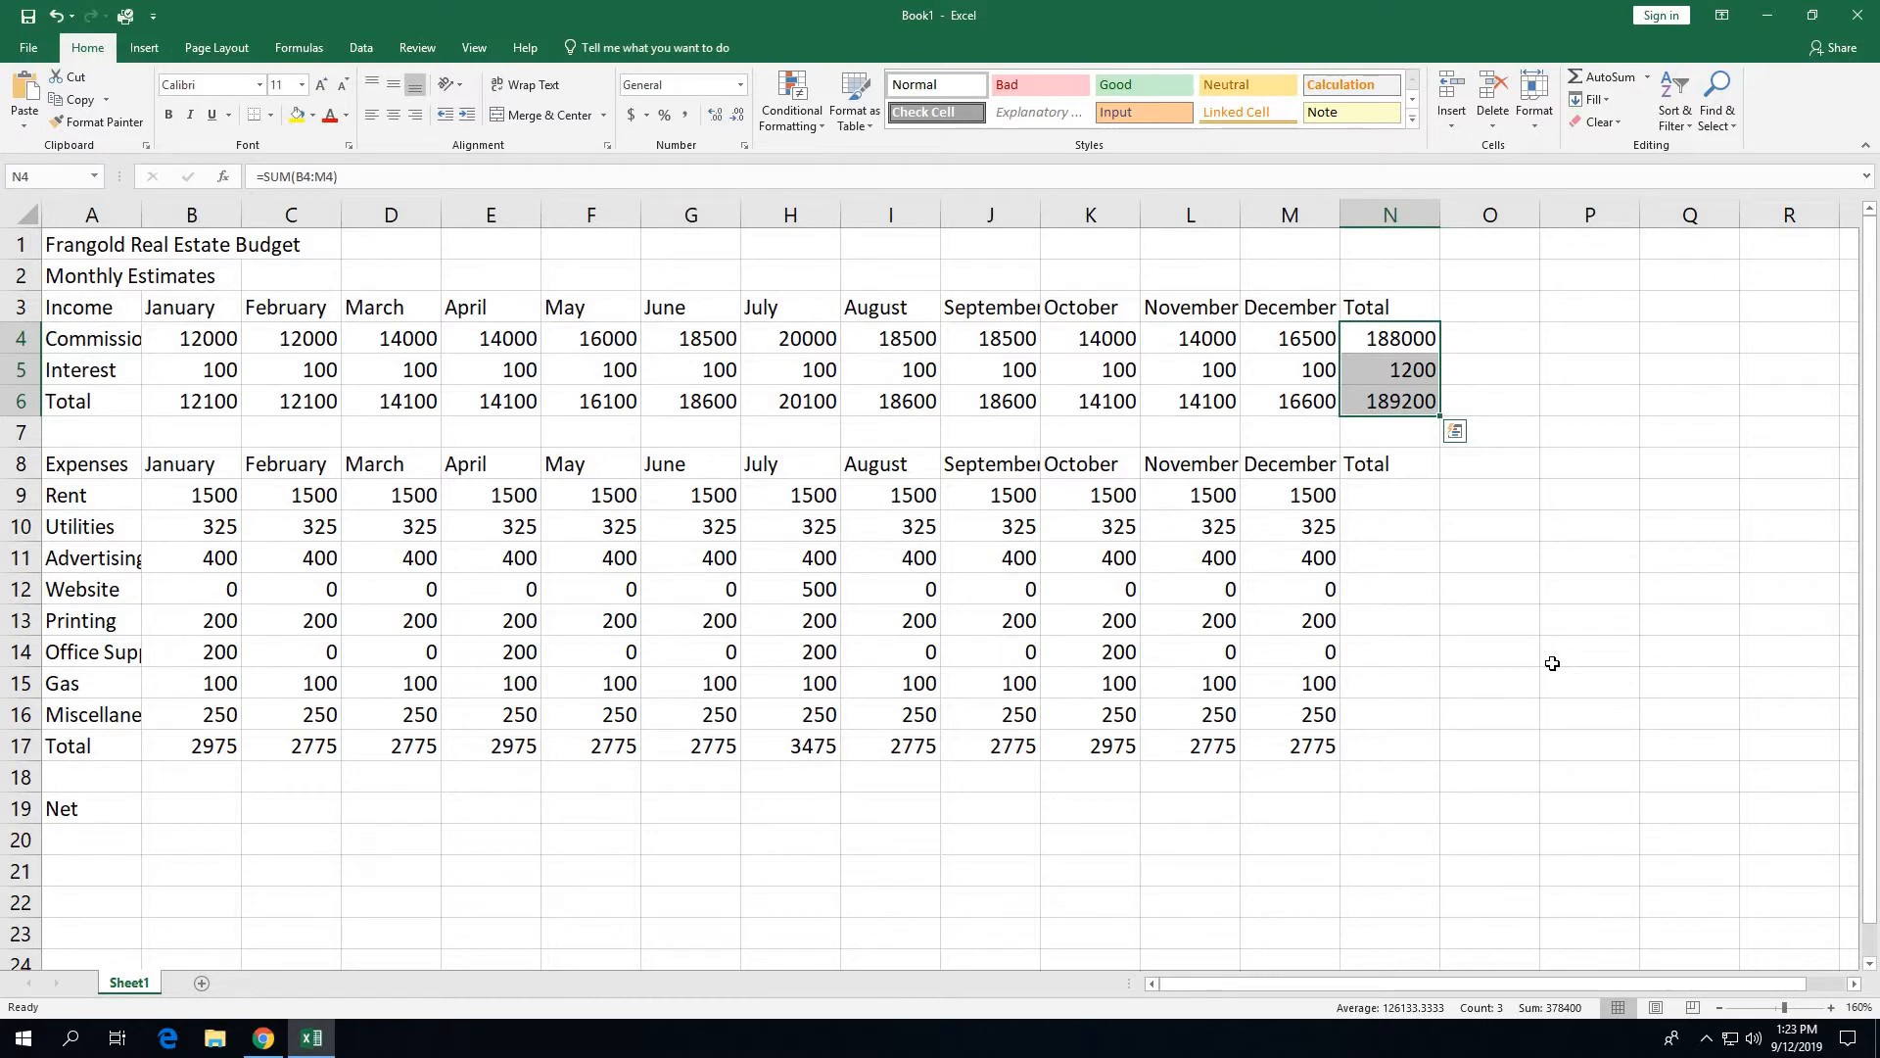
Add yearly totals for all expense rows in N9:N17 with AutoSum and check the total formulas in N6, N17 and N13
{"action": "left_click", "coordinate": [1384, 488]}
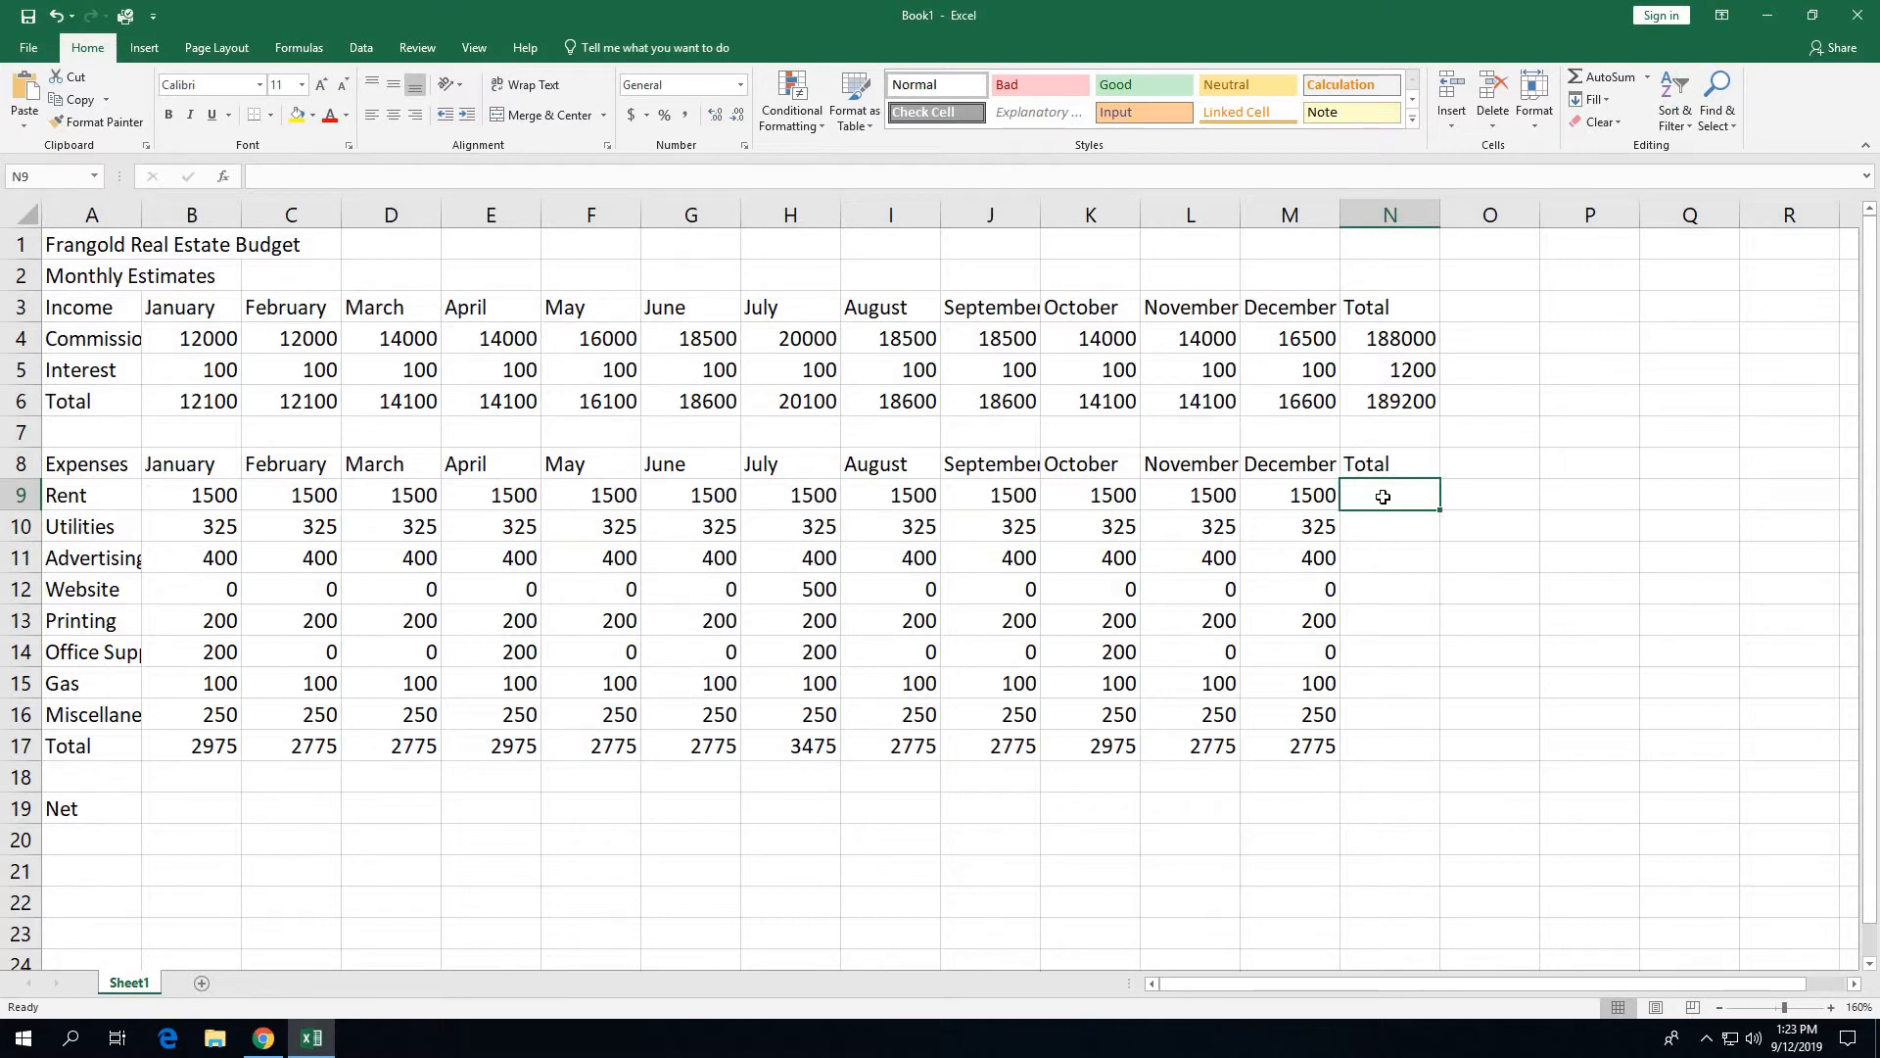
{"action": "left_click_drag", "start_coordinate": [1383, 497], "coordinate": [1403, 741]}
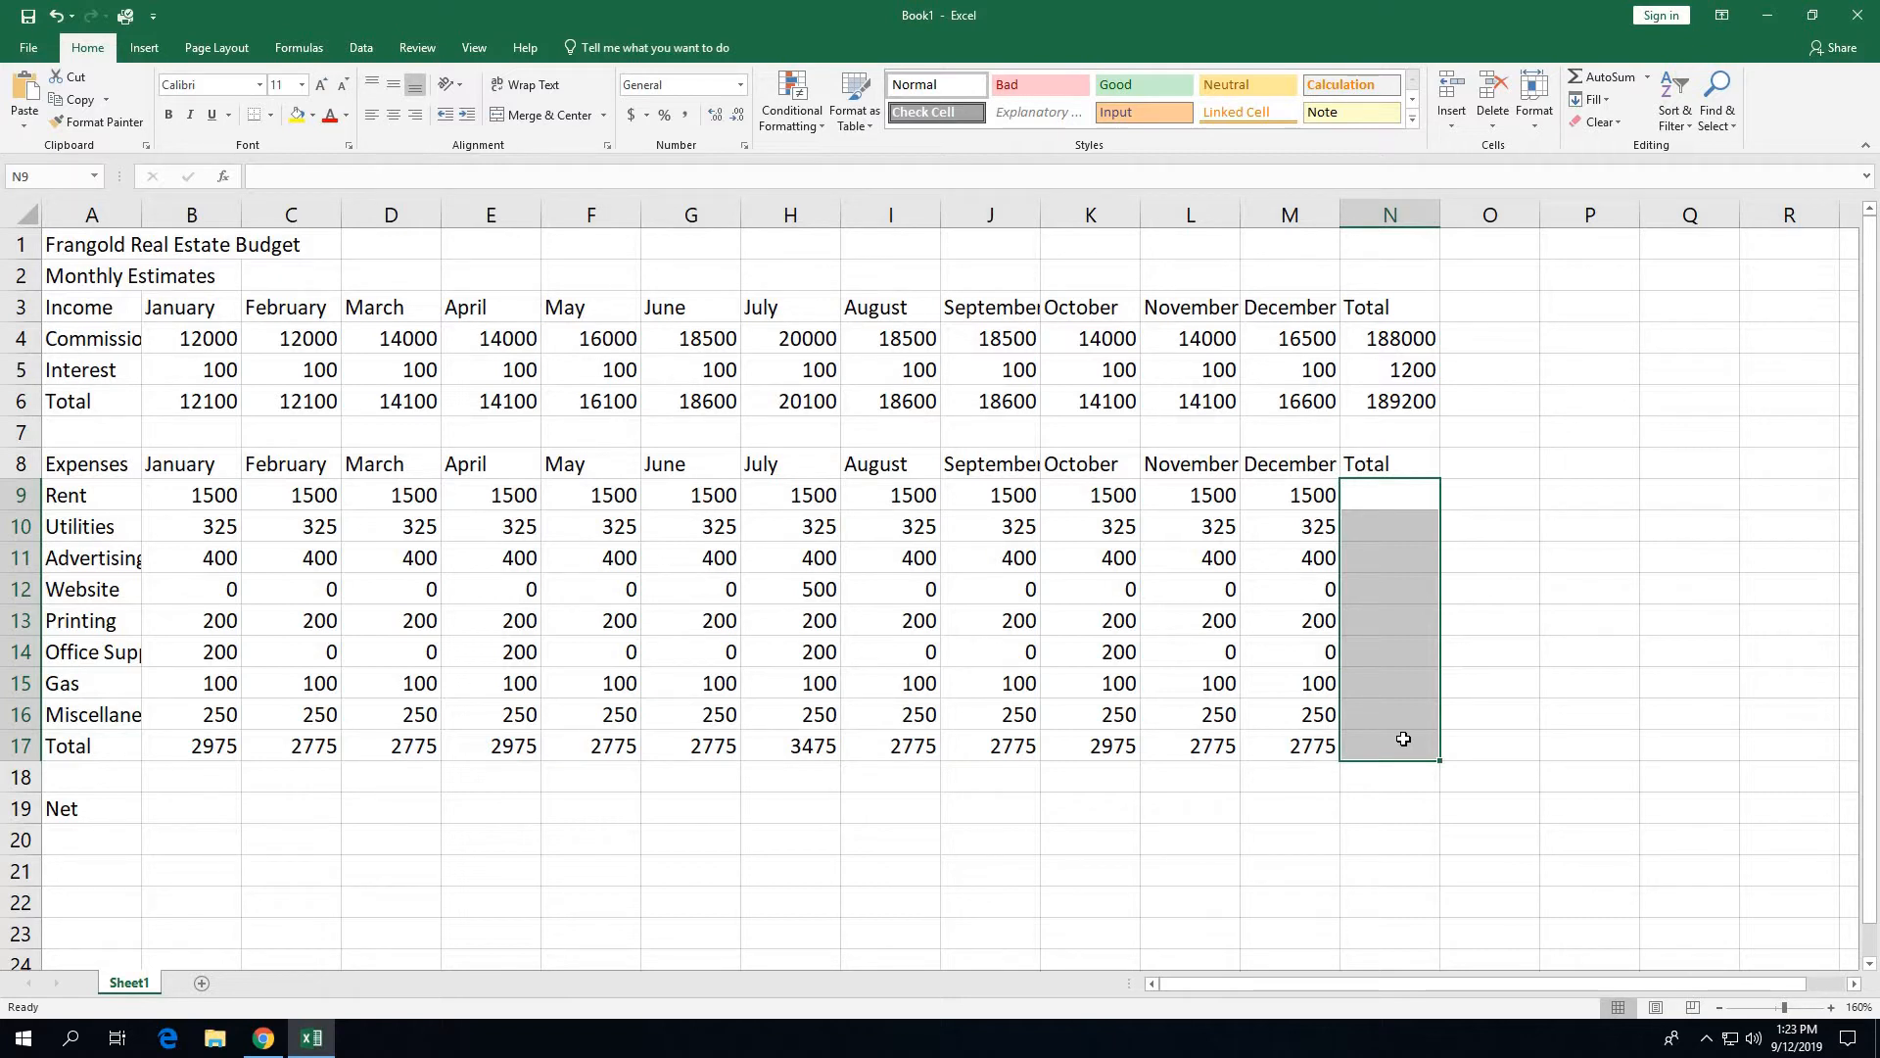
{"action": "left_click", "coordinate": [1597, 78]}
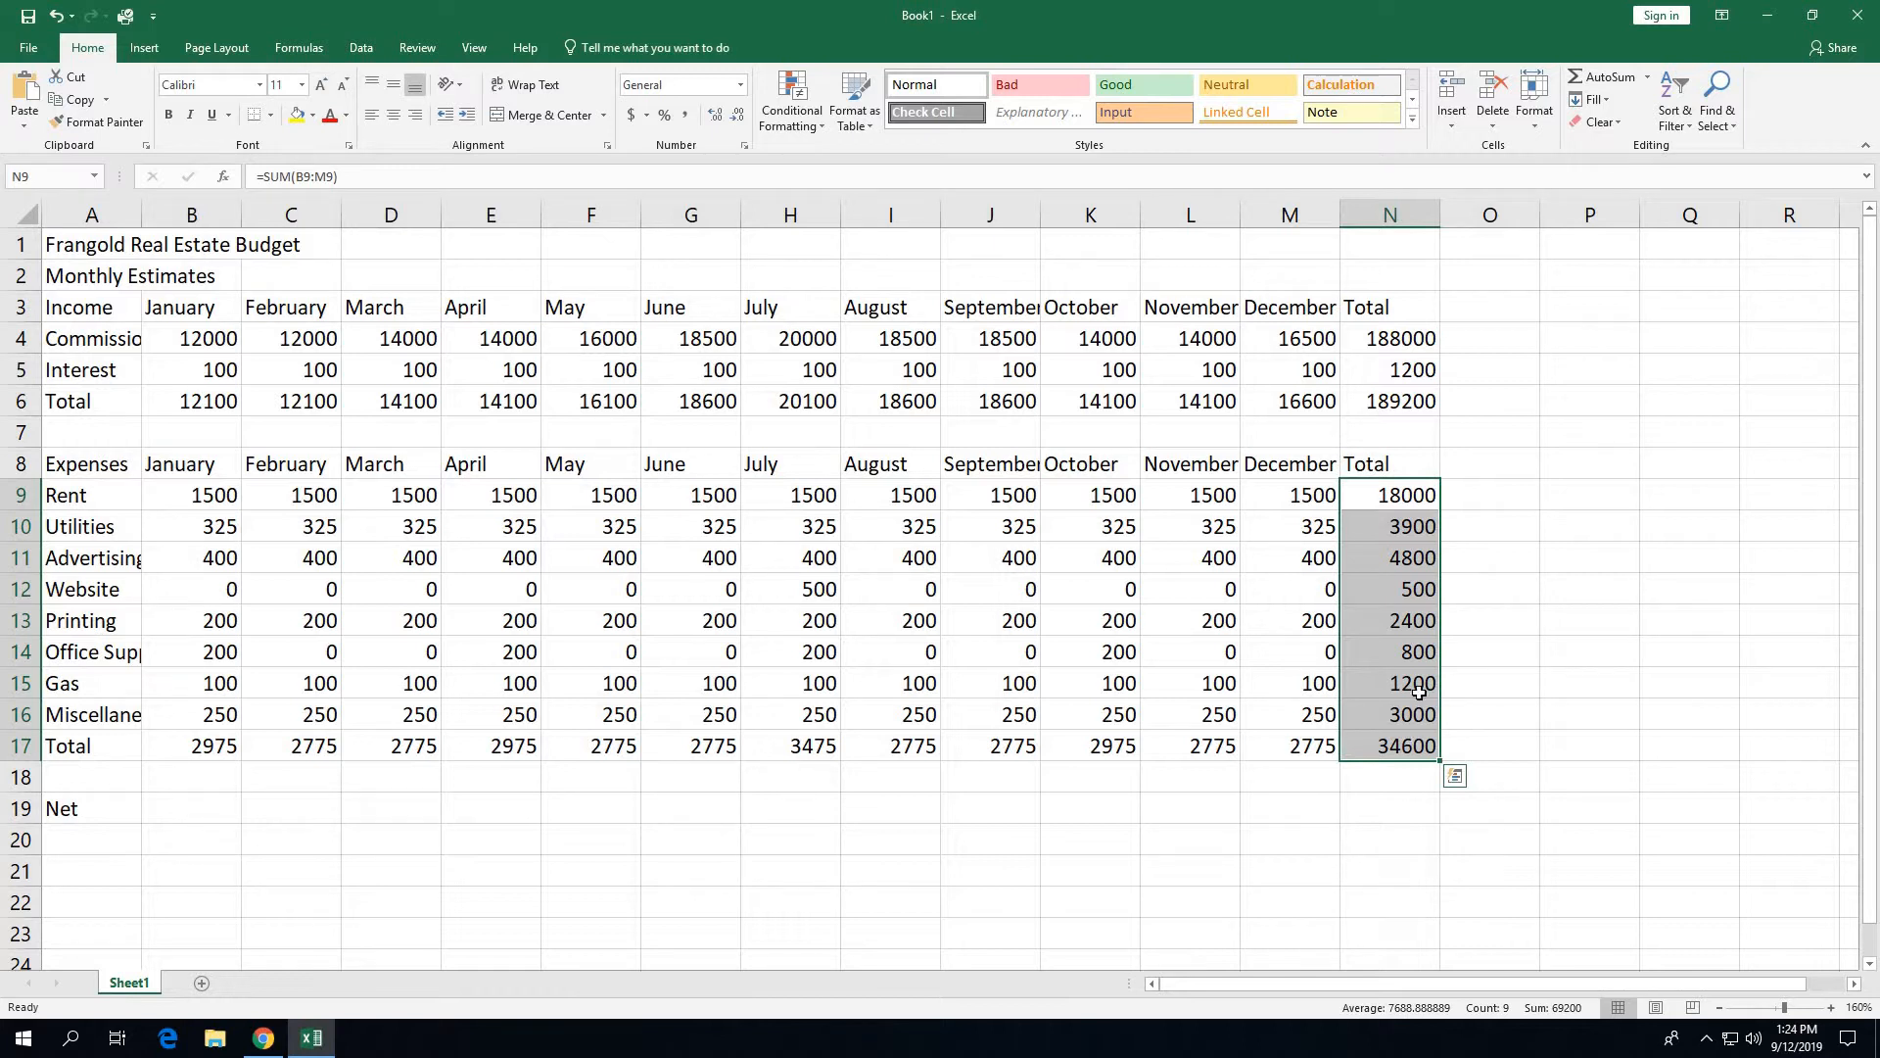
{"action": "left_click", "coordinate": [1404, 402]}
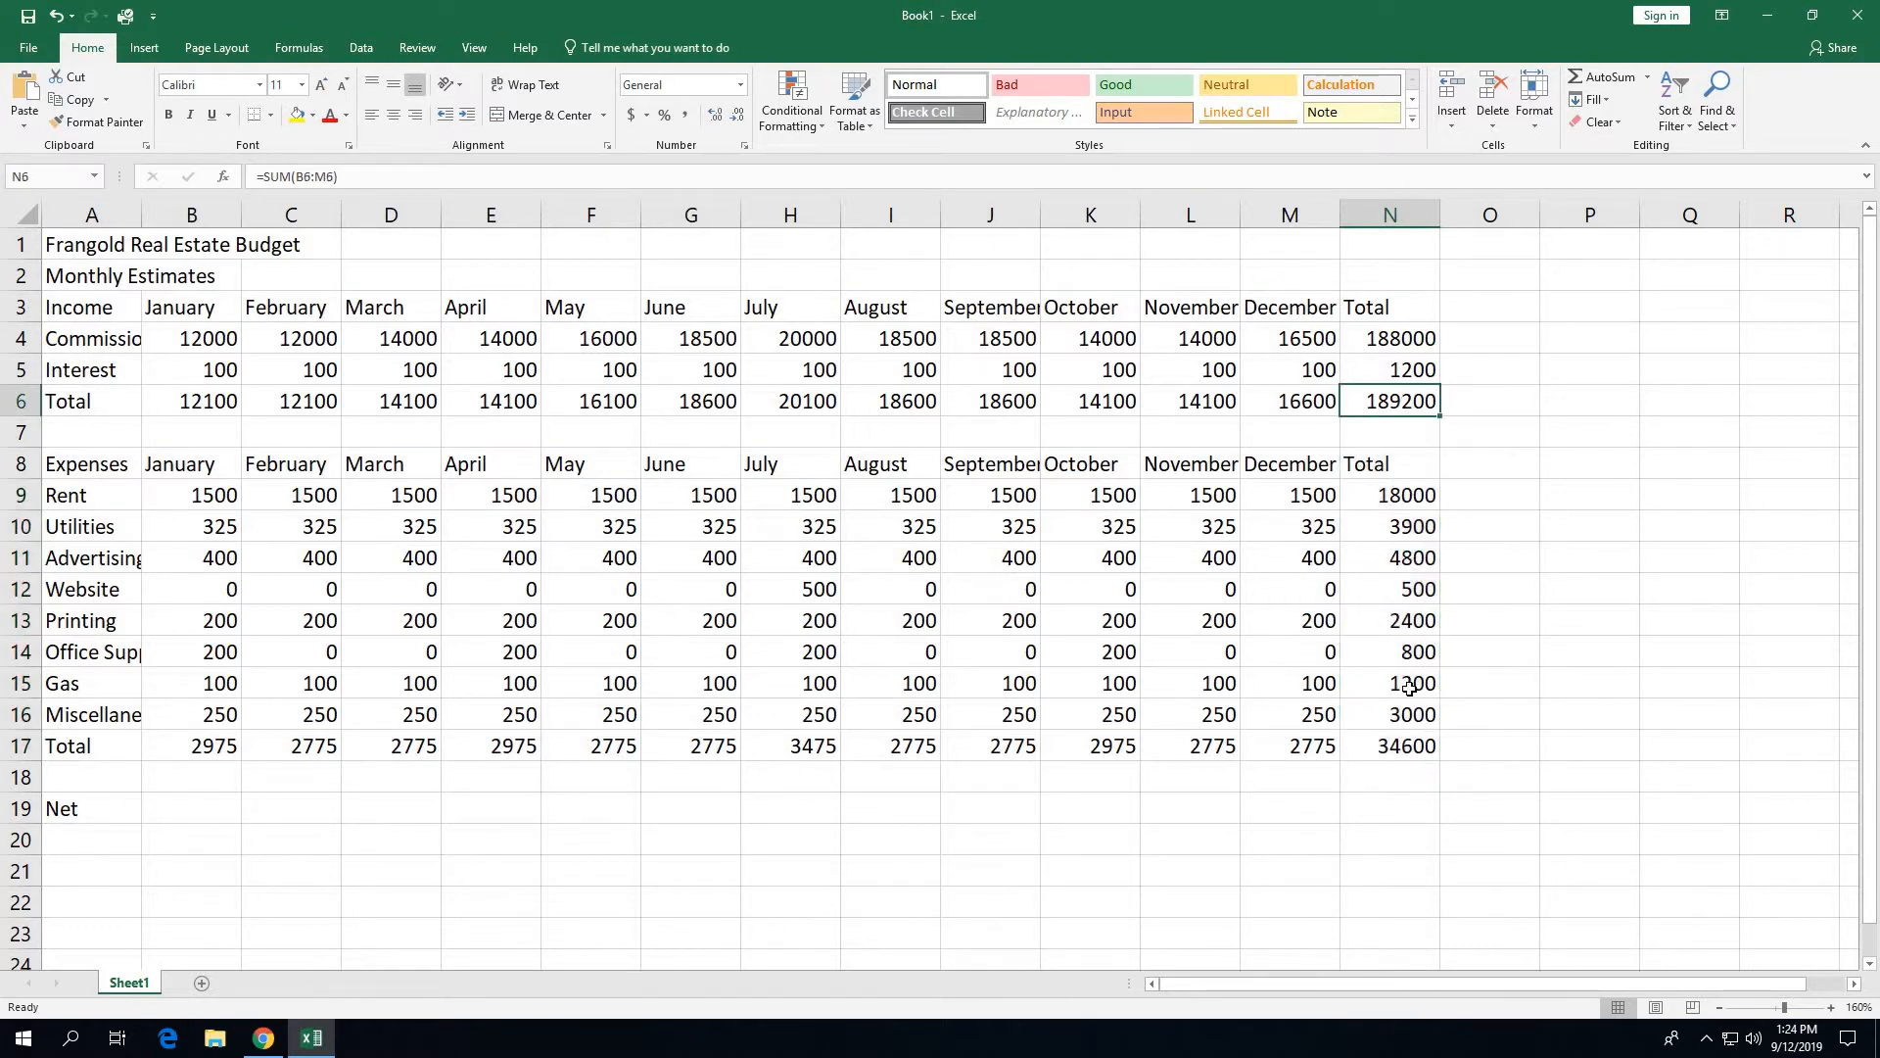
{"action": "left_click", "coordinate": [1408, 746]}
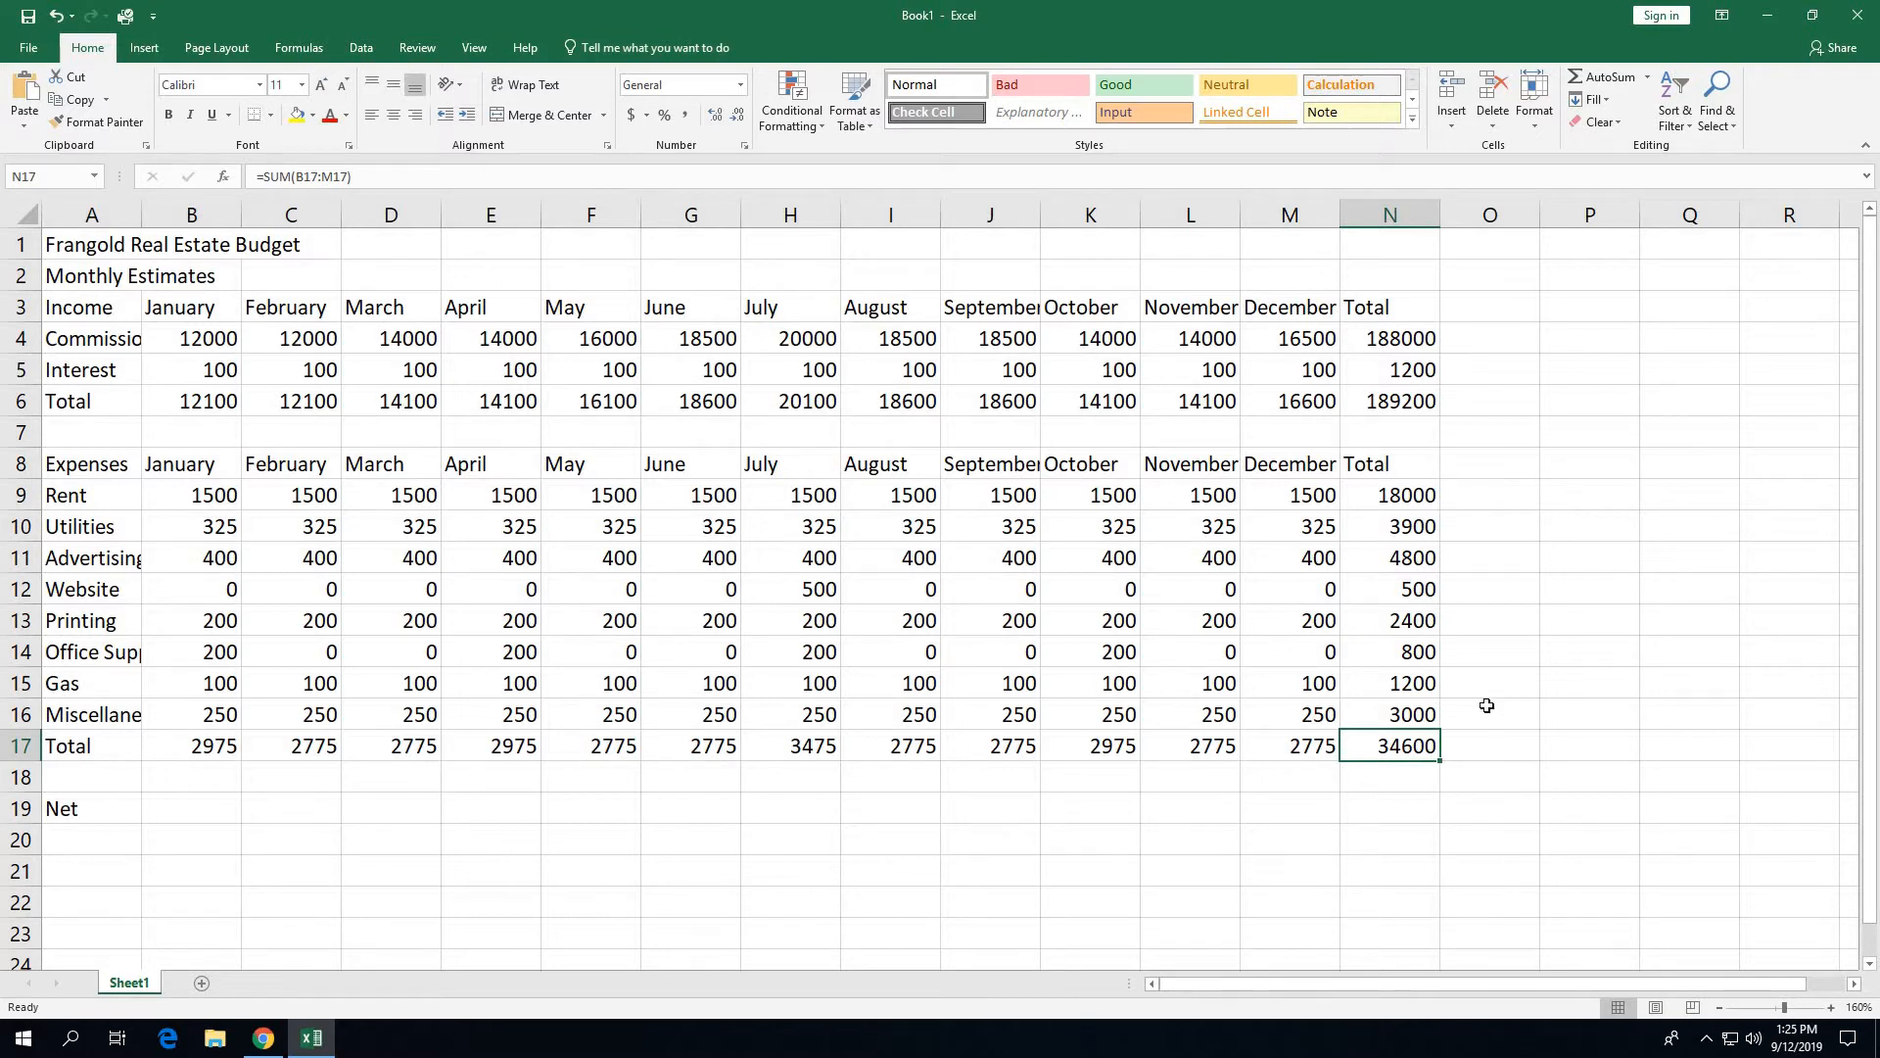
{"action": "left_click", "coordinate": [1405, 618]}
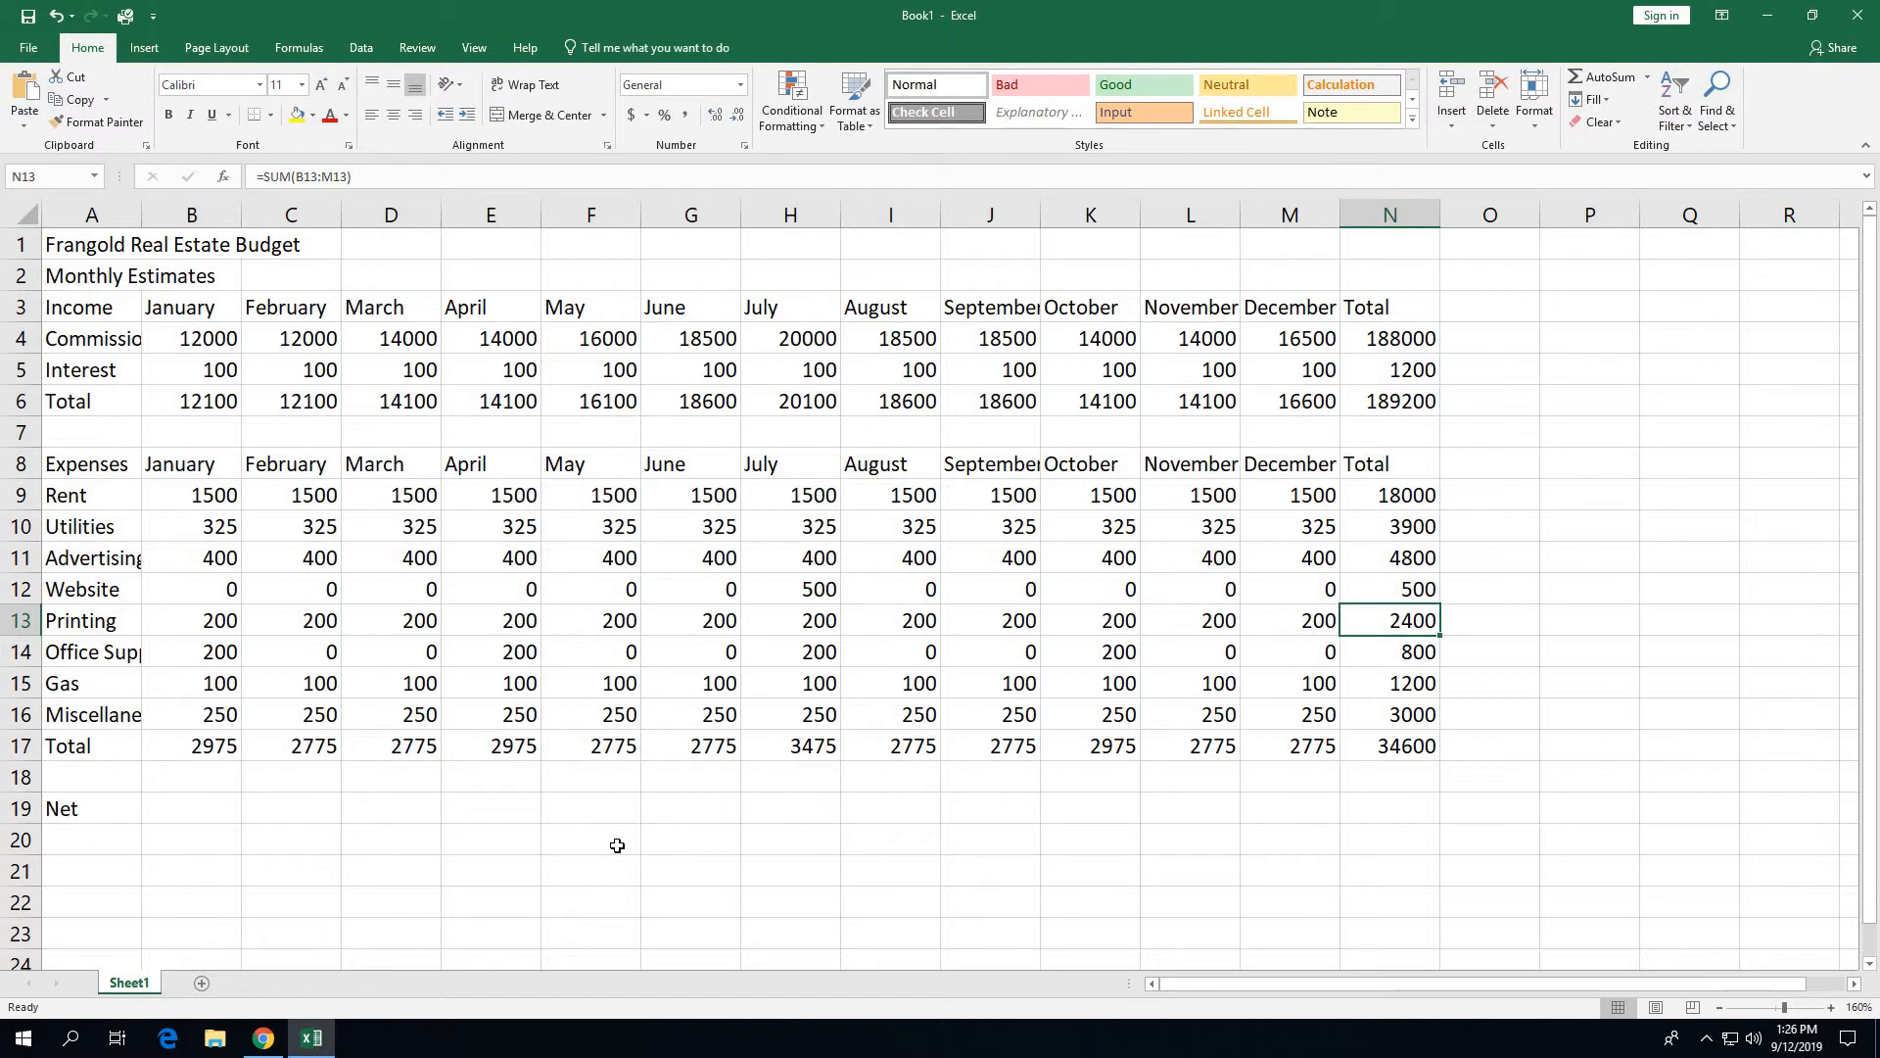
Enter the January net formula =B6-B17 in cell B19 to subtract total expenses from total income
{"action": "left_click", "coordinate": [205, 809]}
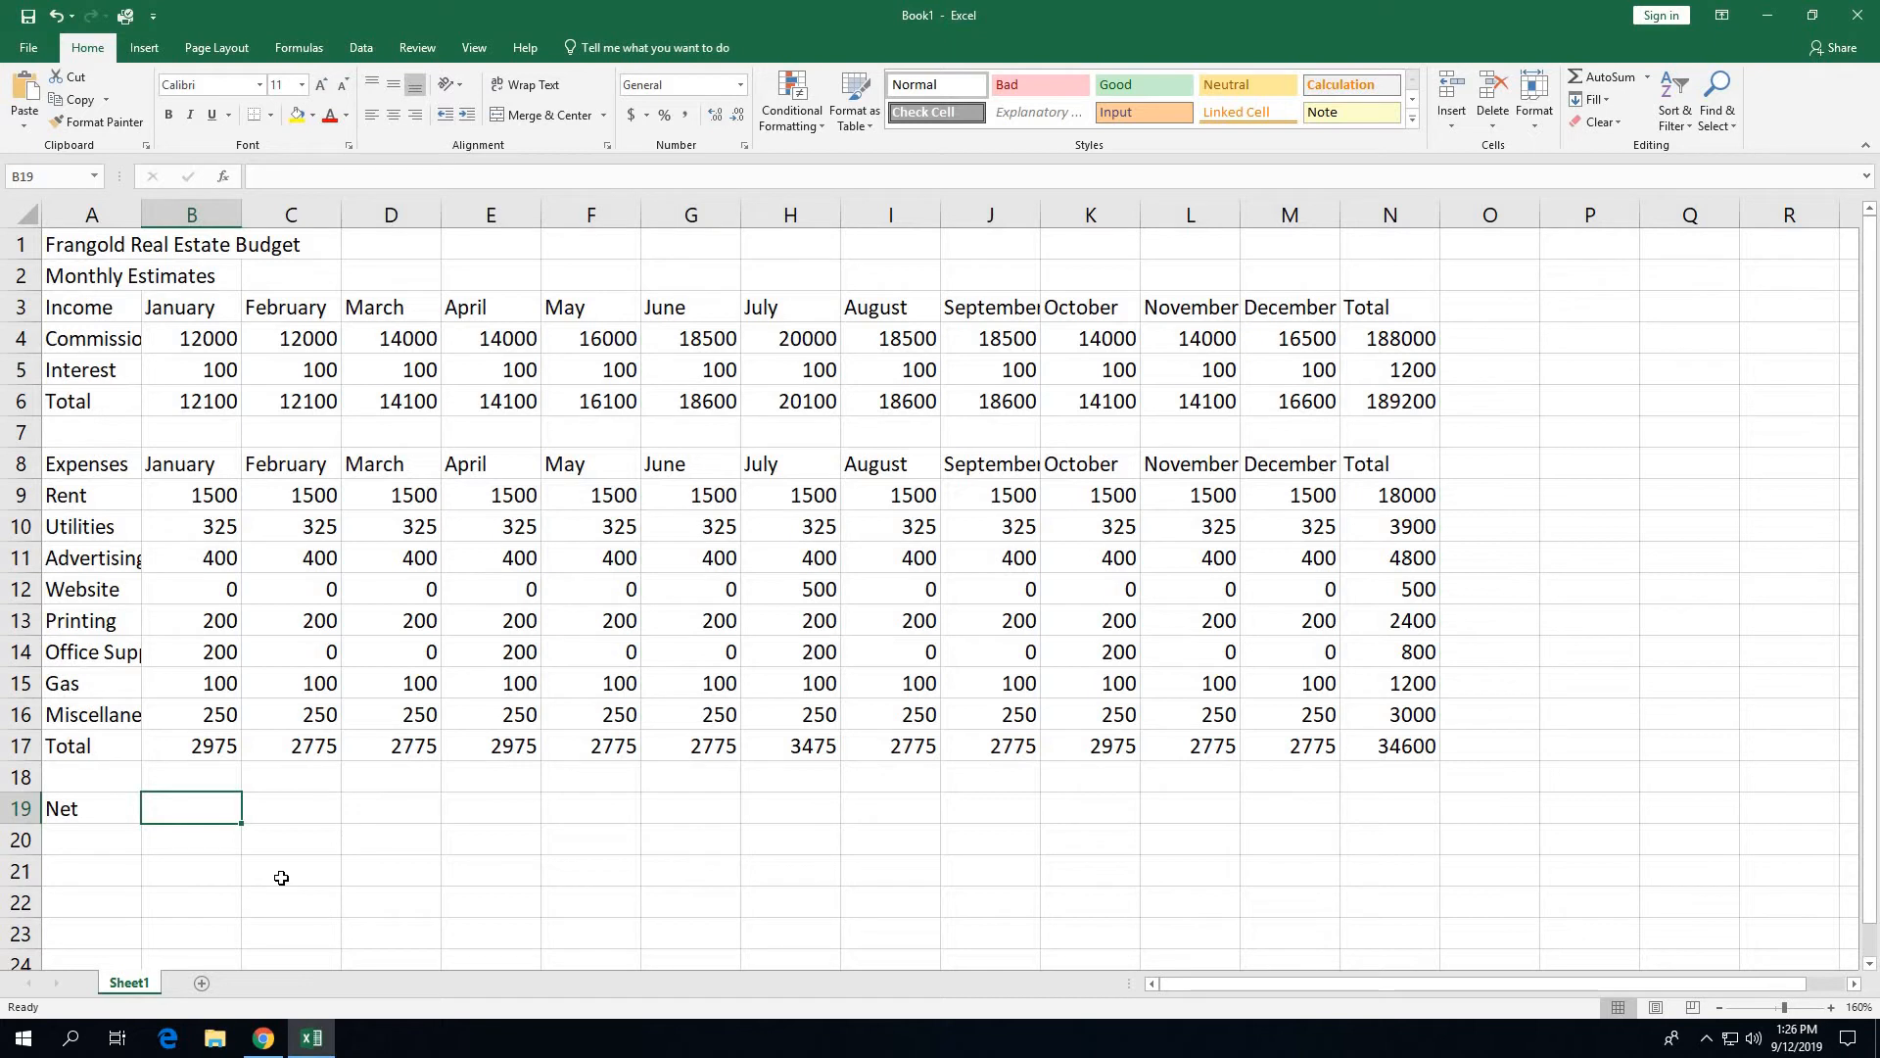
{"action": "type", "text": "="}
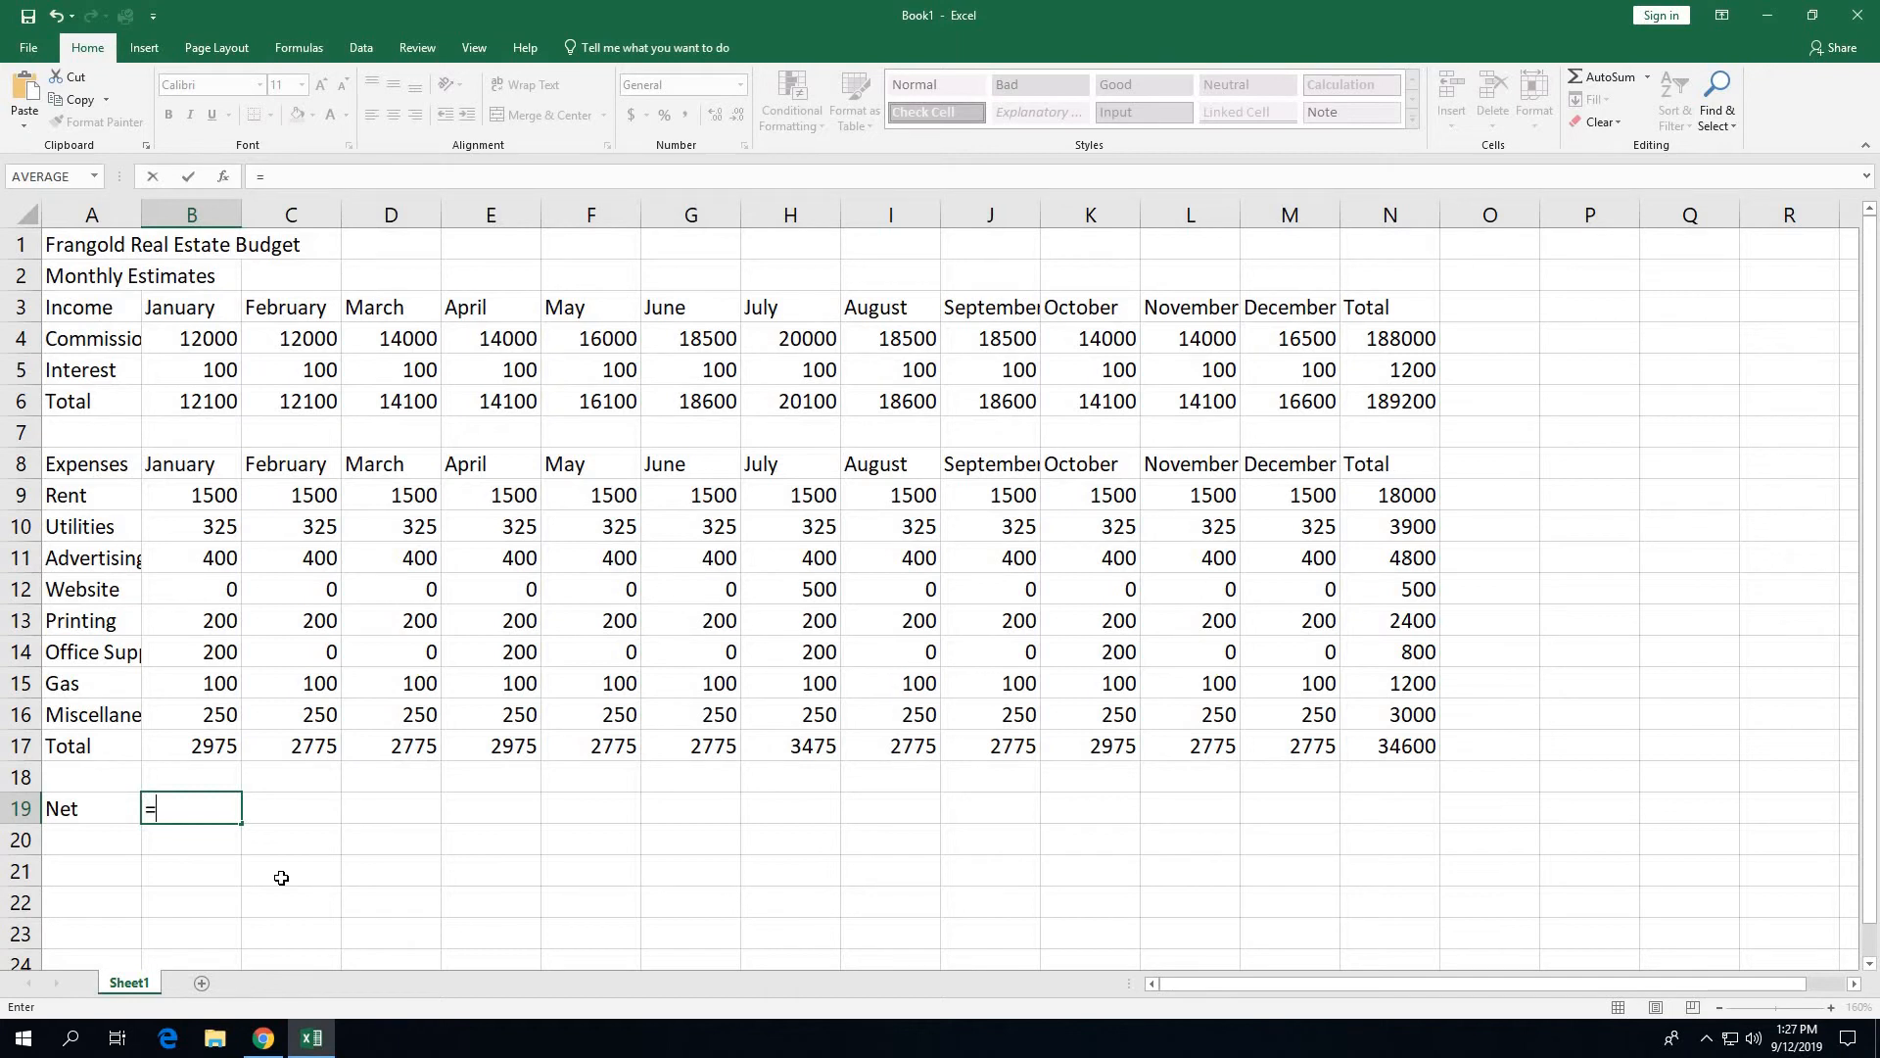
{"action": "type", "text": "b6-"}
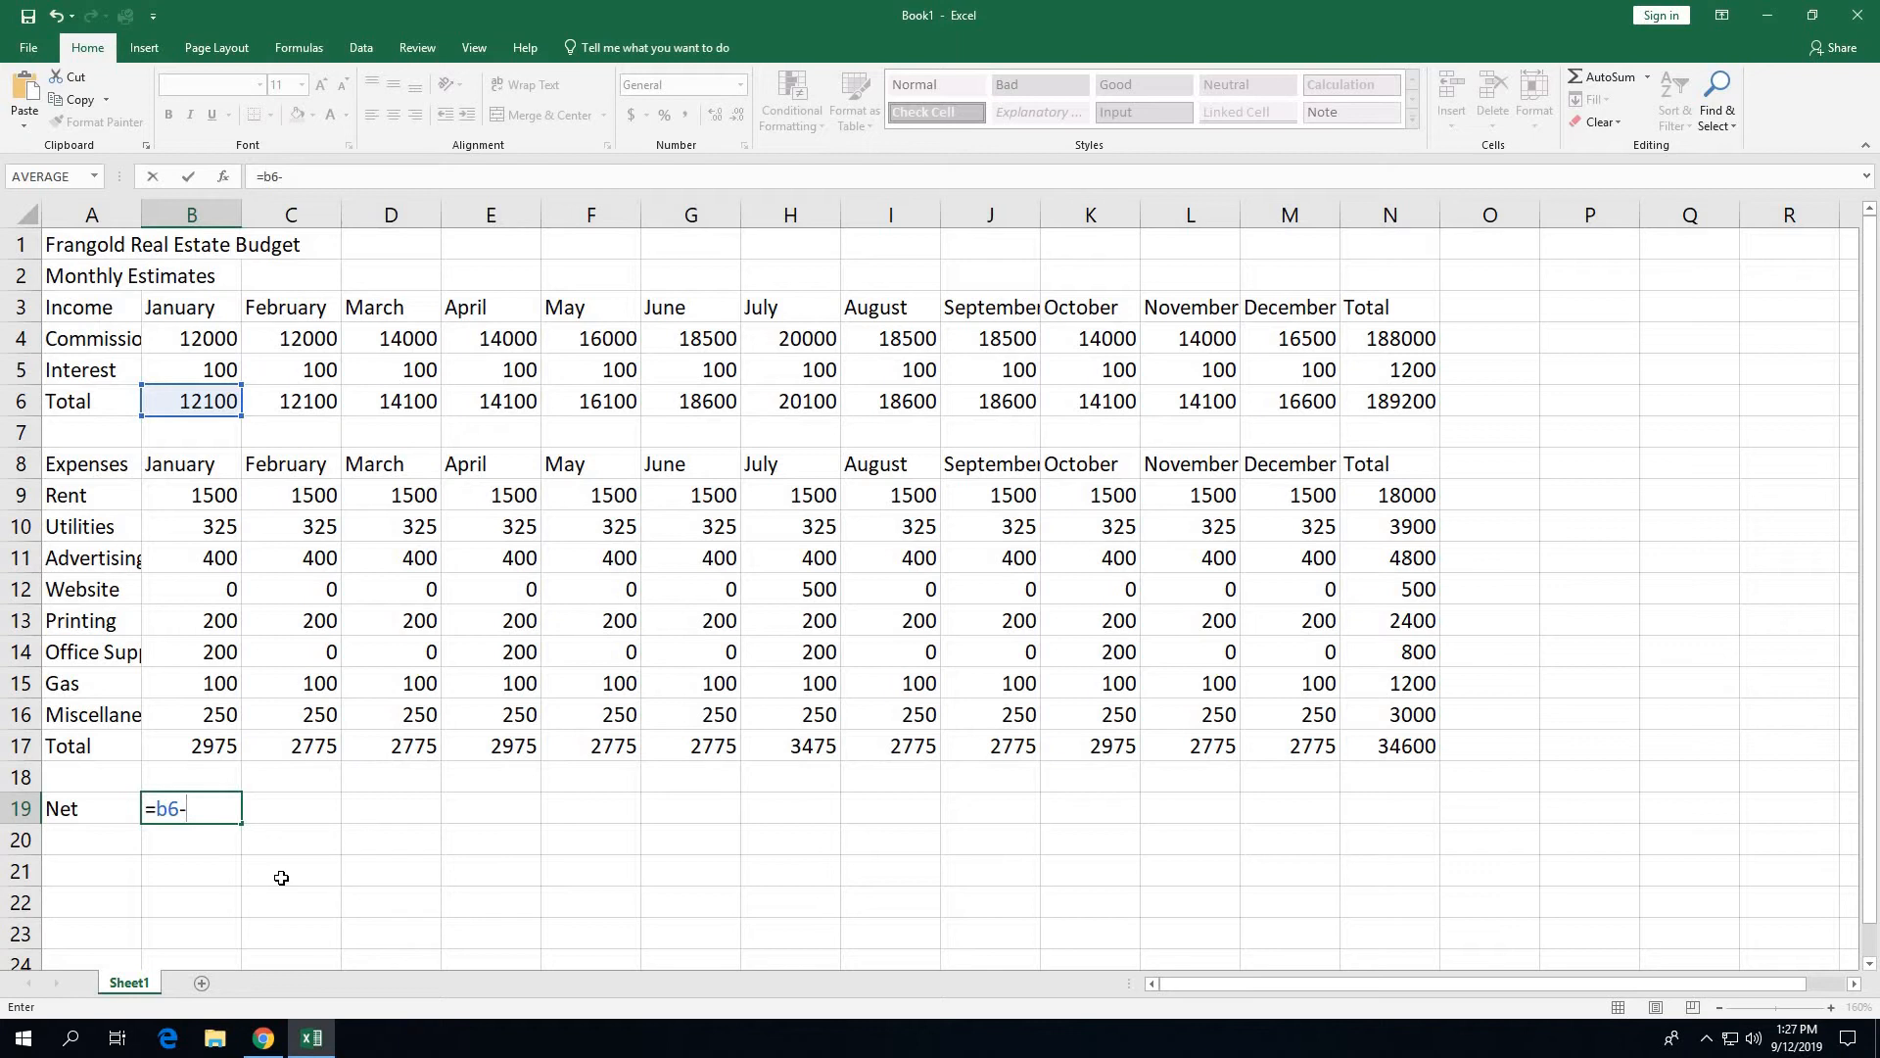
{"action": "type", "text": "b"}
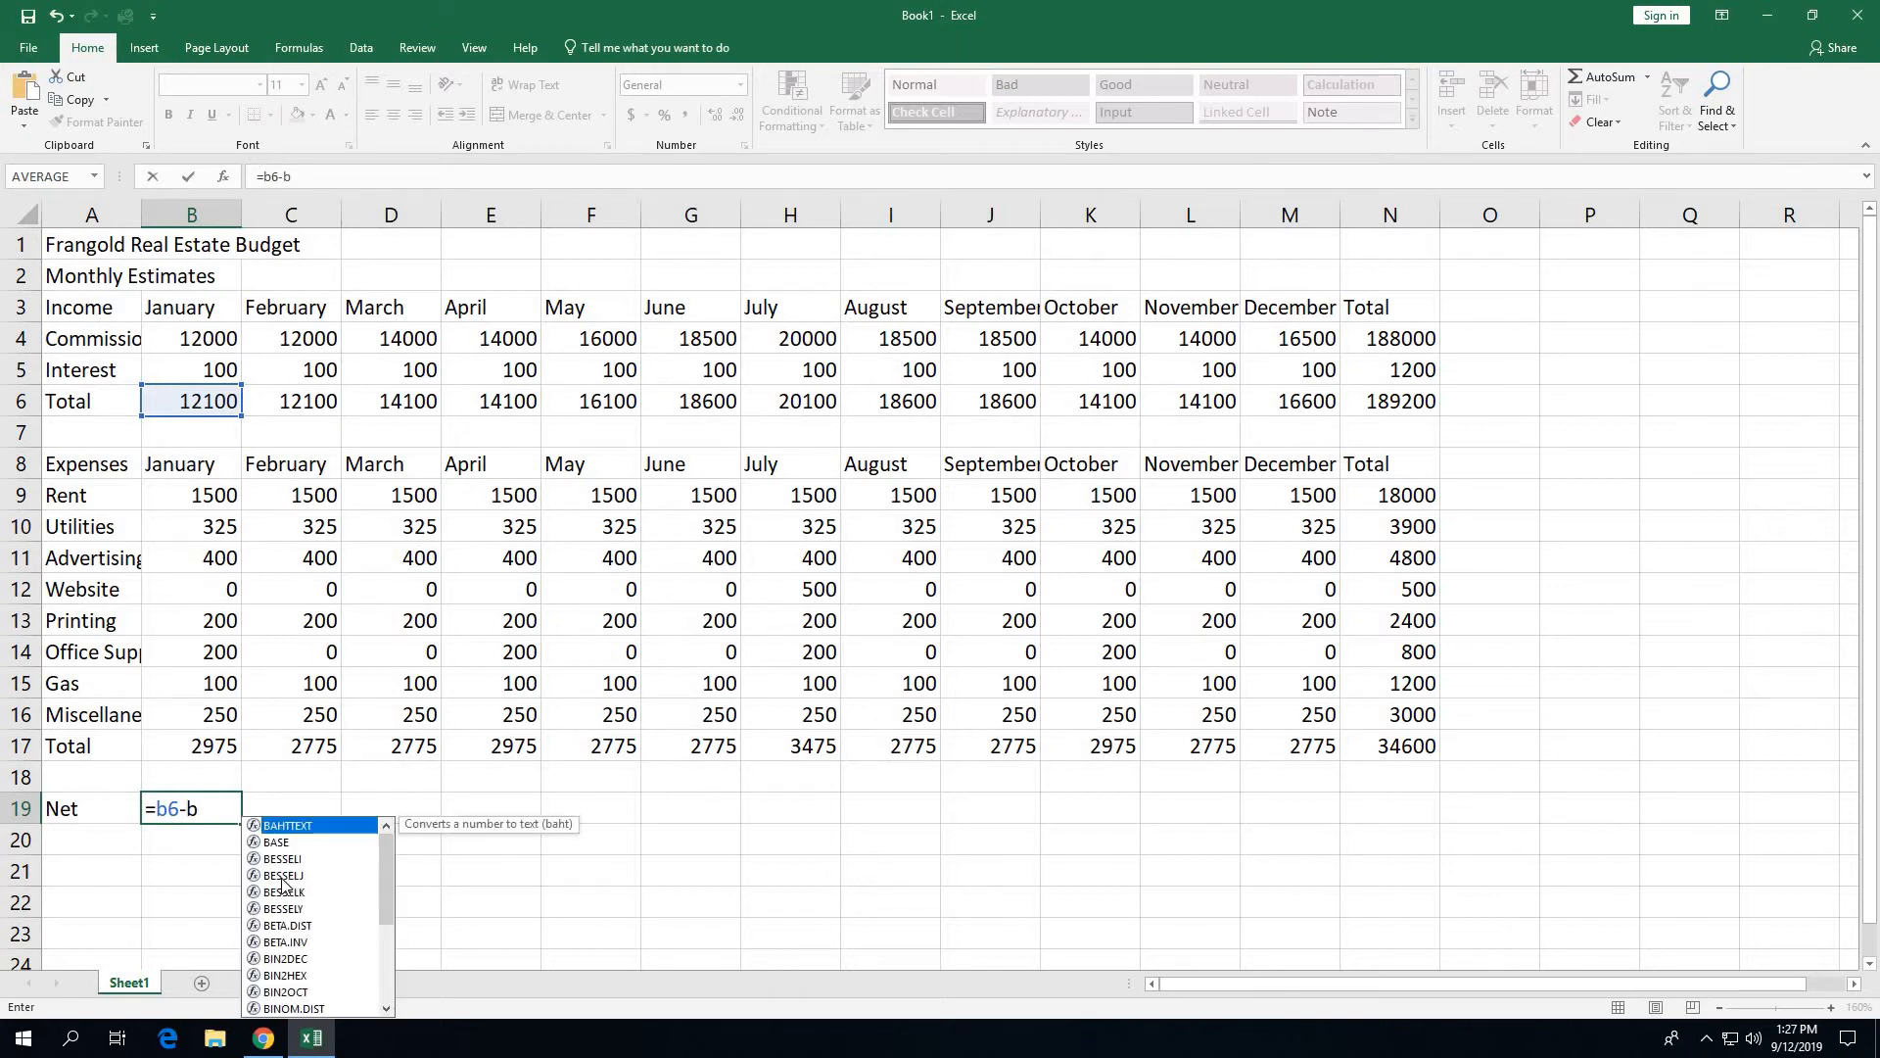
{"action": "type", "text": "17"}
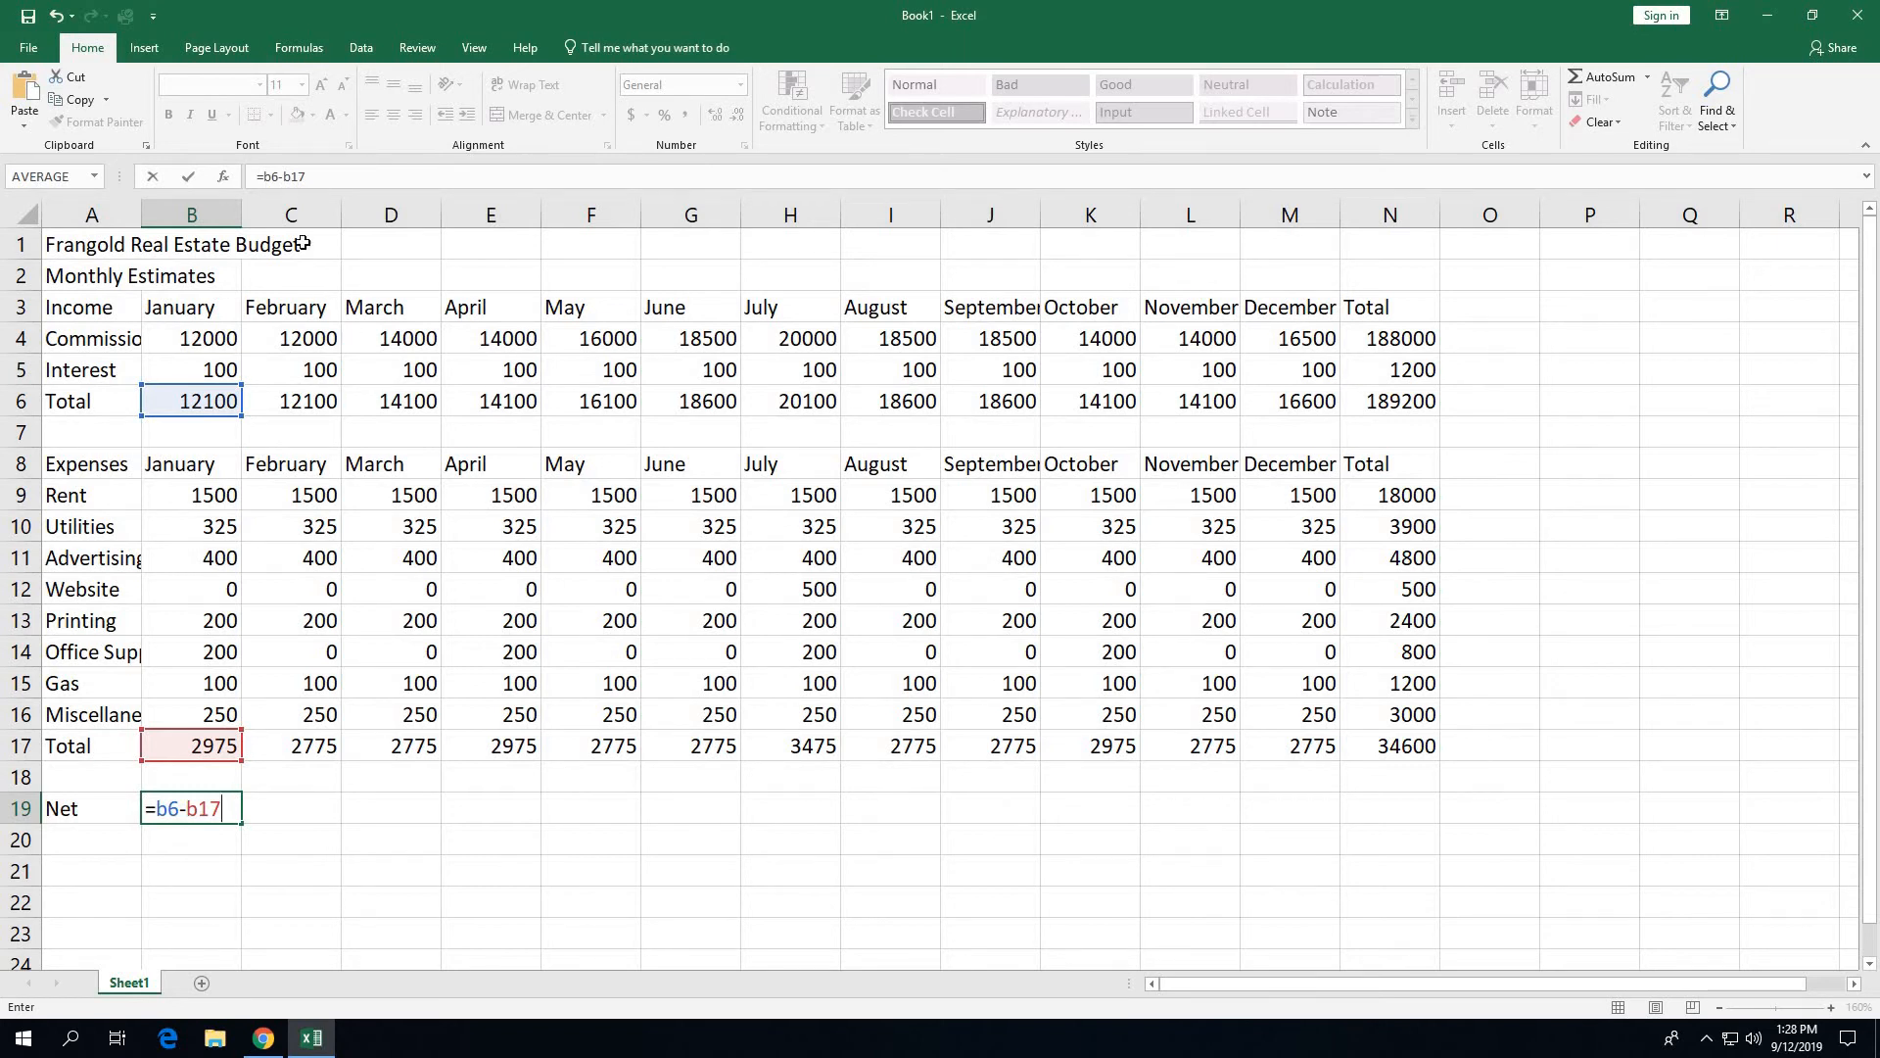
{"action": "left_click", "coordinate": [190, 177]}
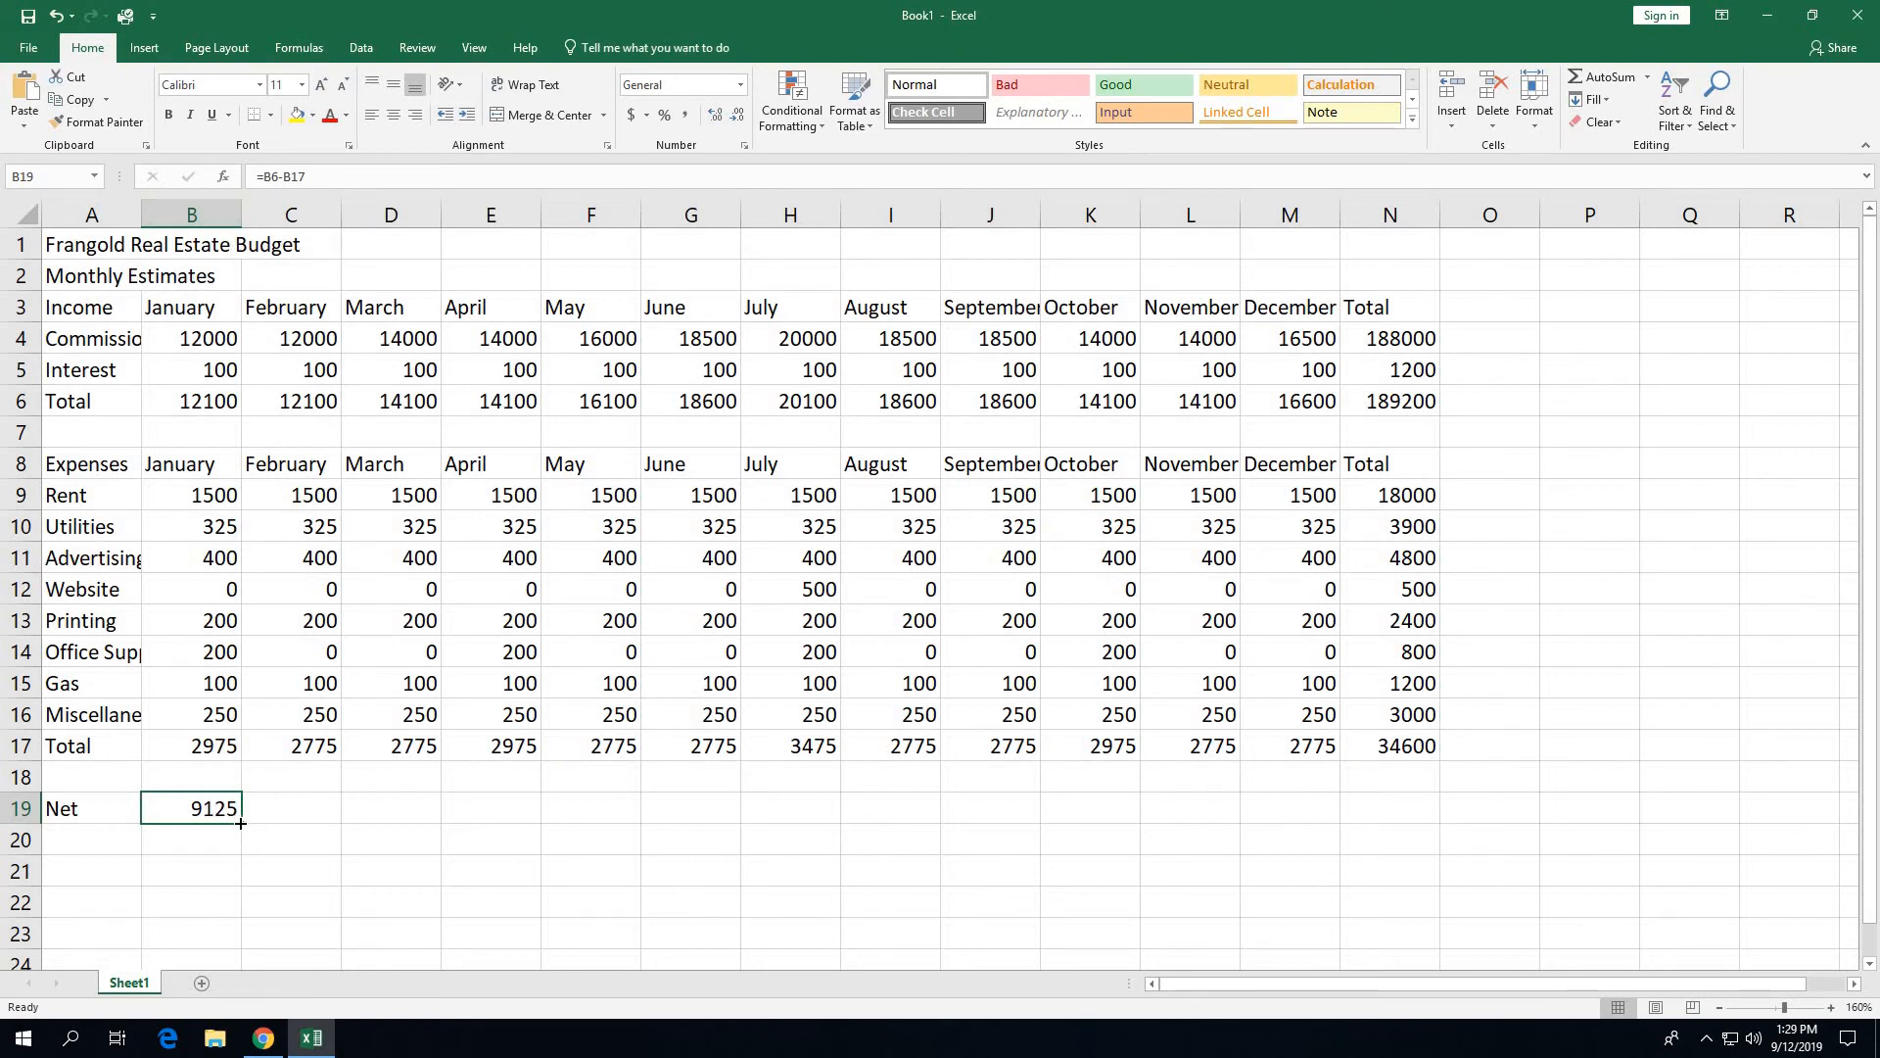
Fill the January net formula in B19 across the Net row to N19
{"action": "left_click_drag", "start_coordinate": [240, 824], "coordinate": [1411, 821]}
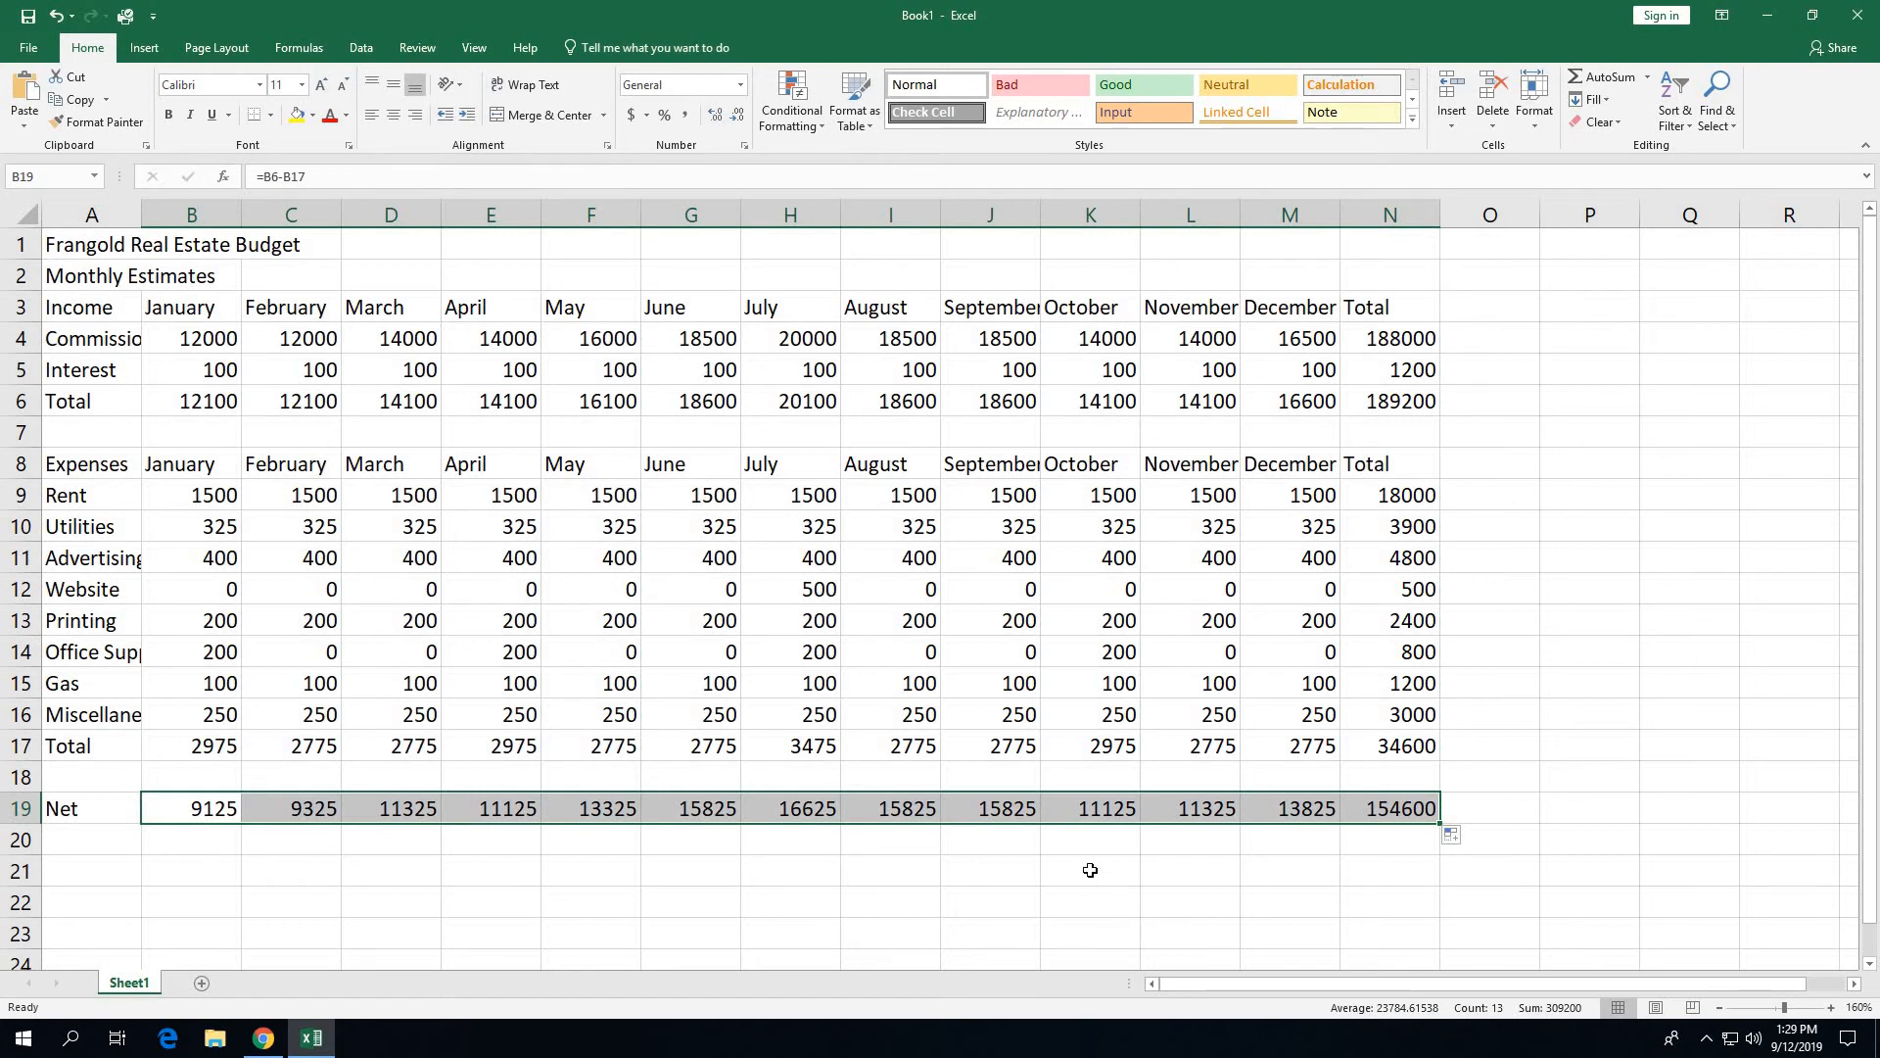
{"action": "left_click", "coordinate": [1091, 868]}
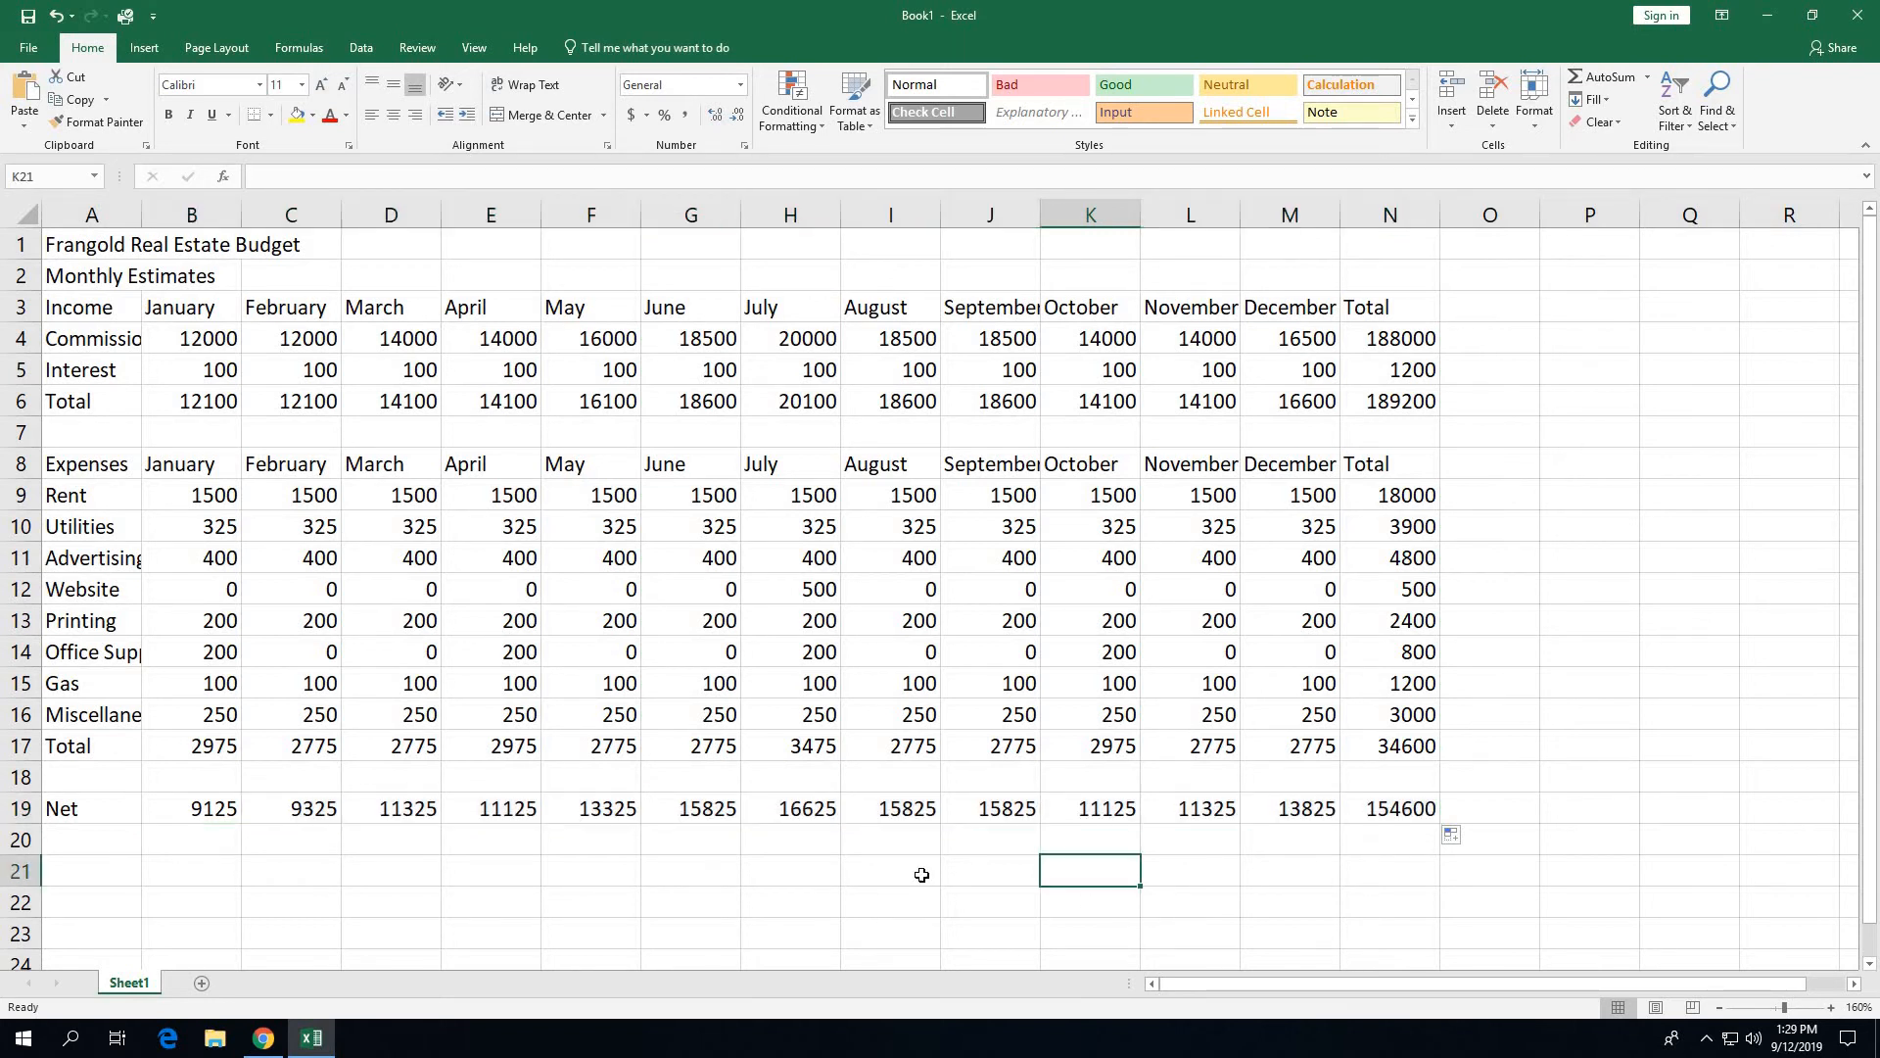
{"action": "left_click", "coordinate": [709, 875]}
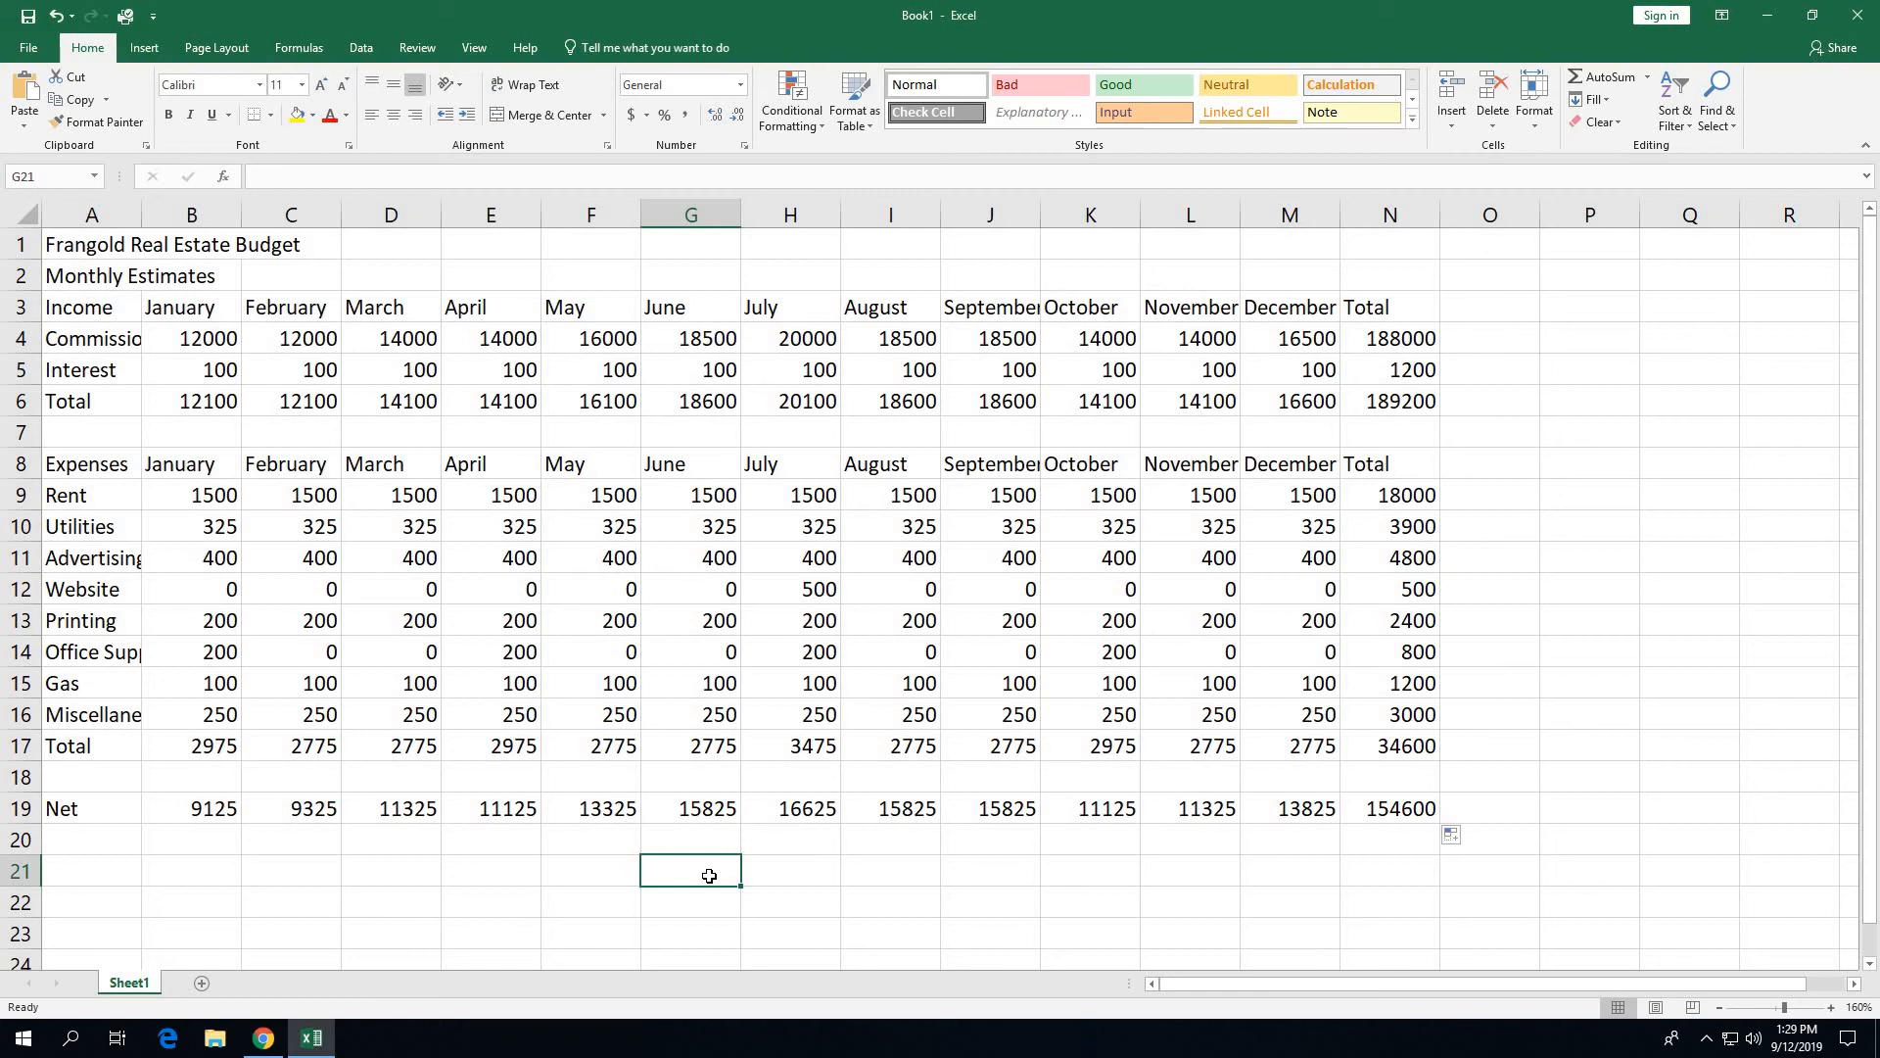
Save the workbook as Frangold Real Estate Budget in the CPSI1003 > Excel folder on the H: drive
{"action": "left_click", "coordinate": [30, 24]}
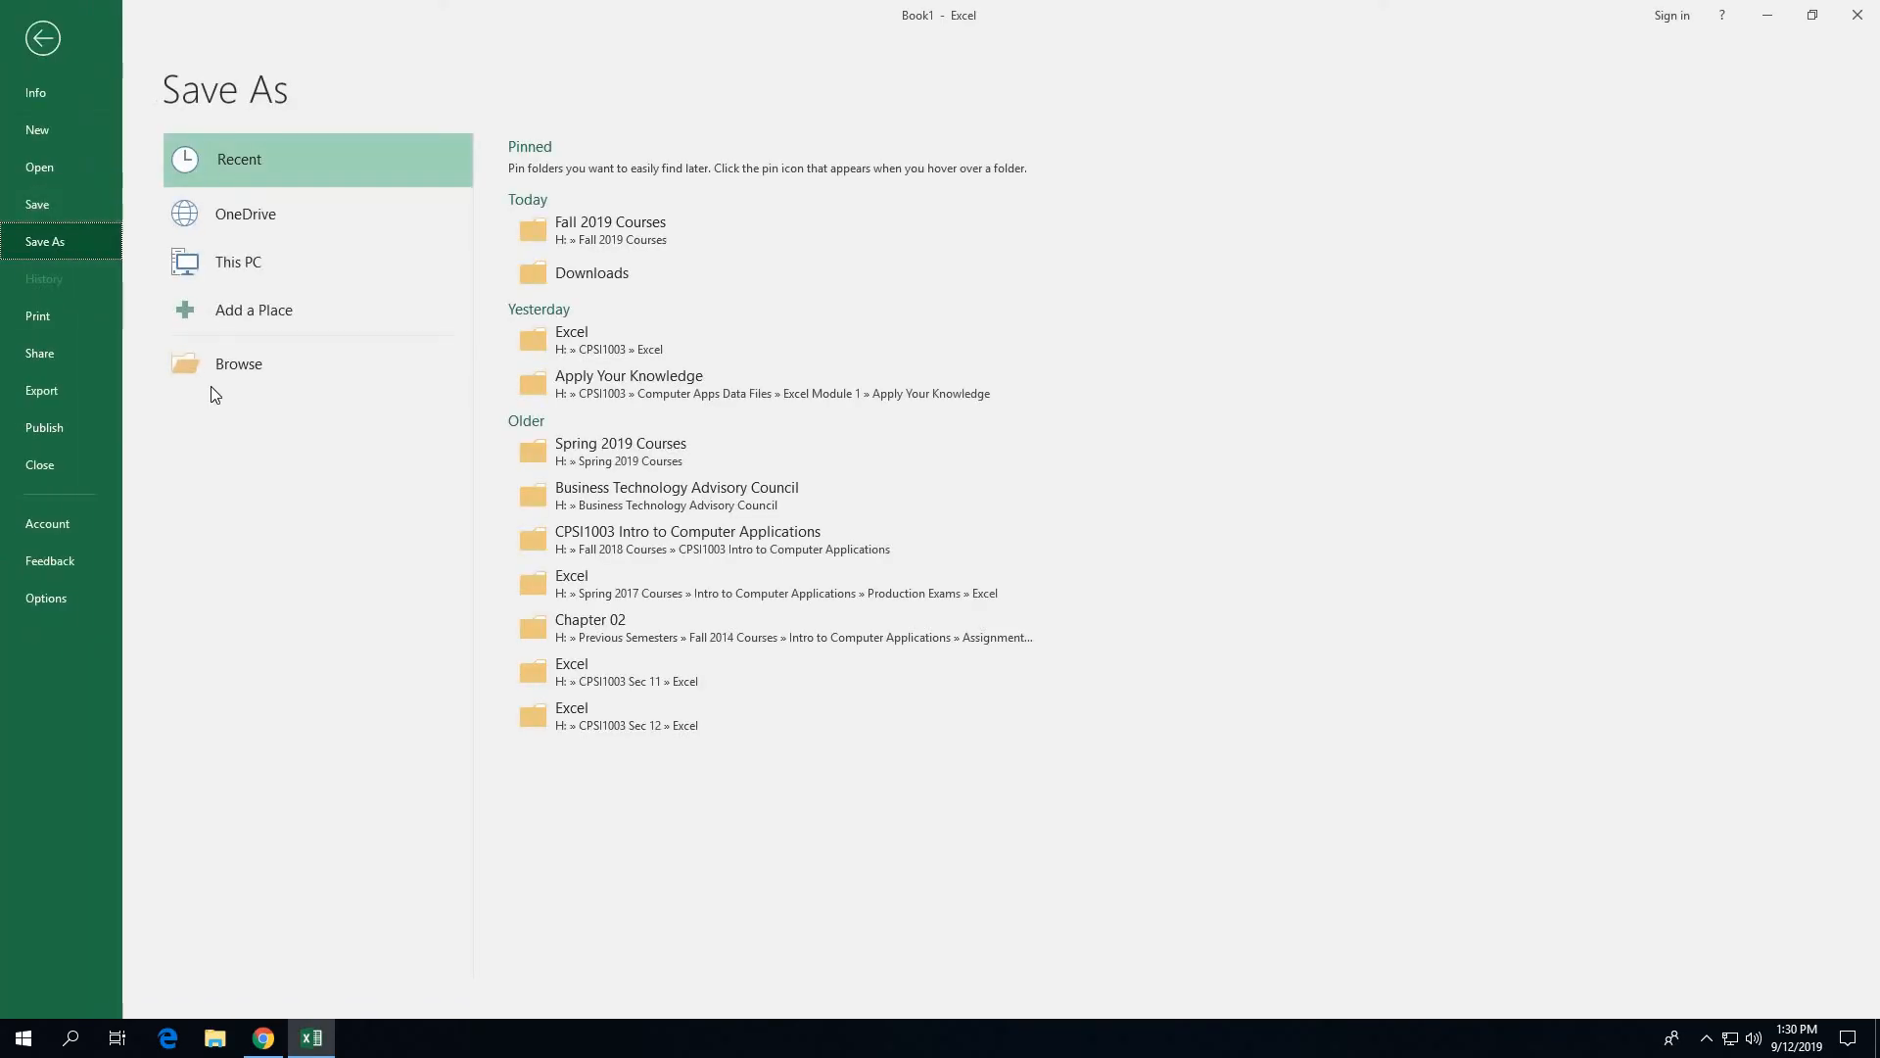
{"action": "left_click", "coordinate": [259, 370]}
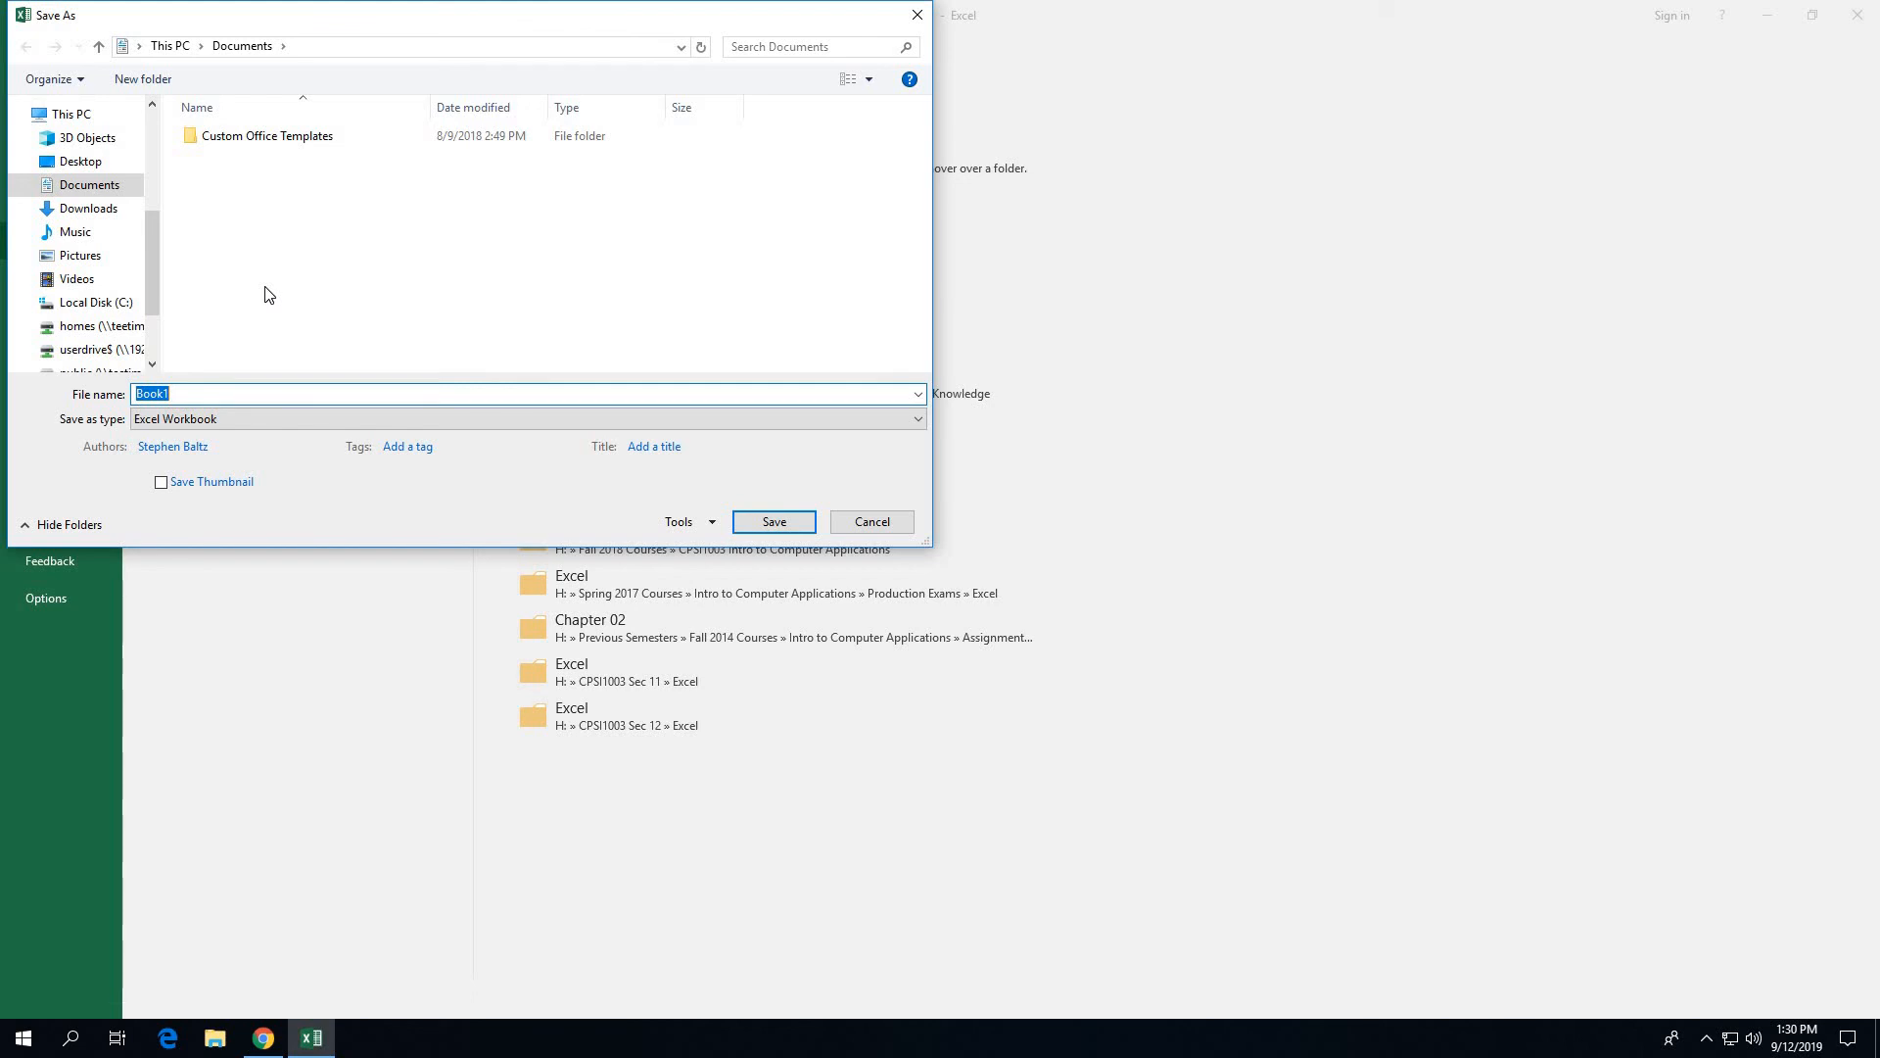
{"action": "type", "text": "Frangold Relal Estate Budget"}
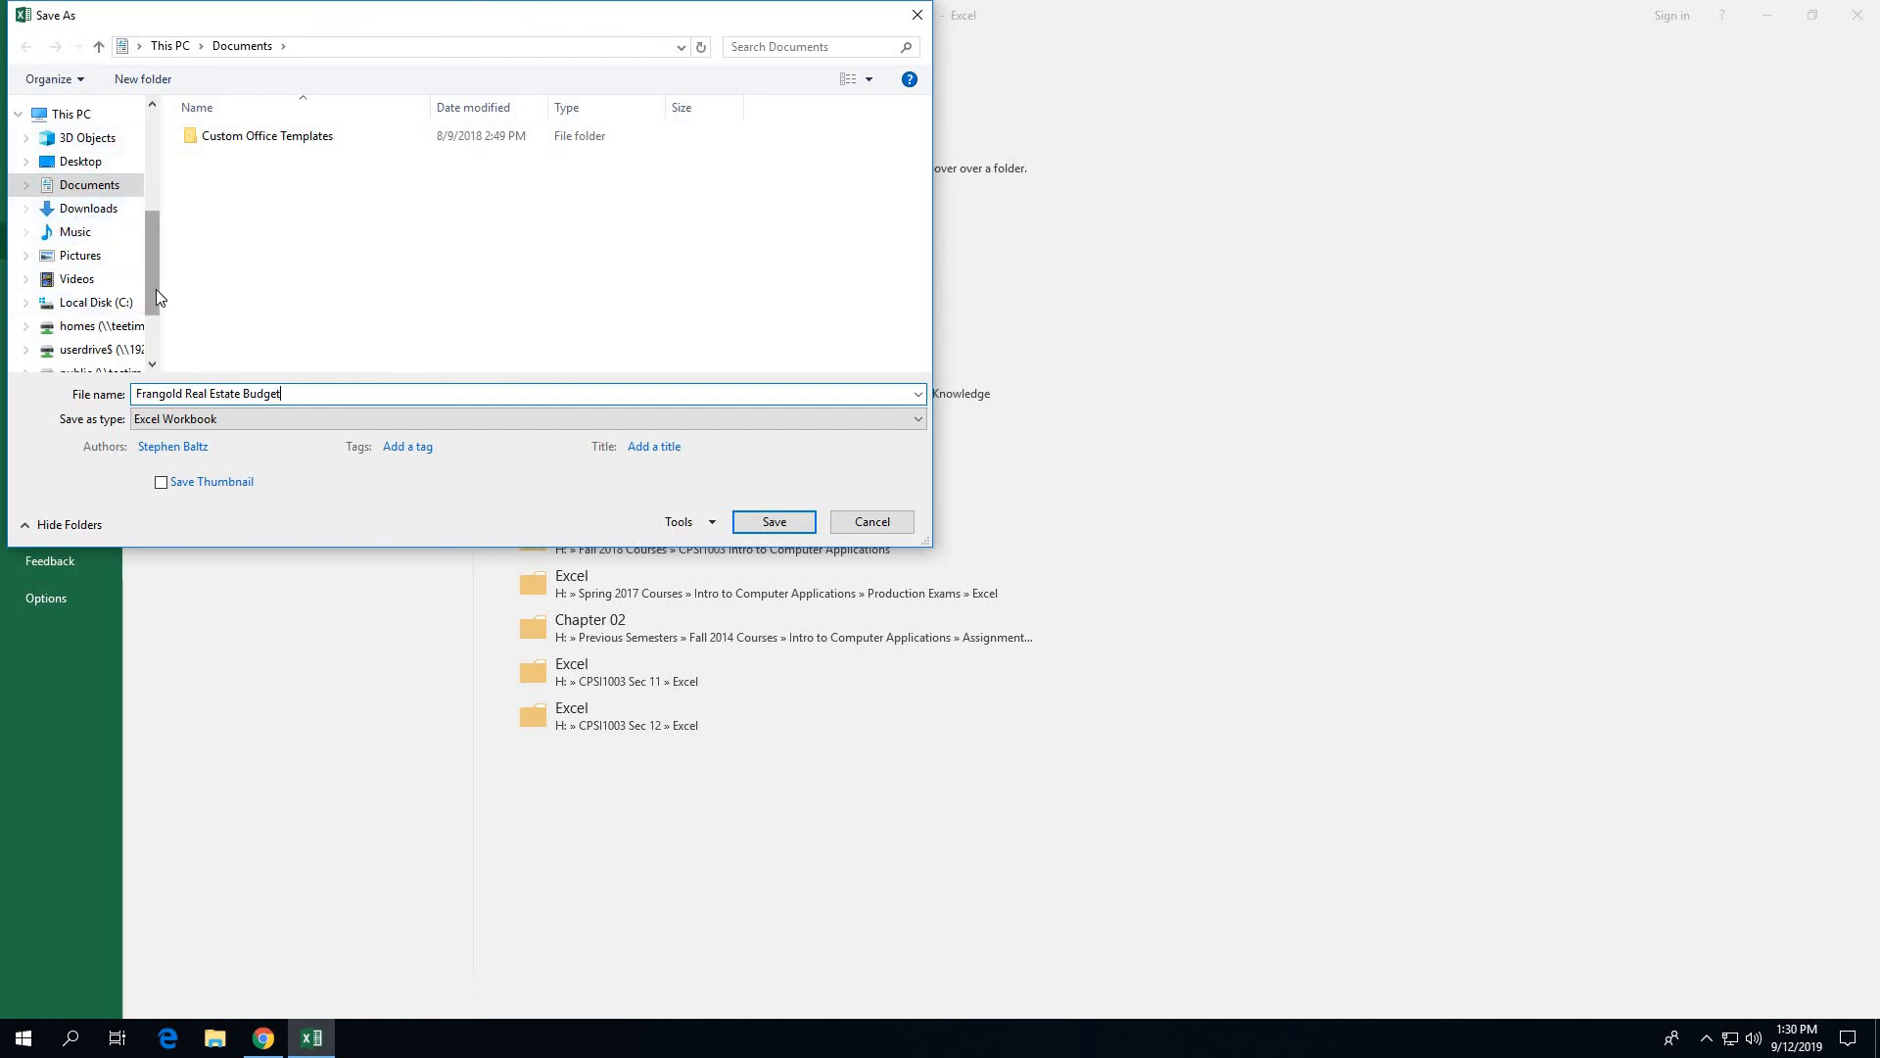
{"action": "scroll", "coordinate": [156, 292], "scroll_direction": "down", "scroll_amount": 1}
{"action": "left_click", "coordinate": [125, 249]}
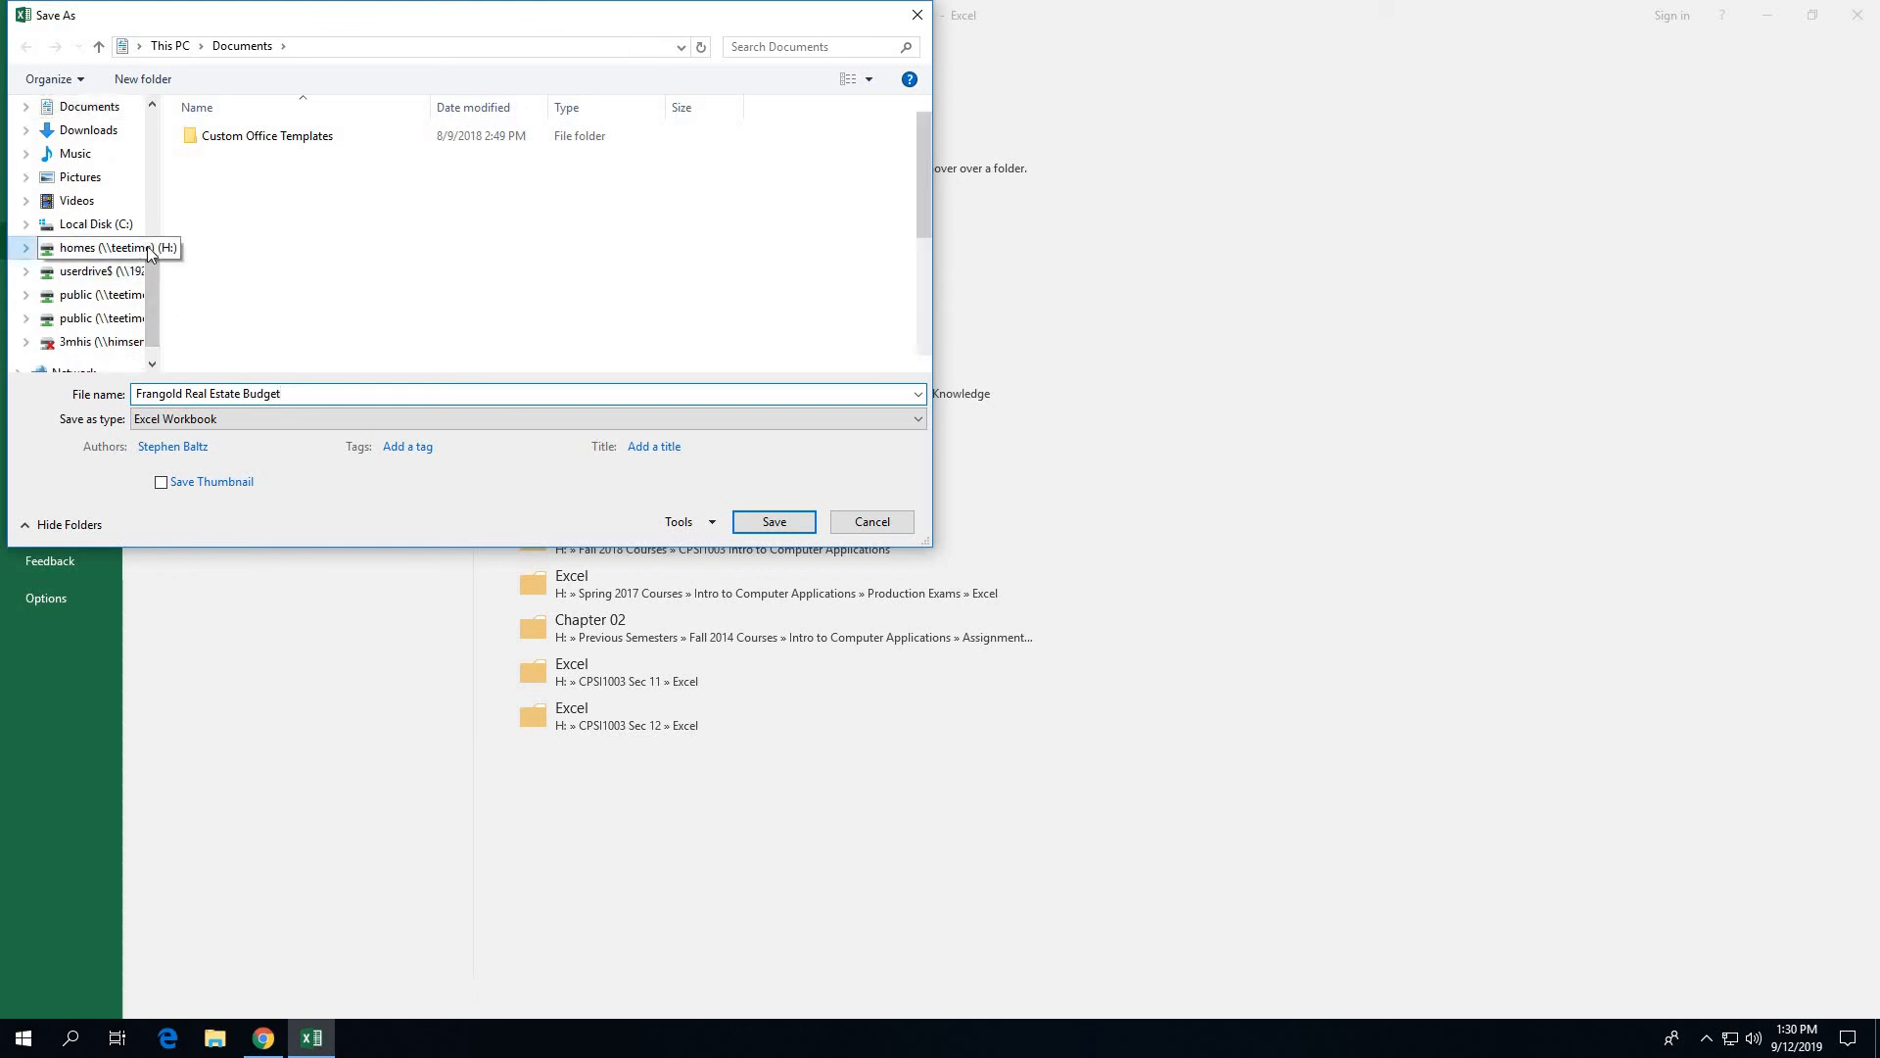
{"action": "double_click", "coordinate": [224, 182]}
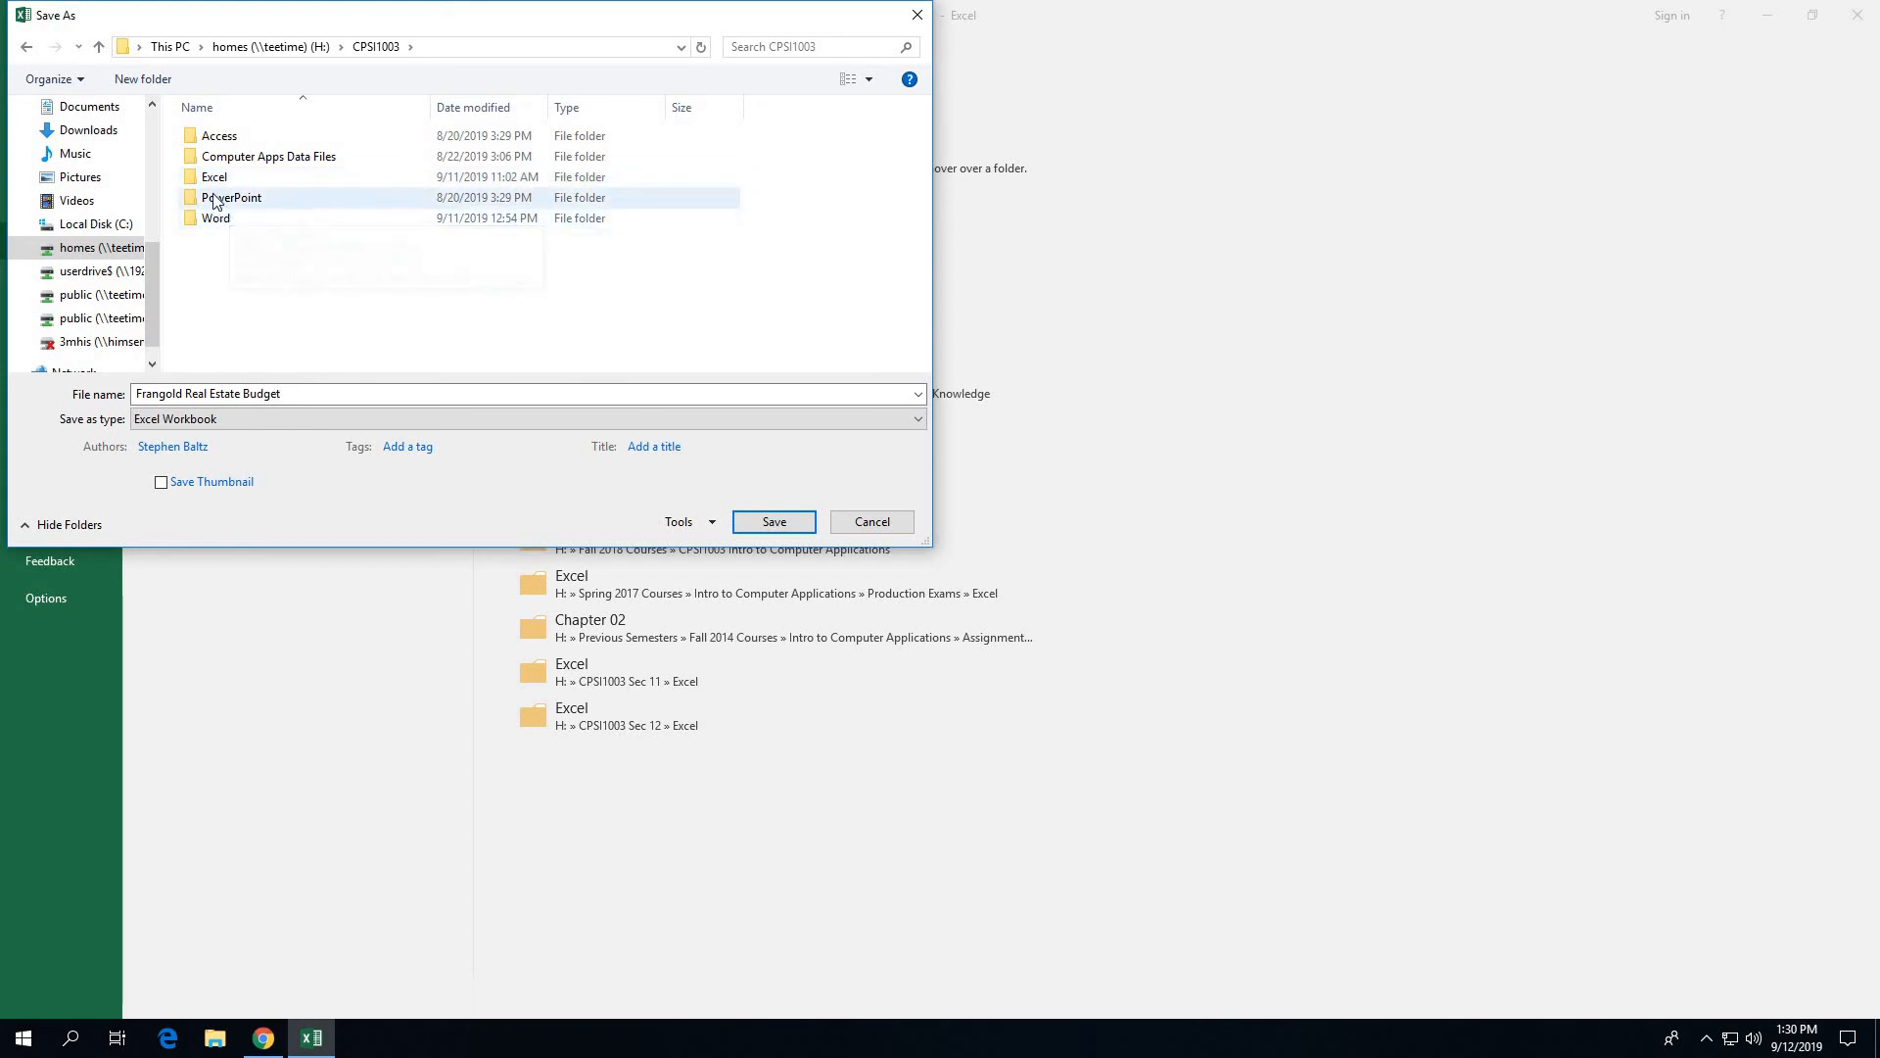
{"action": "double_click", "coordinate": [218, 183]}
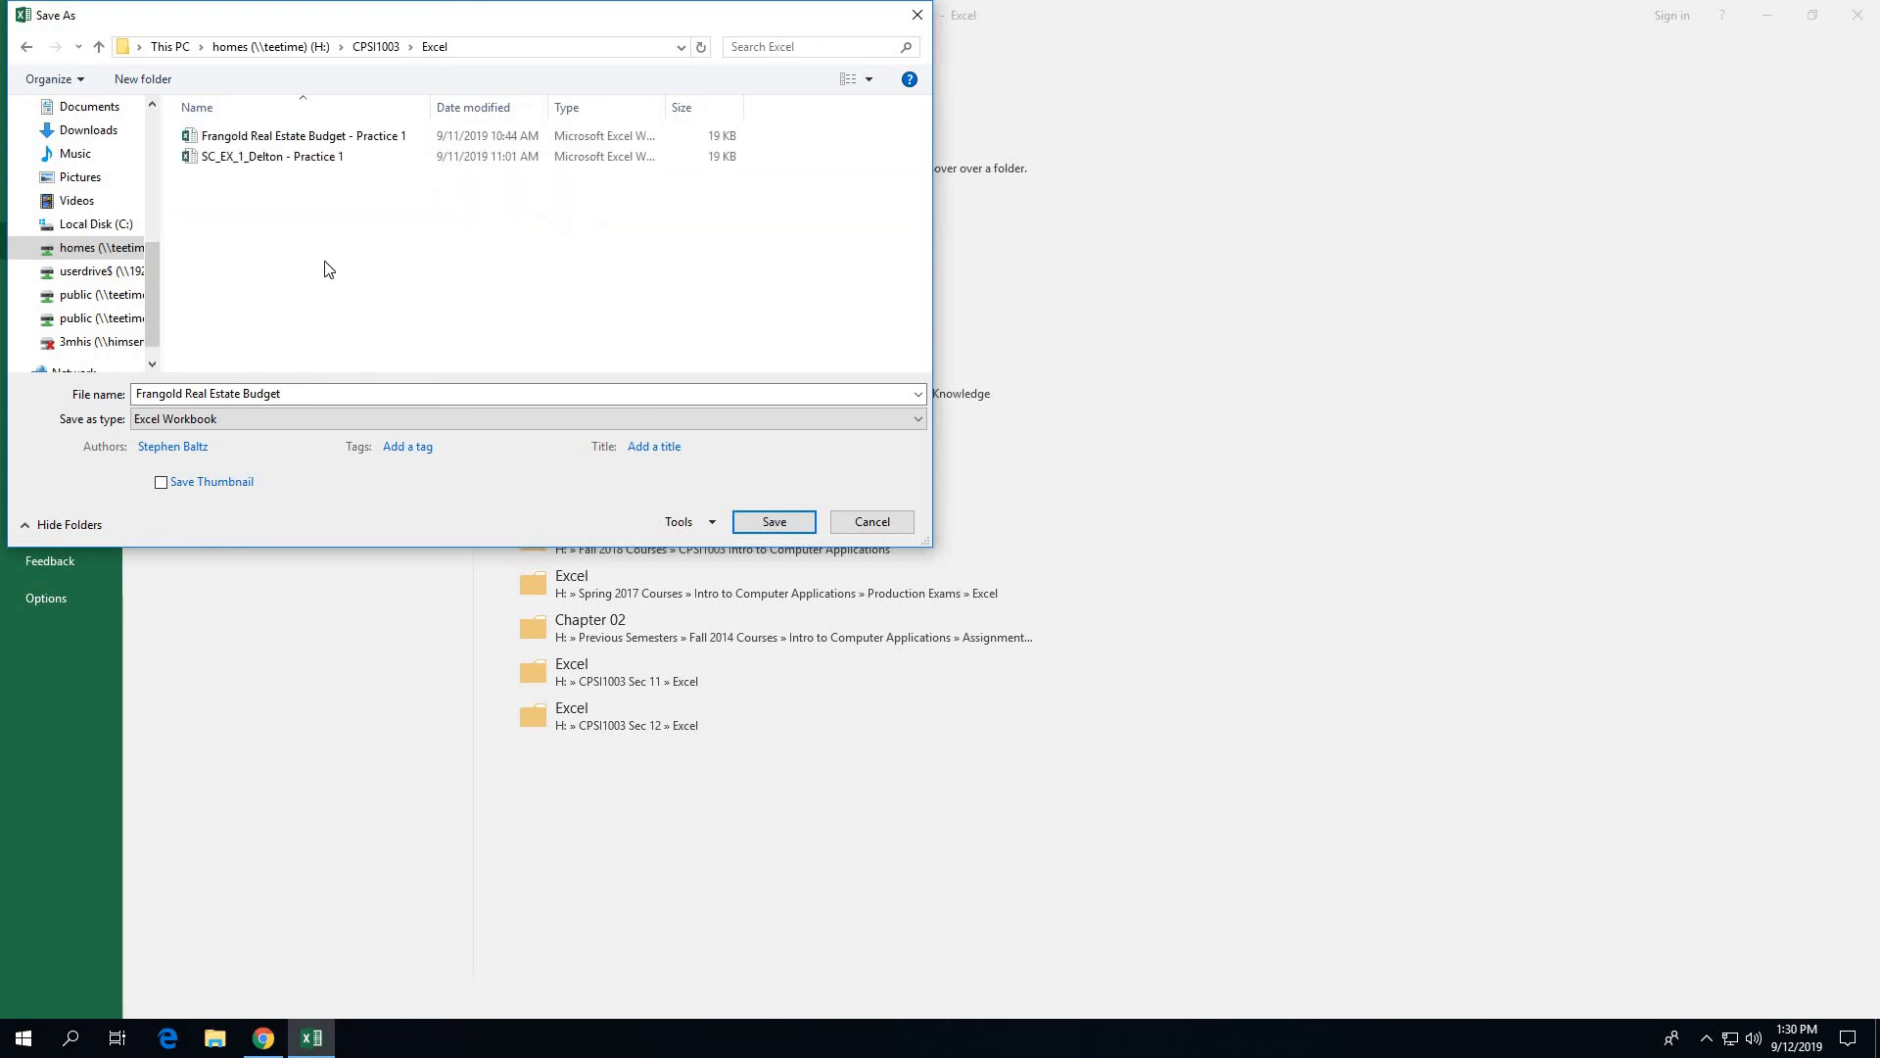
{"action": "left_click", "coordinate": [774, 526]}
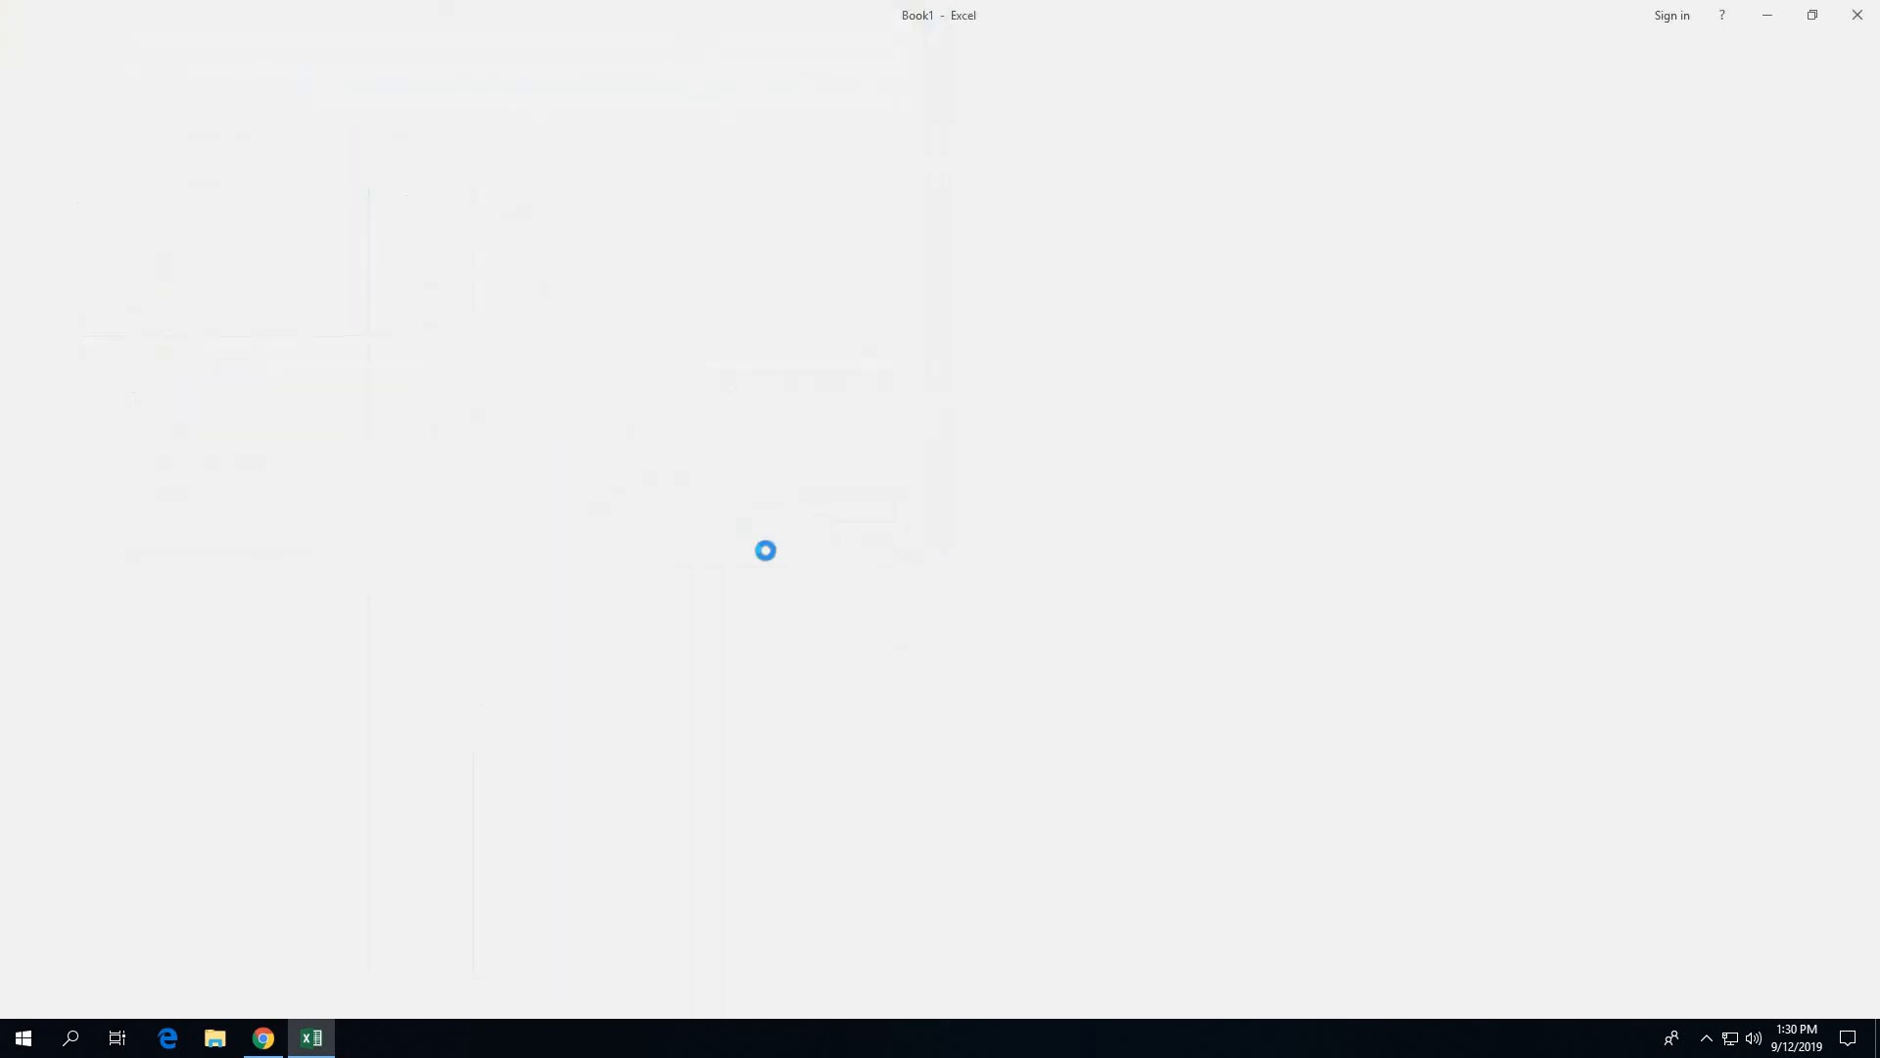